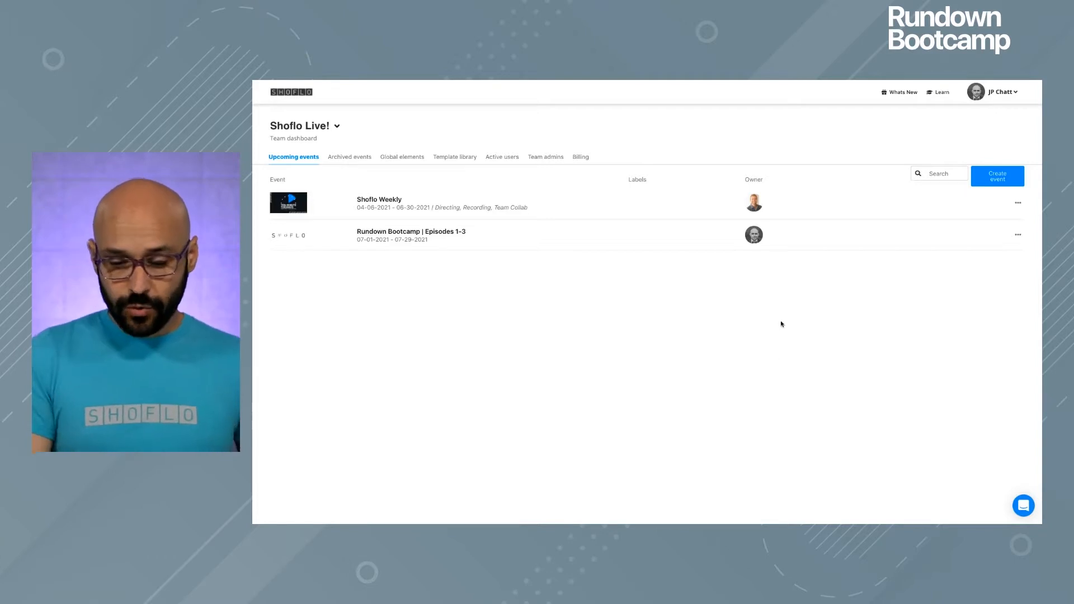
# Start creating an event named "new event" with the location Las Vegas, NV, USA
pyautogui.click(996, 181)
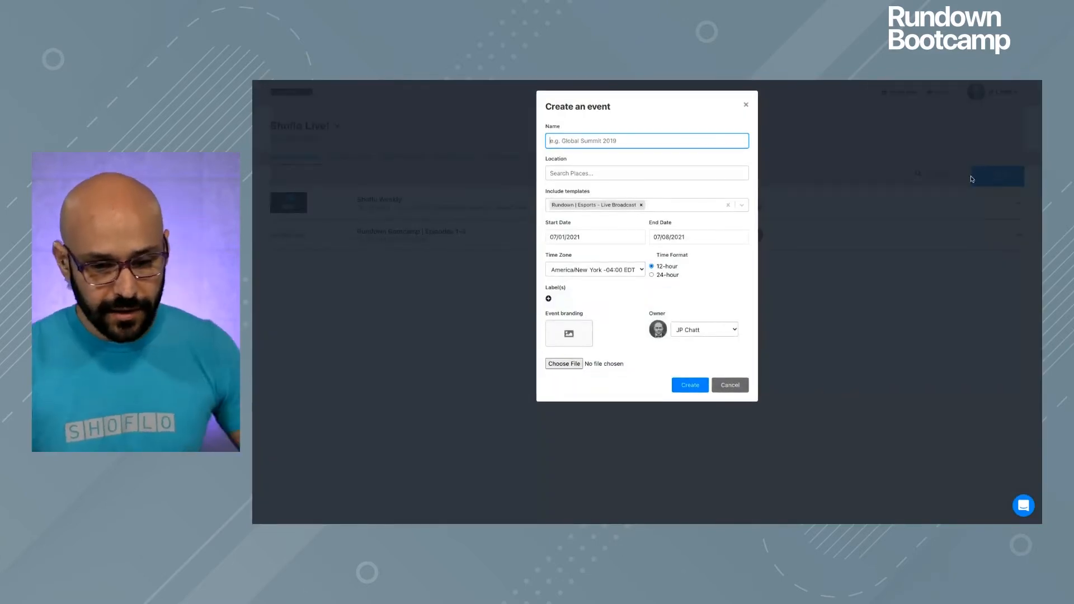
pyautogui.write('new even')
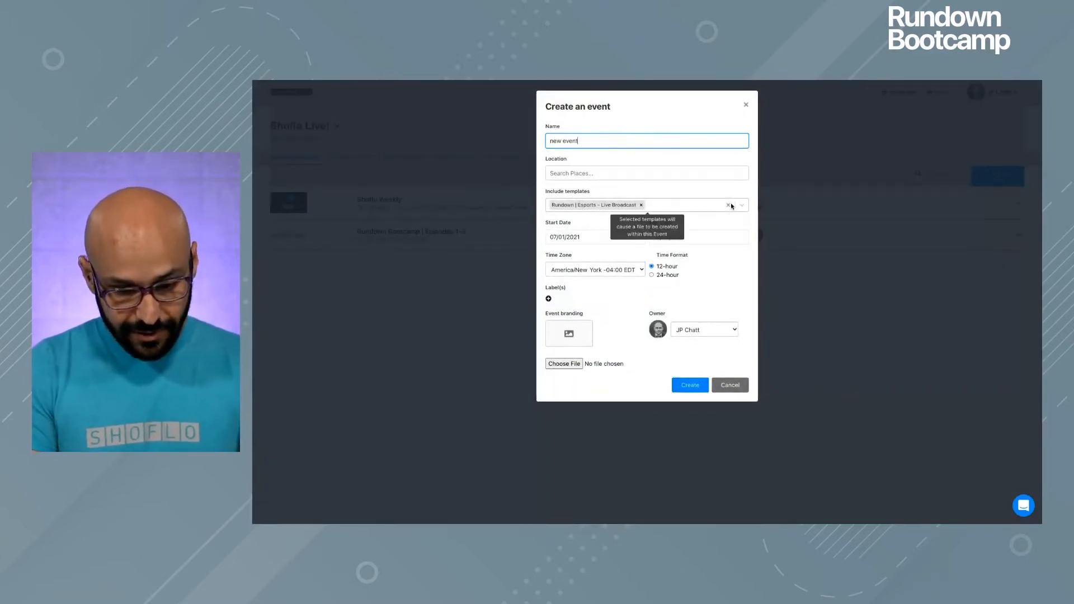
pyautogui.write('t')
pyautogui.click(654, 176)
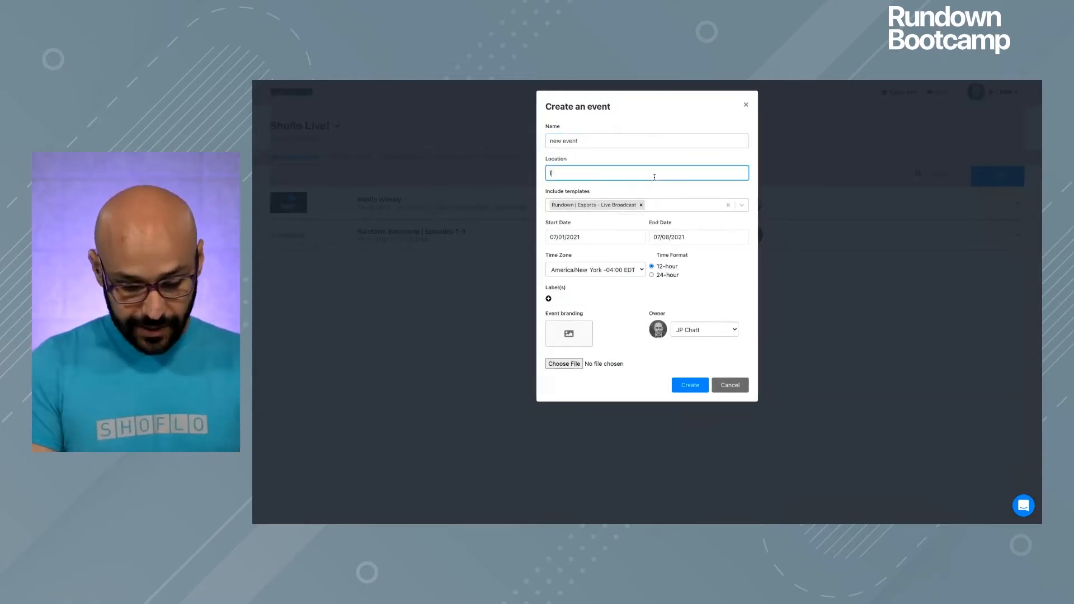
pyautogui.write('las')
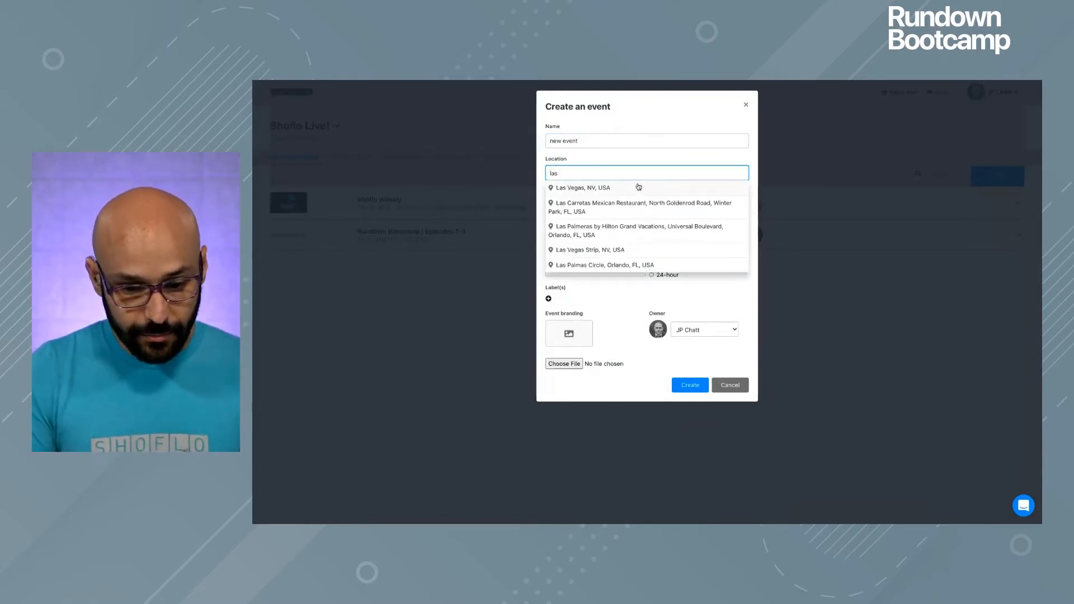
pyautogui.click(636, 187)
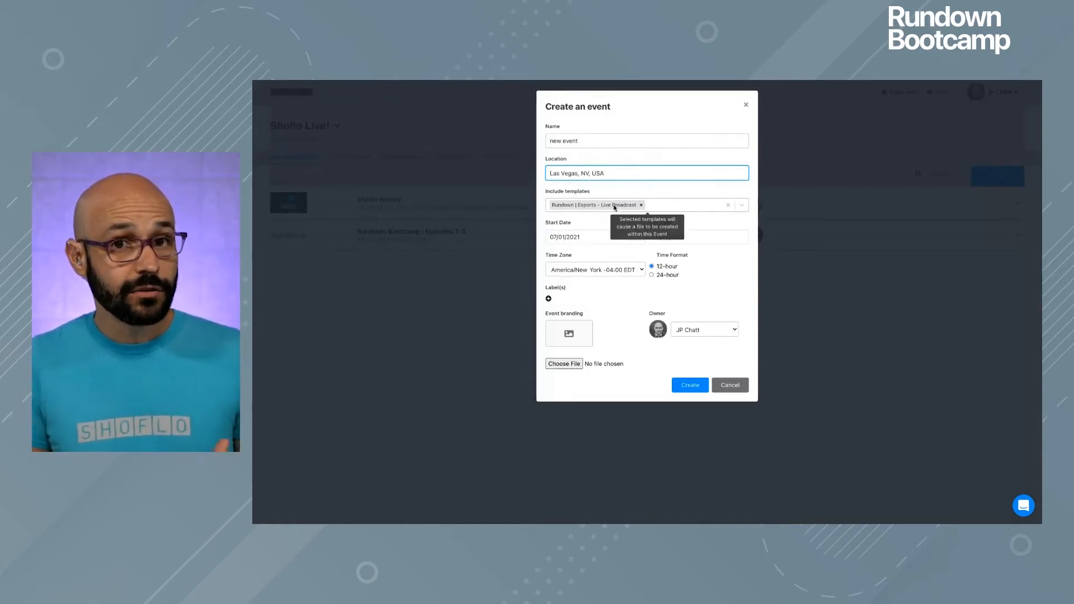
# Look through the list of templates that can be included in the new event, keeping the current selection
pyautogui.click(742, 206)
pyautogui.scroll(-5, 669, 294)
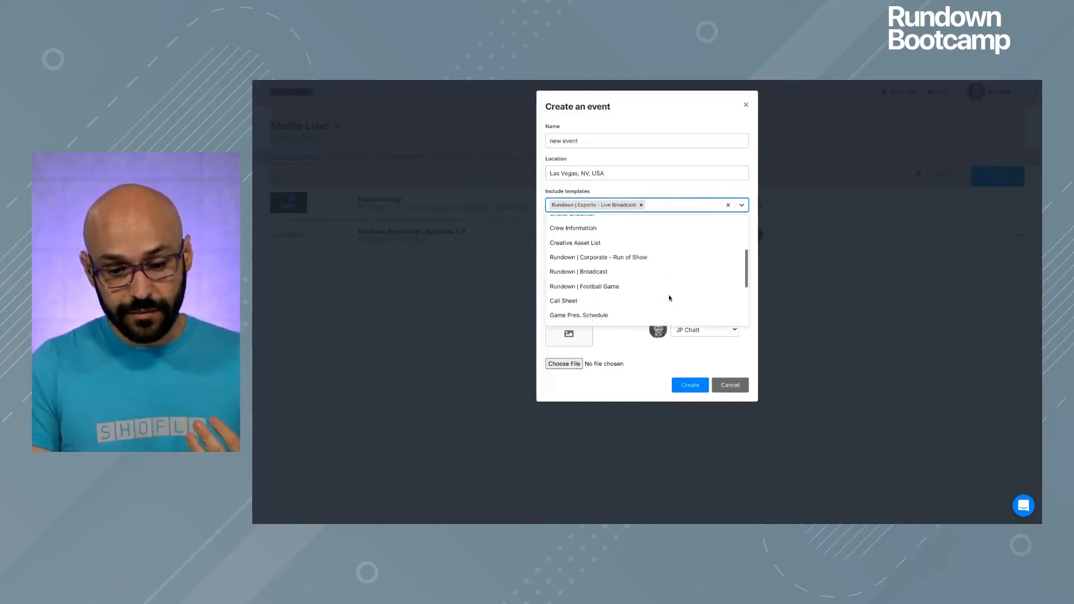
pyautogui.scroll(-3, 668, 298)
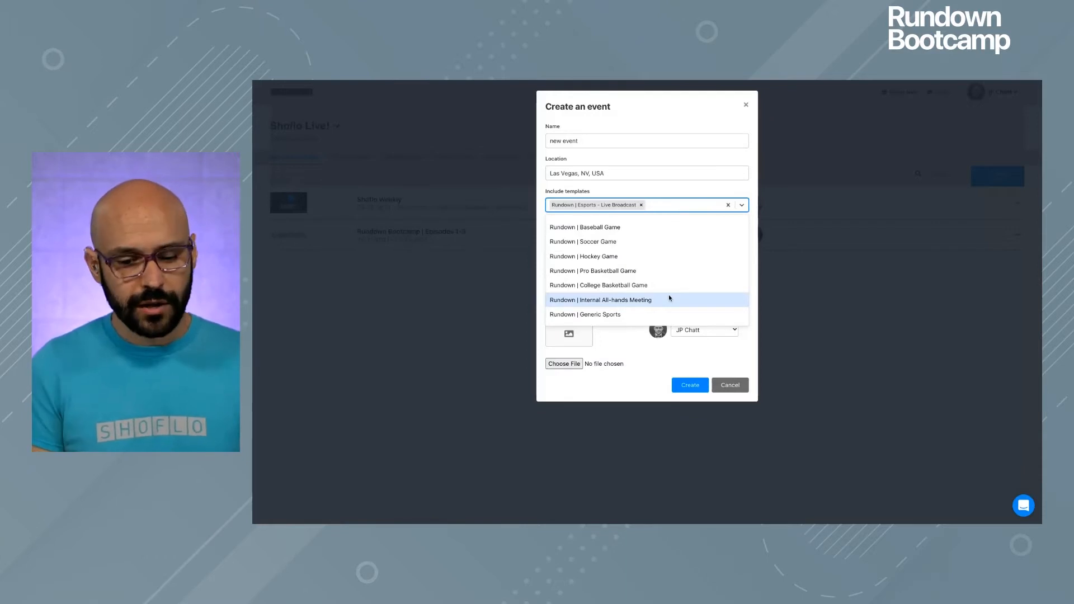
pyautogui.scroll(3, 676, 274)
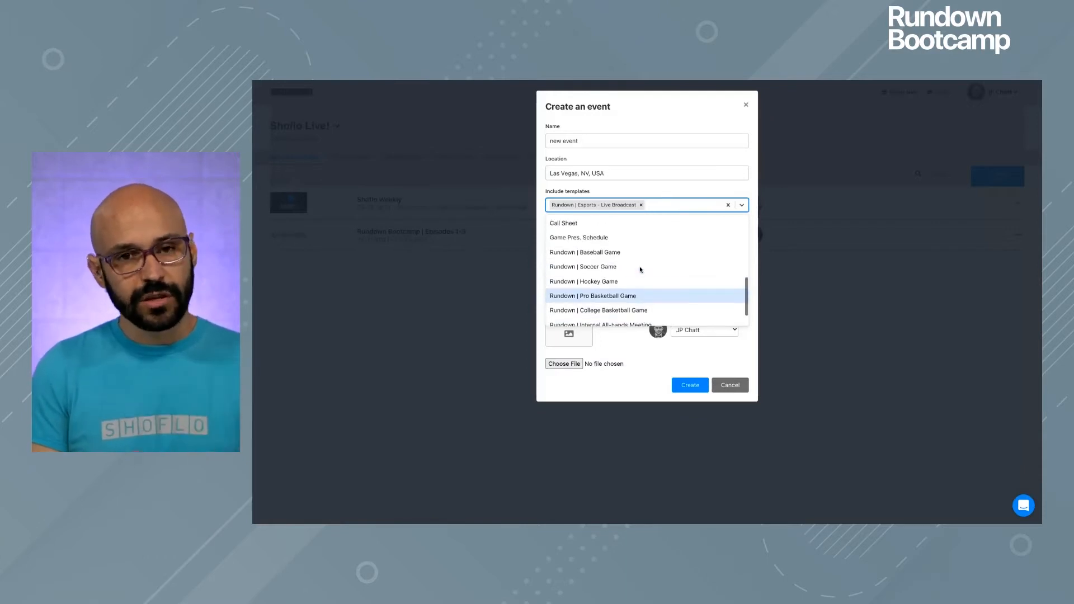
pyautogui.click(729, 190)
# Set the event's start date to 07/15/2021 and create the event
pyautogui.click(597, 235)
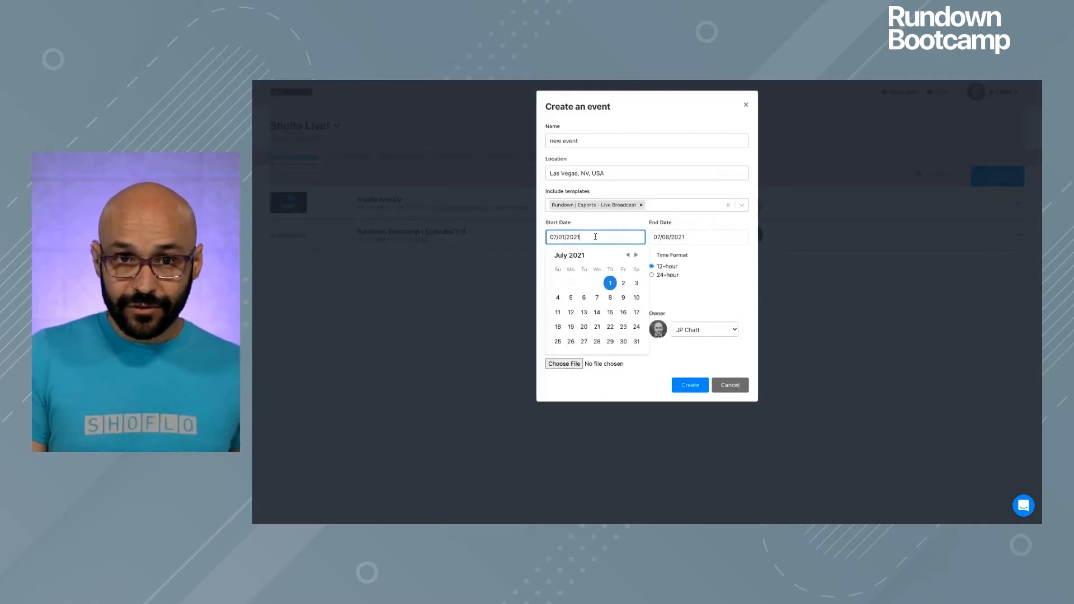
pyautogui.click(611, 313)
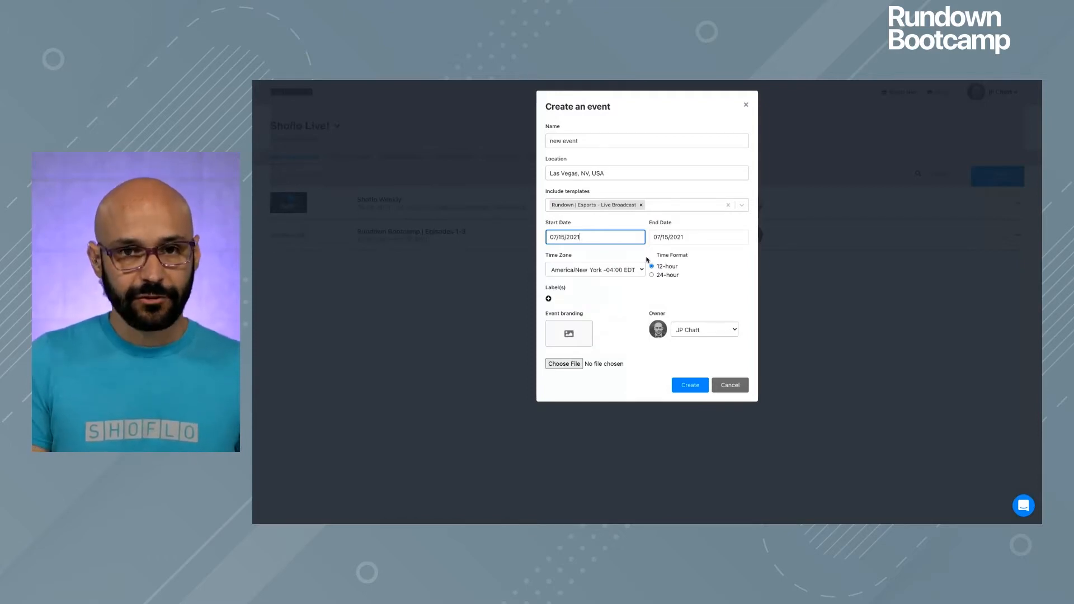
pyautogui.moveTo(672, 239)
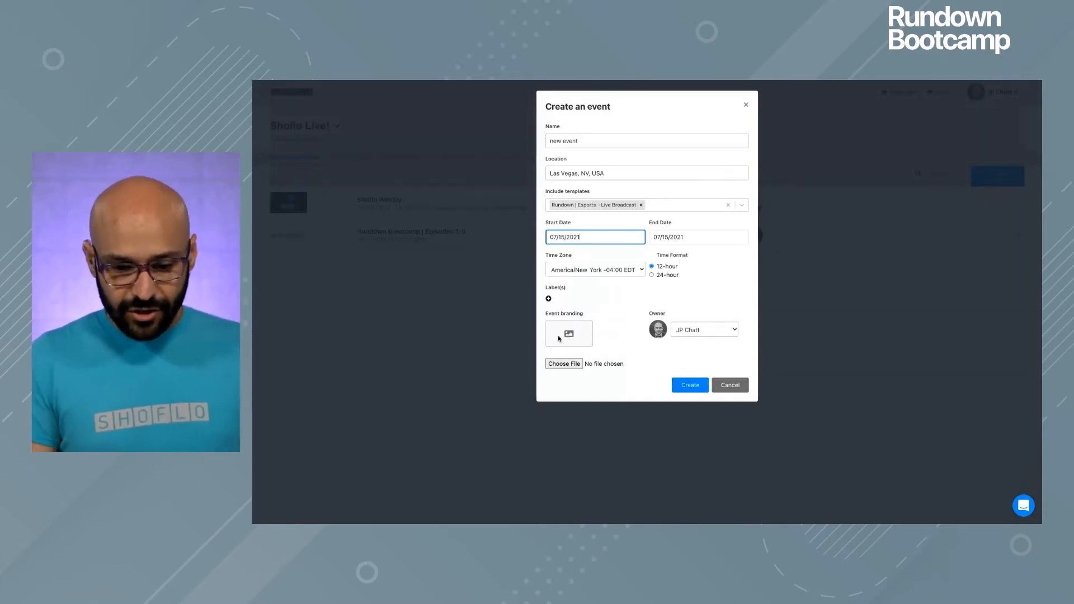
pyautogui.moveTo(567, 334)
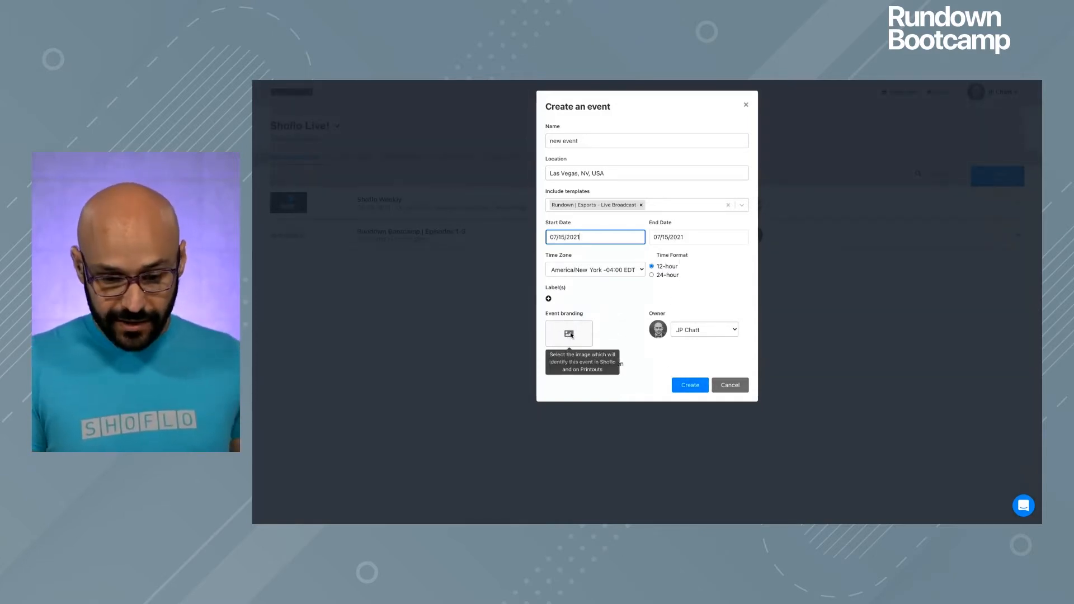
pyautogui.click(688, 387)
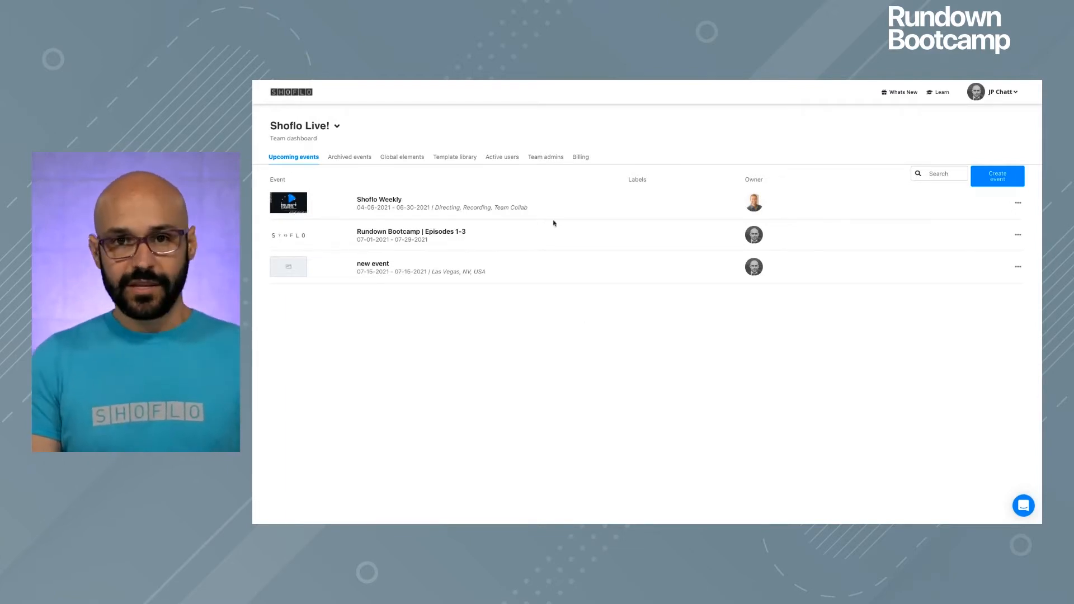
# Copy the Rundown file from the archived event TMT - RTMP Streaming to the 07/15/2021 event "new event"
pyautogui.click(340, 158)
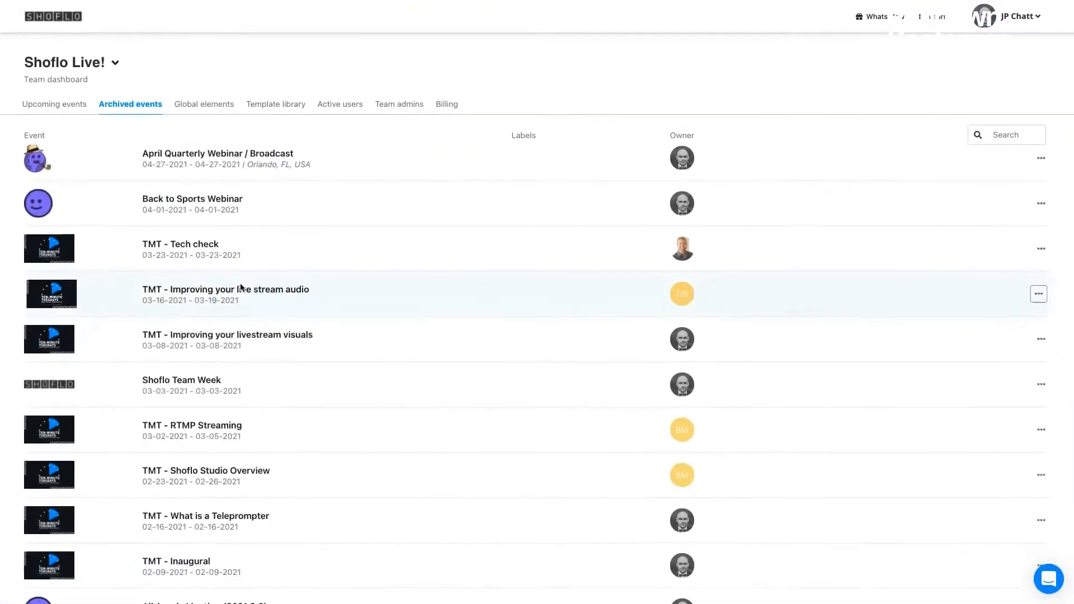
pyautogui.scroll(-3, 242, 287)
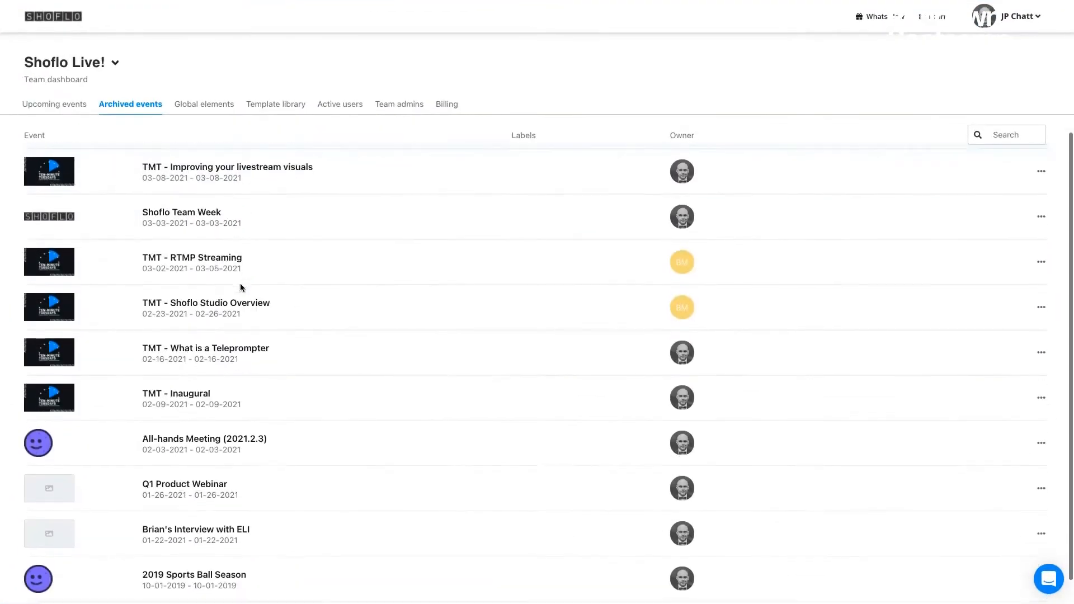
pyautogui.click(171, 258)
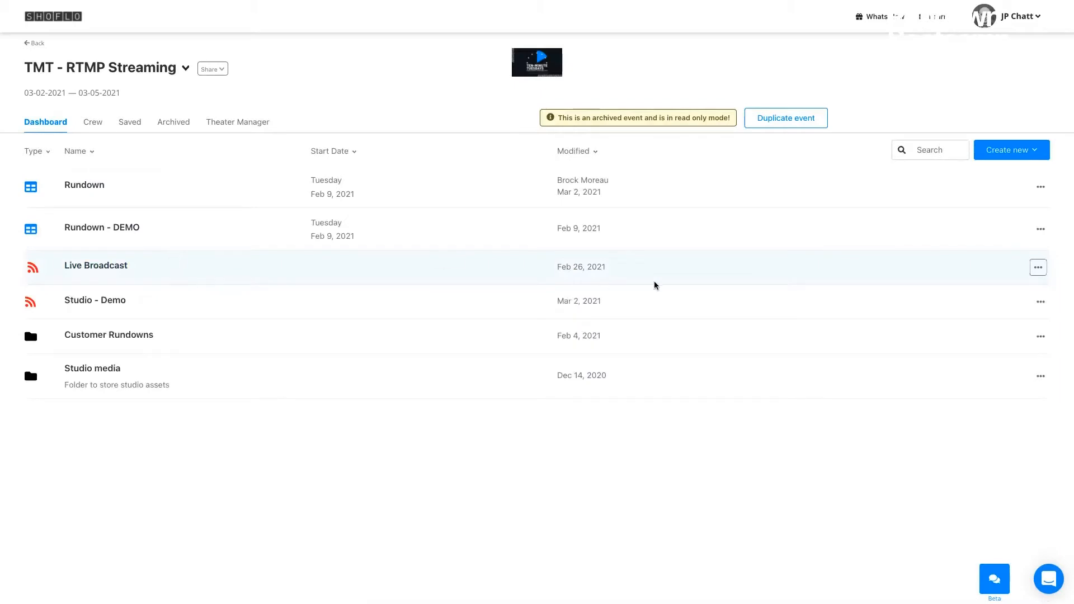
pyautogui.click(1038, 194)
pyautogui.click(993, 287)
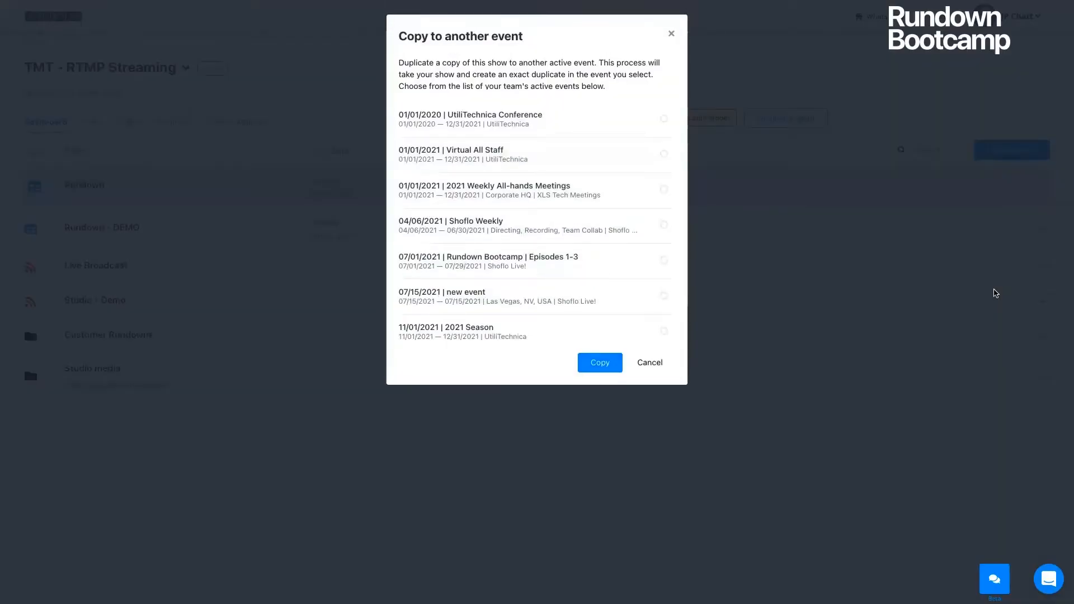
pyautogui.click(469, 296)
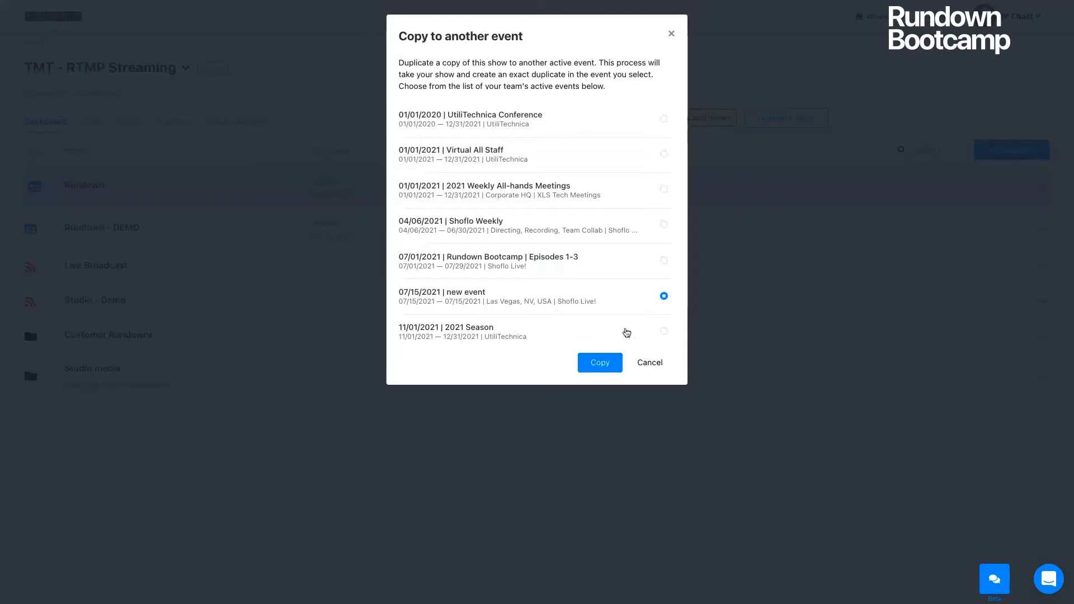
pyautogui.click(601, 364)
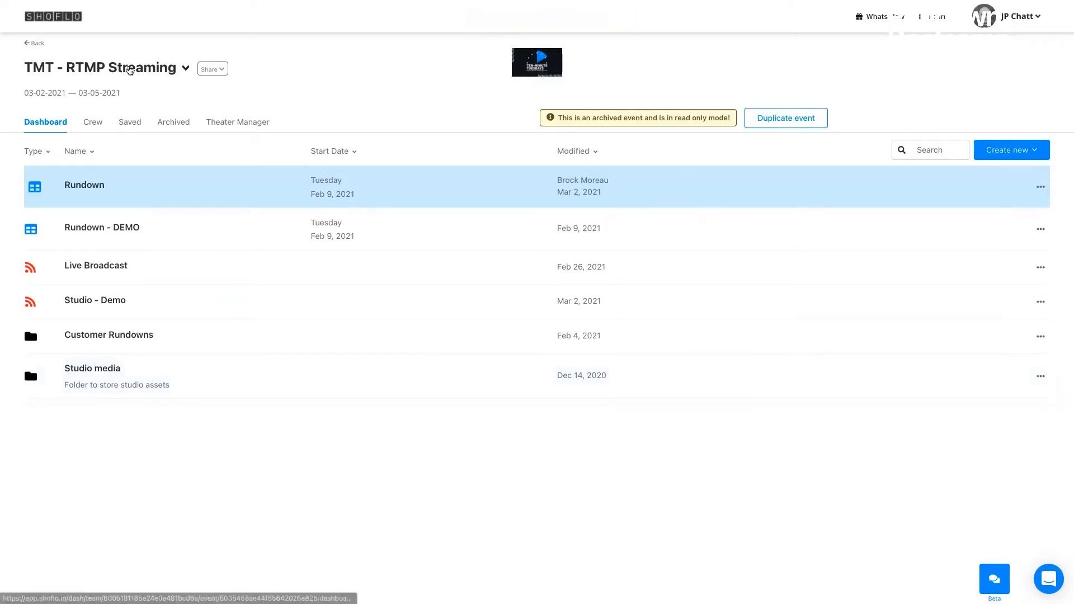
# Open "new event" from the team dashboard to check its files, and return to the upcoming events
pyautogui.click(35, 43)
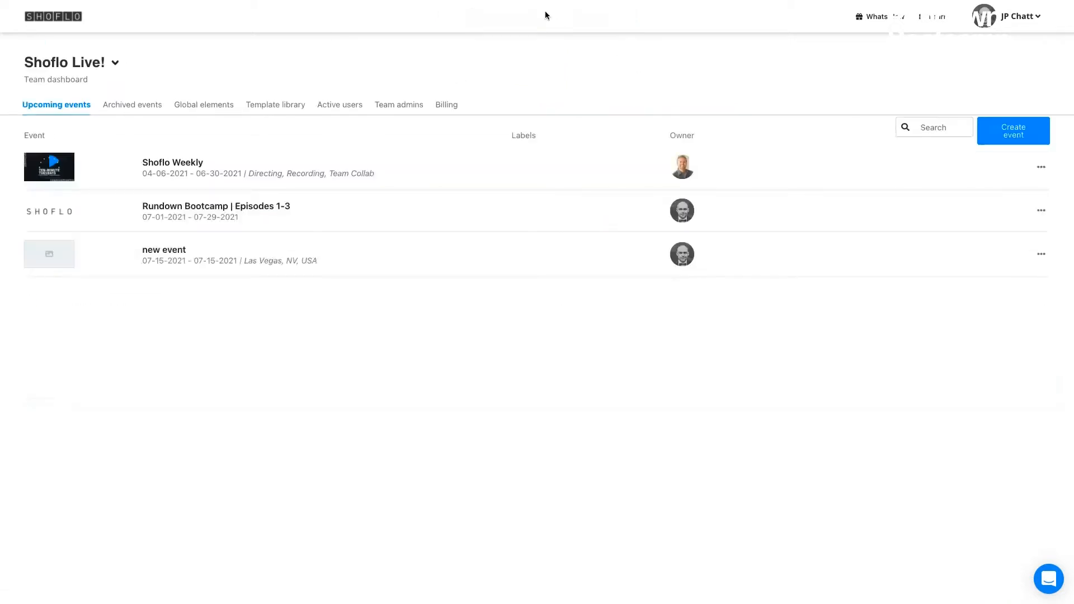
pyautogui.click(162, 250)
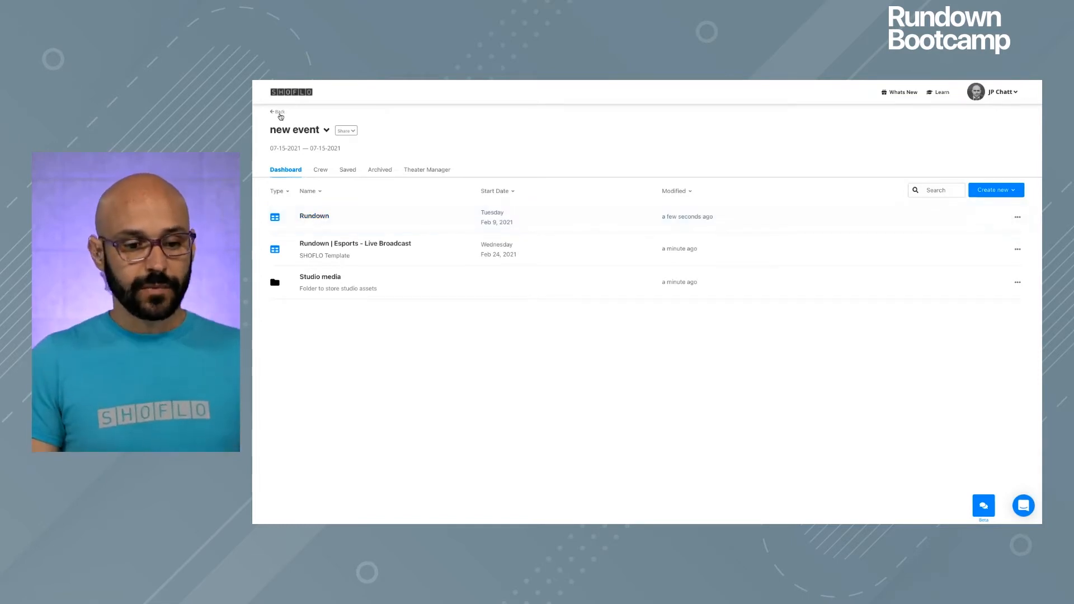
pyautogui.click(281, 116)
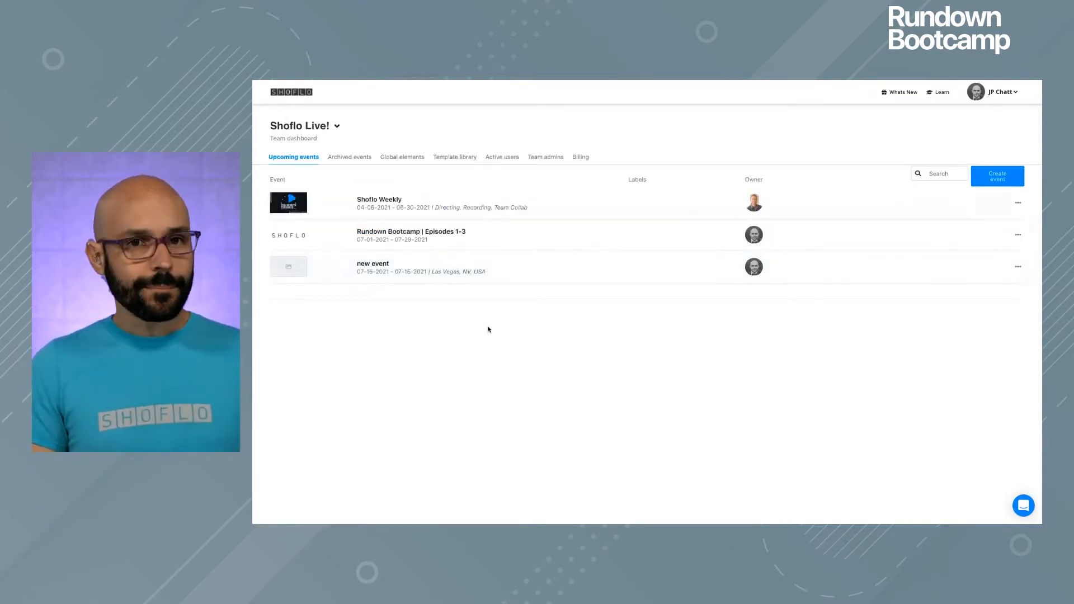
# Start duplicating the archived event All-hands Meeting (2021.2.3) and name the duplicate All-hands Meeting (2021.7.1)
pyautogui.click(360, 159)
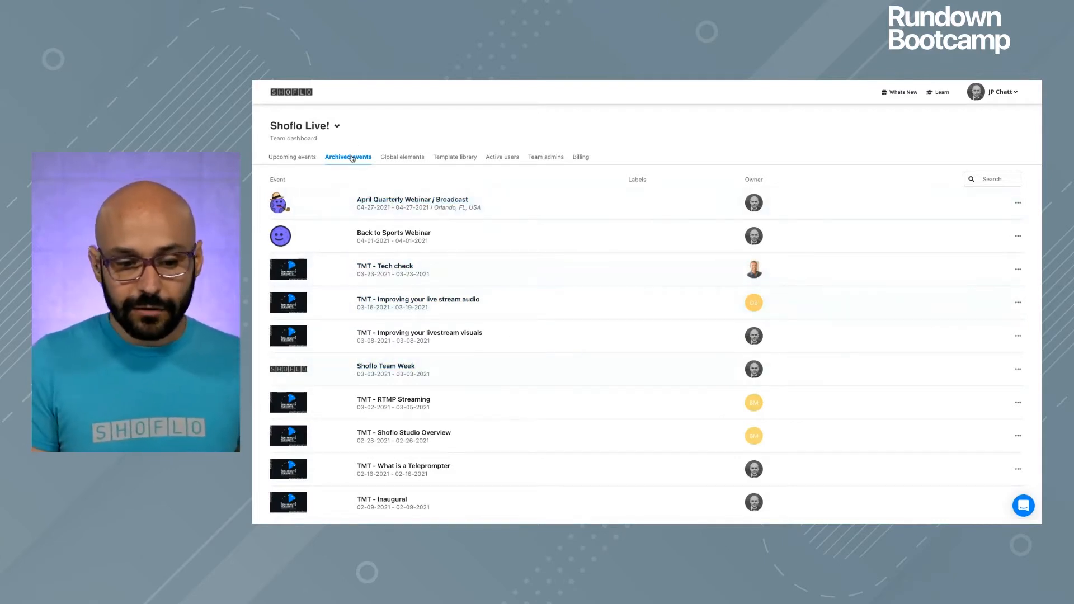
pyautogui.scroll(-5, 443, 324)
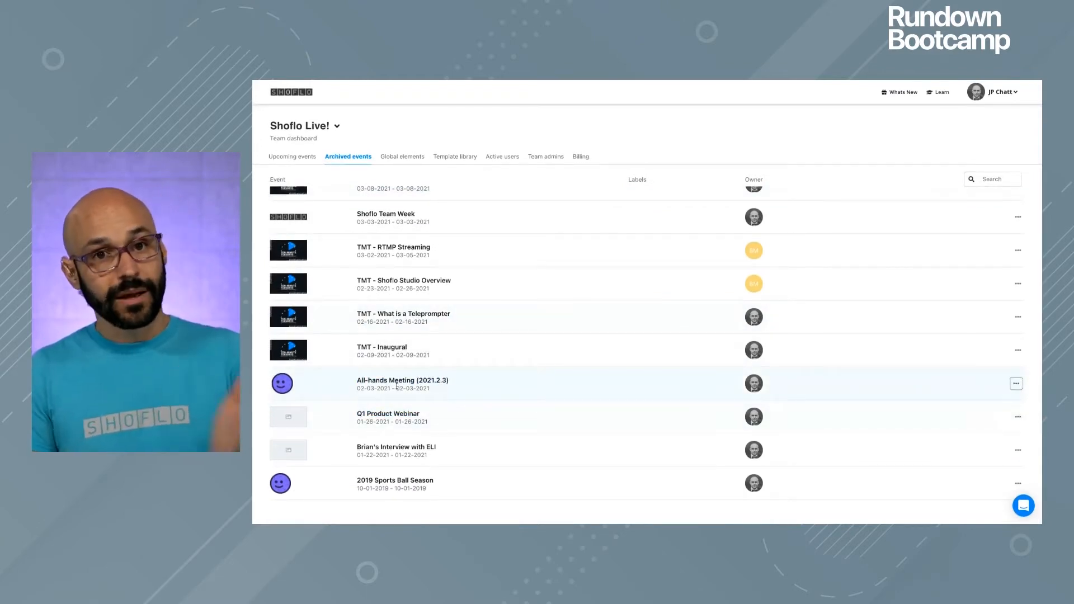
pyautogui.click(1016, 383)
pyautogui.click(978, 412)
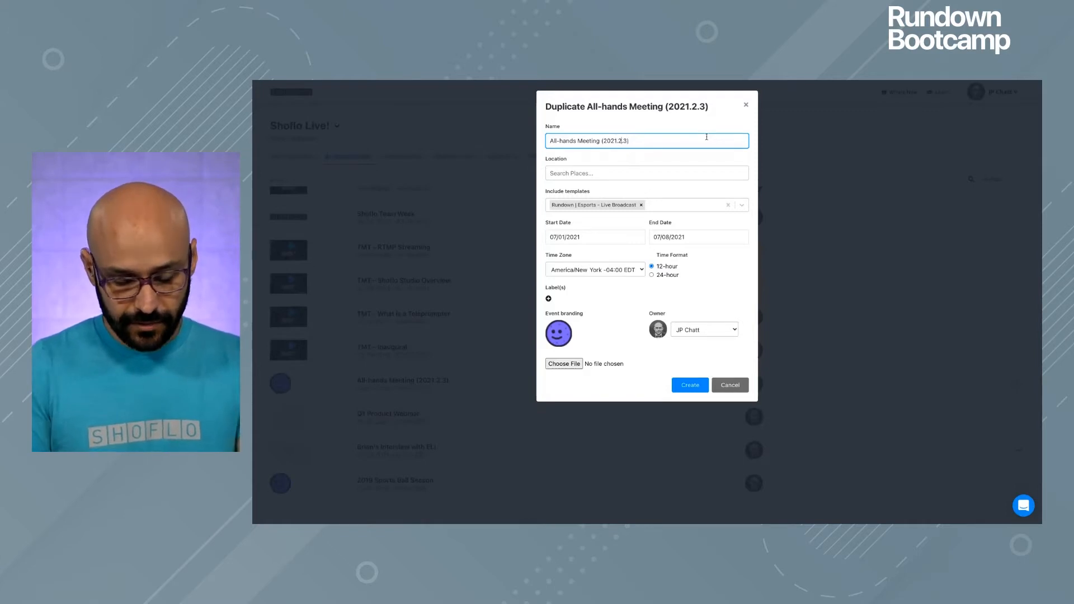
pyautogui.press('Right')
pyautogui.press('BackSpace')
pyautogui.write('1')
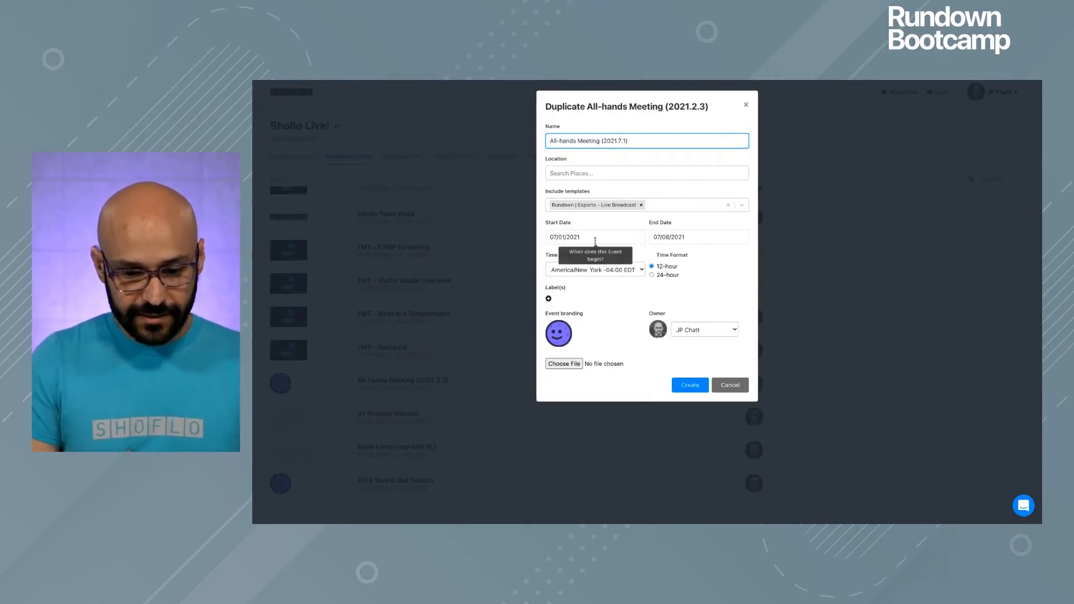
# Create the duplicate event without the Rundown | Esports - Live Broadcast template and return to the upcoming events
pyautogui.click(641, 205)
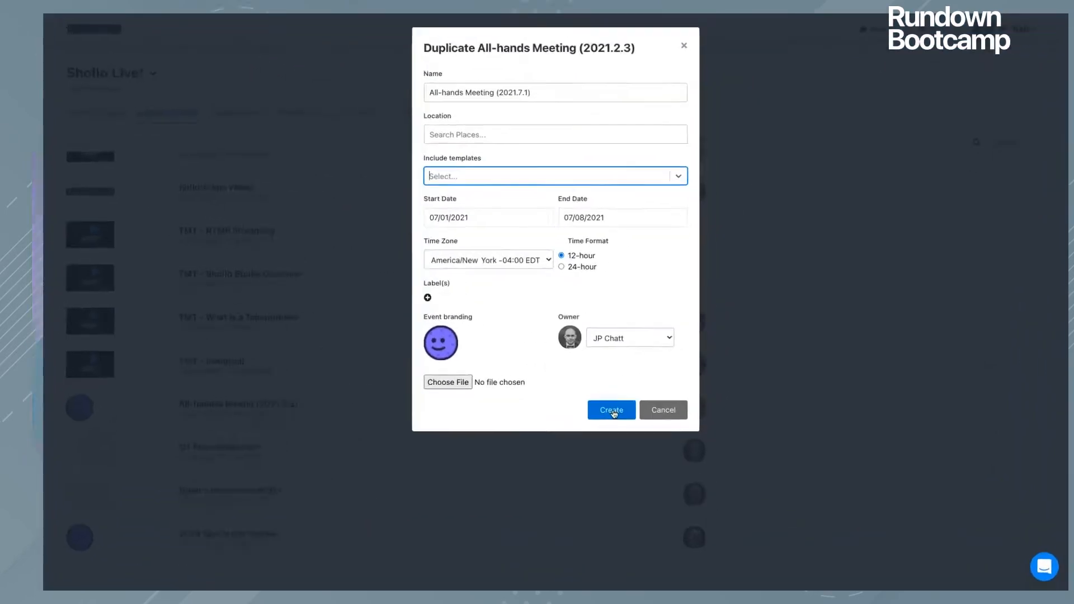
pyautogui.click(613, 412)
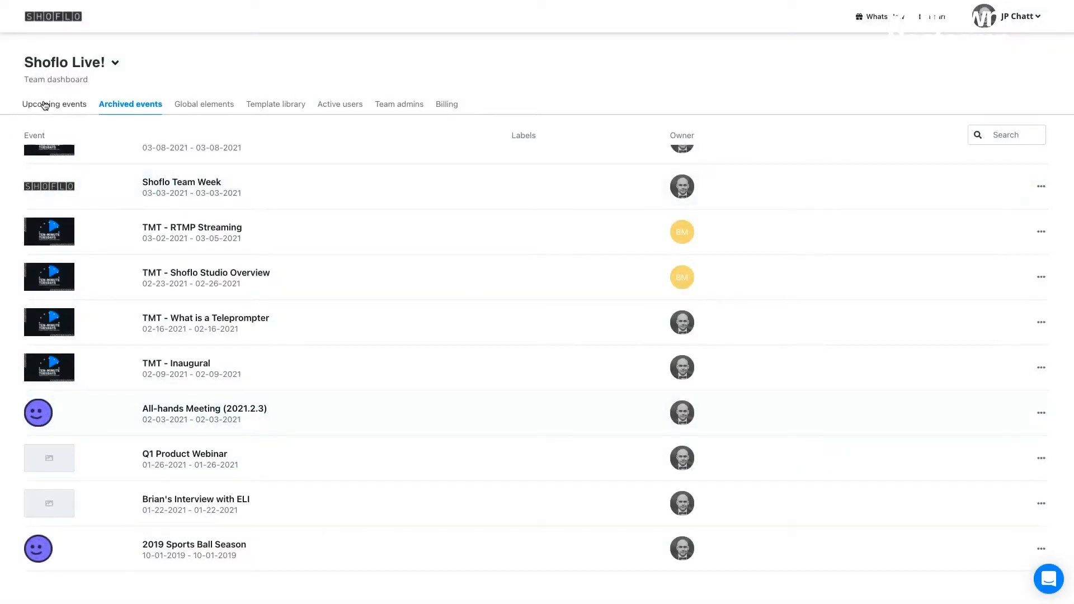
pyautogui.click(45, 105)
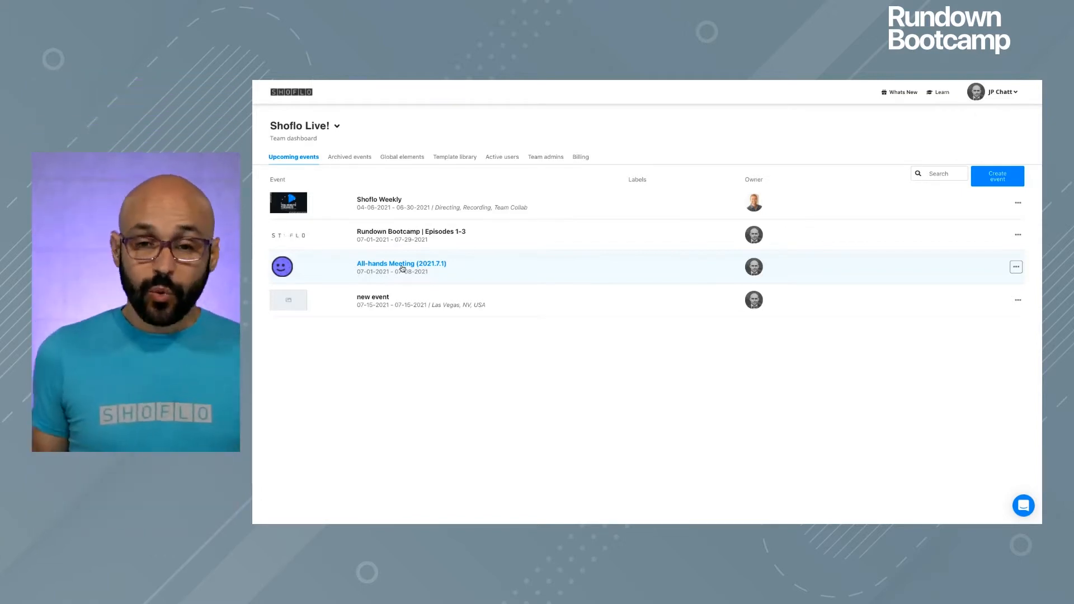
# Open the event Rundown Bootcamp | Episodes 1-3 and upload Fullscreen-Overlay.png to its dashboard
pyautogui.click(392, 232)
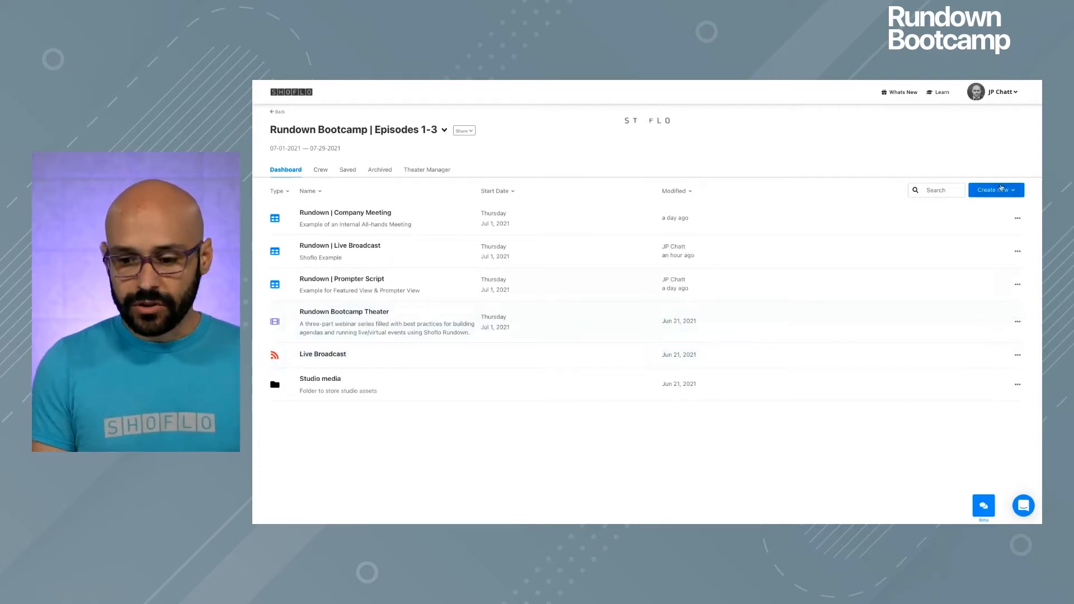
pyautogui.click(1002, 189)
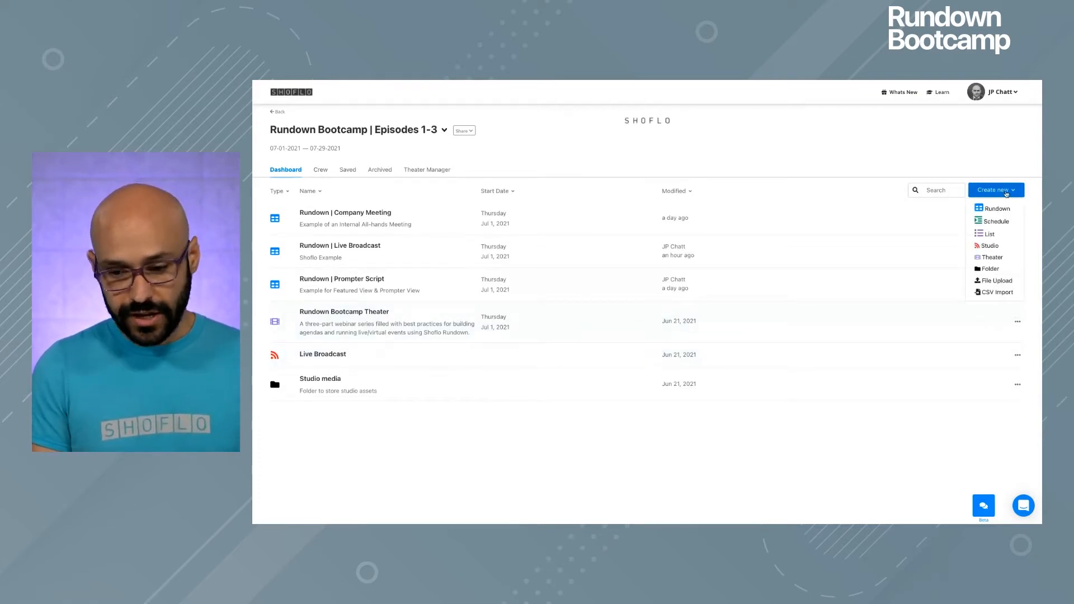
pyautogui.click(996, 283)
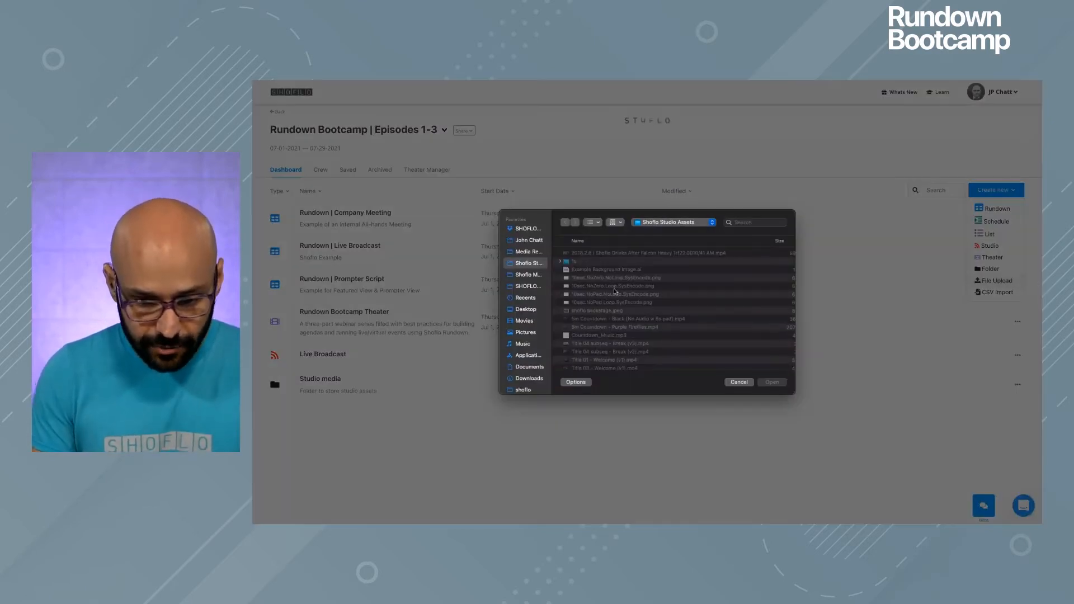
pyautogui.scroll(-10, 602, 295)
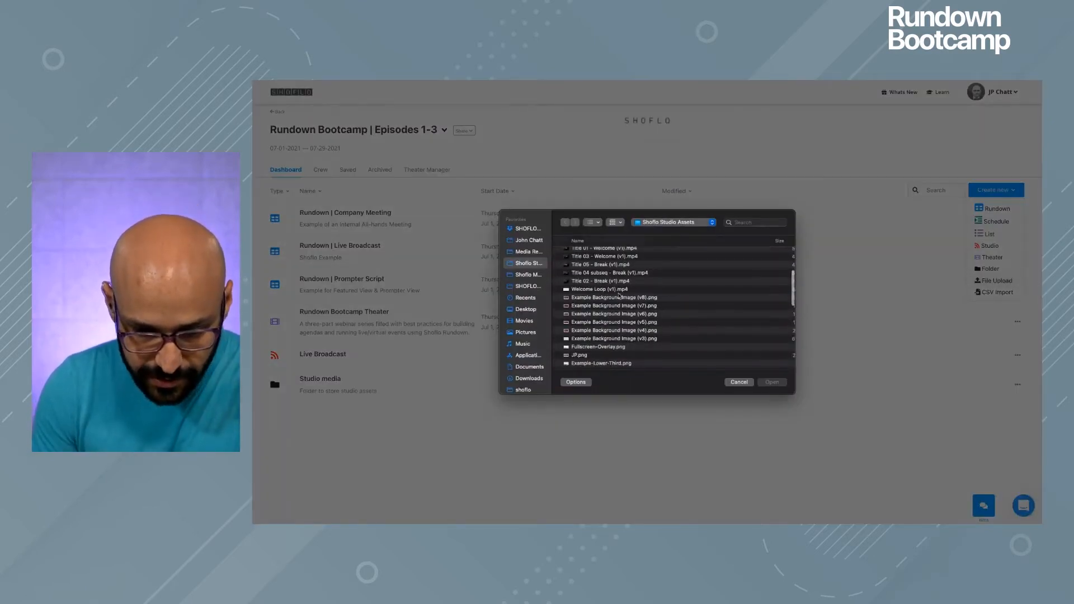
pyautogui.scroll(-5, 632, 323)
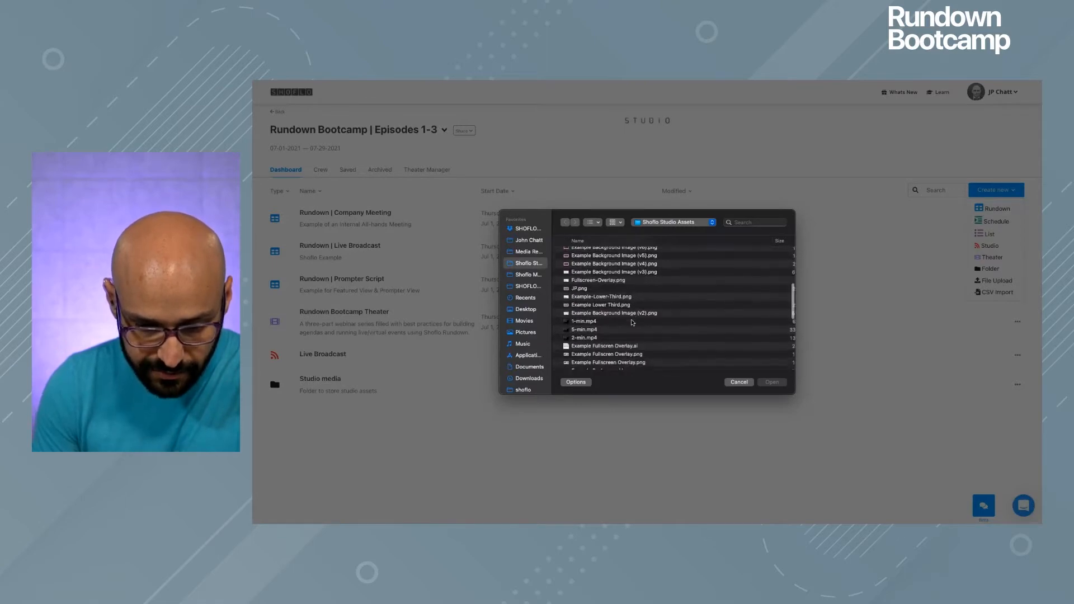
pyautogui.click(606, 274)
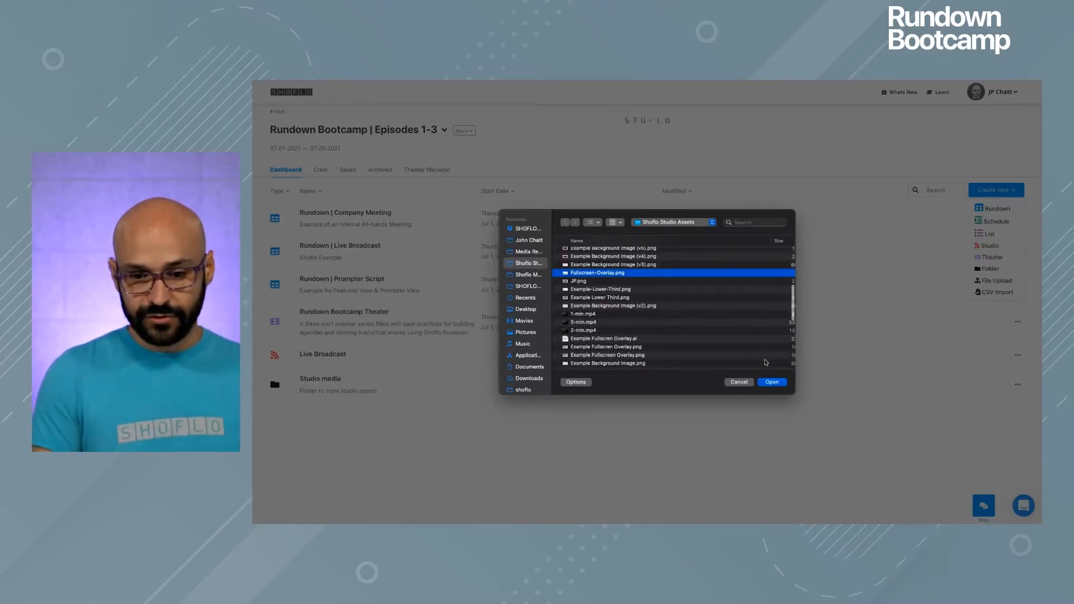
pyautogui.click(773, 383)
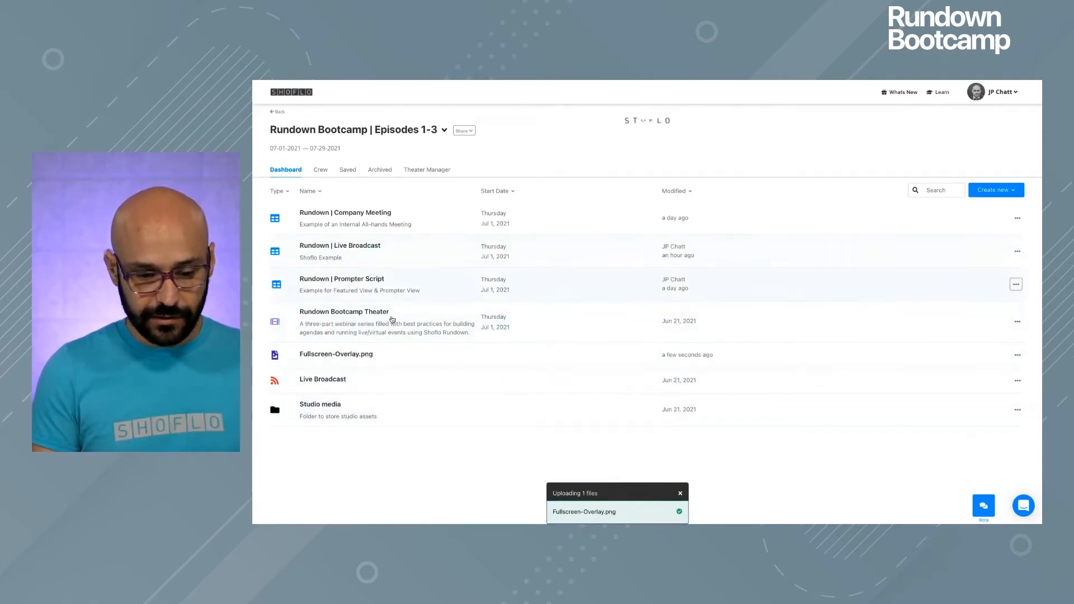
# Move Fullscreen-Overlay.png into the Studio media folder, look through the folder's files and return to the event dashboard
pyautogui.moveTo(389, 357); pyautogui.dragTo(351, 405)
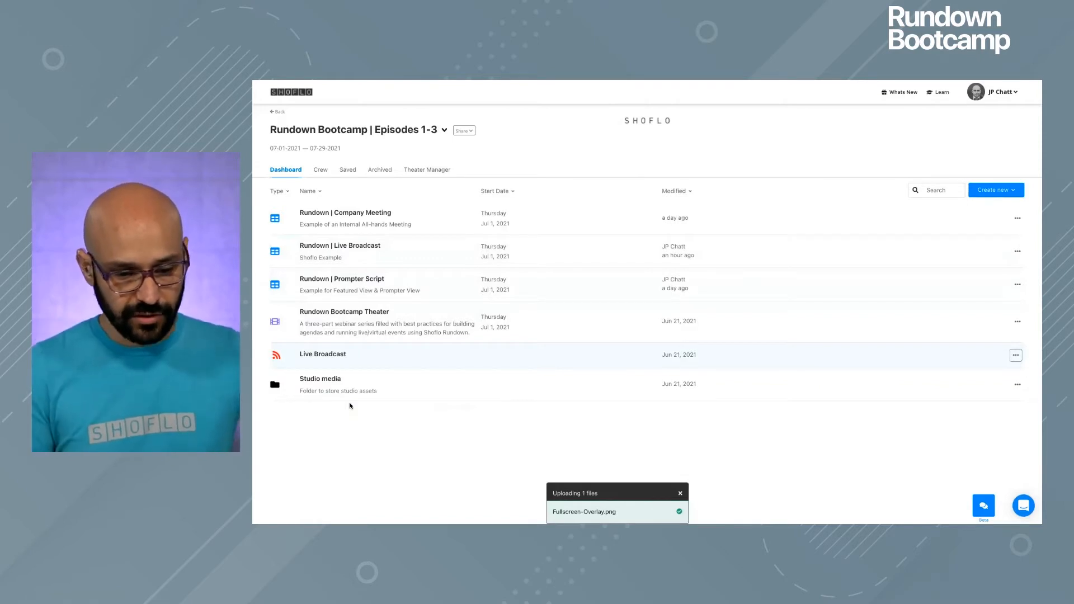
pyautogui.click(318, 379)
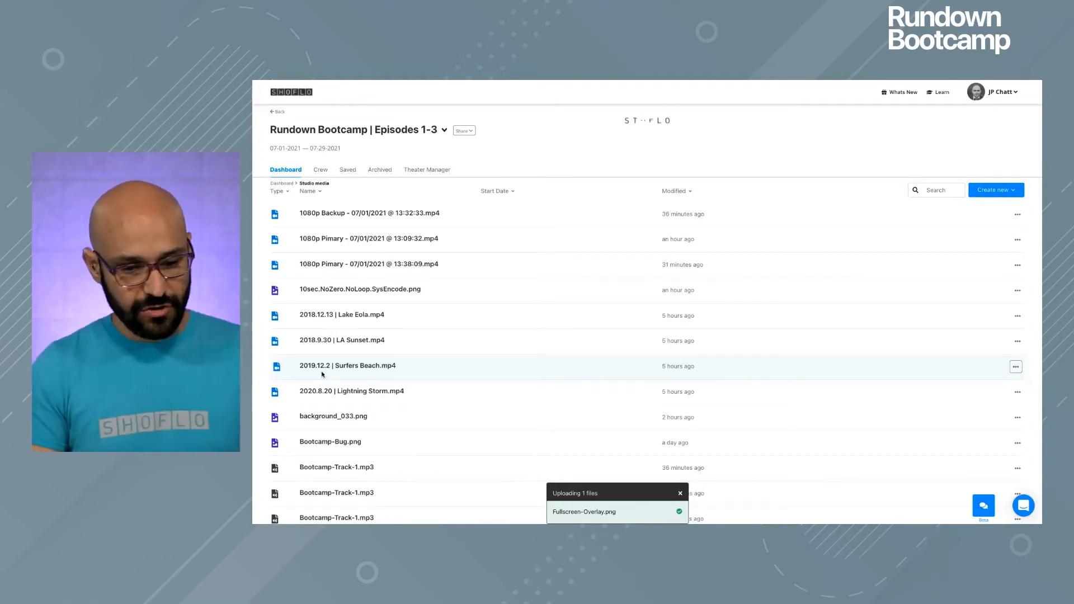
pyautogui.scroll(-5, 400, 305)
pyautogui.scroll(5, 400, 308)
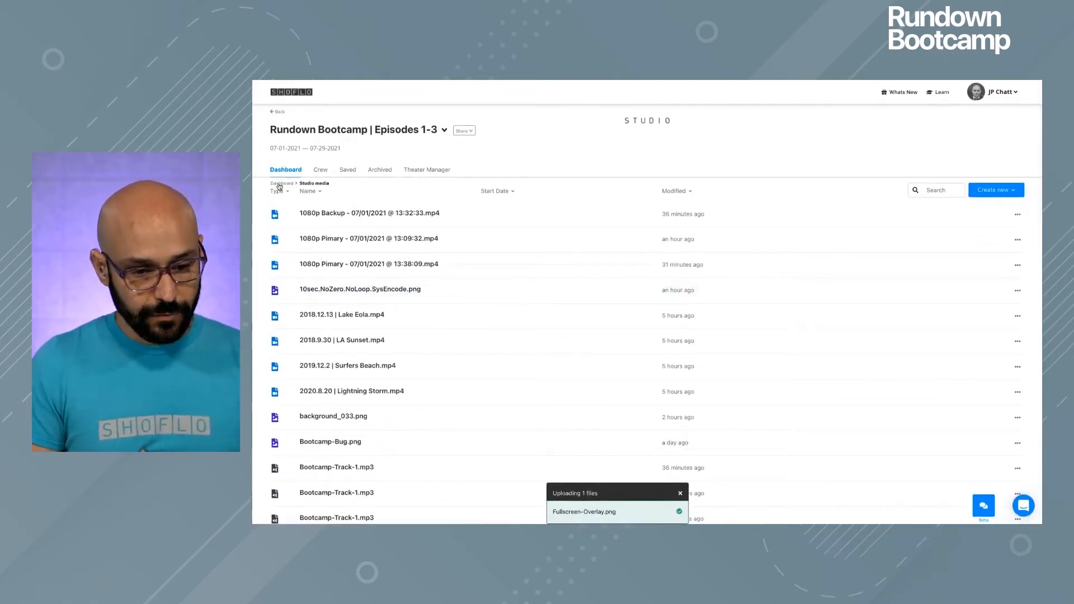
pyautogui.click(282, 184)
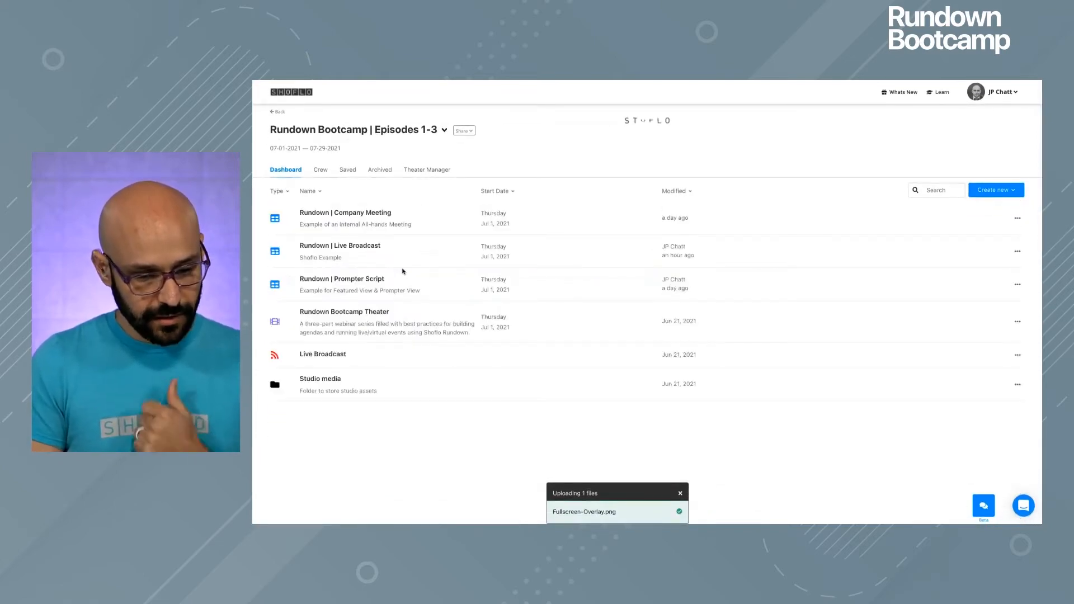
# Open Rundown | Live Broadcast and review its production crew notes, rehearsal items and show items
pyautogui.click(326, 249)
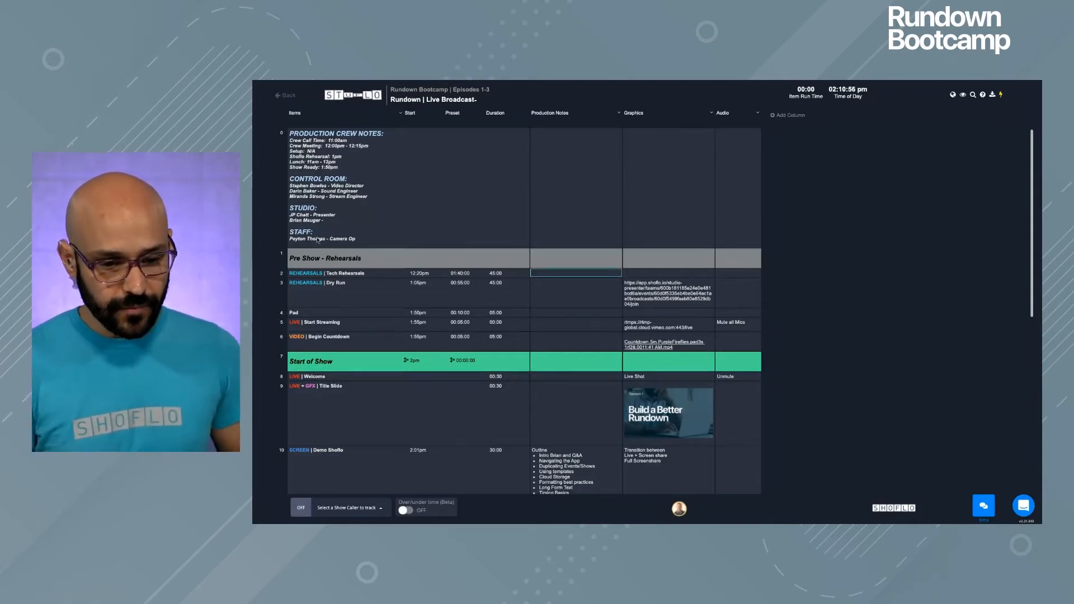
pyautogui.scroll(-1, 361, 158)
pyautogui.scroll(1, 361, 158)
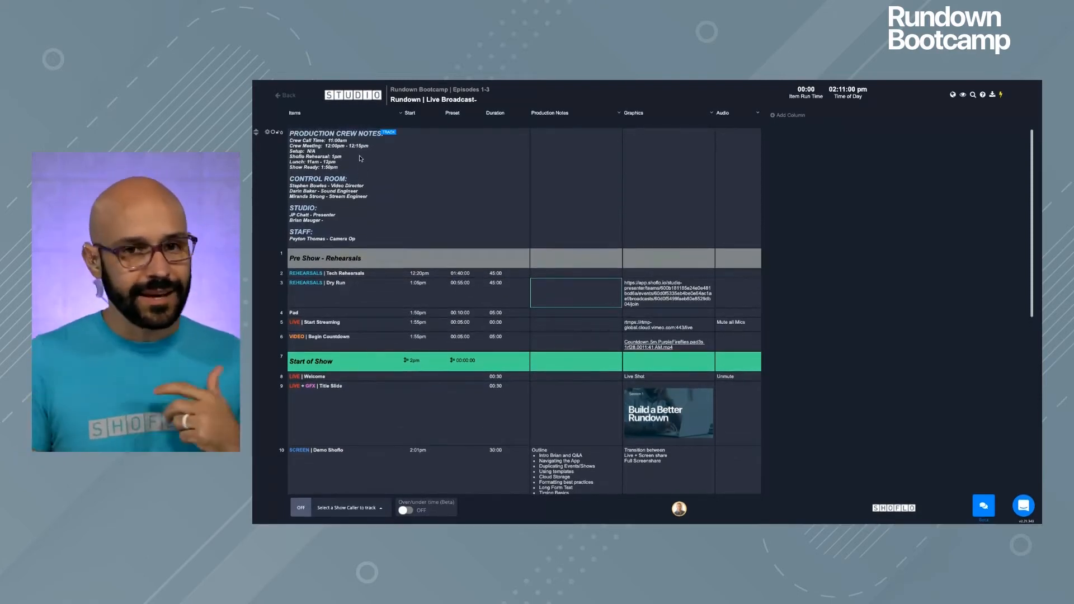
pyautogui.scroll(-3, 361, 158)
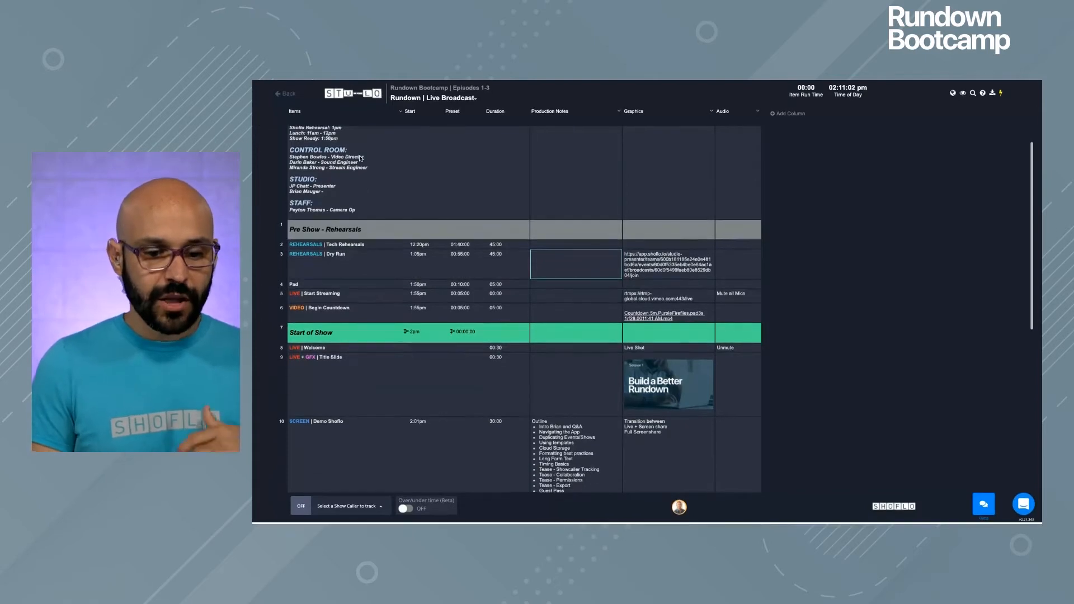
pyautogui.scroll(3, 363, 173)
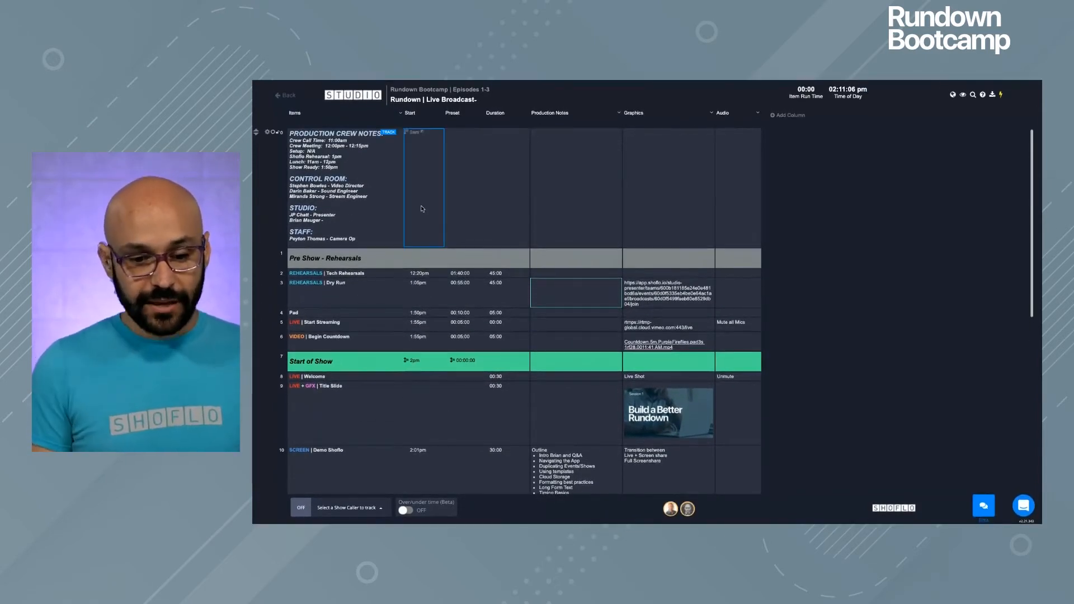
pyautogui.click(389, 205)
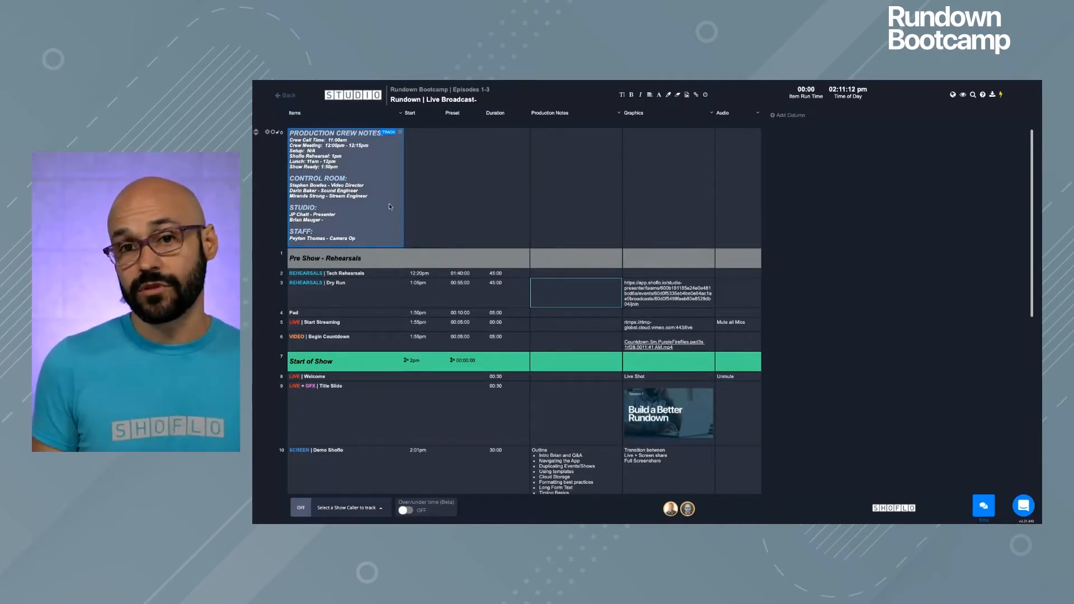
pyautogui.scroll(-2, 391, 315)
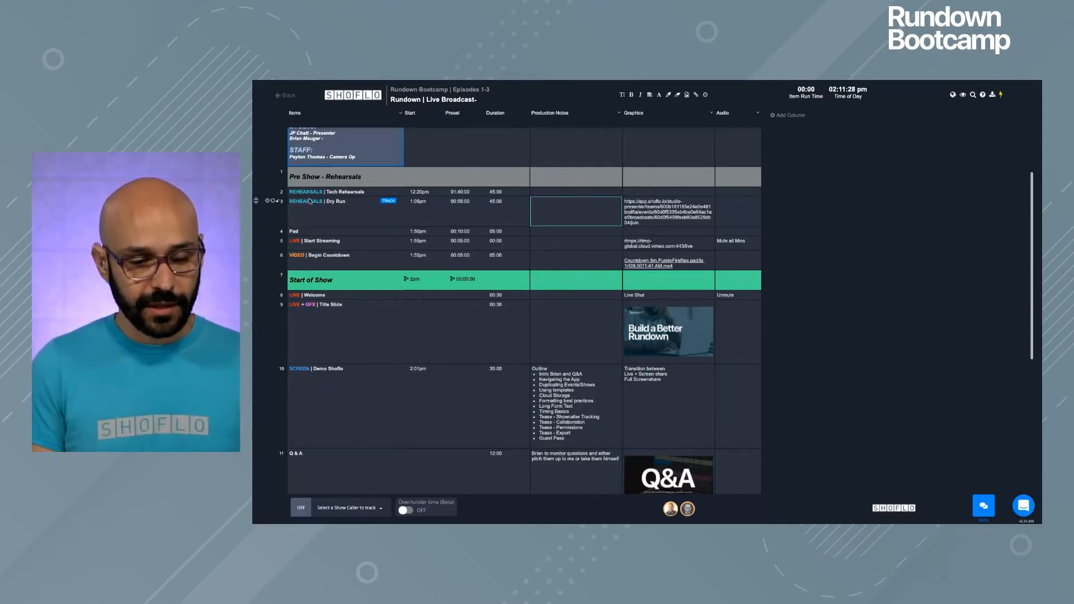
pyautogui.scroll(-2, 376, 243)
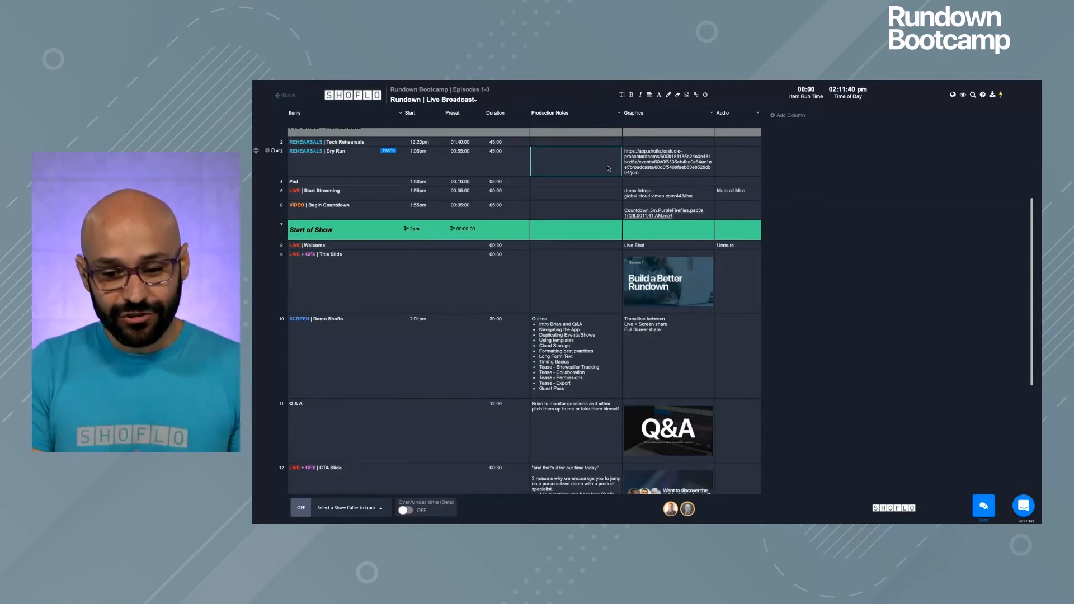
pyautogui.scroll(1, 615, 168)
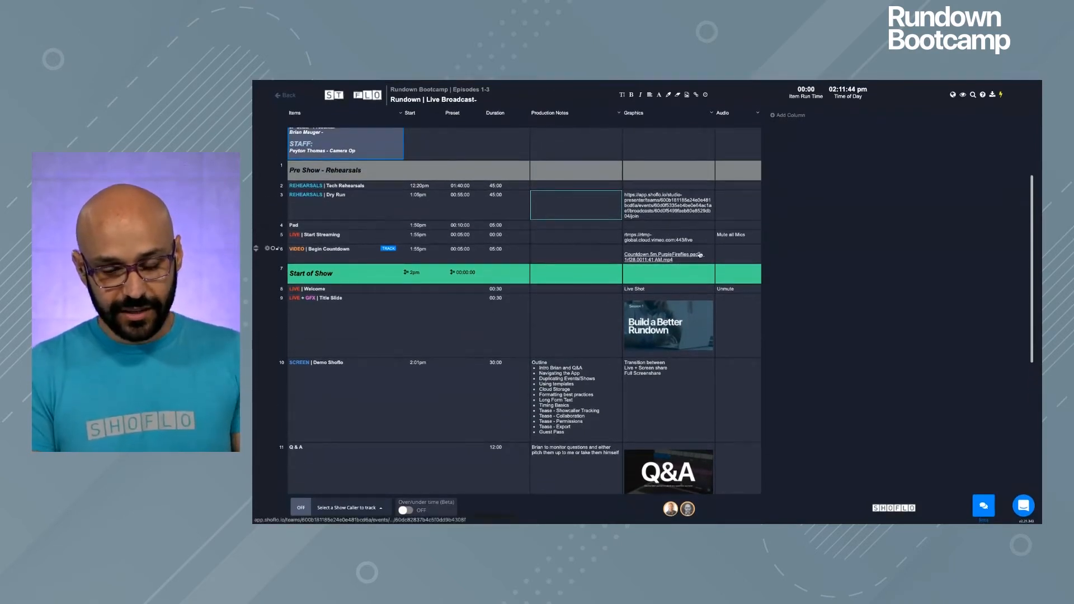
# Clear the Graphics cells of the Dry Run and Start Streaming items
pyautogui.click(673, 219)
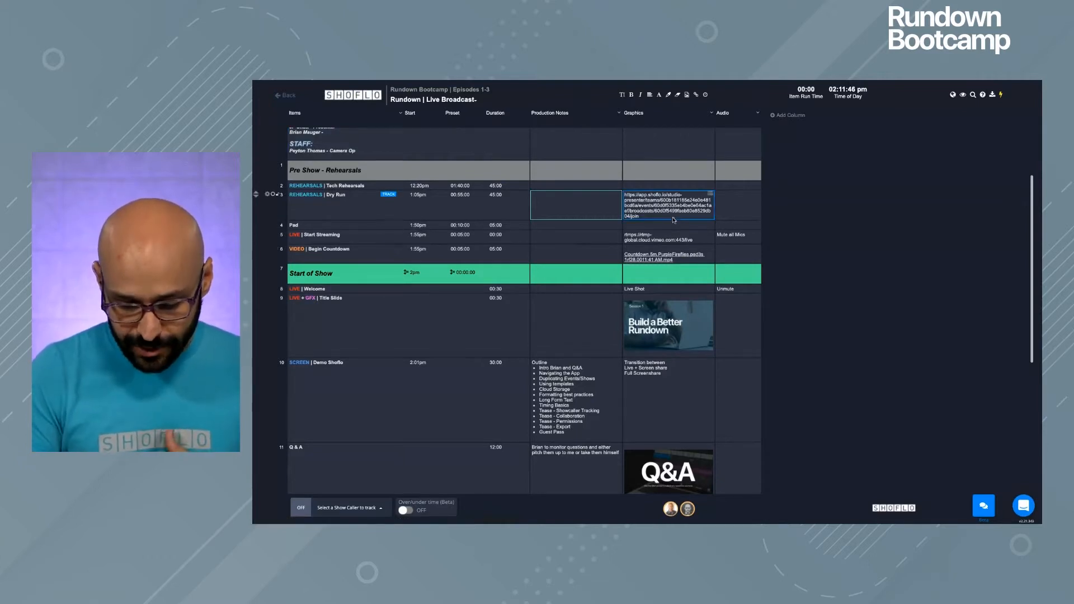
pyautogui.press('Delete')
pyautogui.press('Down')
pyautogui.press('Down')
pyautogui.press('Delete')
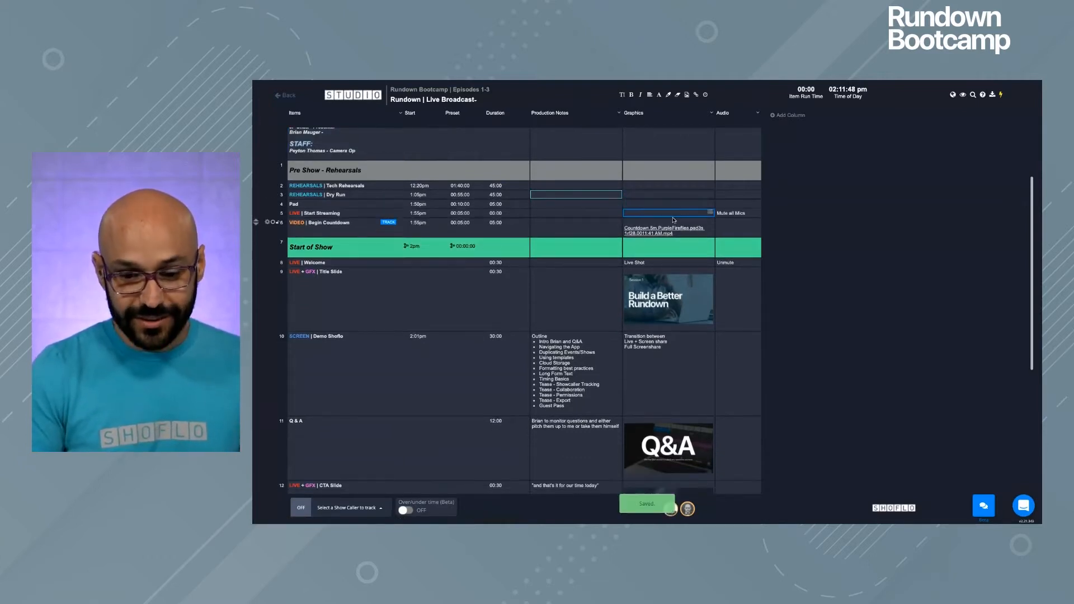
pyautogui.click(735, 231)
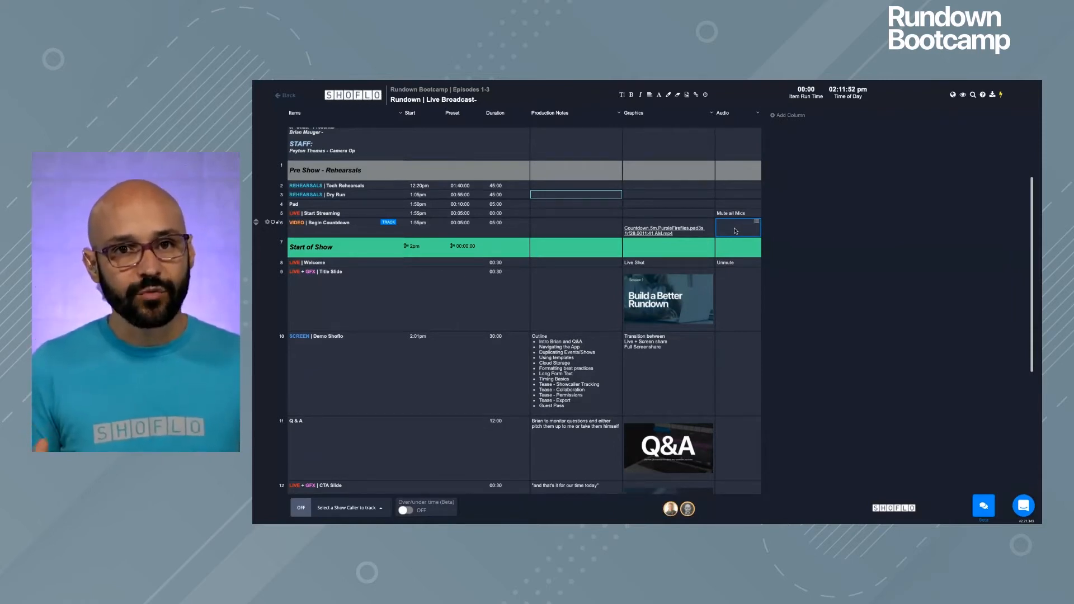
# Insert a link to the Shoflo Docs file Countdown_Music.mp3 in the Graphics cell of the Start Streaming item
pyautogui.click(649, 213)
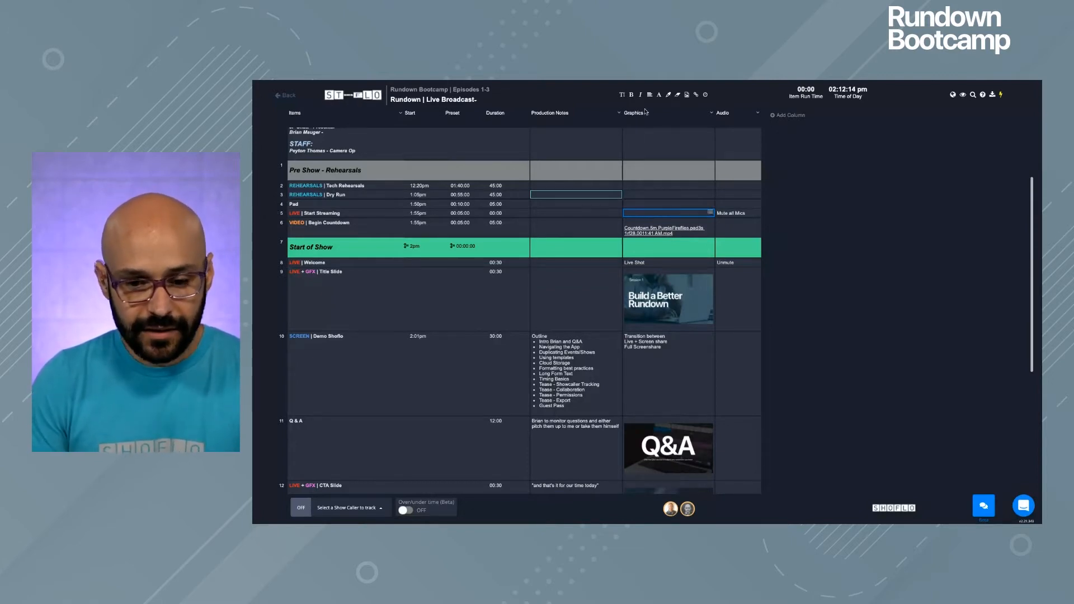
pyautogui.click(696, 96)
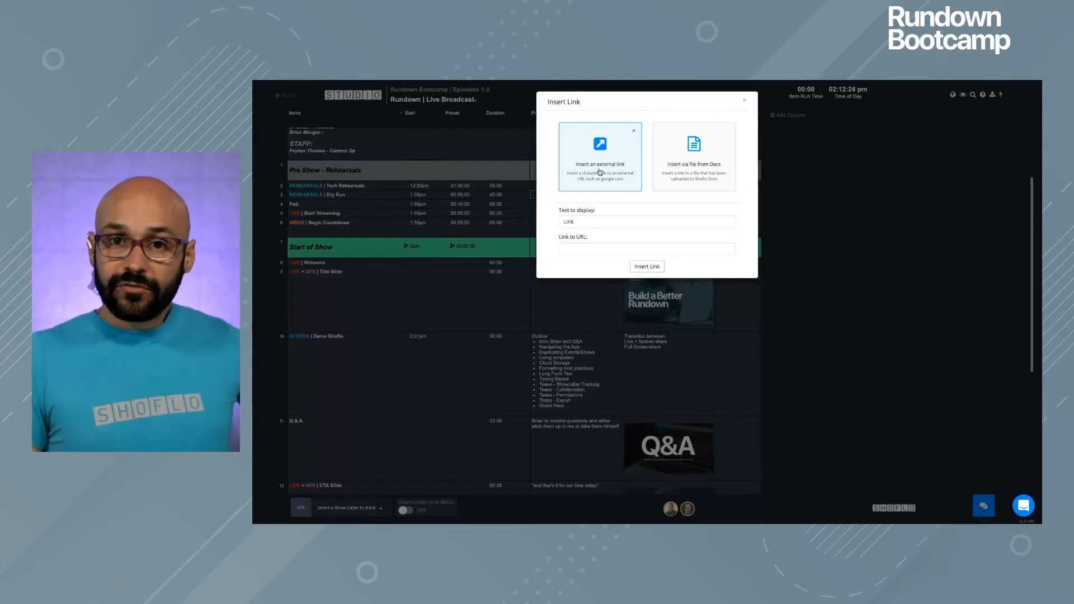
pyautogui.click(569, 252)
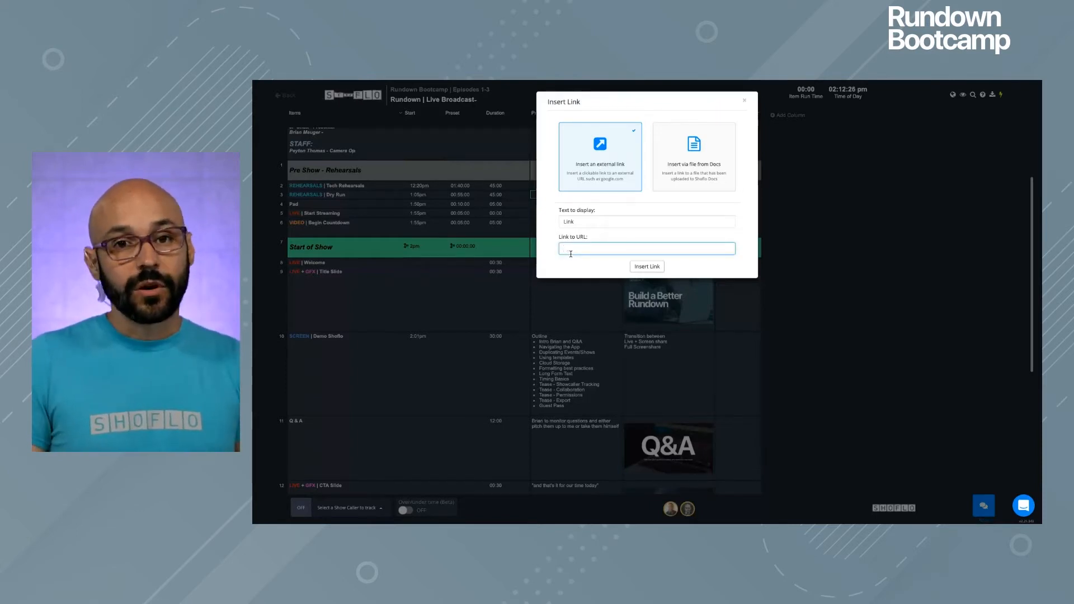
pyautogui.click(702, 174)
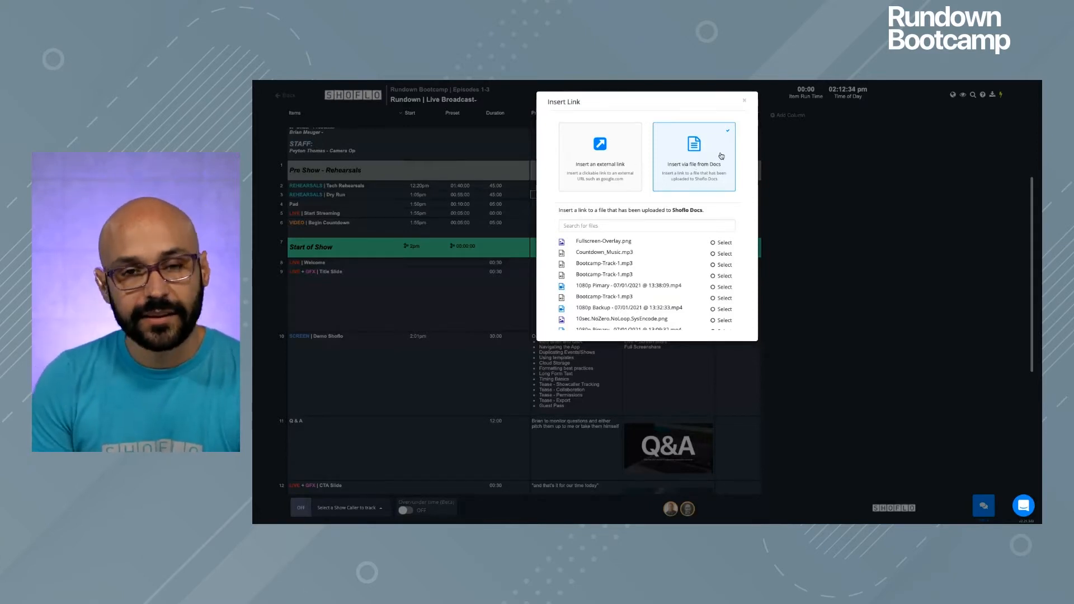
pyautogui.scroll(-2, 684, 266)
pyautogui.scroll(2, 683, 266)
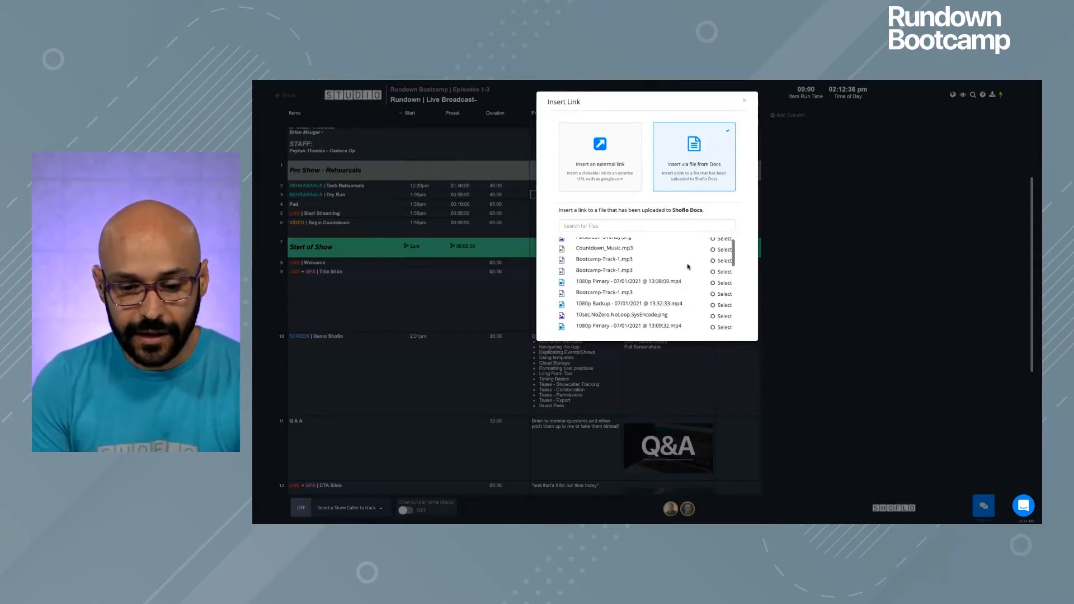
pyautogui.click(713, 250)
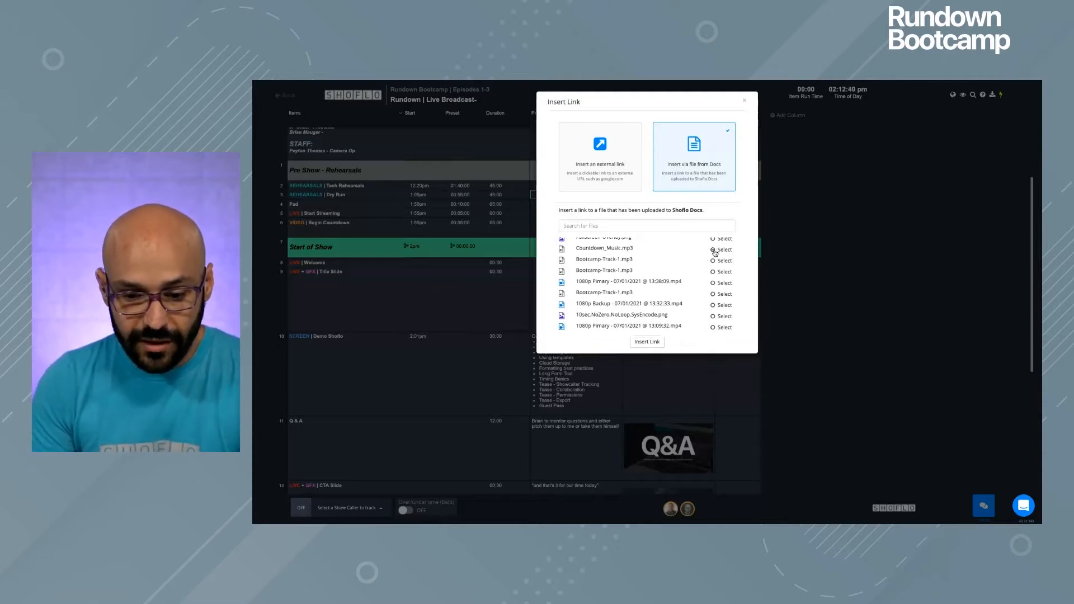
pyautogui.click(646, 336)
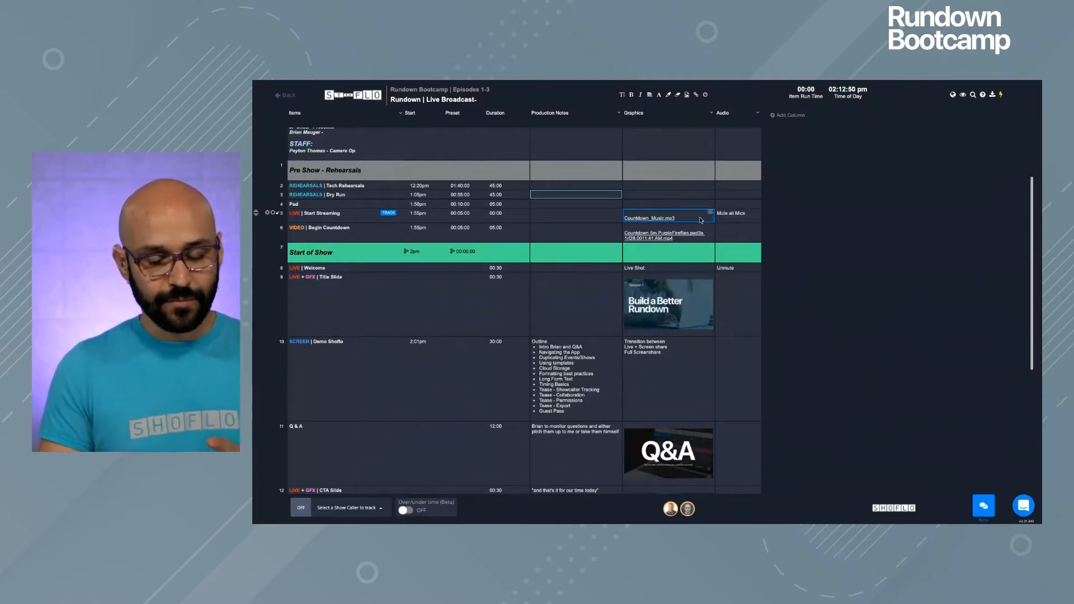
# Move the Countdown_Music.mp3 link from the Start Streaming item's Graphics cell to the Pad item's Audio cell
pyautogui.hotkey('ctrl', 'c')
pyautogui.press('Up')
pyautogui.press('Right')
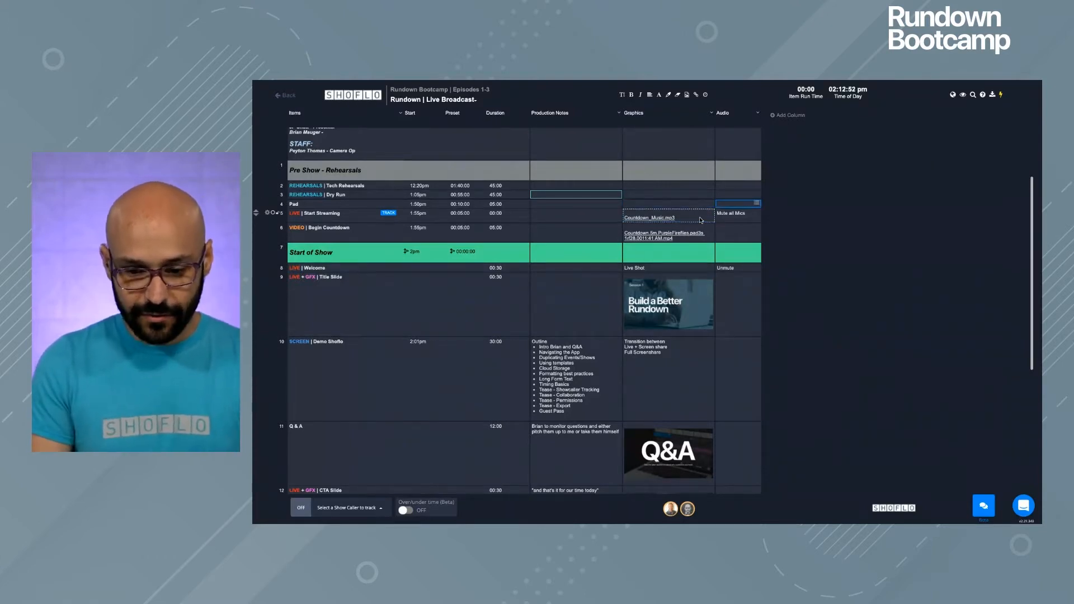
pyautogui.hotkey('ctrl', 'v')
pyautogui.press('Down')
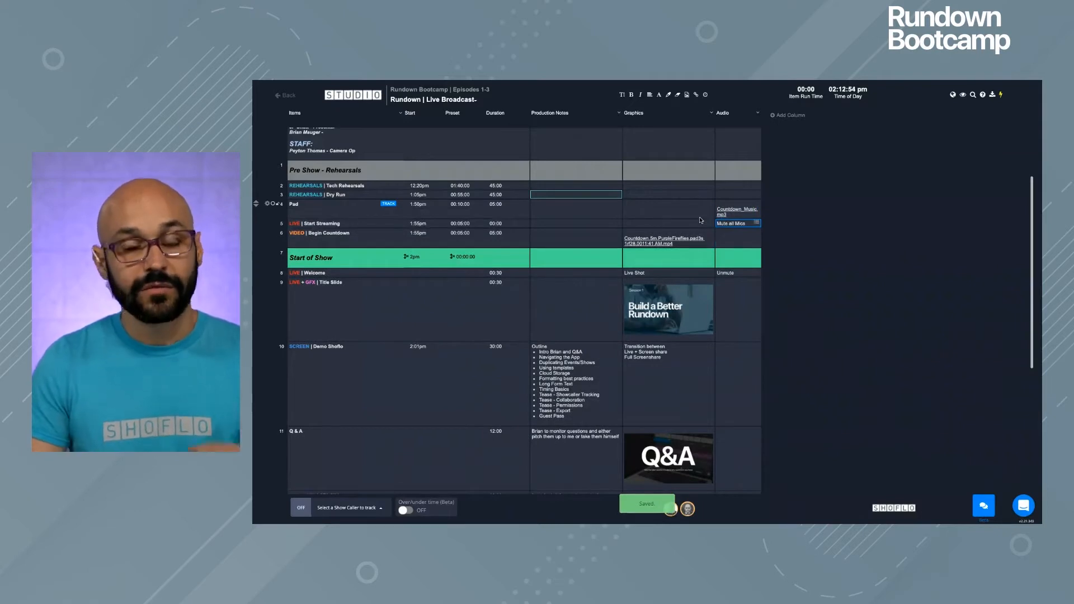
pyautogui.press('Down')
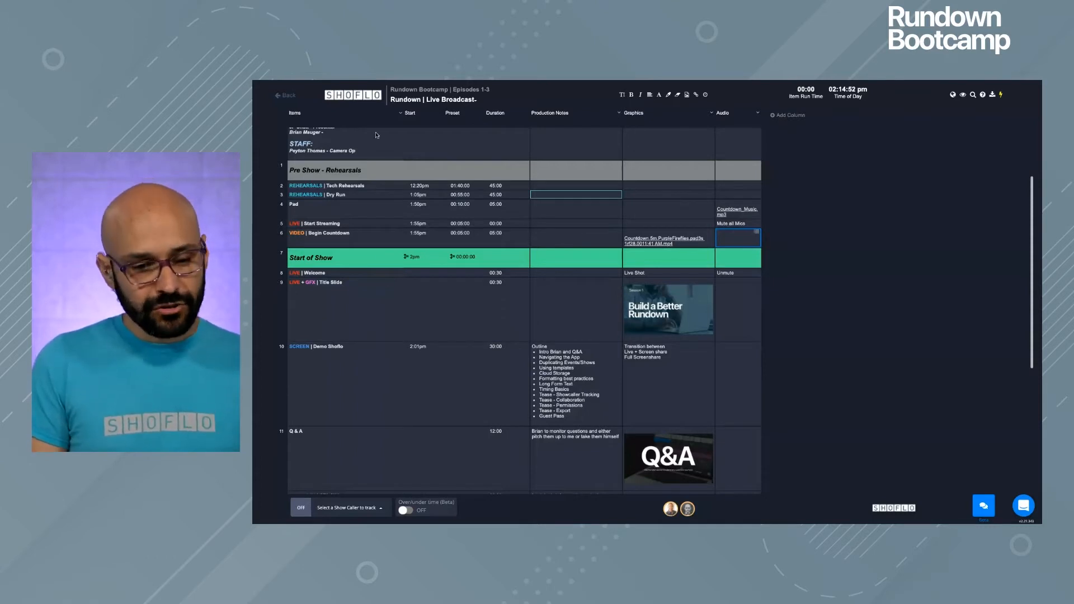
# Return to the event dashboard and examine the event's crew list with each member's permission level
pyautogui.click(289, 98)
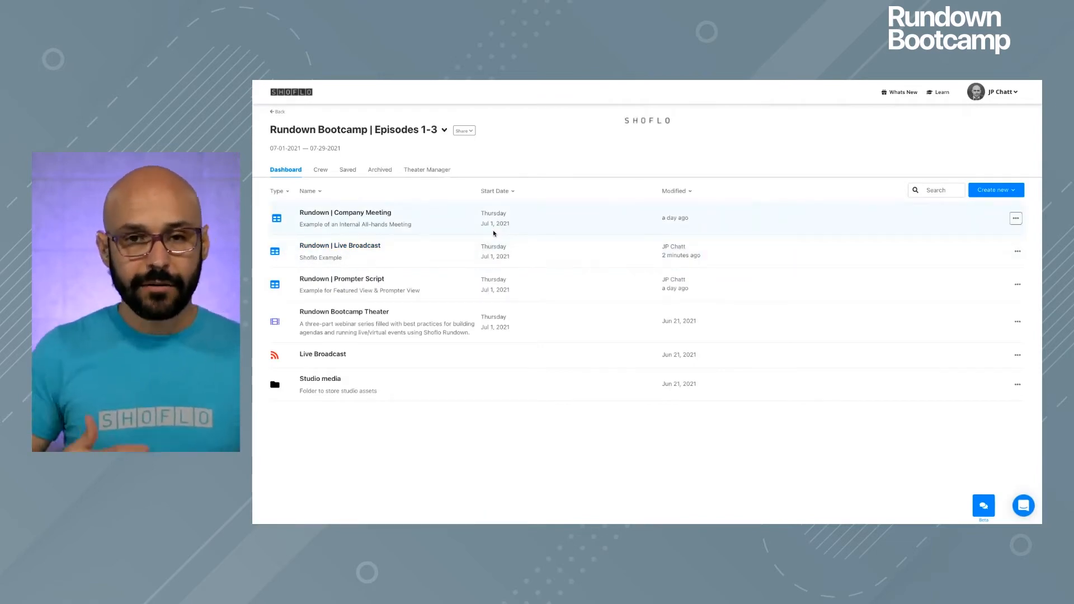
pyautogui.click(321, 171)
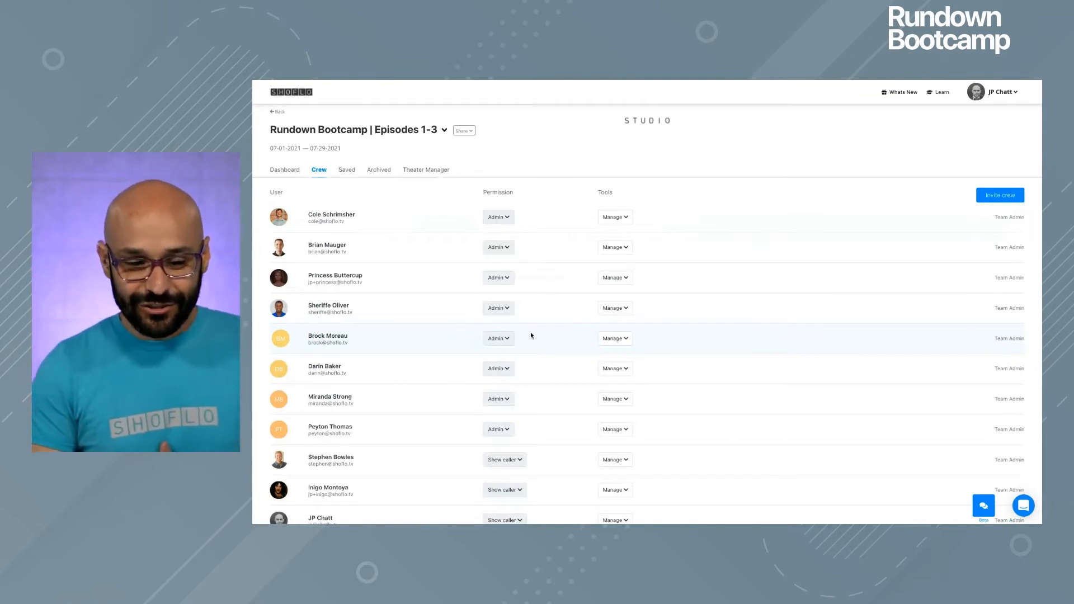
pyautogui.scroll(-2, 531, 335)
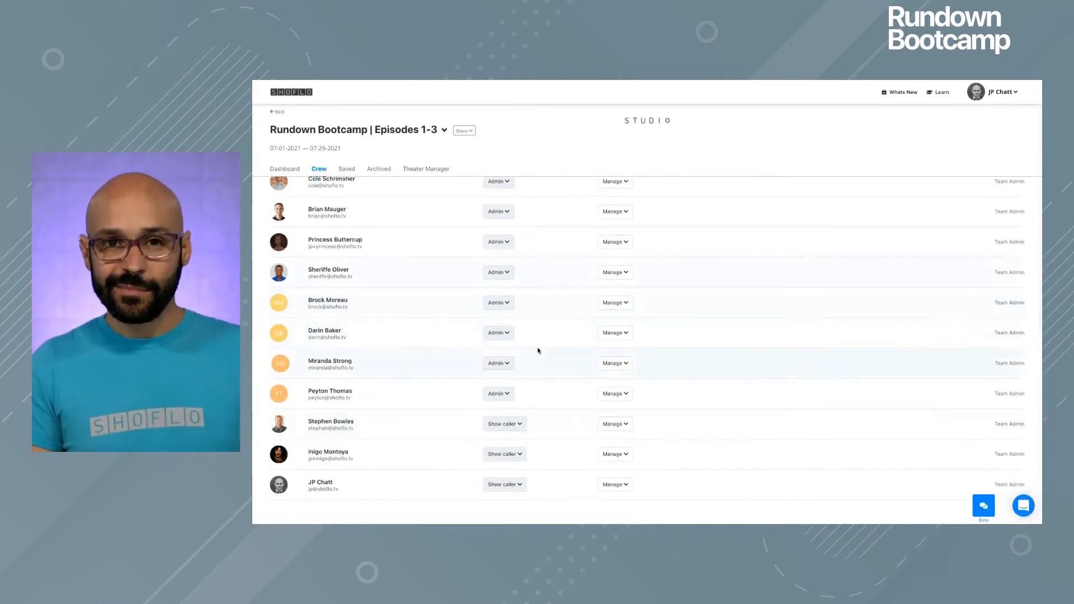
# Examine the permission levels that can be assigned to the first crew member in the list
pyautogui.scroll(2, 537, 350)
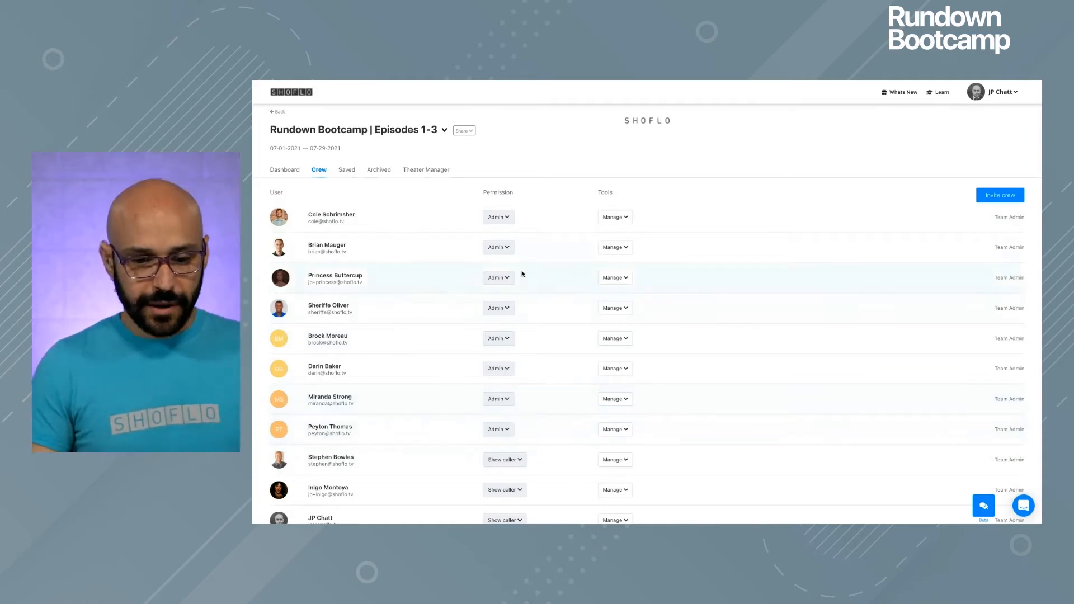
pyautogui.click(503, 218)
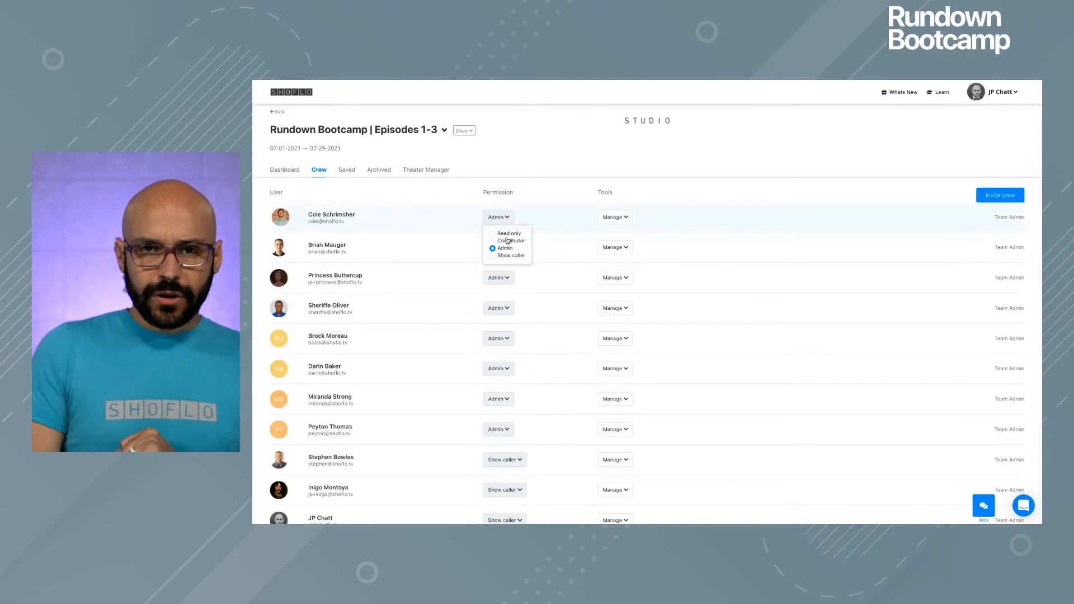
pyautogui.click(519, 149)
# Open Rundown | Prompter Script from the event dashboard and look through its items and script text
pyautogui.click(284, 169)
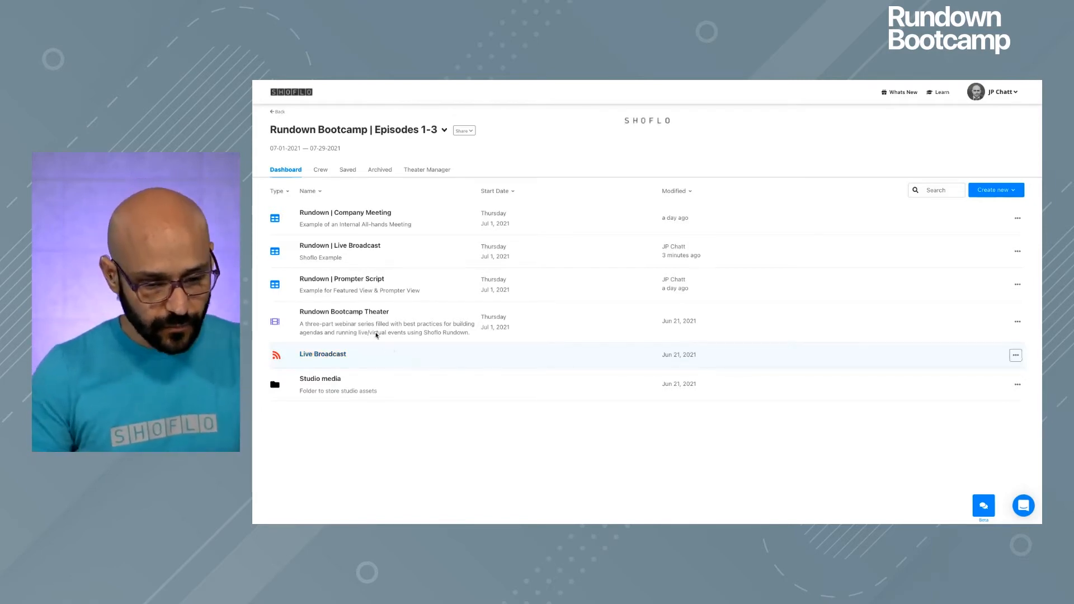
pyautogui.click(339, 280)
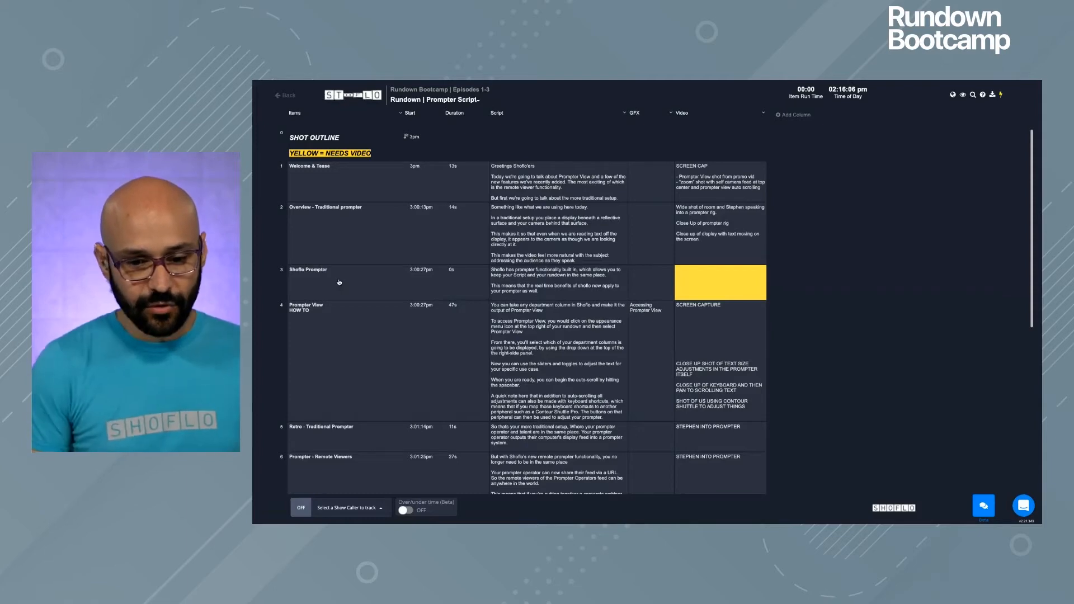
pyautogui.scroll(-2, 544, 220)
pyautogui.scroll(-1, 544, 219)
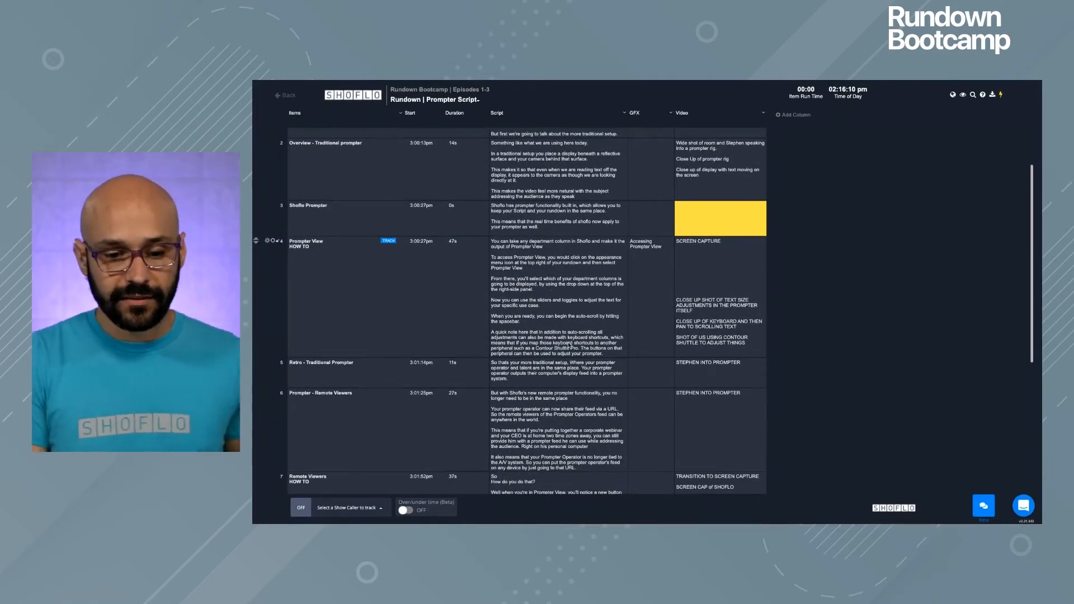
pyautogui.scroll(2, 569, 267)
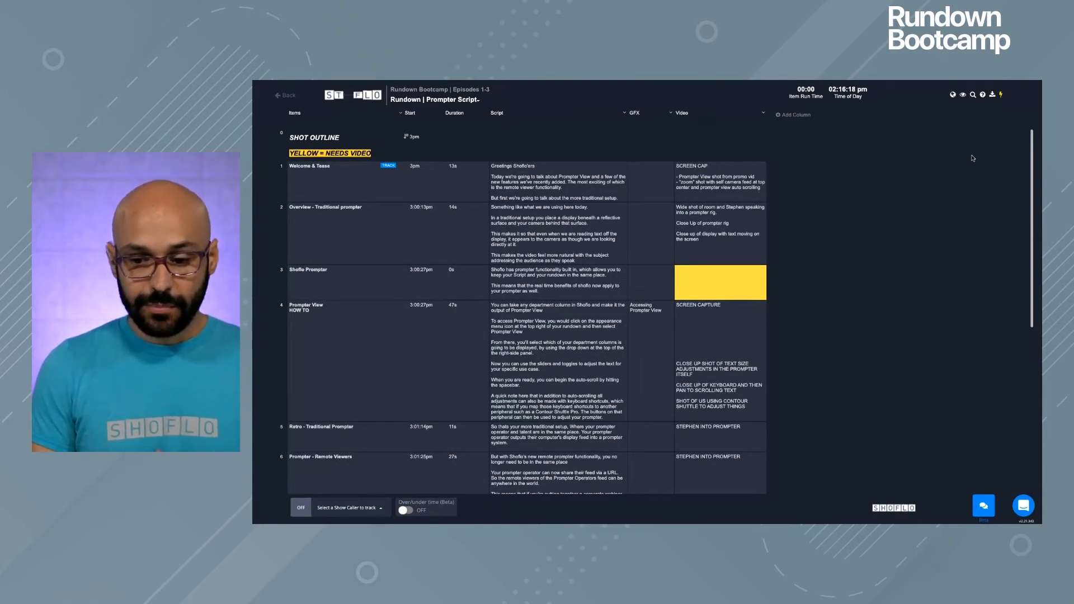
# Switch the rundown to Featured View and display the script of the Welcome & Tease item
pyautogui.click(963, 96)
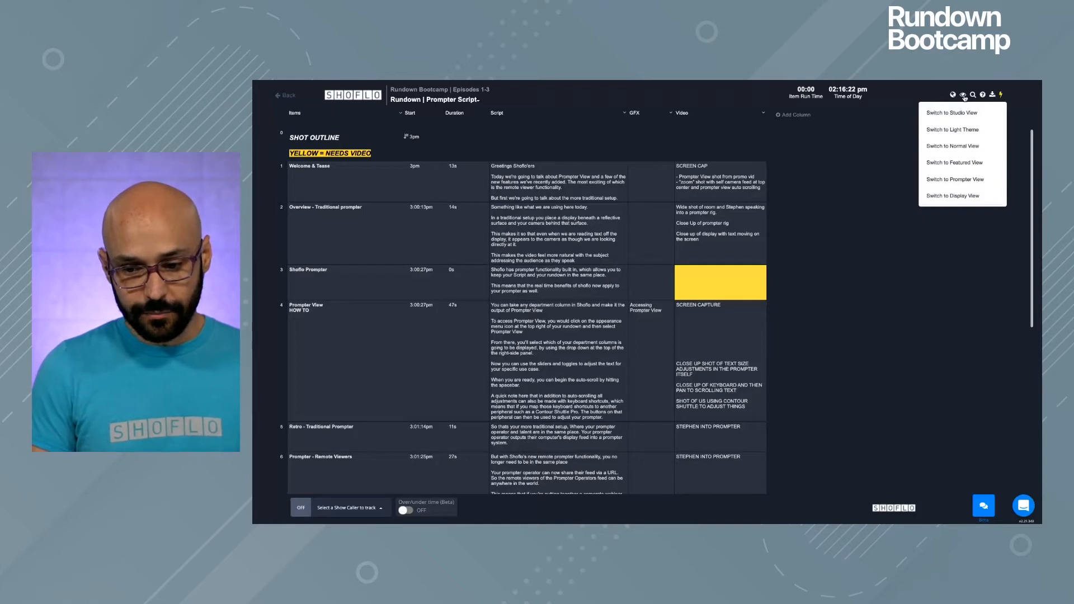
pyautogui.click(956, 165)
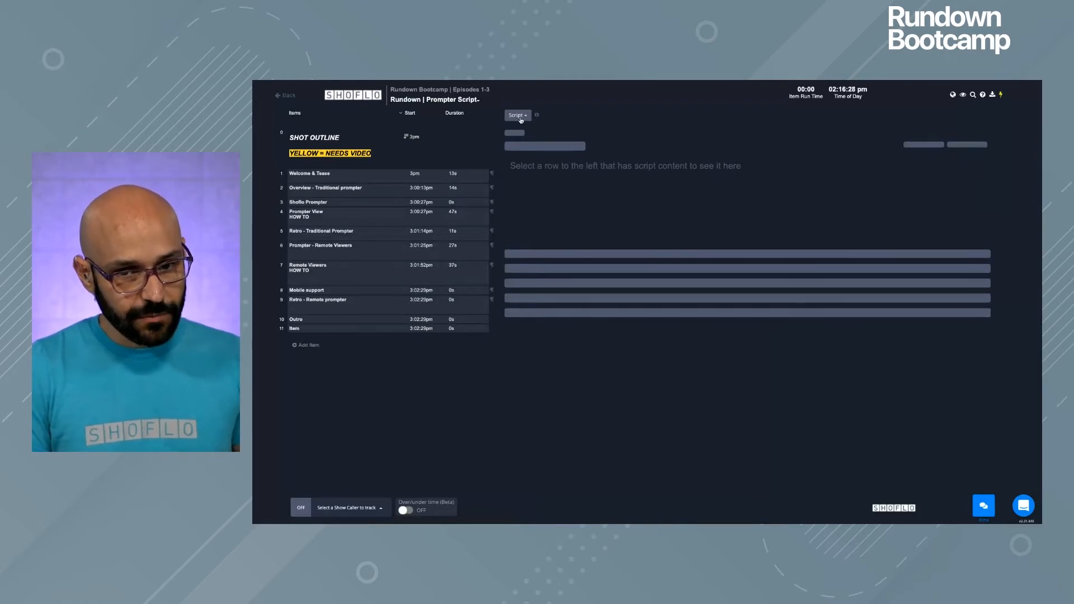
pyautogui.click(344, 176)
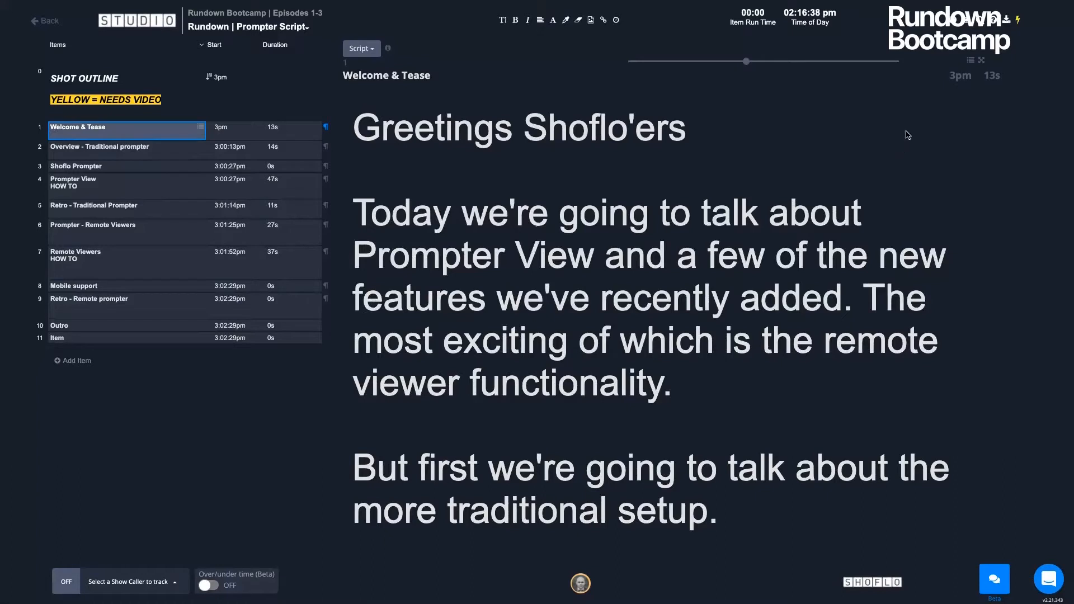
# Switch the rundown to Prompter View and advance the script to the Welcome & Tease text
pyautogui.click(968, 23)
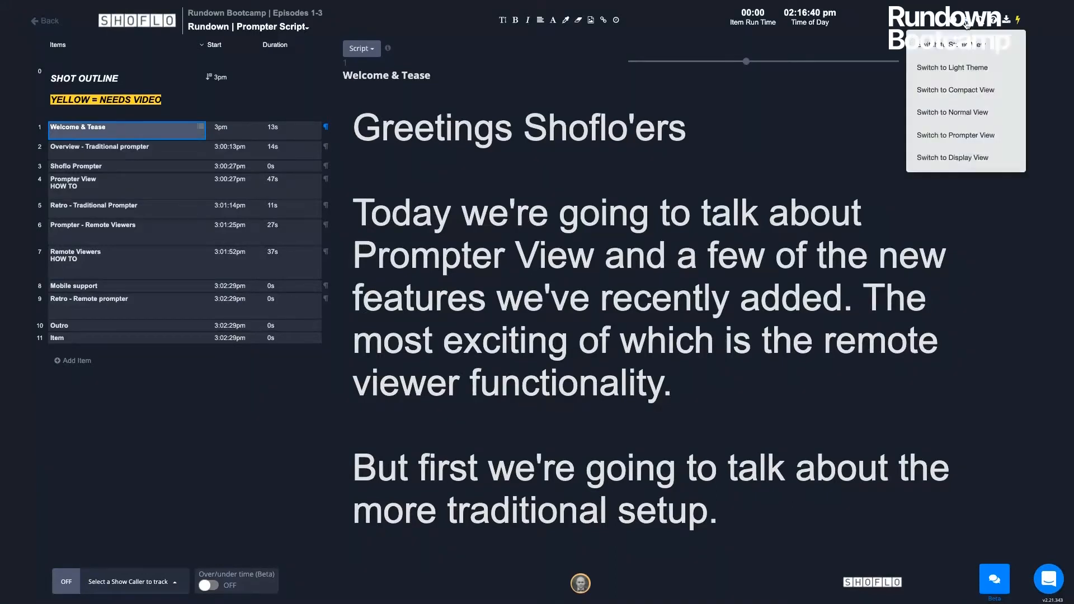
pyautogui.click(954, 134)
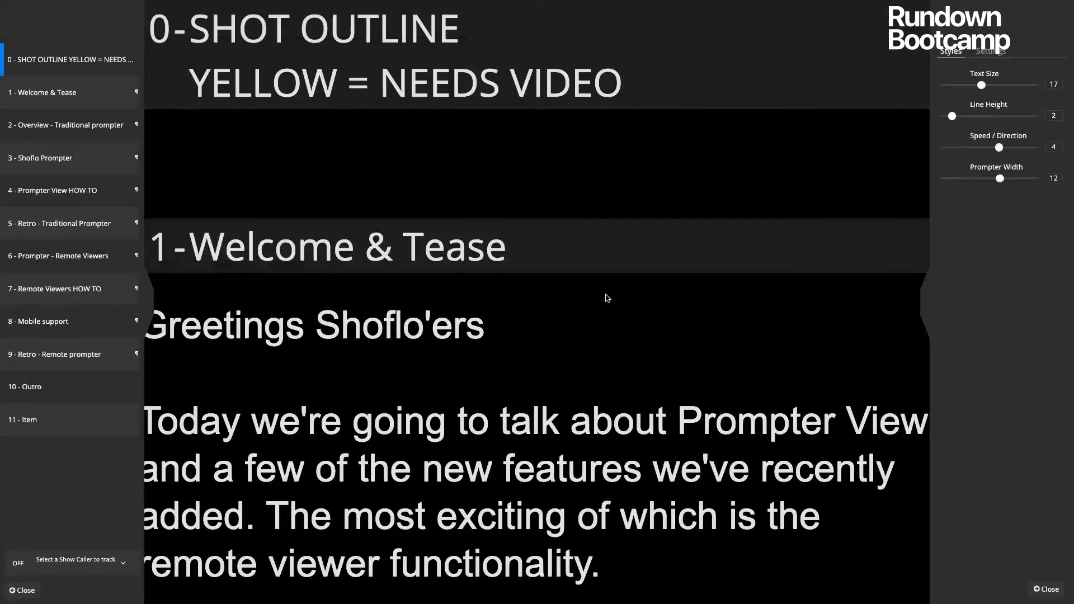
pyautogui.scroll(-5, 608, 382)
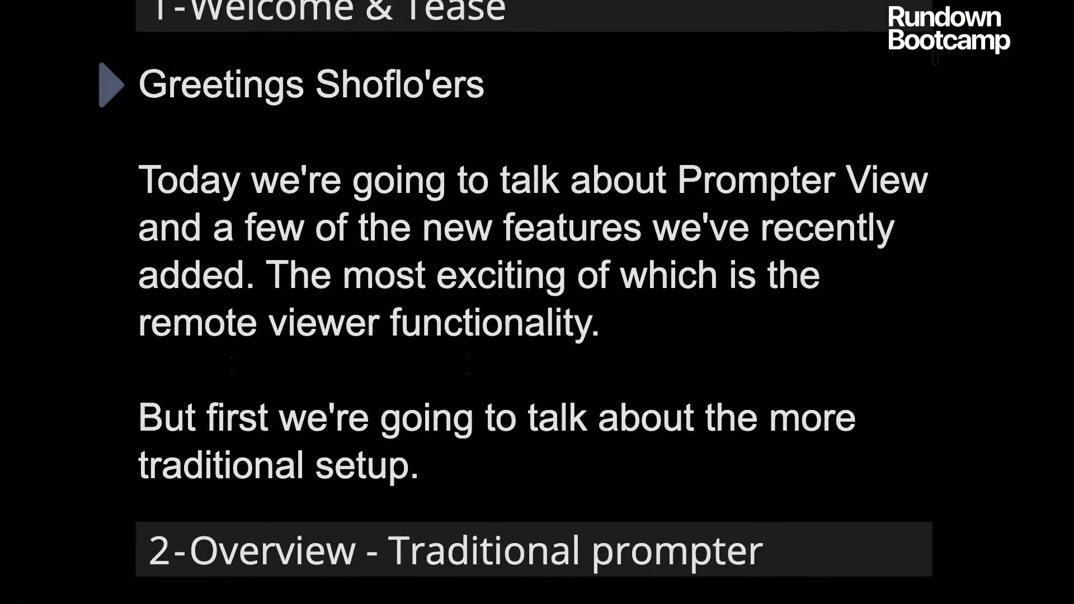
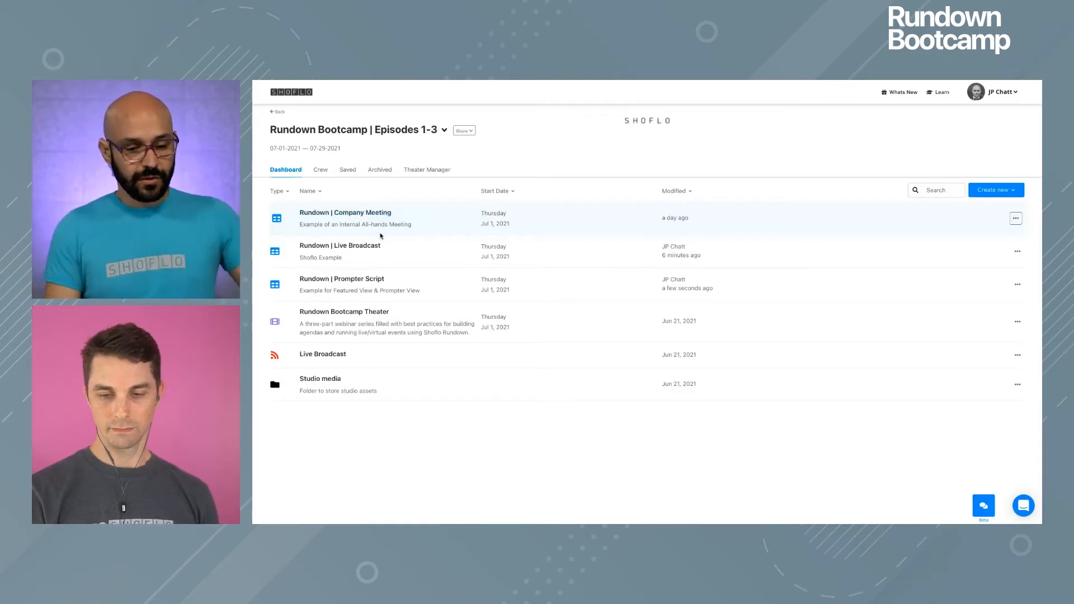
# Open Rundown | Company Meeting from the event dashboard and review its sections down to End of Meeting
pyautogui.click(345, 217)
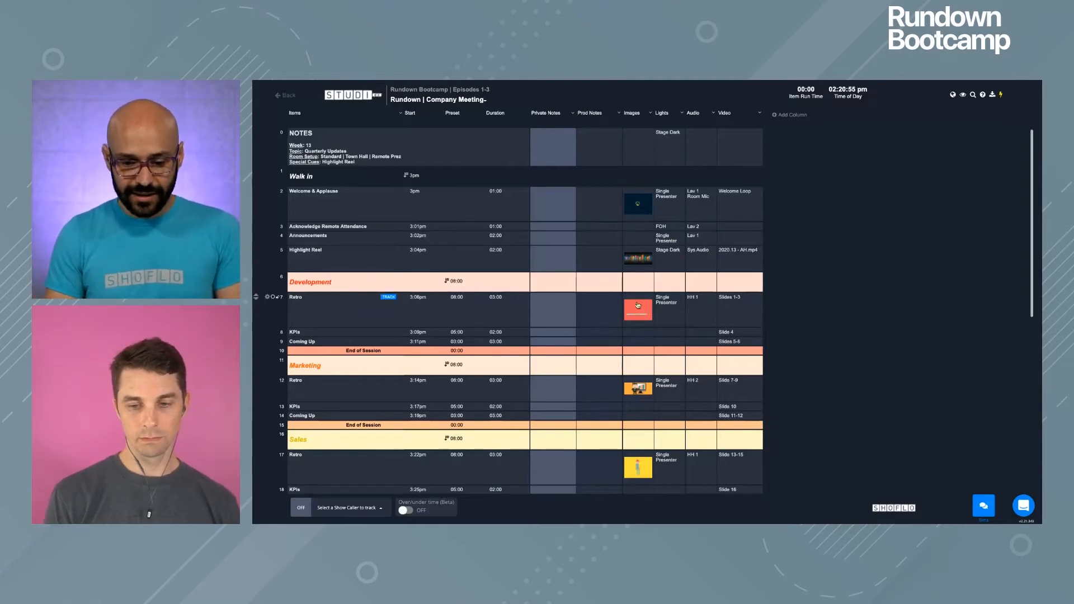
pyautogui.scroll(-1, 640, 347)
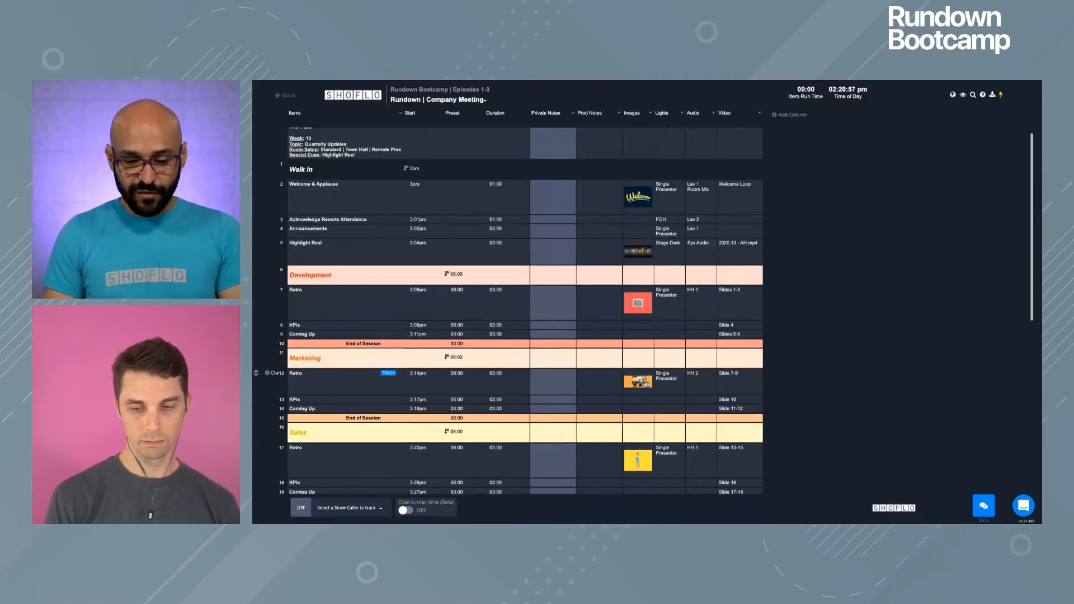
pyautogui.scroll(1, 631, 442)
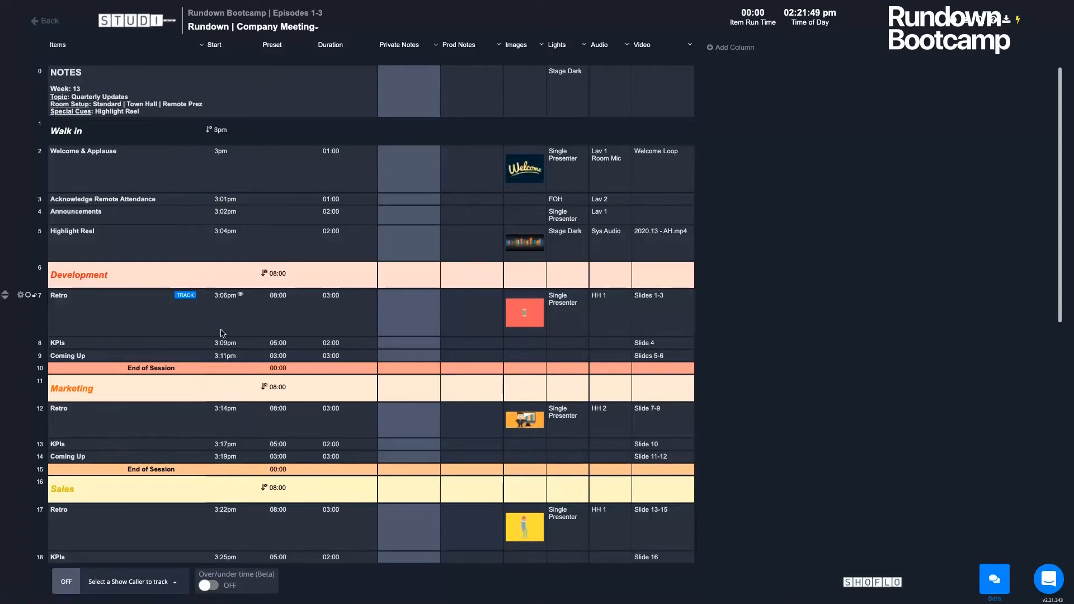
pyautogui.scroll(-2, 212, 321)
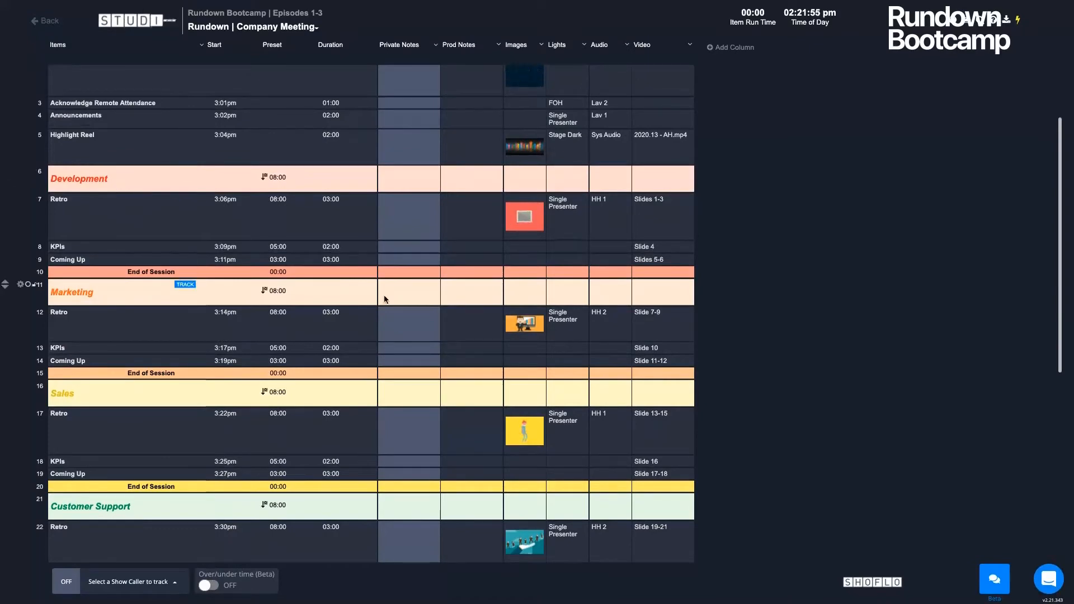
pyautogui.scroll(-3, 384, 289)
pyautogui.scroll(-6, 384, 299)
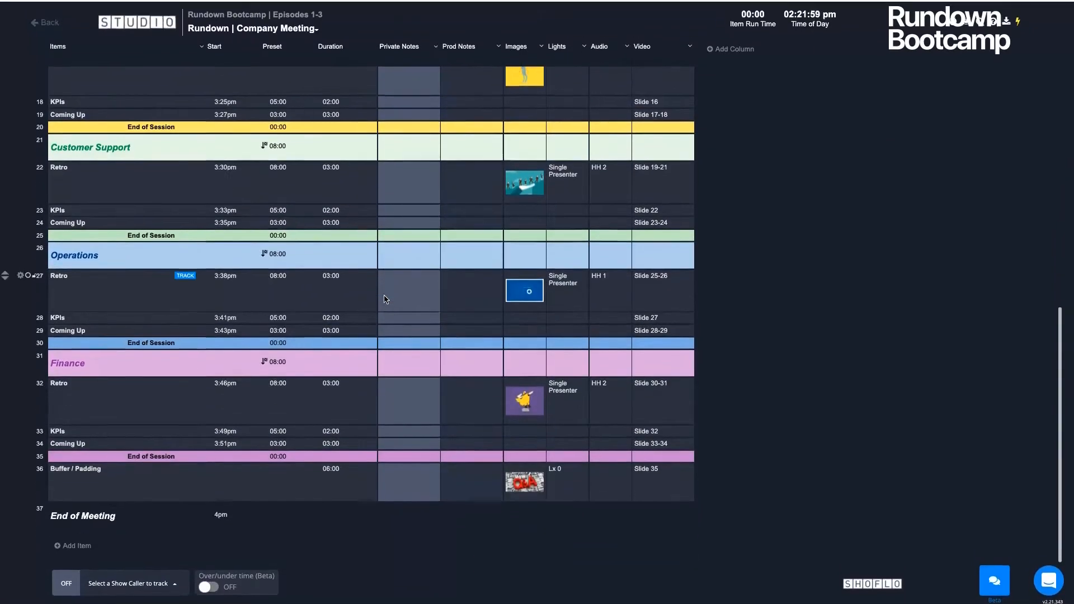
# View the list of available keyboard shortcuts for the rundown, then close it
pyautogui.scroll(2, 384, 299)
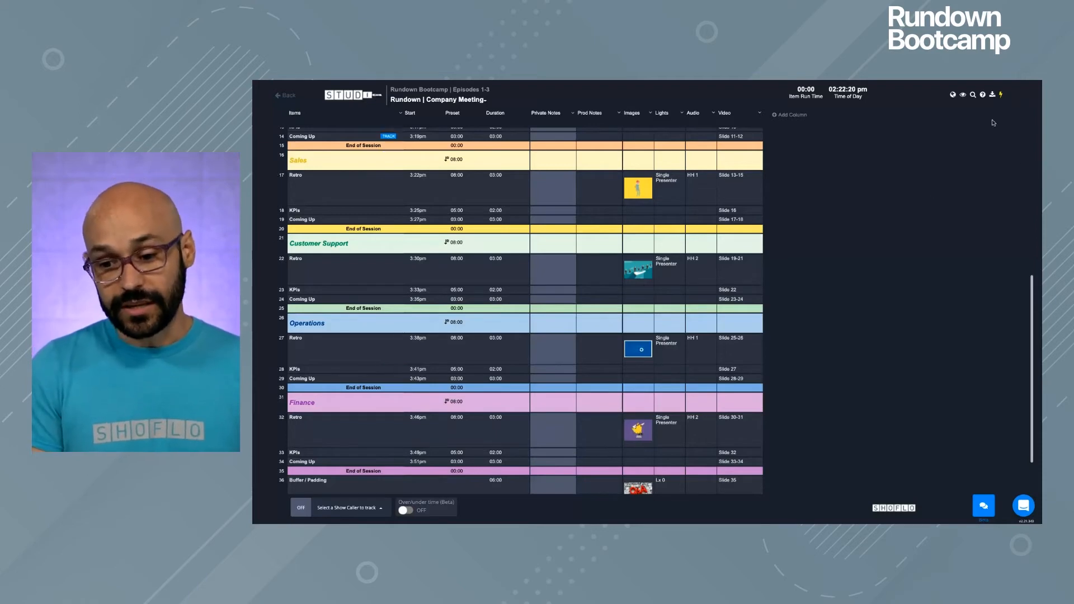
pyautogui.click(983, 95)
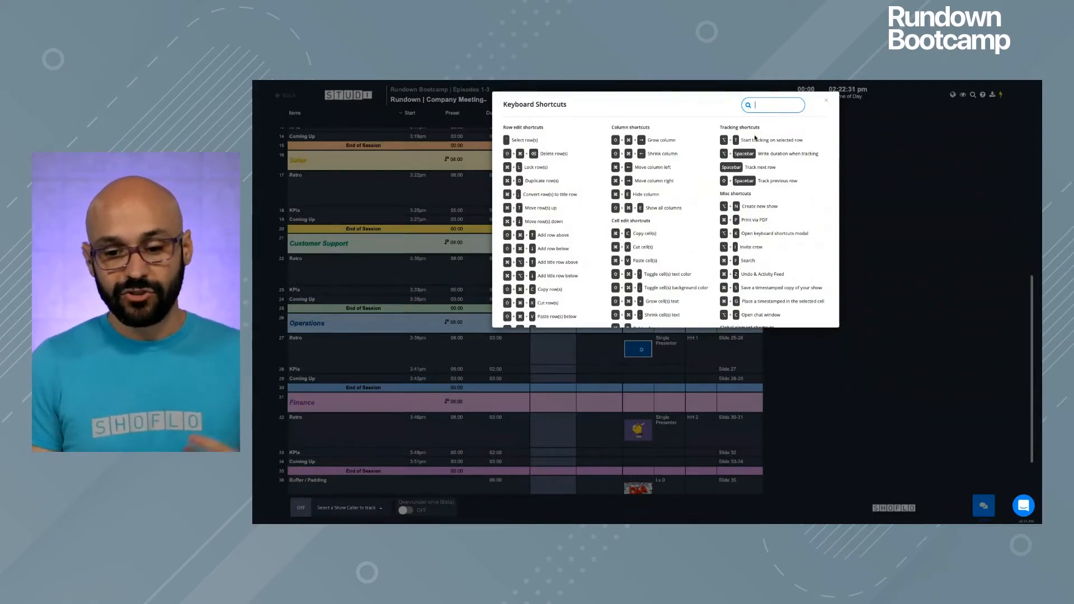
pyautogui.click(825, 100)
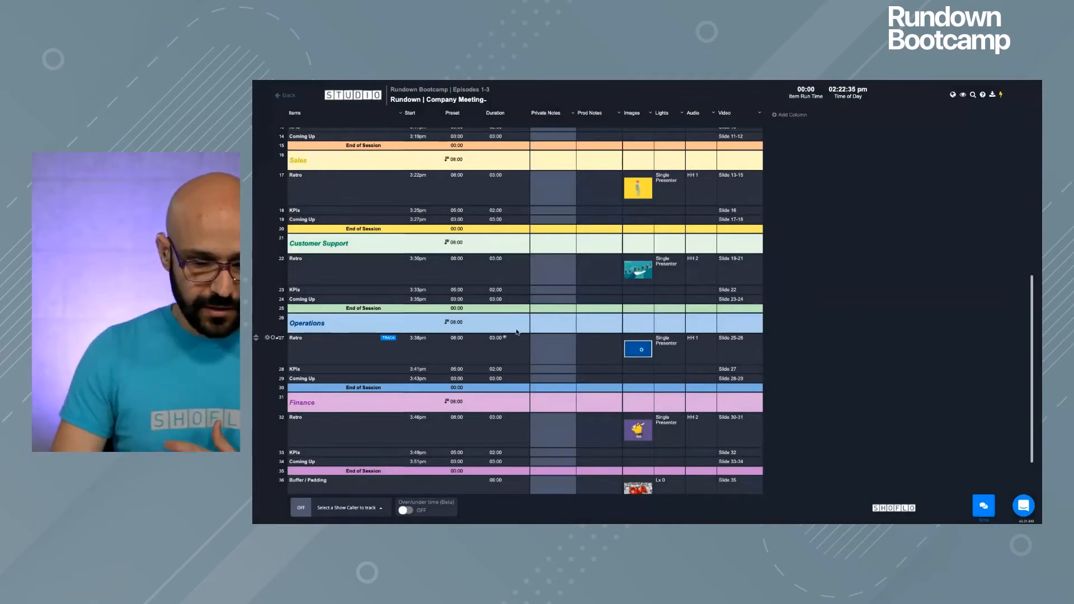
# Set the start time of the Walk in title row to 5 pm
pyautogui.scroll(-3, 510, 450)
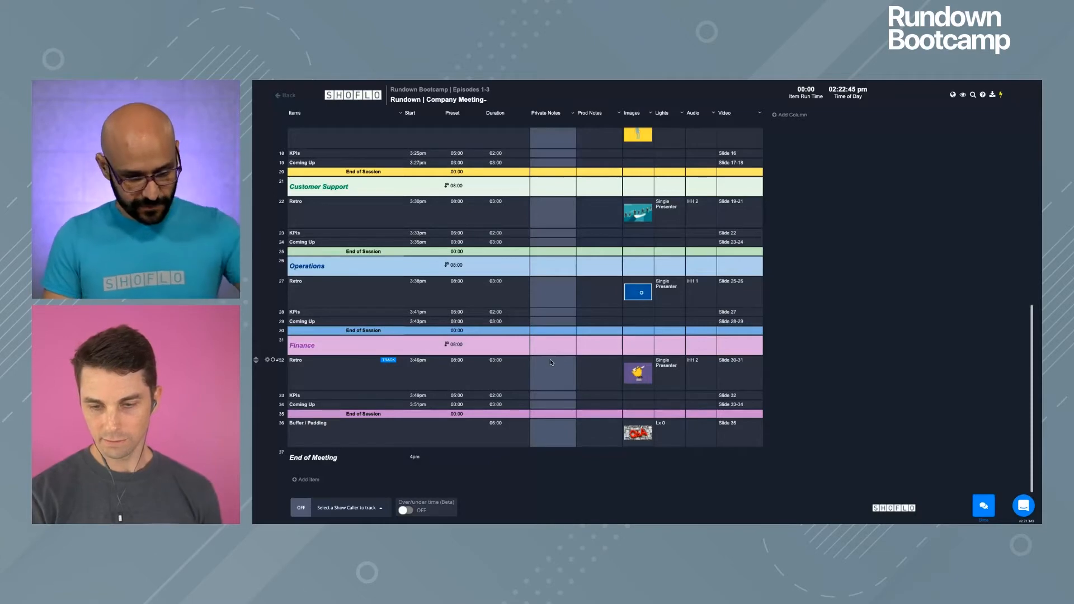
pyautogui.scroll(1, 550, 363)
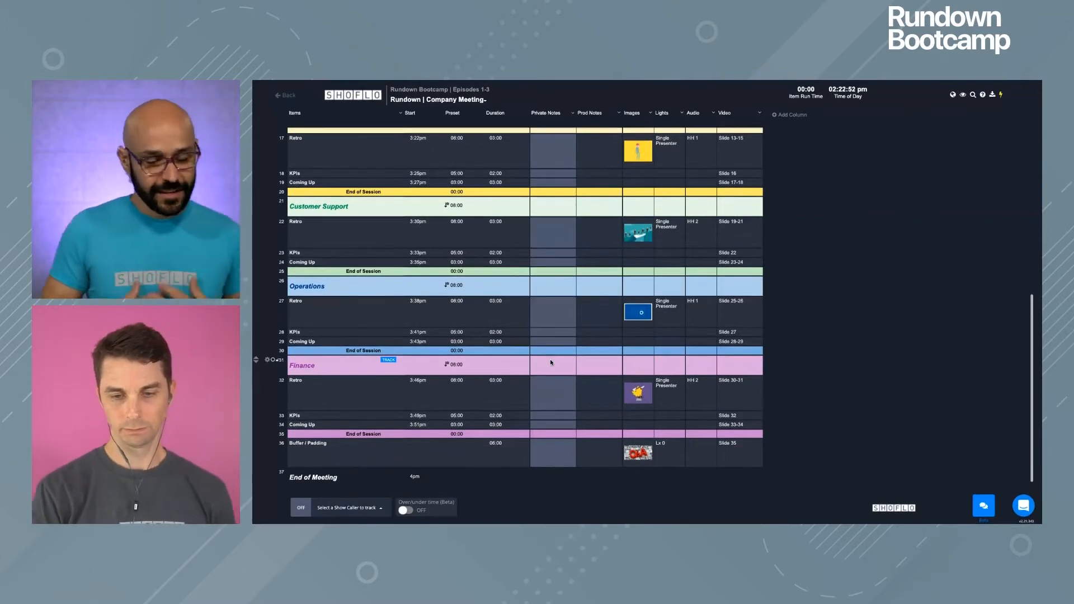
pyautogui.scroll(3, 550, 362)
pyautogui.scroll(15, 550, 362)
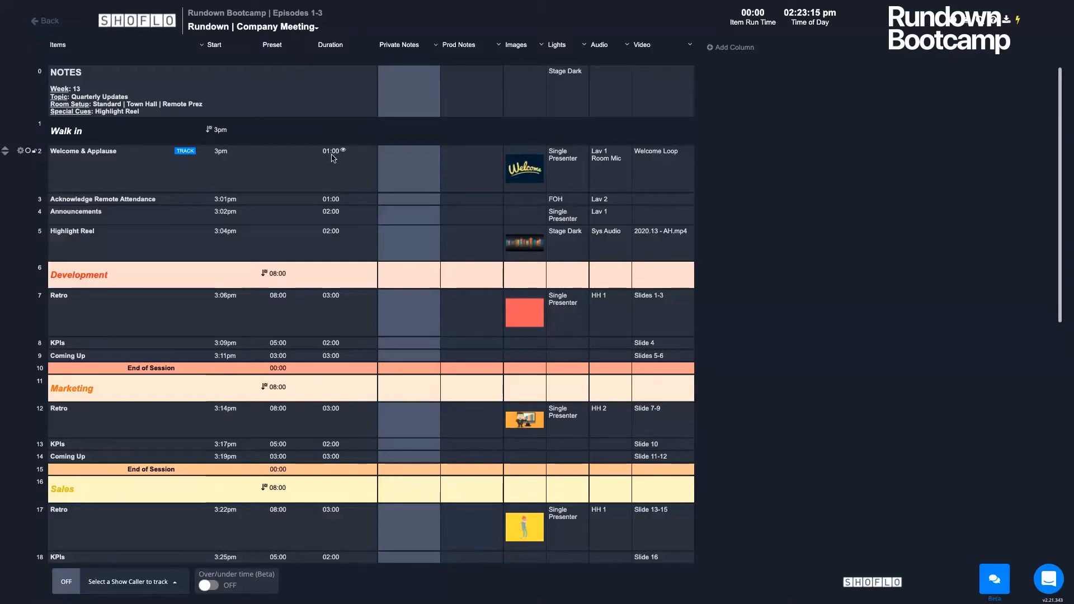
pyautogui.click(221, 132)
pyautogui.write('5')
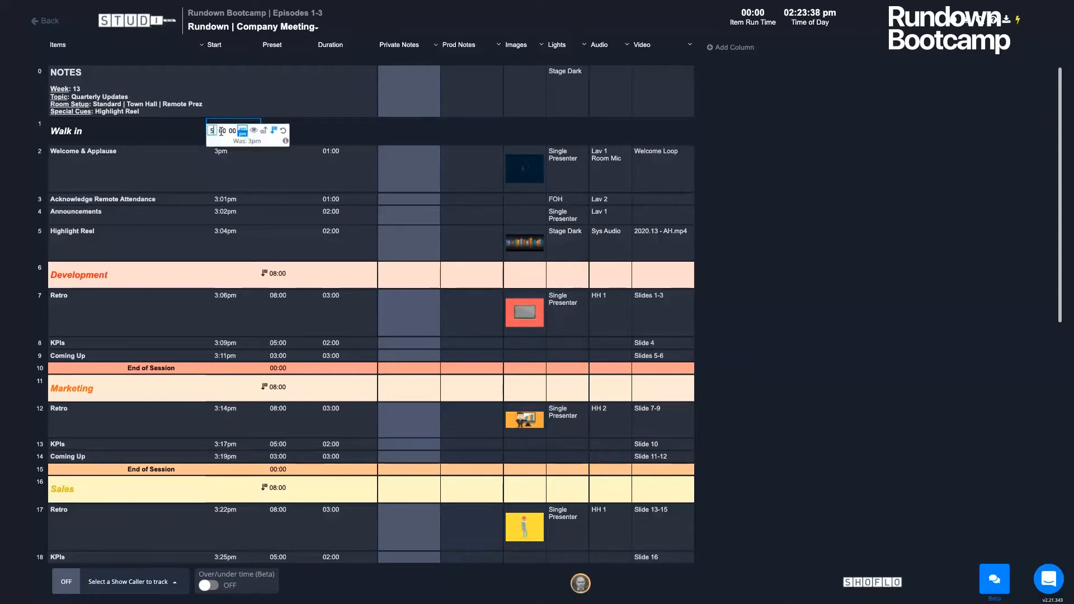
pyautogui.click(412, 157)
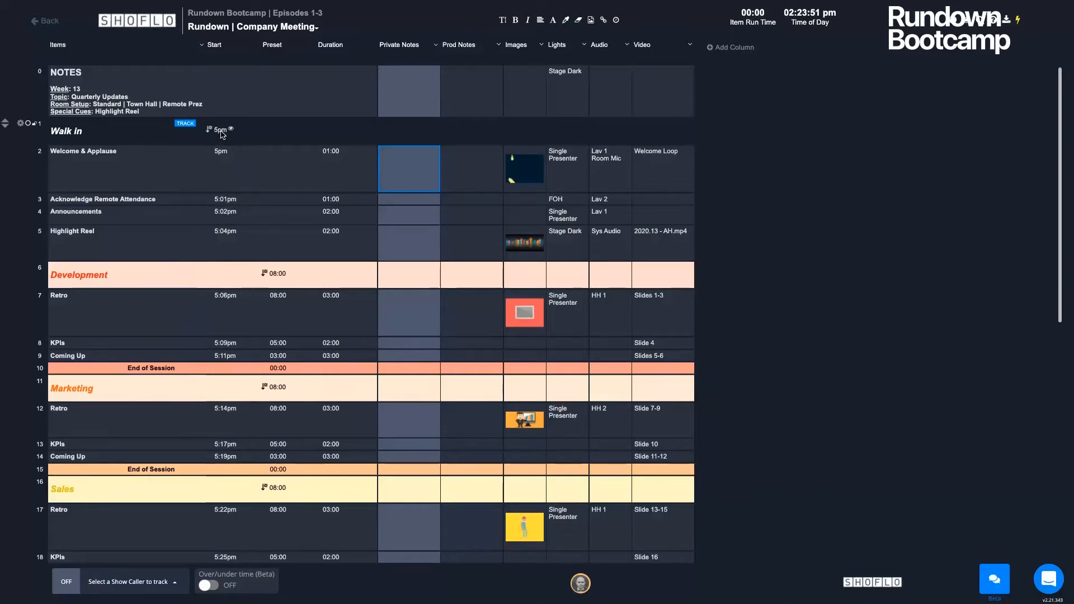
# Set the duration of the Welcome & Applause item to 02:45
pyautogui.click(332, 156)
pyautogui.write('02:')
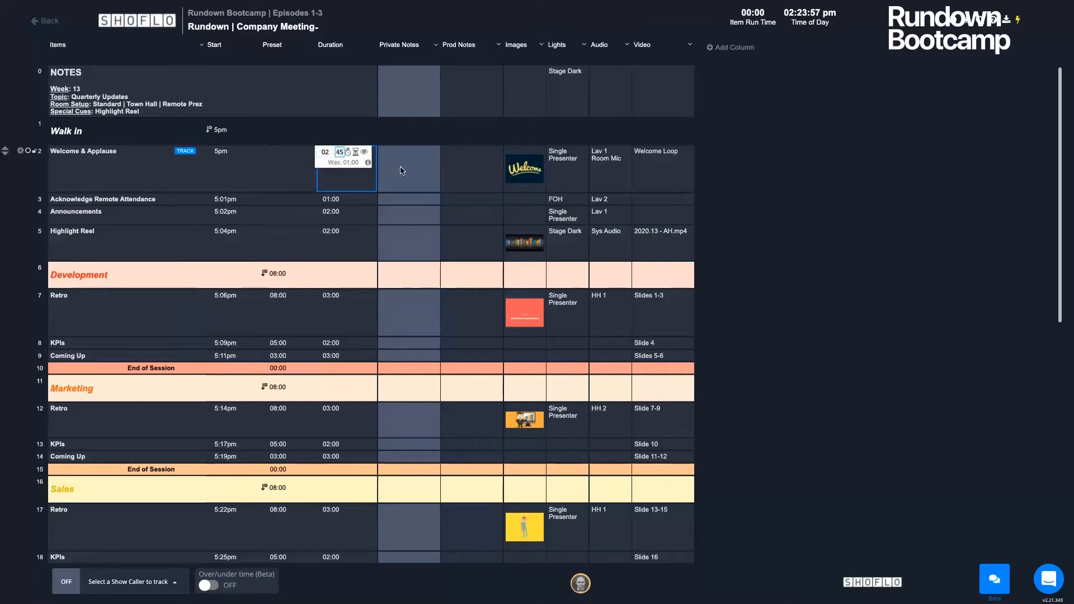
pyautogui.write('45')
pyautogui.click(409, 174)
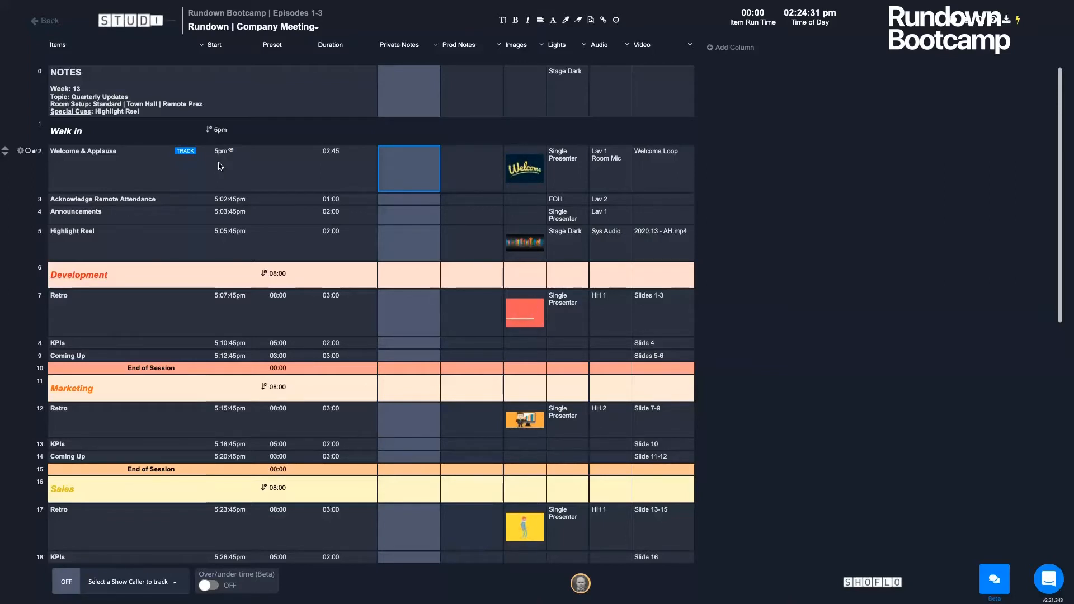
# Set a fixed start time of 05:00:00 pm on the Announcements item
pyautogui.click(224, 213)
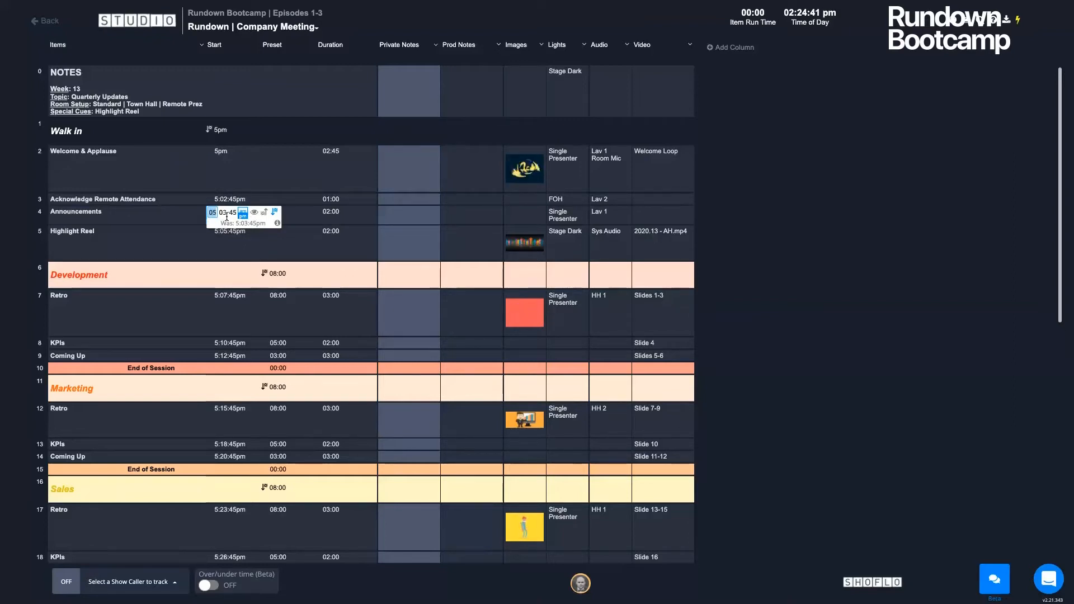
pyautogui.write('00 00')
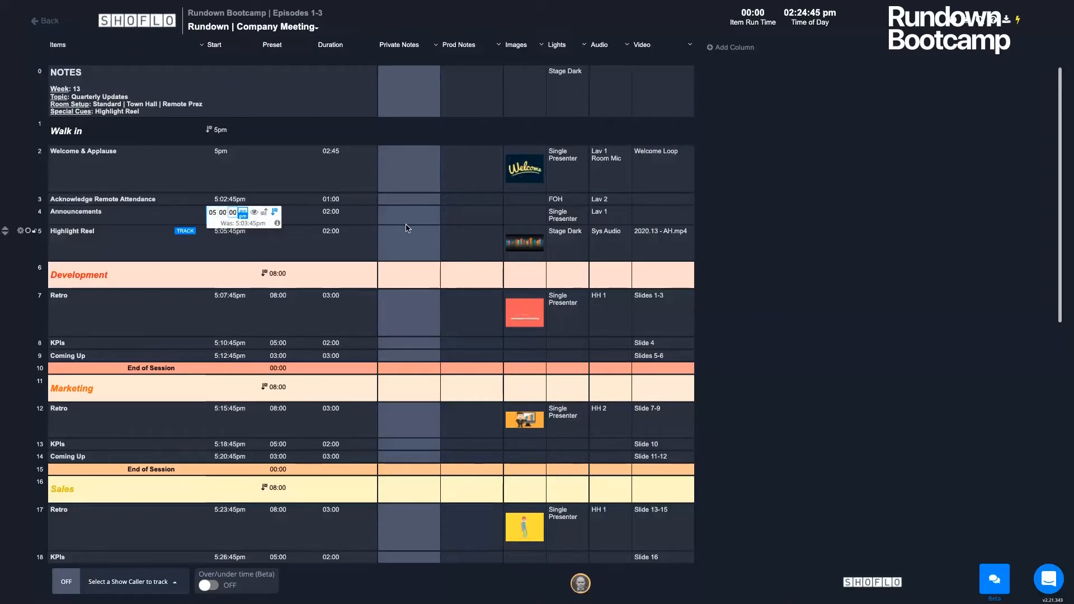
pyautogui.click(407, 228)
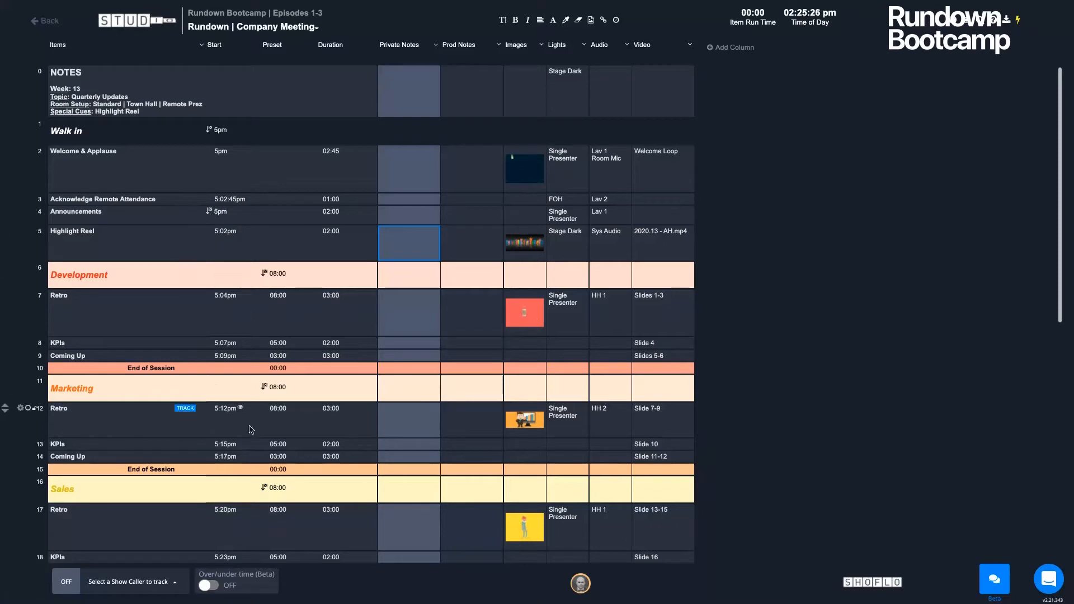
# Reset the Announcements item's fixed start time so it follows the preceding items again
pyautogui.click(221, 211)
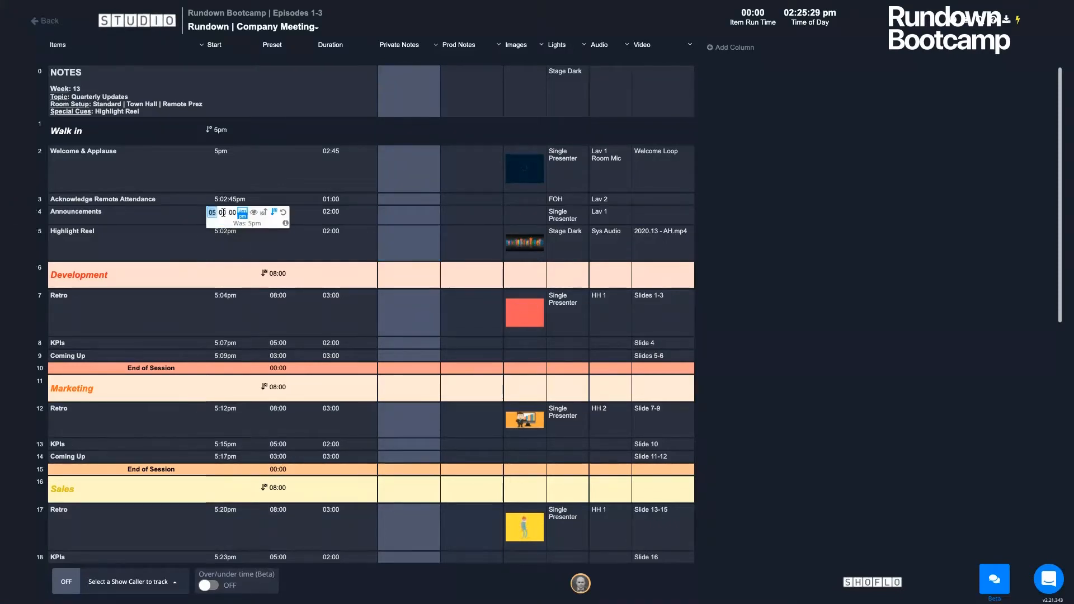
pyautogui.click(283, 213)
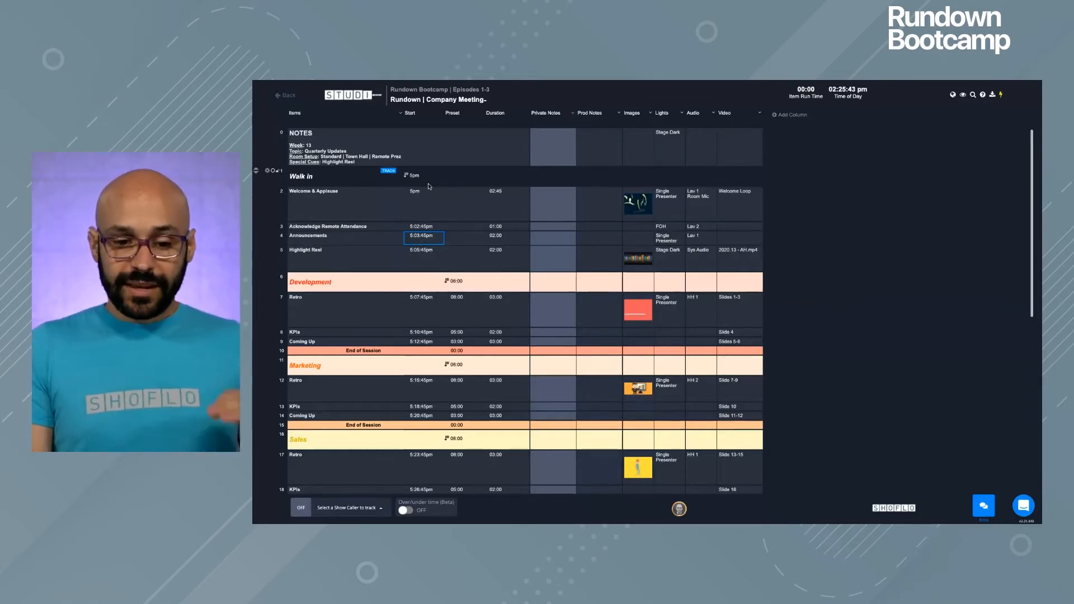
pyautogui.scroll(-1, 429, 187)
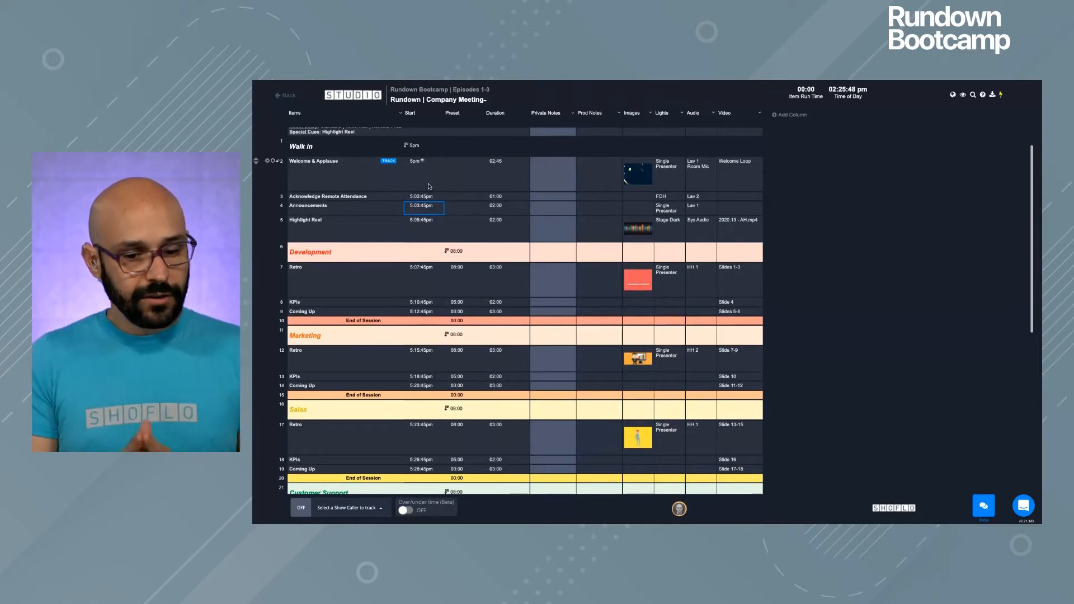
pyautogui.scroll(1, 428, 186)
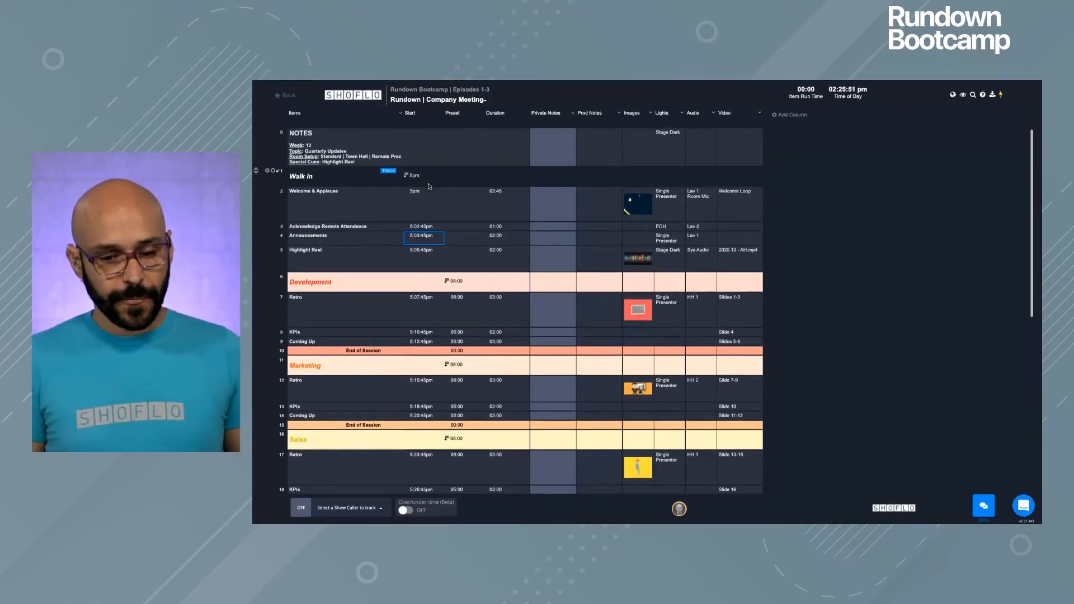
# Set the preset of the Development title row to 10:00
pyautogui.scroll(-1, 452, 222)
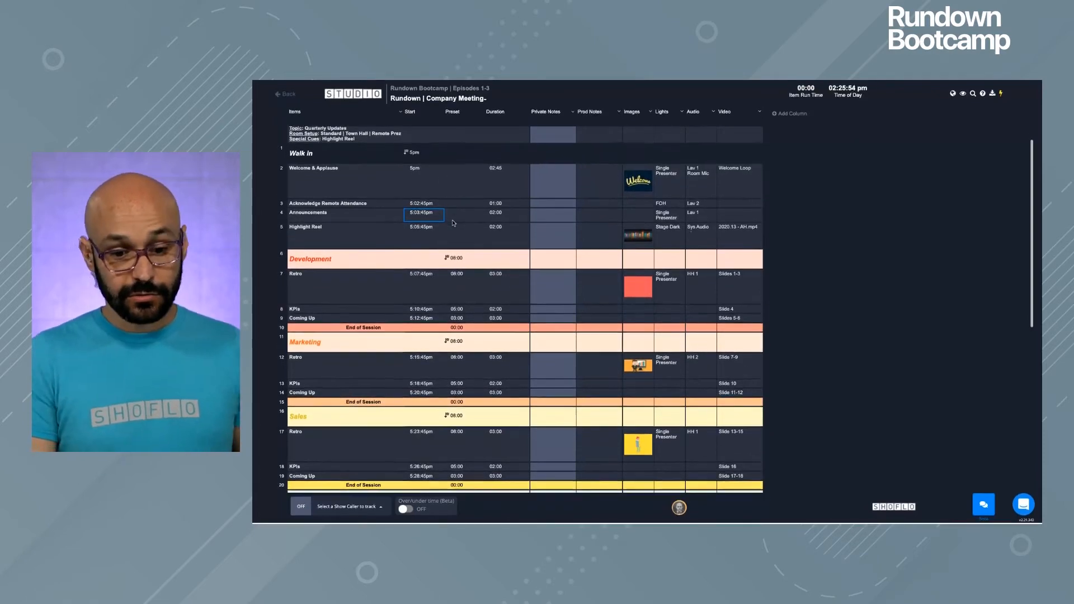
pyautogui.scroll(-1, 453, 223)
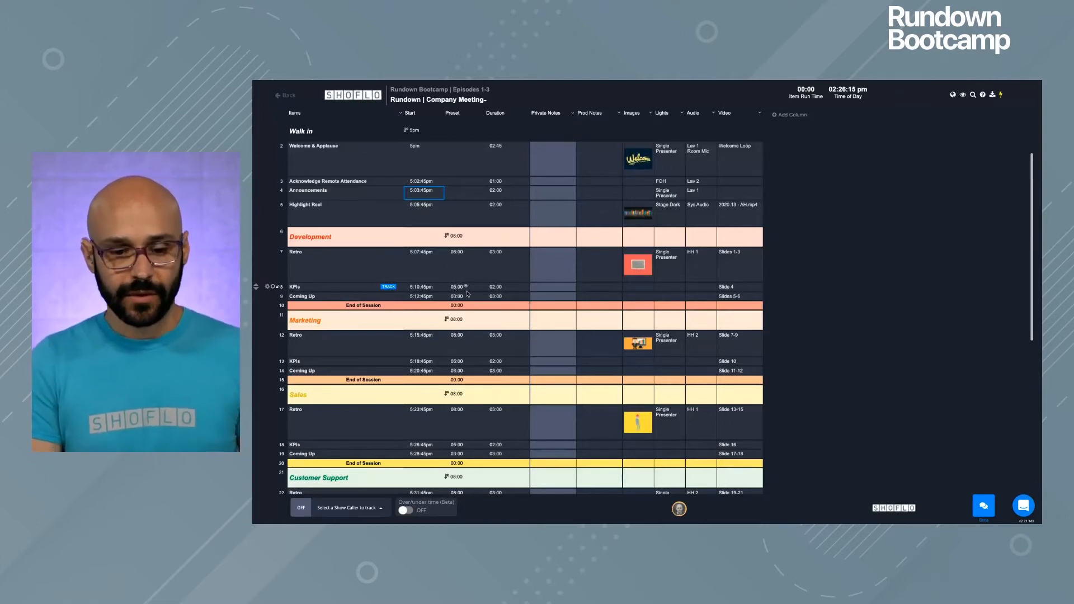
pyautogui.scroll(-1, 503, 374)
pyautogui.scroll(-3, 504, 374)
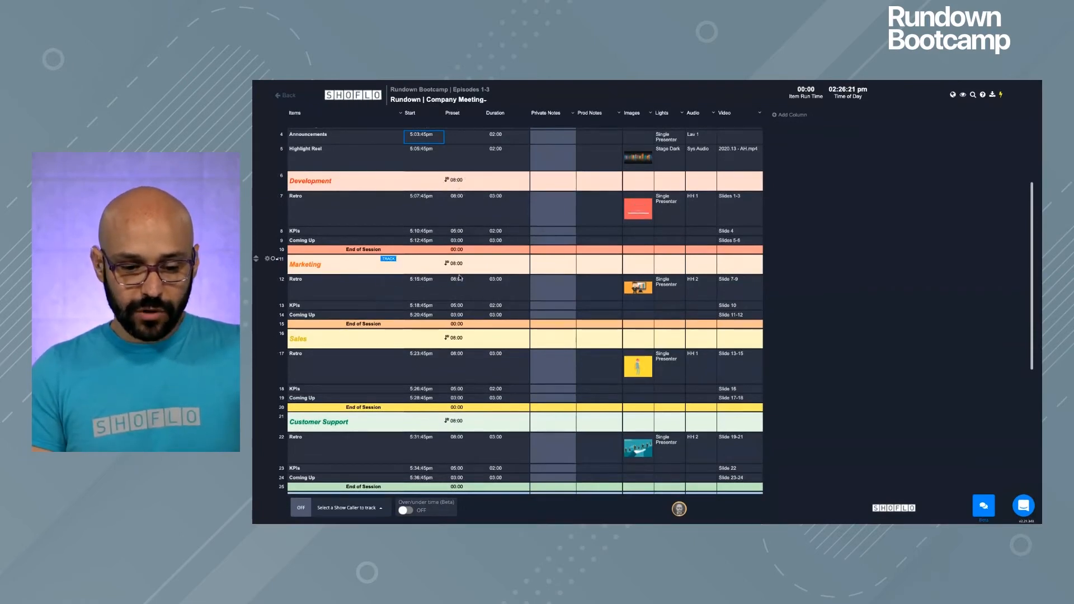
pyautogui.click(455, 181)
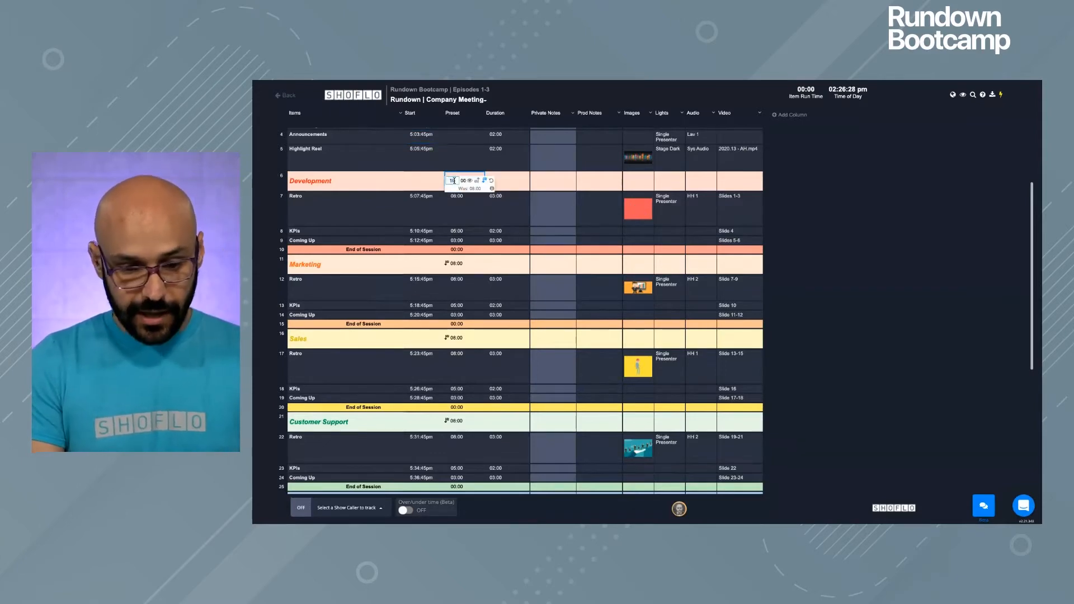
pyautogui.click(547, 211)
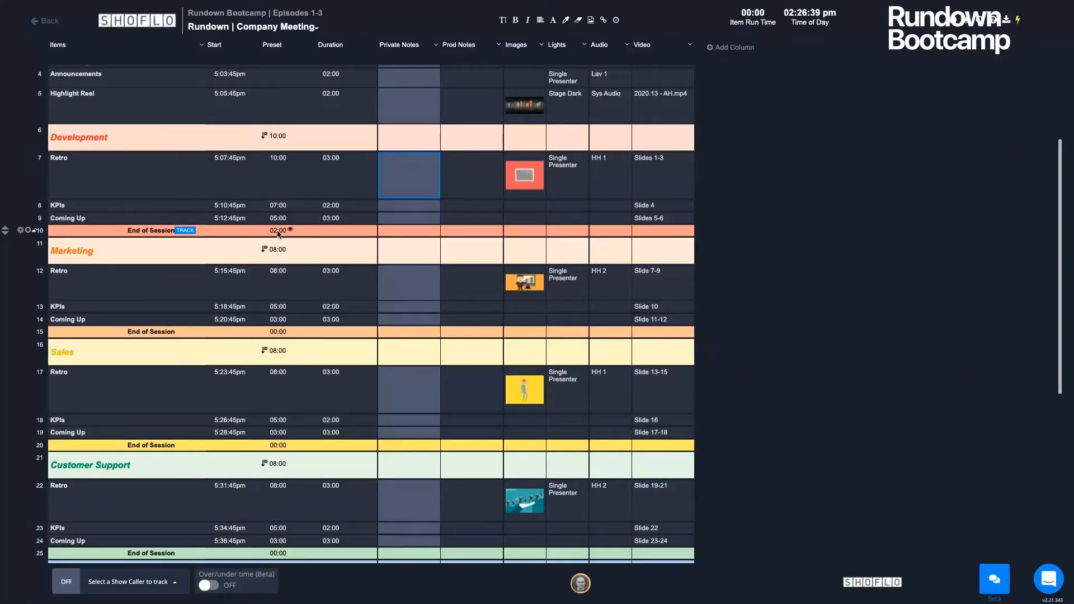
# In the Development session, set the Retro duration to 04:30 and the KPIs duration to 02:30
pyautogui.click(332, 164)
pyautogui.write('0430')
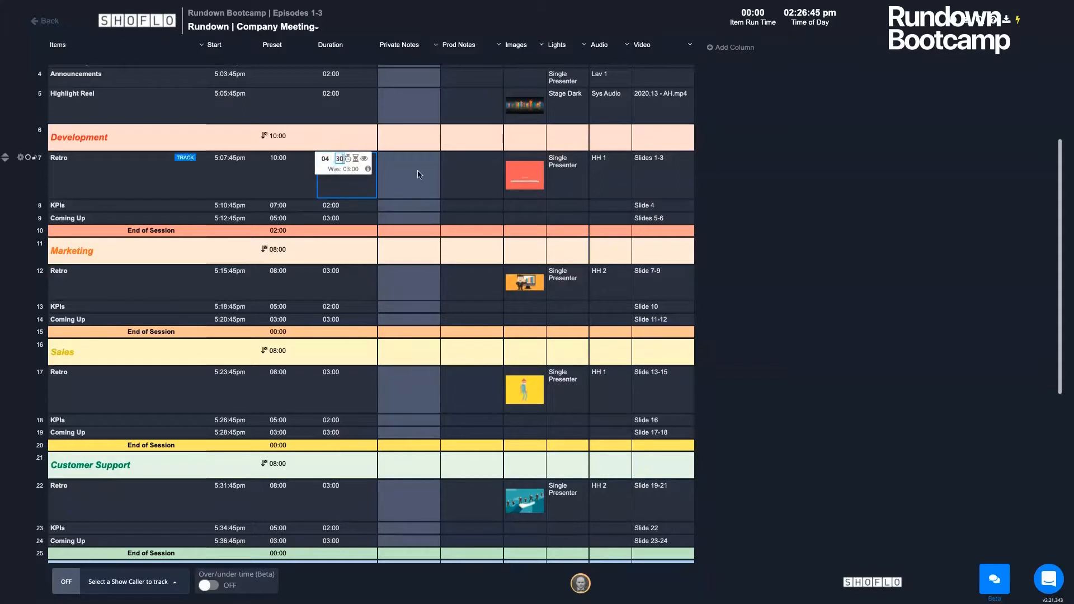
pyautogui.press('Return')
pyautogui.click(338, 205)
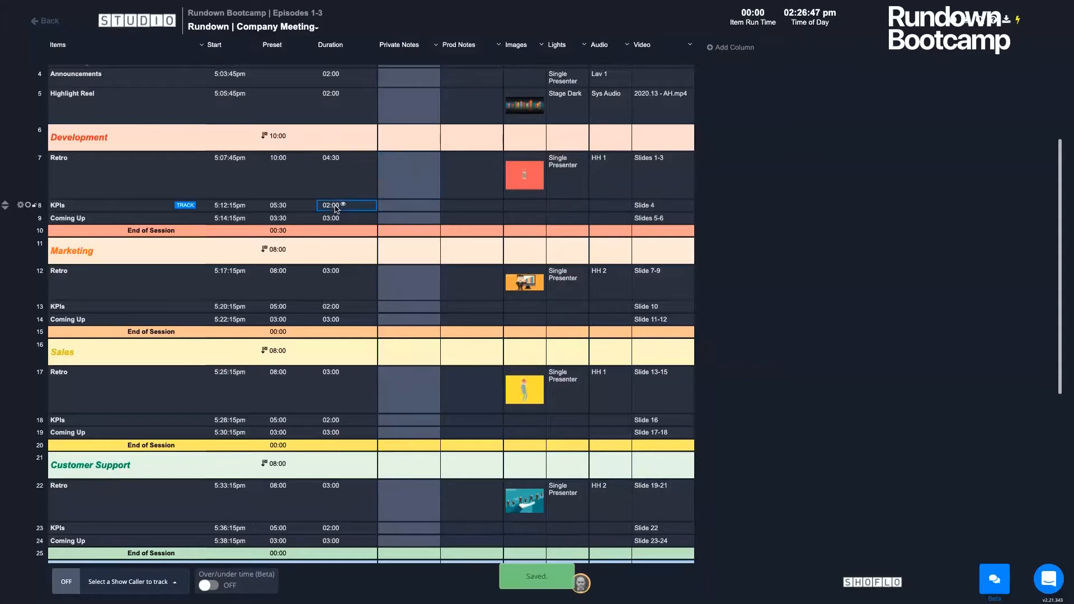
pyautogui.write('0230')
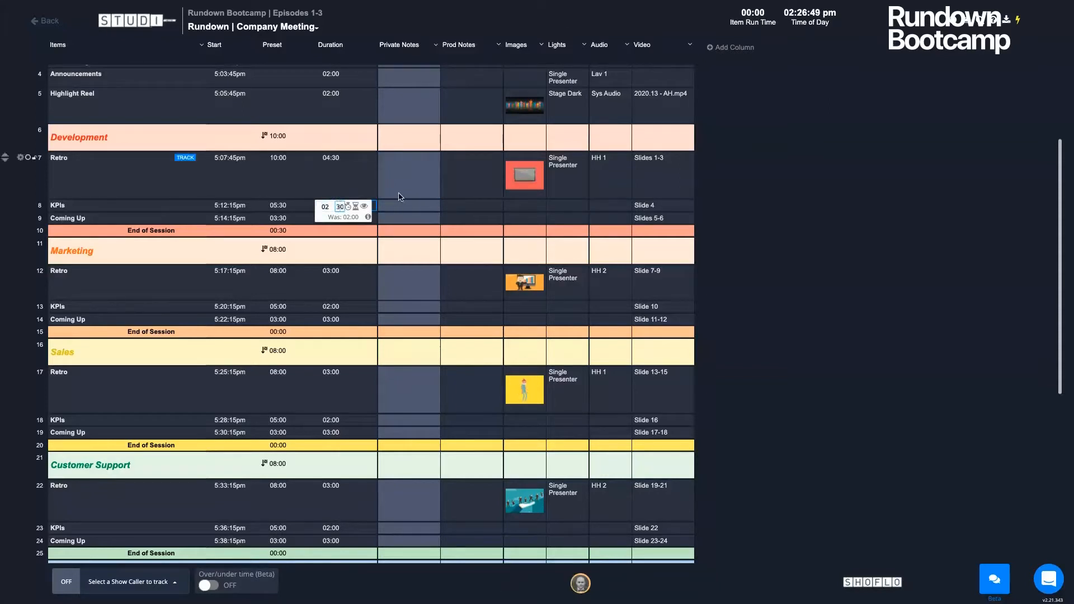
pyautogui.press('Return')
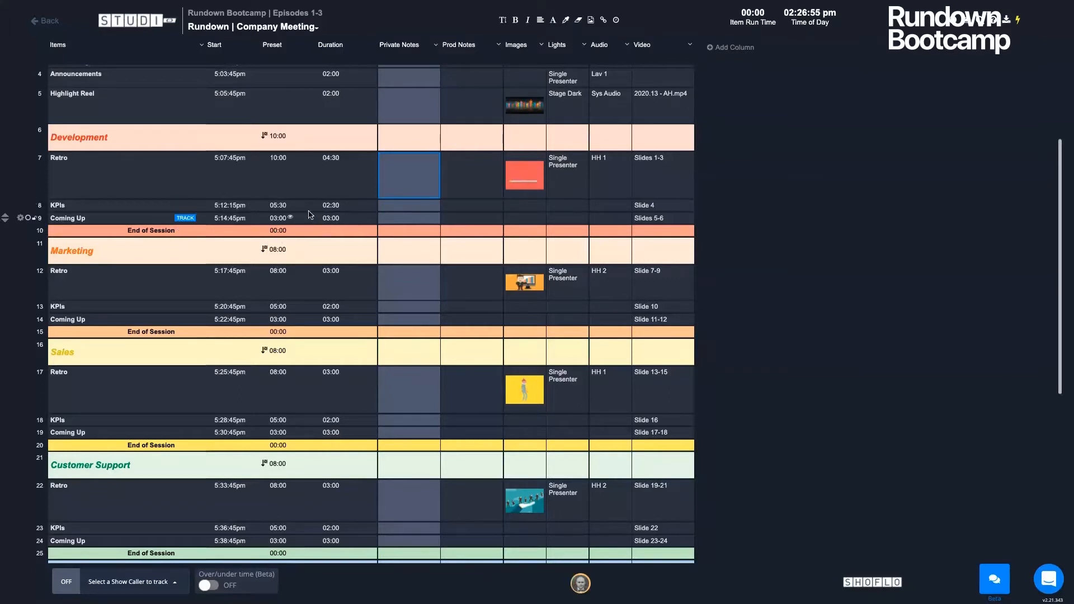
# Set the duration of the Development session's KPIs item to 02:45
pyautogui.click(335, 205)
pyautogui.click(339, 206)
pyautogui.write('45')
pyautogui.click(402, 208)
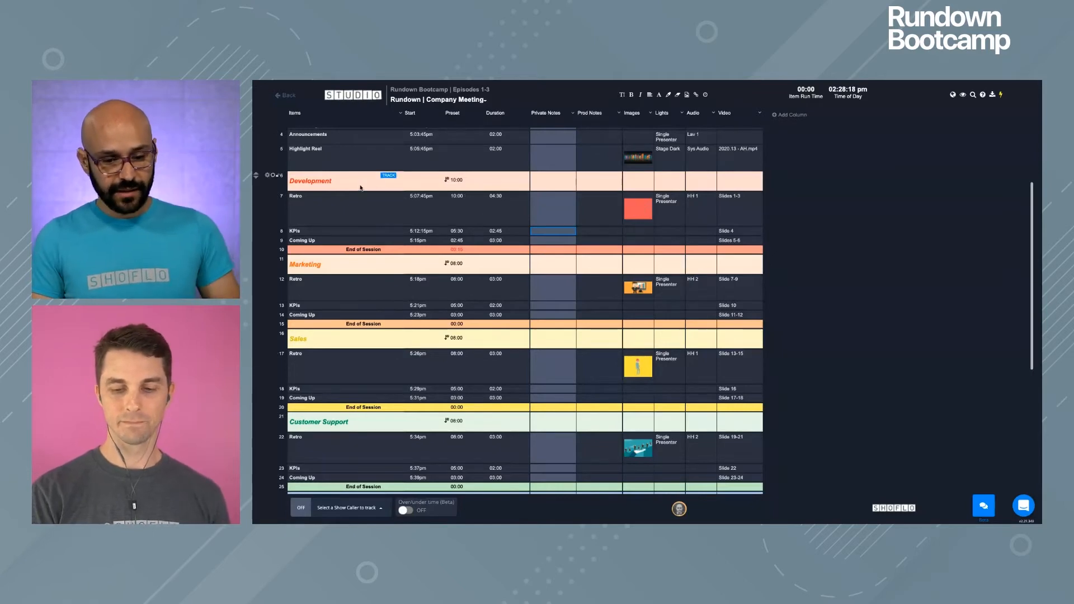
# Move the whole Development session, from its title row through End of Session, to just after the Sales session
pyautogui.click(360, 188)
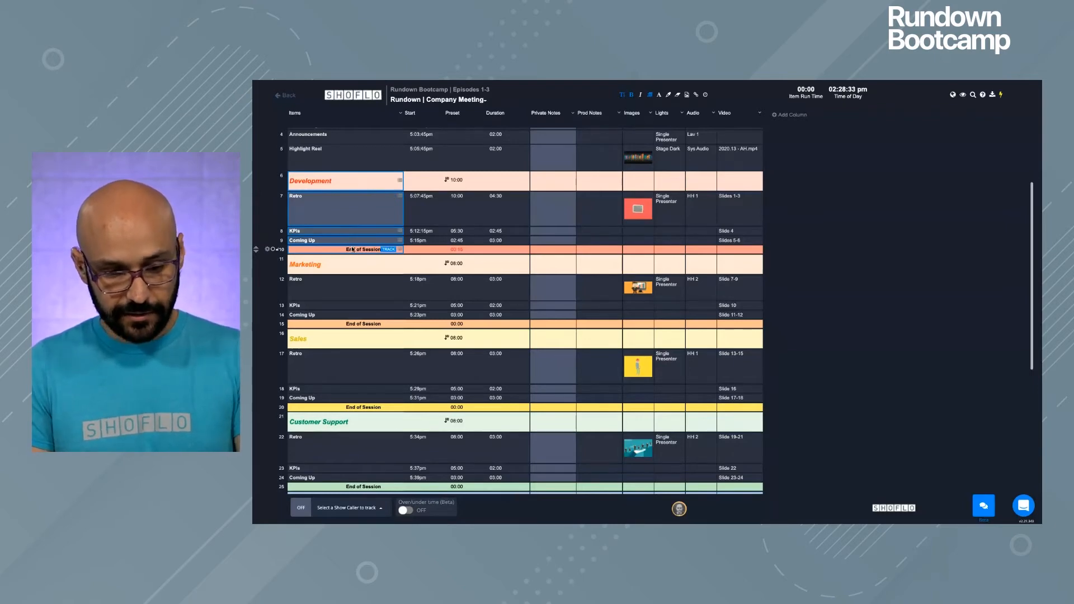
pyautogui.hotkey('shift', 'space')
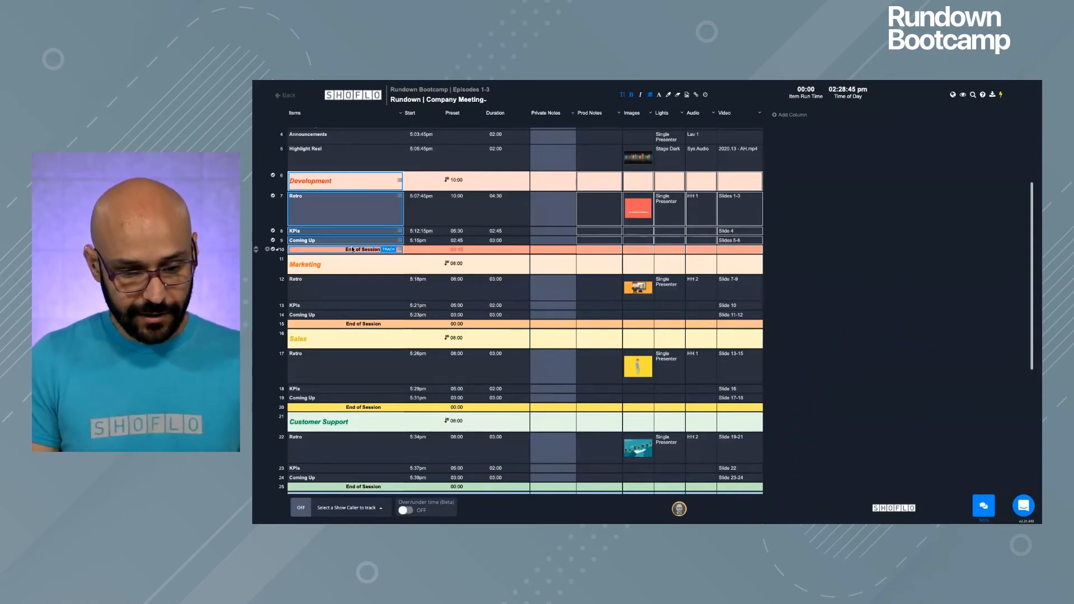
pyautogui.hotkey('alt', 'Down')
pyautogui.hotkey('alt', 'Down')
pyautogui.hotkey('alt', 'Down')
pyautogui.hotkey('alt', 'Down')
pyautogui.hotkey('alt', 'Down')
pyautogui.hotkey('alt', 'Down')
pyautogui.hotkey('alt', 'Down')
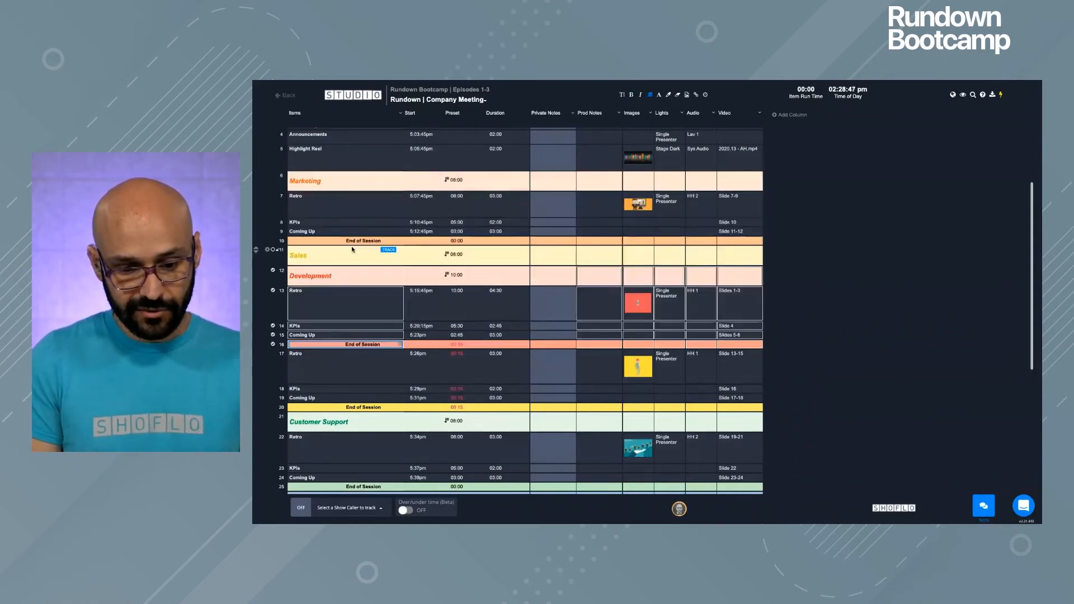
pyautogui.hotkey('alt', 'Down')
pyautogui.hotkey('alt', 'Down')
pyautogui.hotkey('alt', 'Down')
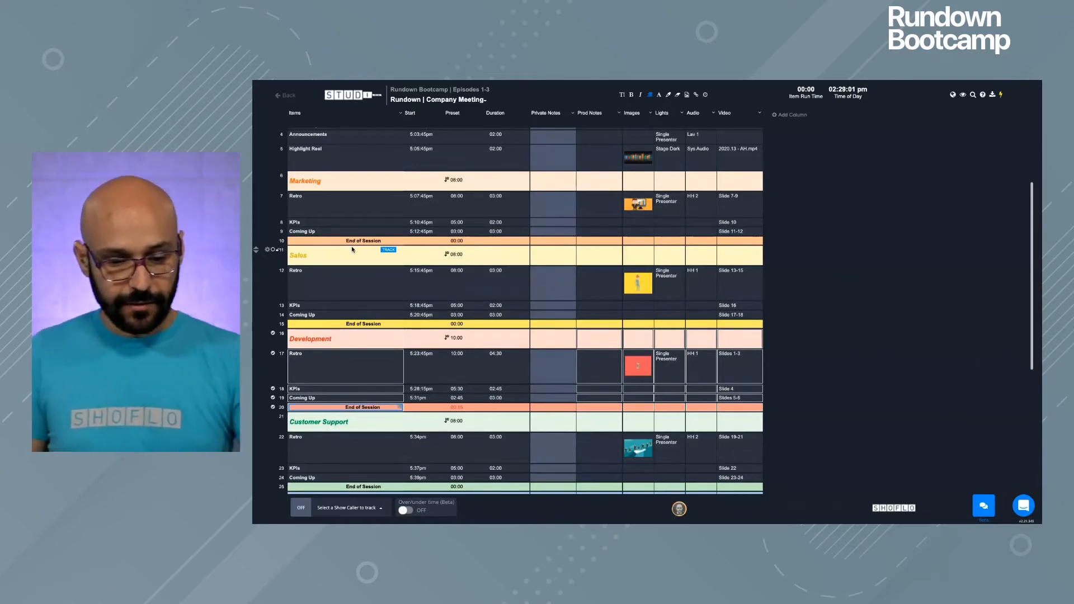
pyautogui.press('Escape')
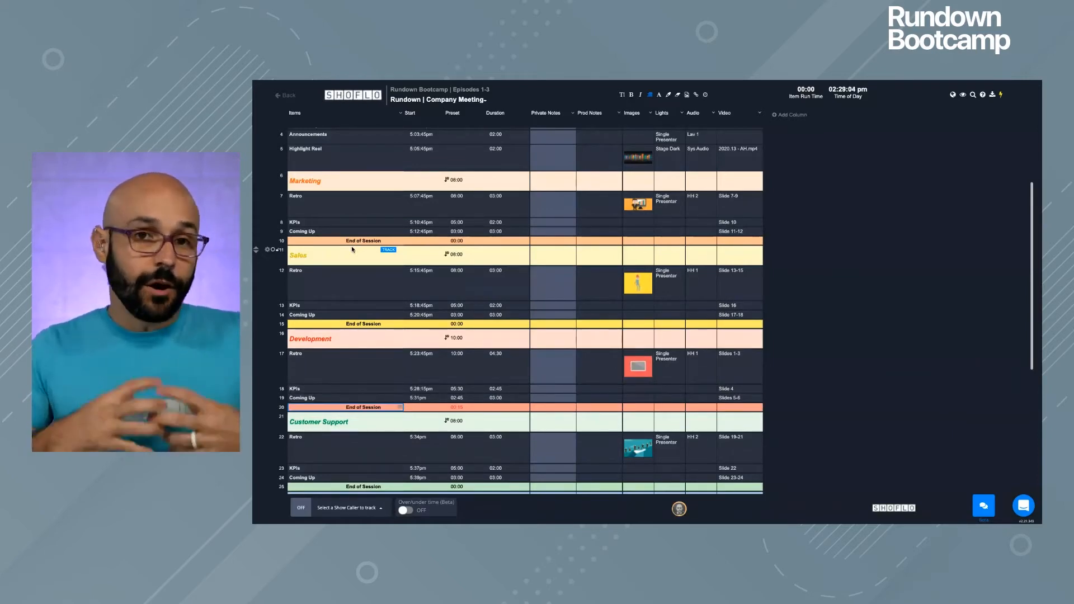
# Enlarge the Lights, Audio and Video text of the Sales items Retro through Coming Up to X-Large and centre it
pyautogui.click(672, 291)
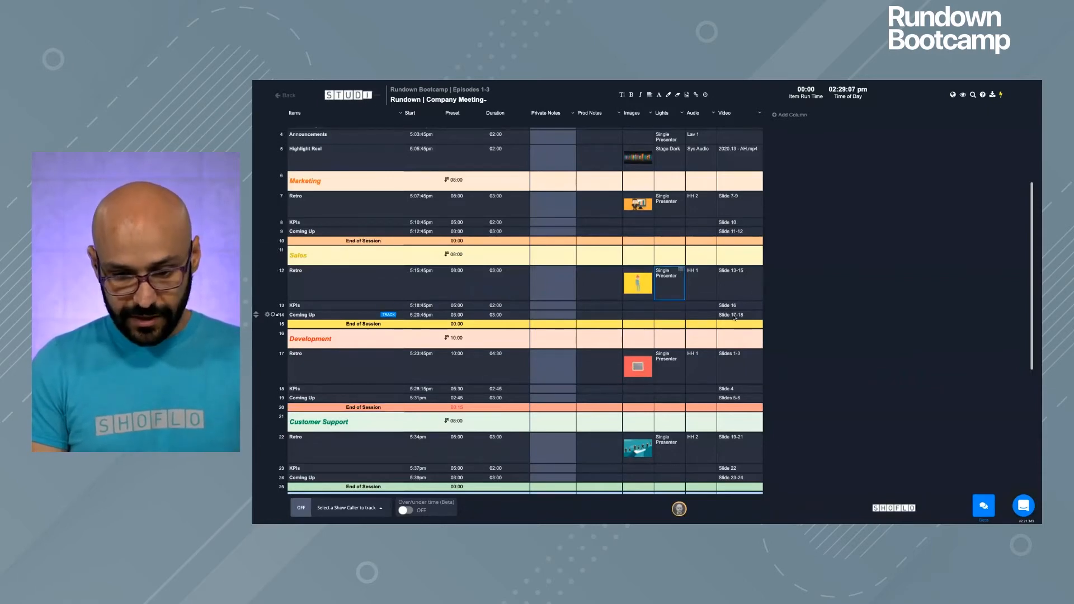
pyautogui.keyDown('shift'); pyautogui.click(733, 317); pyautogui.keyUp('shift')
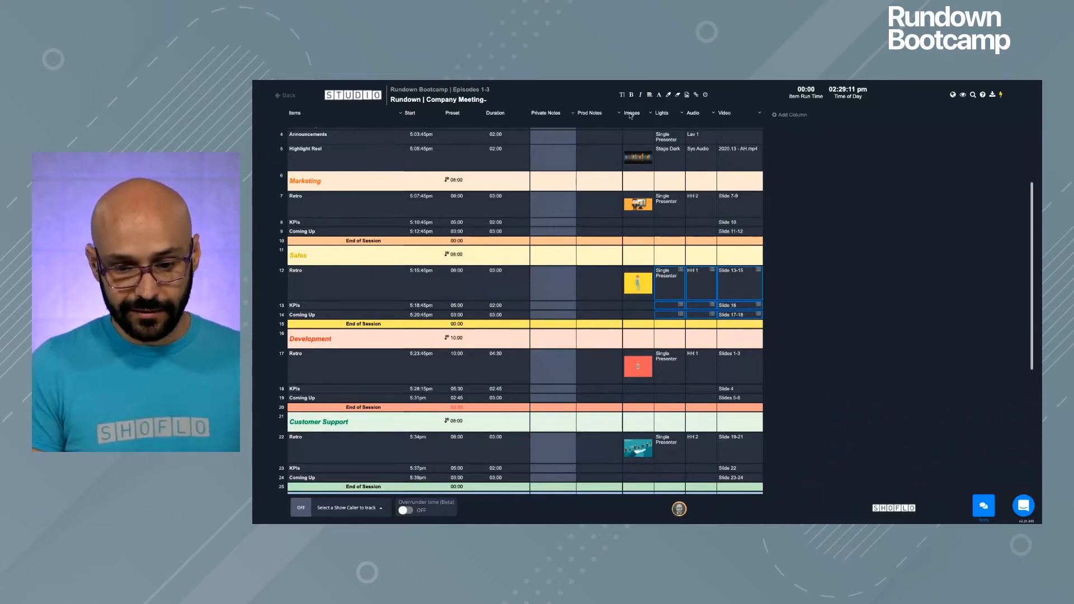
pyautogui.click(623, 96)
pyautogui.click(626, 148)
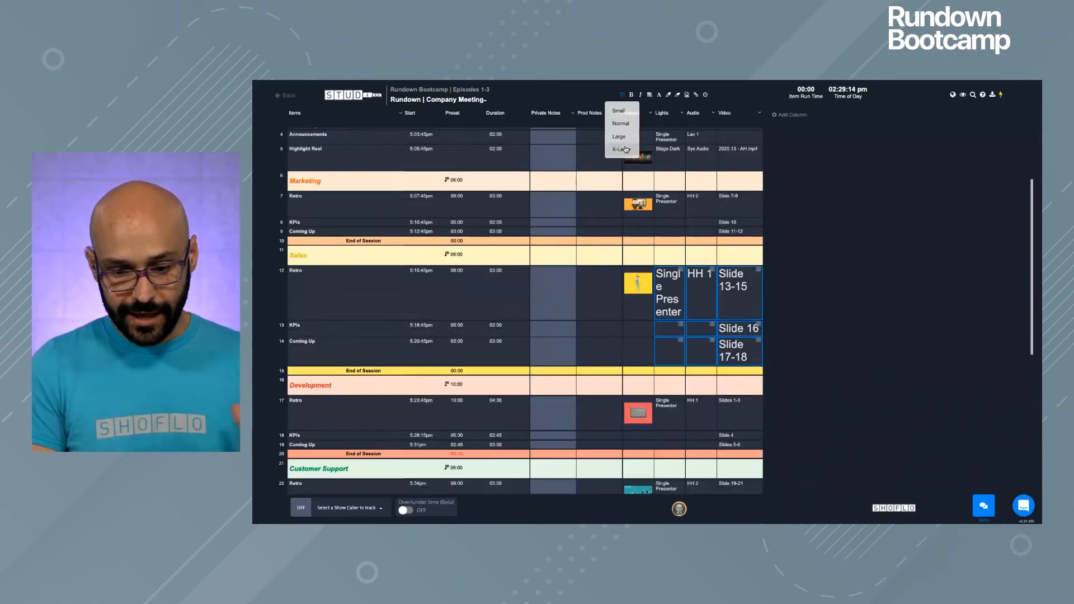
pyautogui.click(649, 96)
pyautogui.click(650, 107)
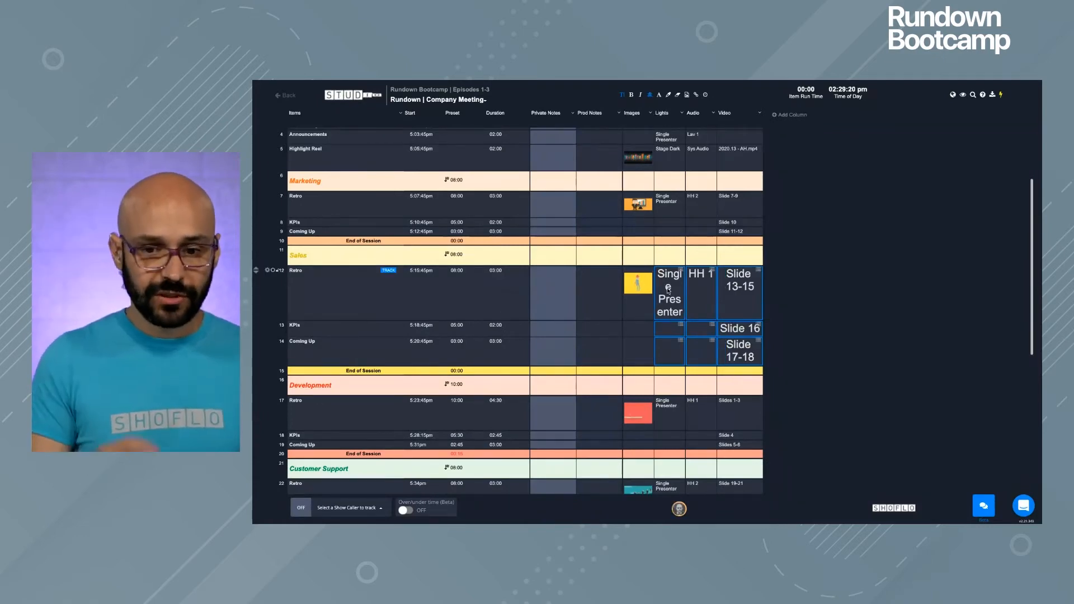
# Clear the formatting from the selected Lights, Audio and Video cells of the Sales session
pyautogui.click(678, 96)
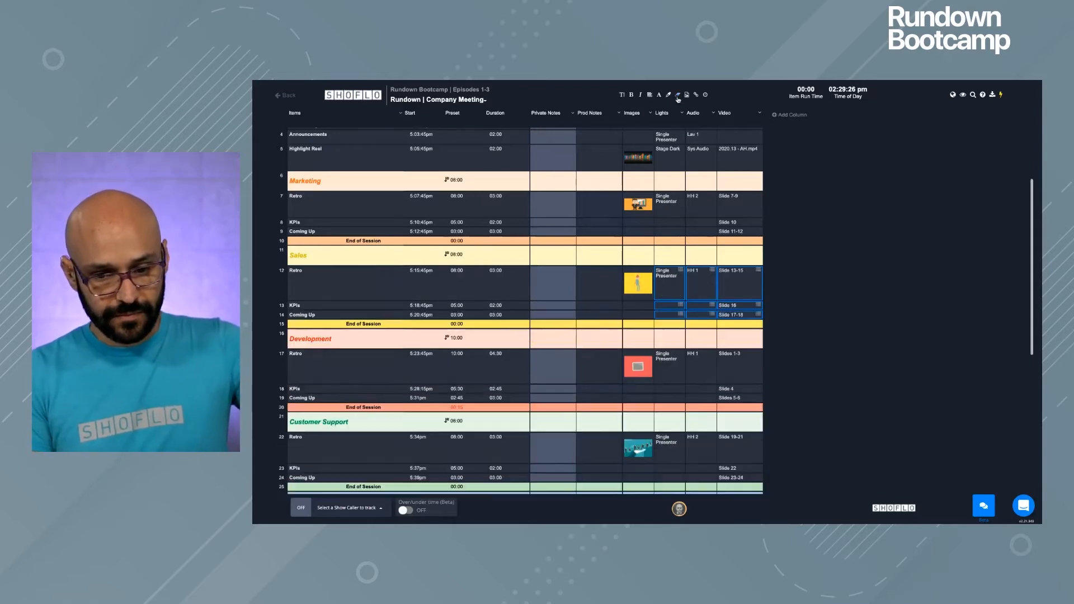
pyautogui.click(592, 299)
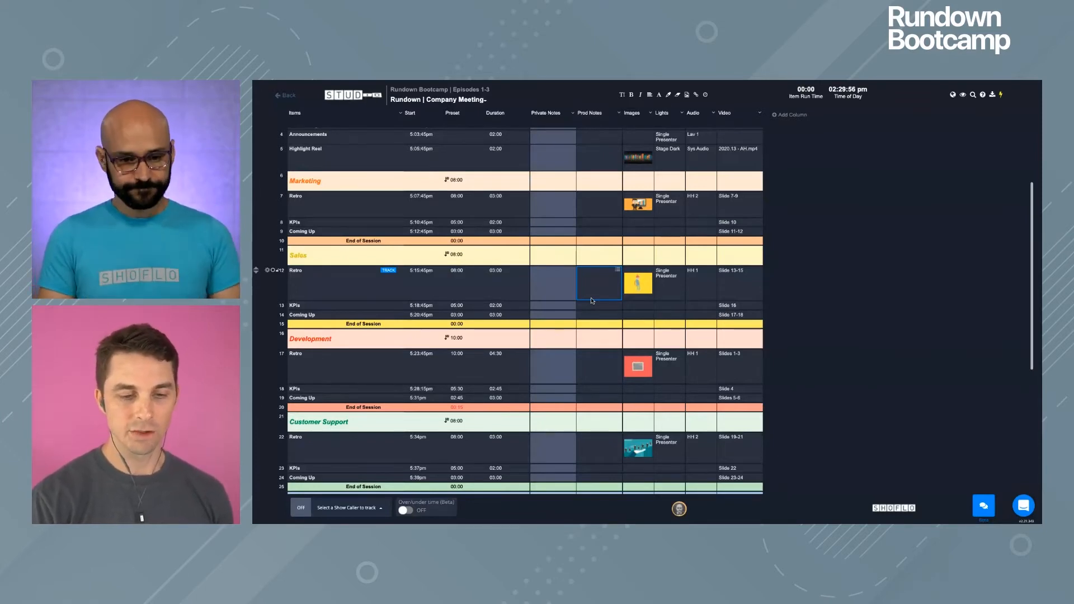
# Open the Highlight Reel item's duration for editing and examine its item run clock option and the Item Run Time display
pyautogui.scroll(3, 511, 222)
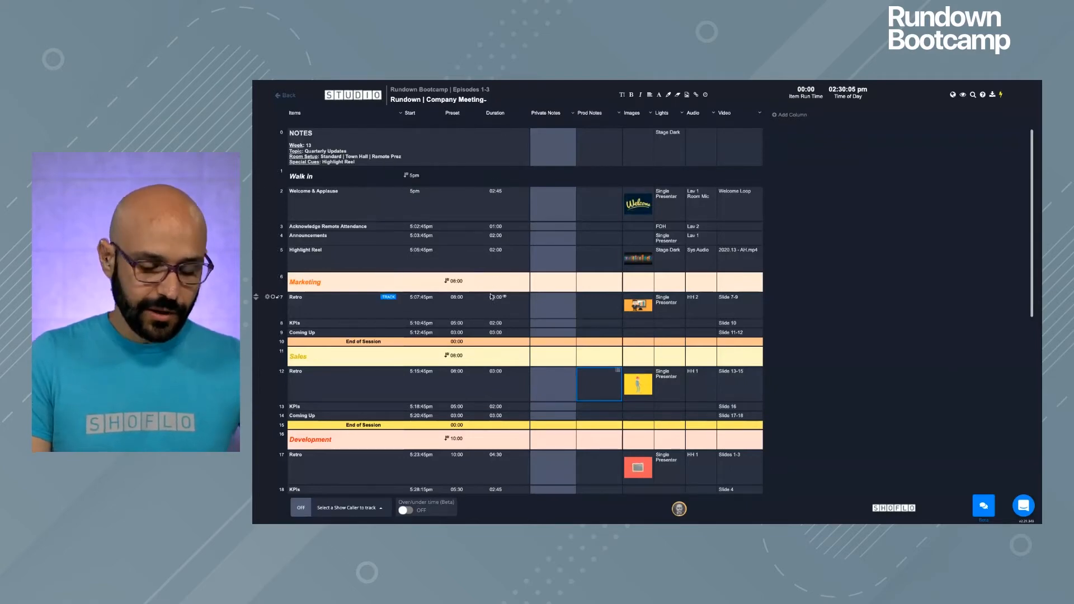
pyautogui.click(496, 252)
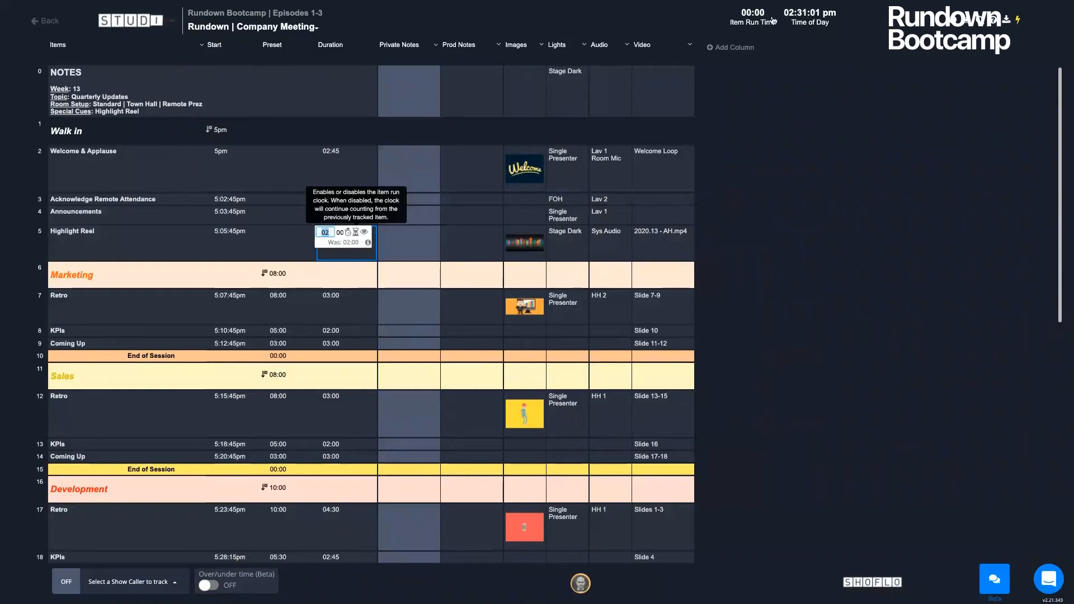
pyautogui.moveTo(754, 24)
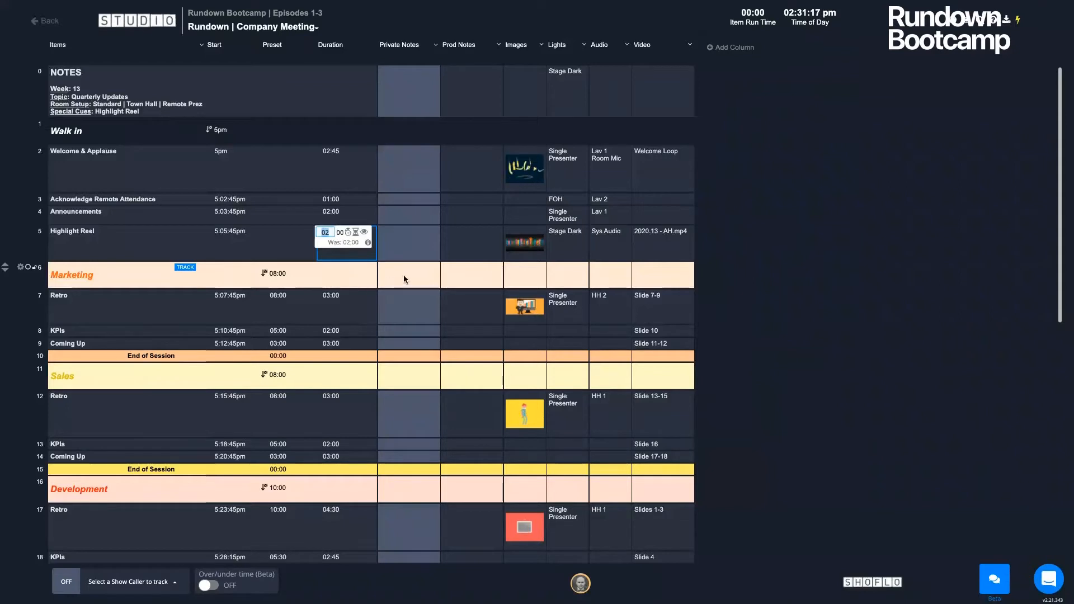
# Set the Marketing title row's duration to 08:00 and exclude that duration from the start time calculation
pyautogui.click(328, 278)
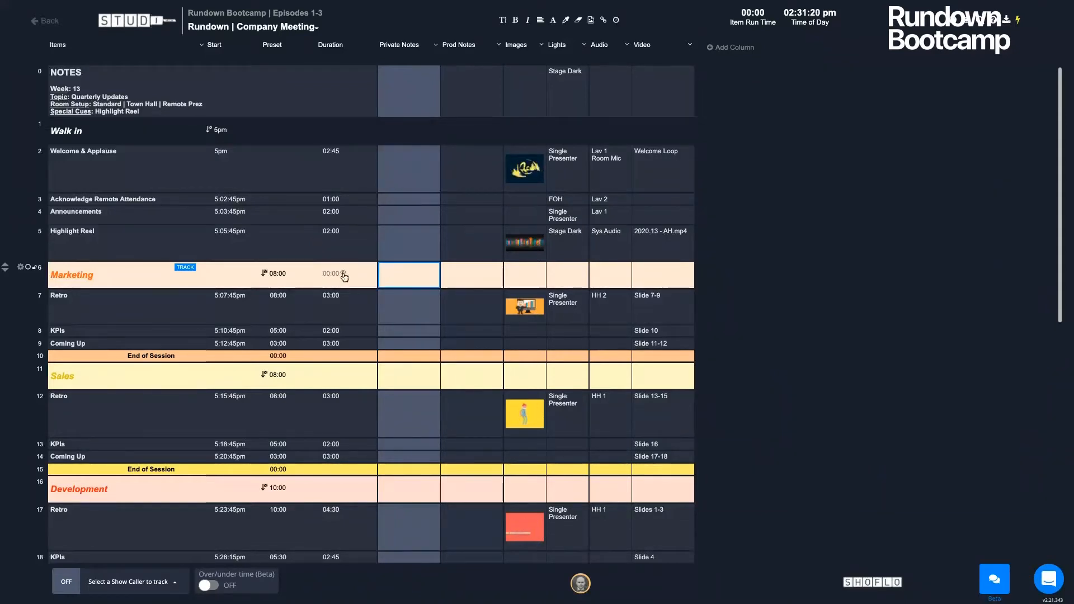
pyautogui.click(331, 273)
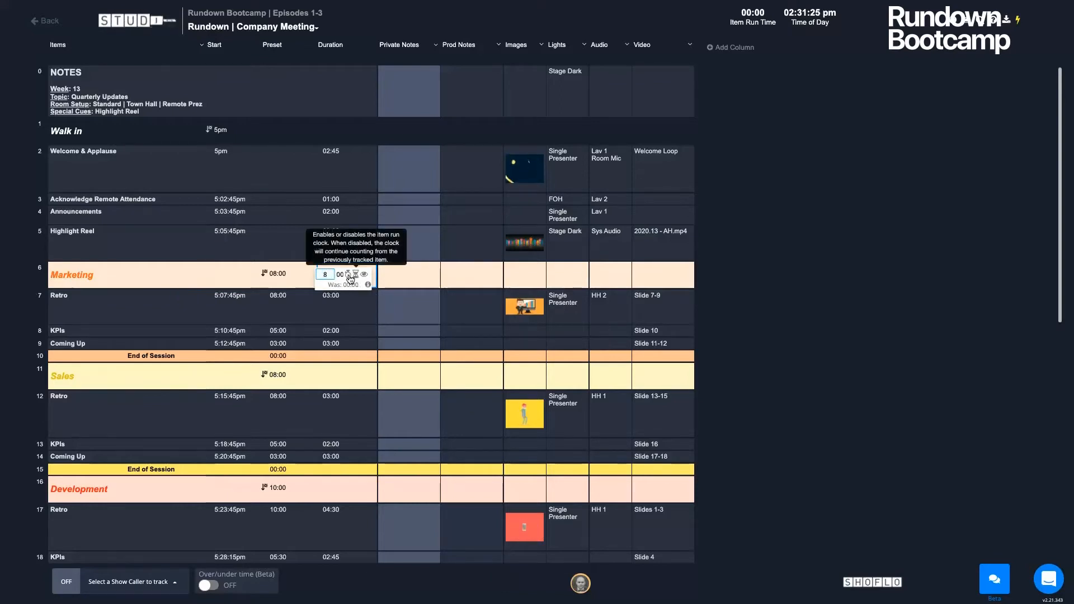
pyautogui.click(348, 274)
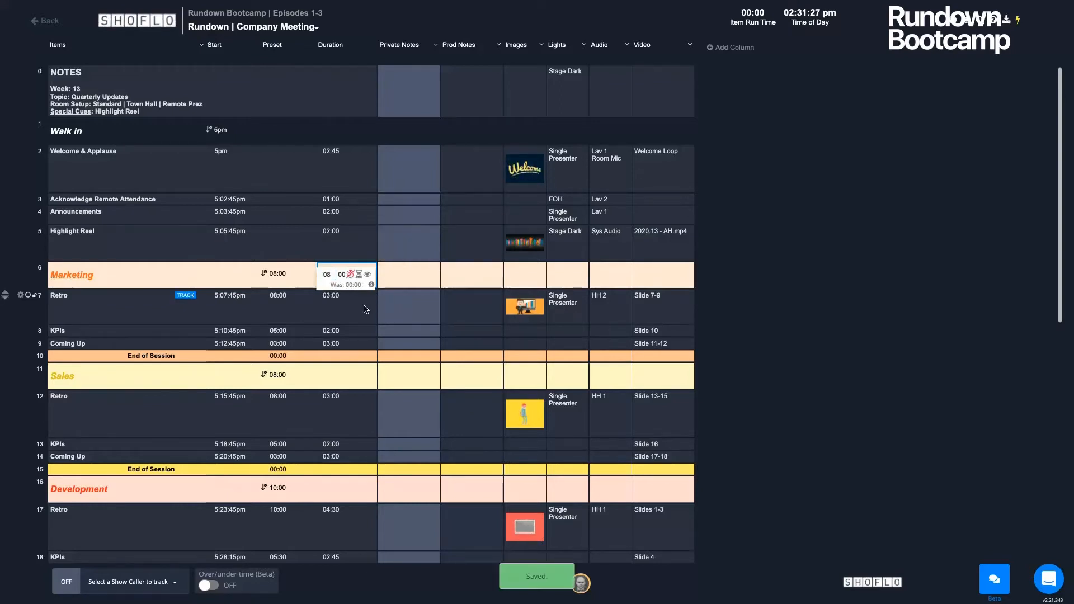
# In the Marketing session, set Retro to 04:30 and KPIs to 02:45 with the item run clock disabled on both
pyautogui.click(335, 301)
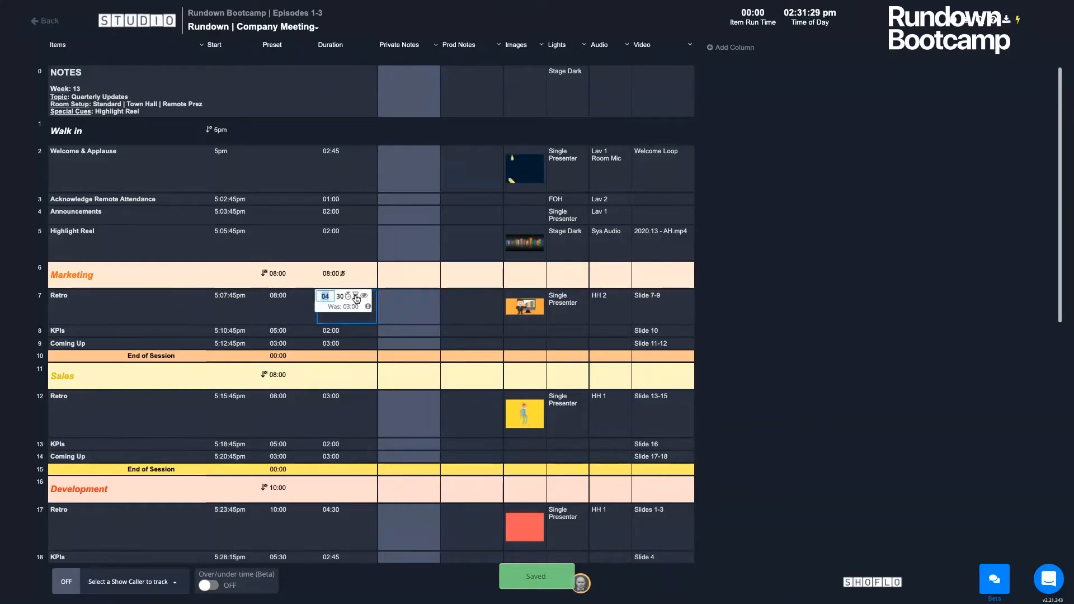
pyautogui.press('Return')
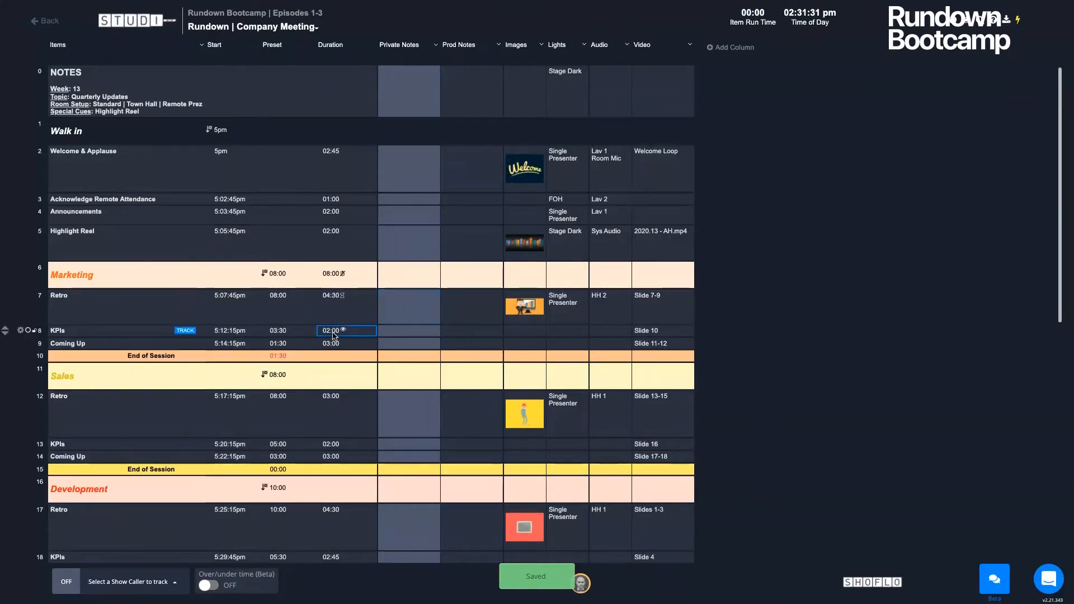
pyautogui.click(336, 333)
pyautogui.click(357, 335)
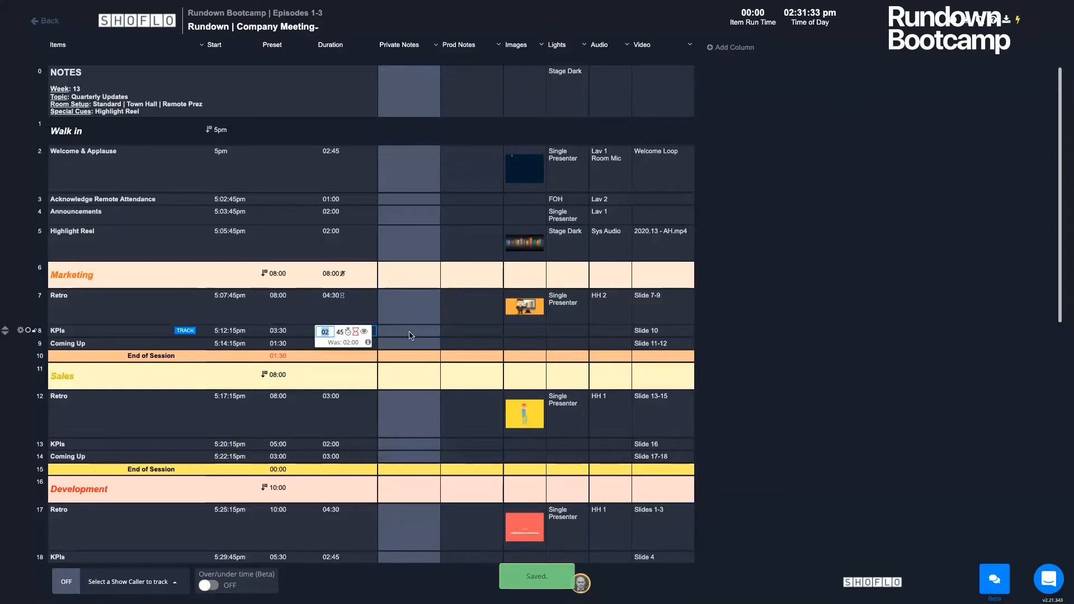
pyautogui.click(411, 336)
# Disable the item run clock on the Marketing session's Coming Up item
pyautogui.click(328, 344)
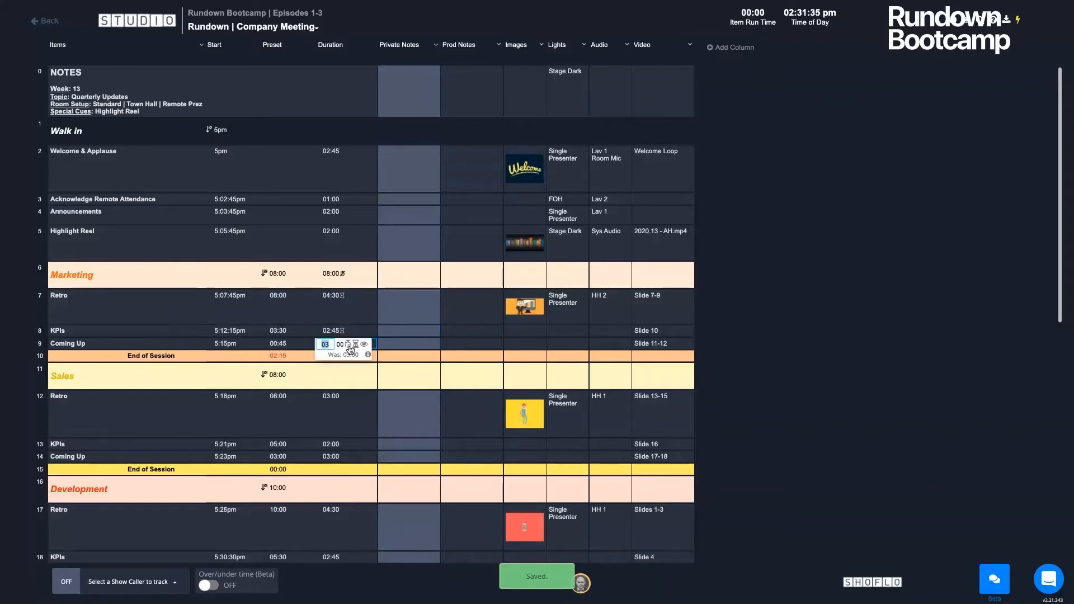
pyautogui.click(356, 345)
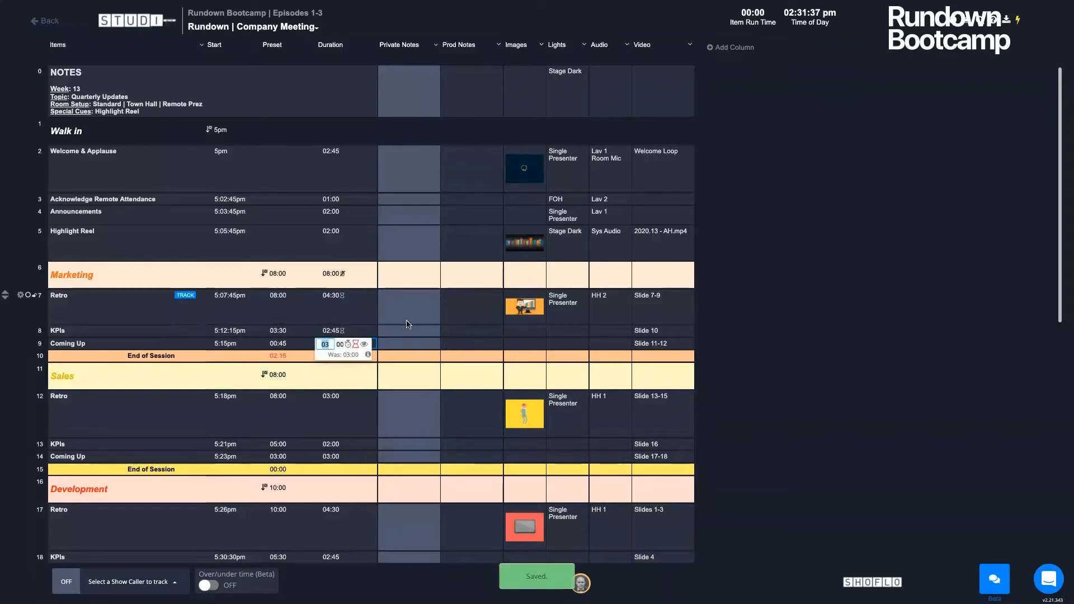
pyautogui.click(408, 319)
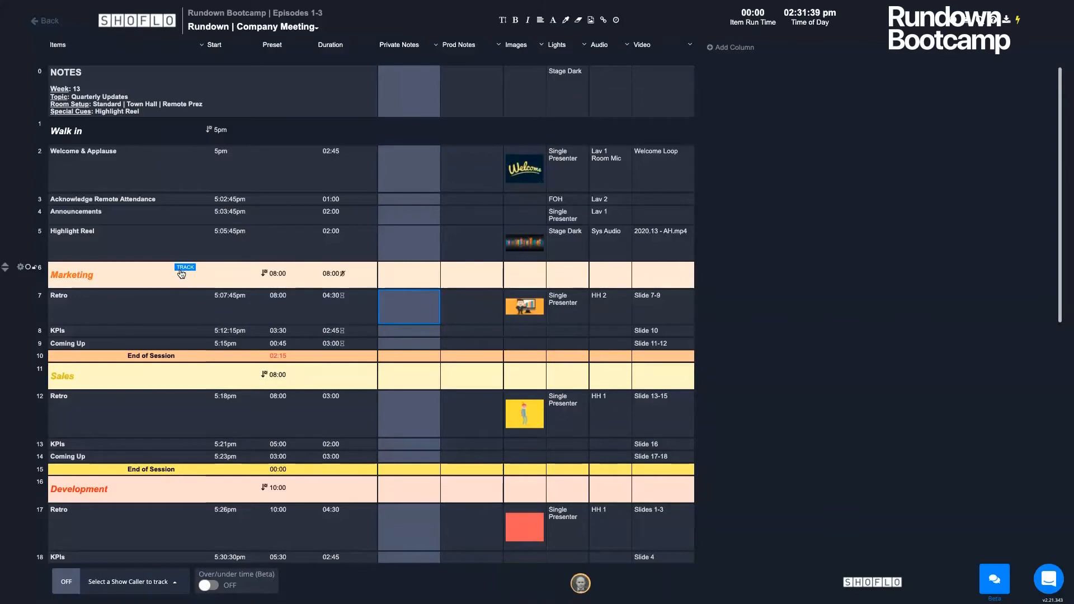
# Track the Marketing title row, advance to its Retro item, and open the Item Run Time clock full screen
pyautogui.click(185, 271)
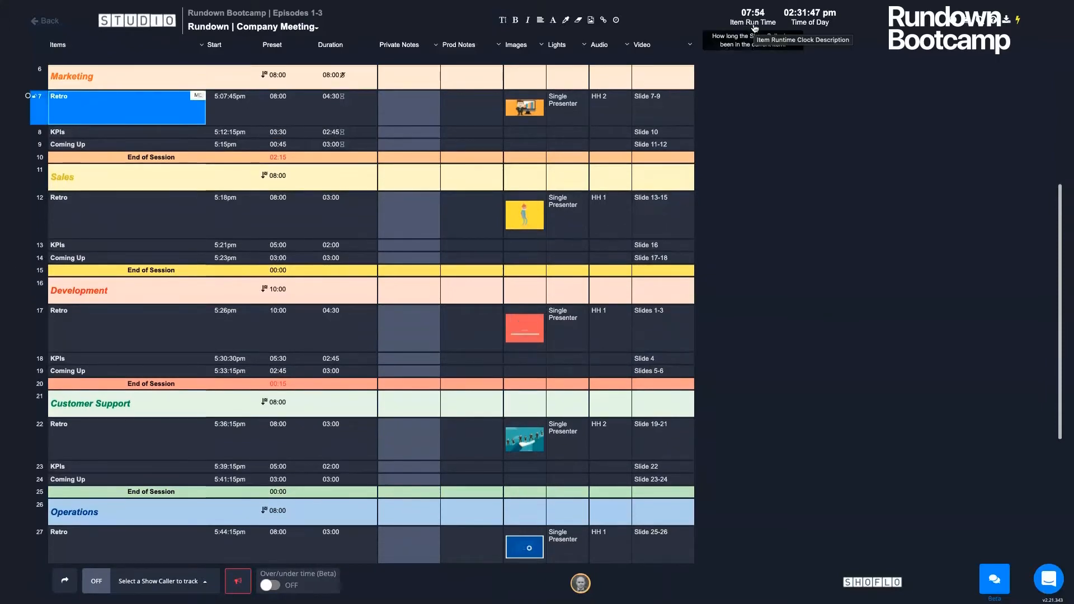
pyautogui.click(755, 28)
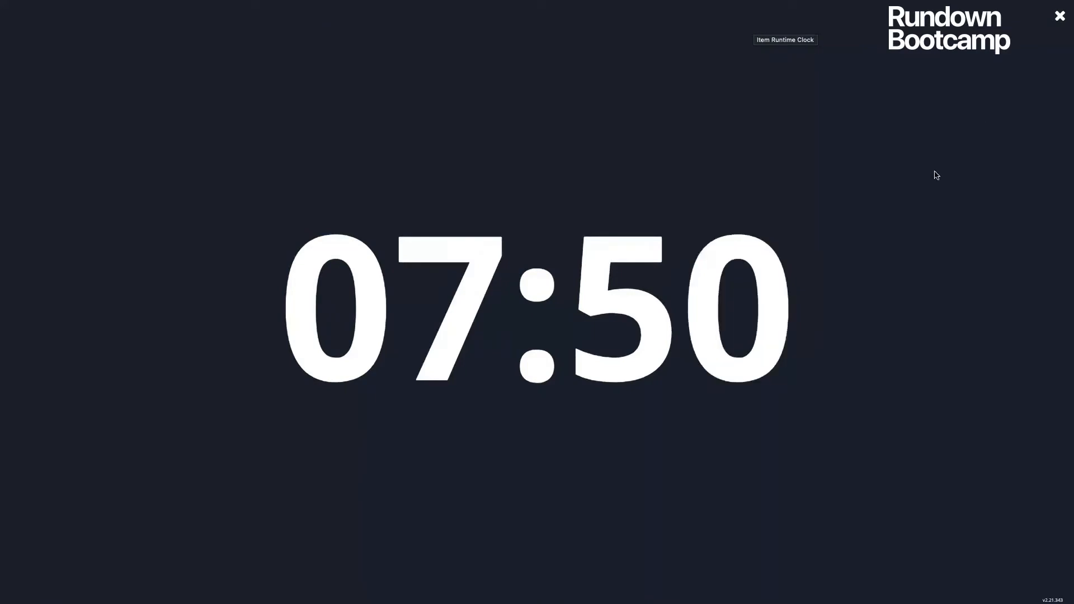
# Close the full-screen clock and advance tracking to the Marketing session's KPIs item
pyautogui.click(1058, 16)
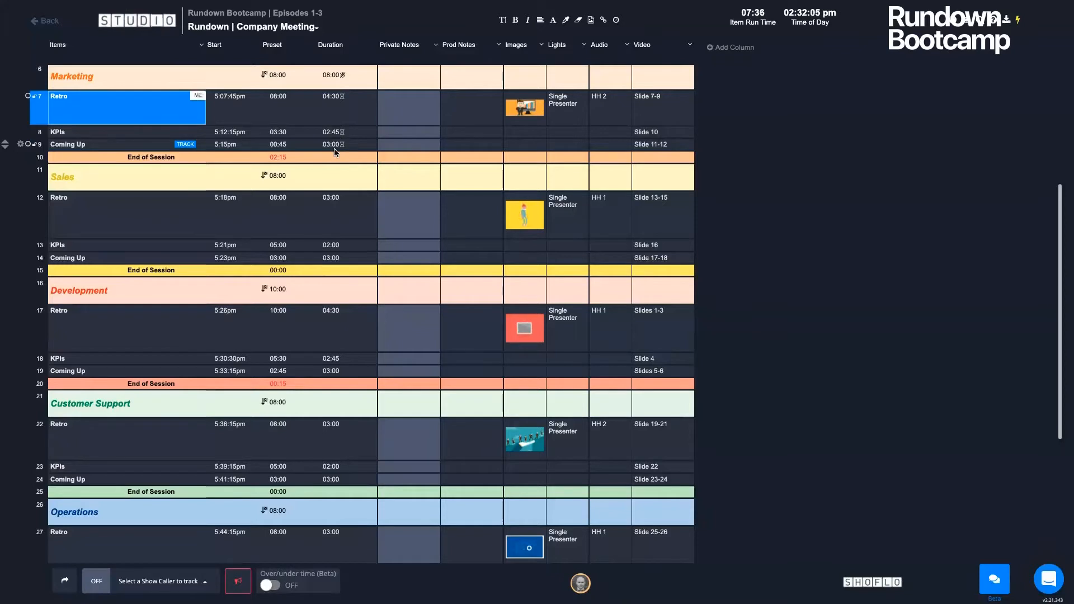
pyautogui.press('space')
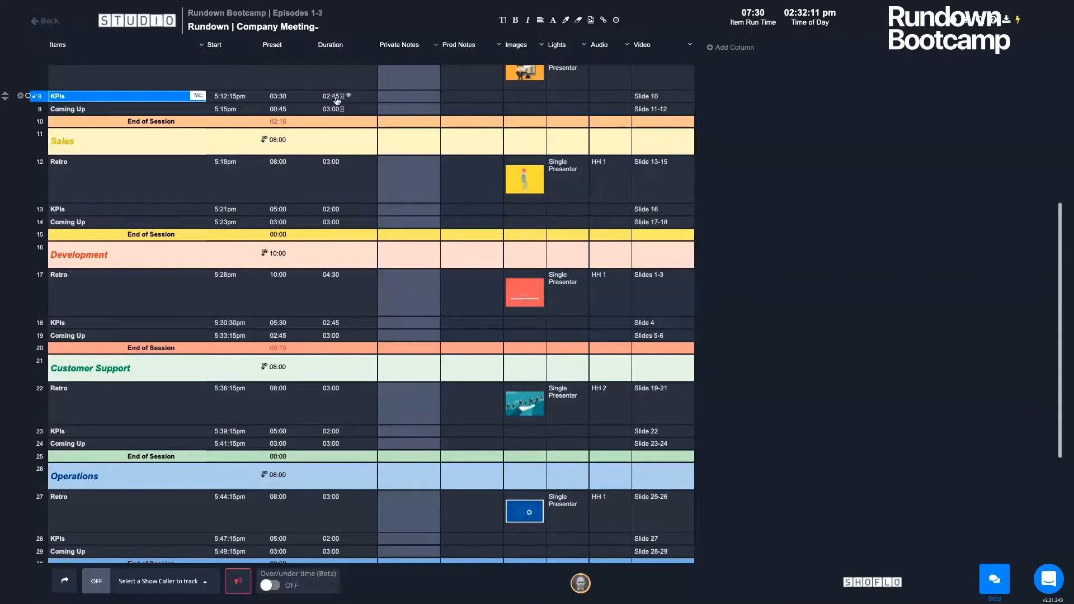
pyautogui.scroll(-1, 331, 101)
pyautogui.scroll(5, 330, 102)
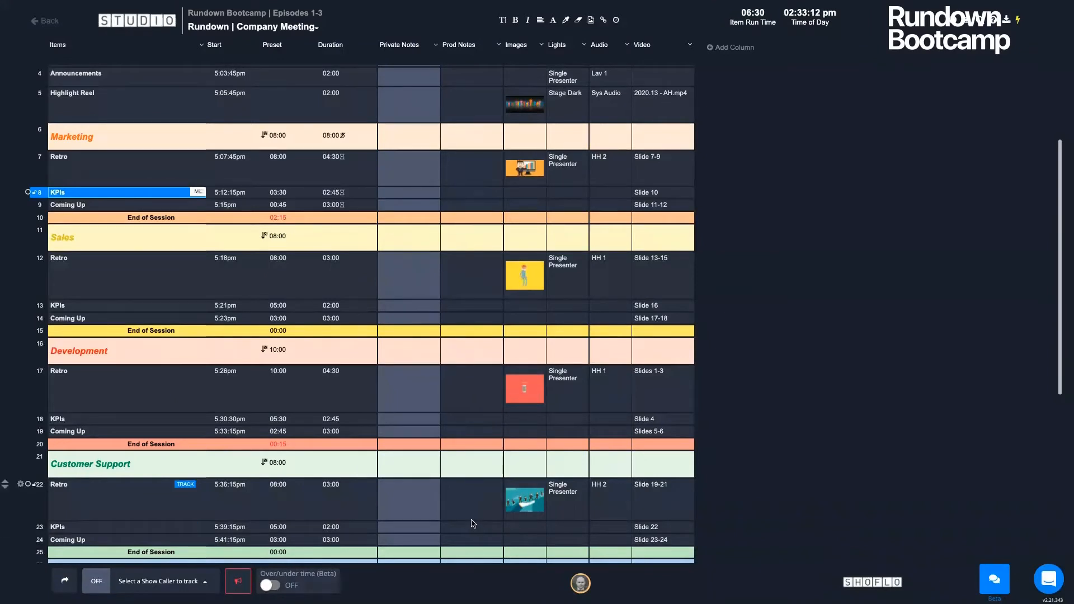
# Stop tracking the Company Meeting rundown and return to the Rundown Bootcamp | Episodes 1-3 event dashboard
pyautogui.click(238, 584)
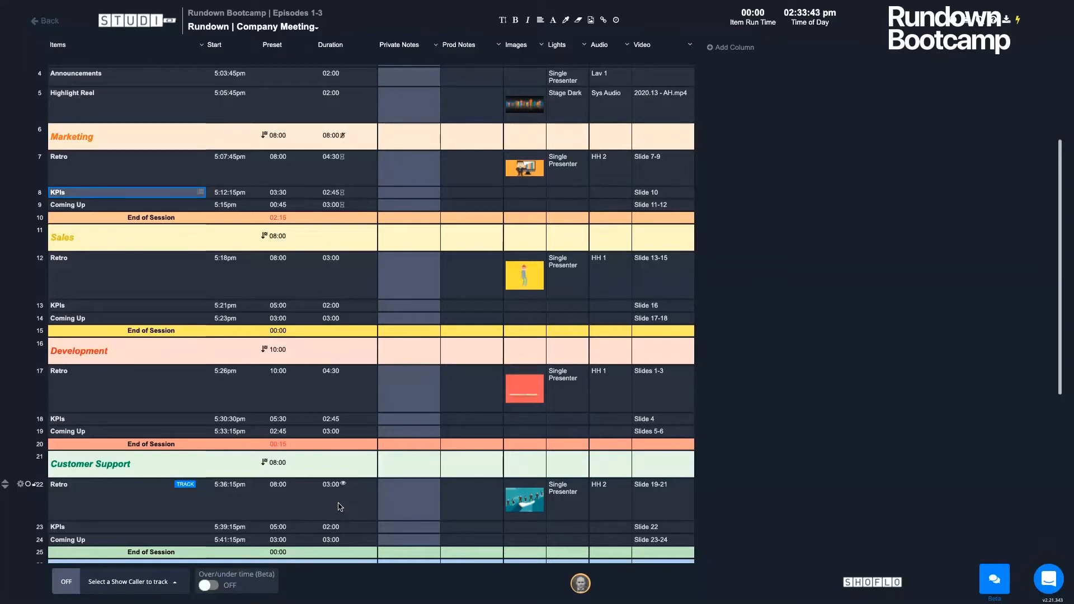
pyautogui.scroll(3, 425, 229)
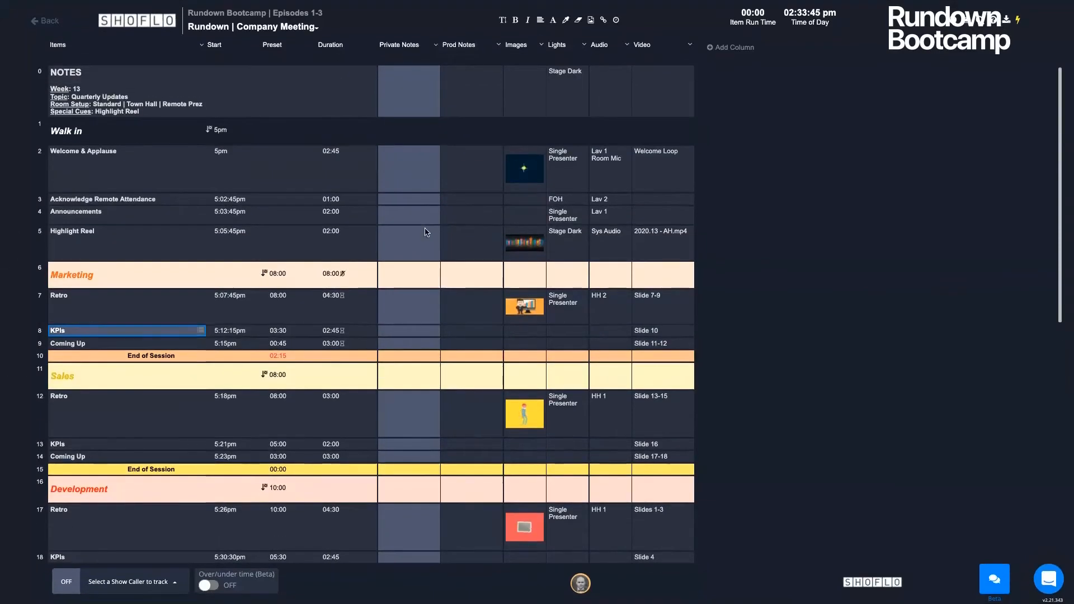
pyautogui.click(214, 14)
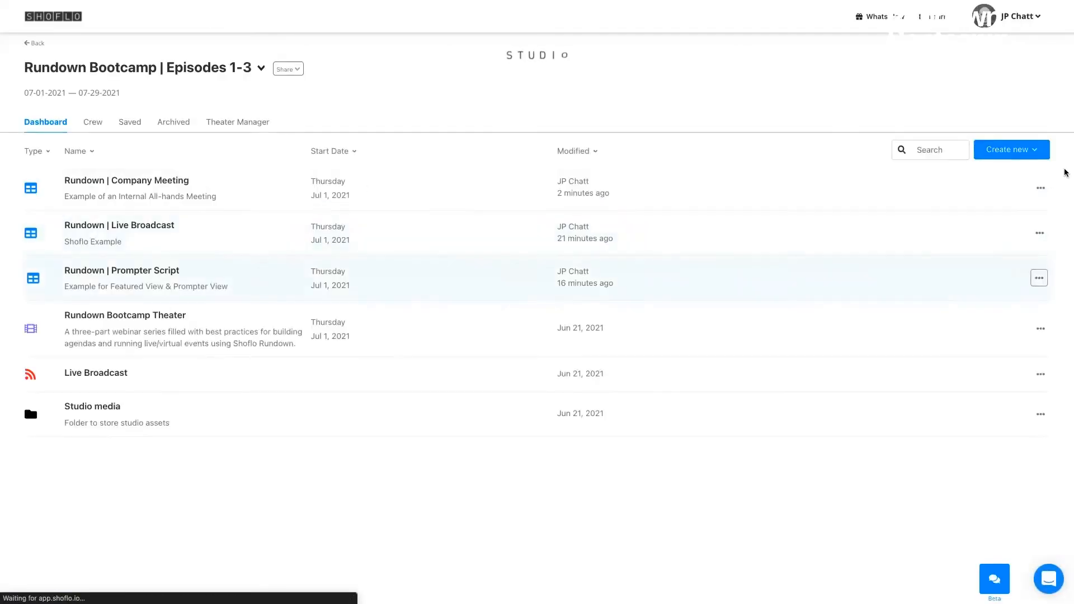
# Create a rundown named hockey from the Rundown | Hockey Game template and open it
pyautogui.click(1025, 157)
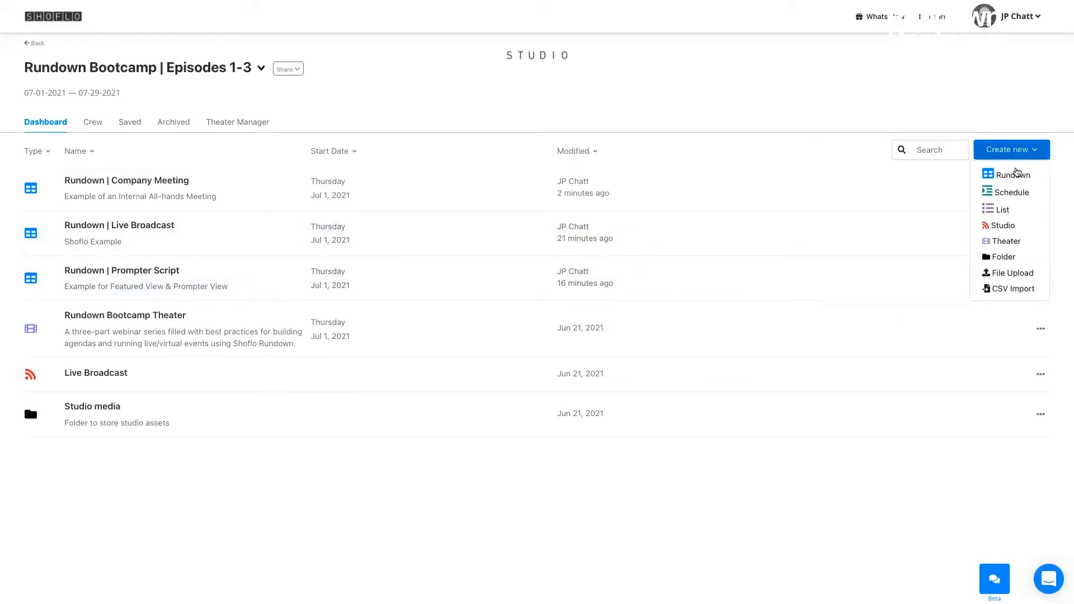
pyautogui.click(1013, 174)
pyautogui.write('hockey')
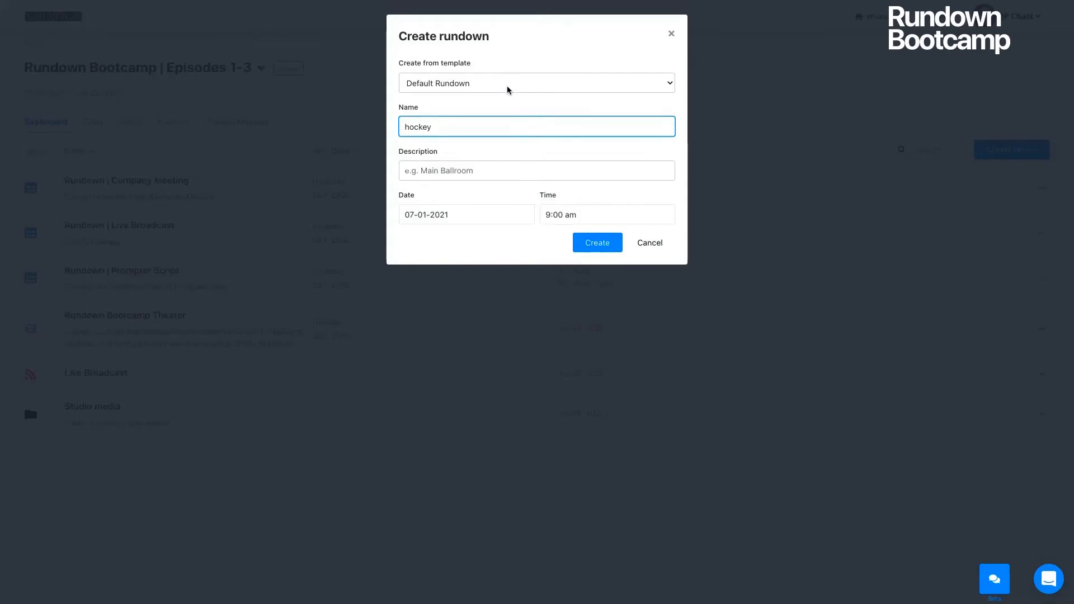
pyautogui.click(508, 90)
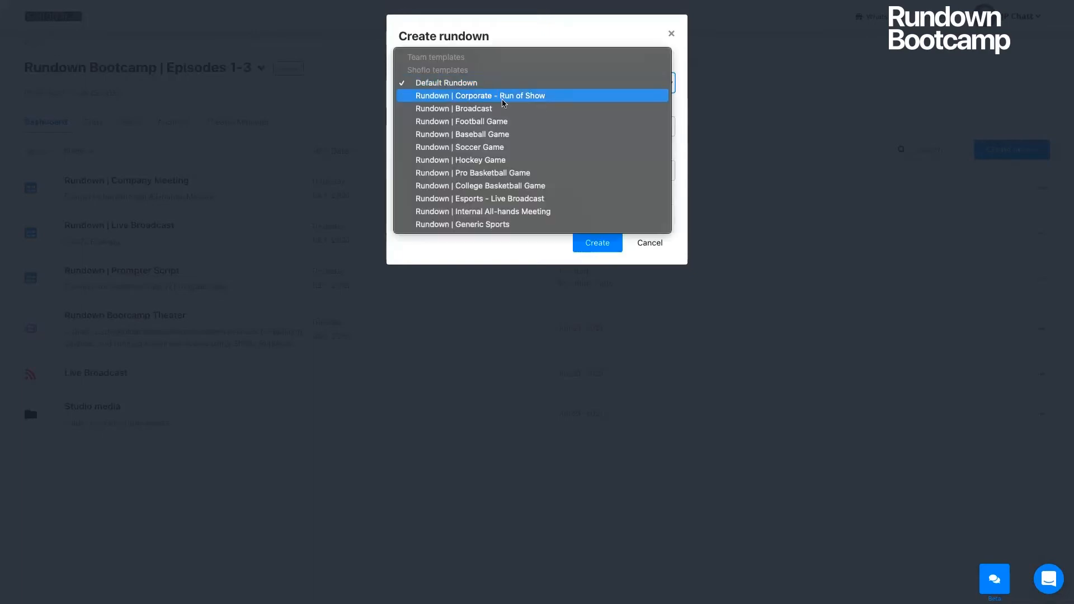
pyautogui.click(500, 161)
pyautogui.click(604, 245)
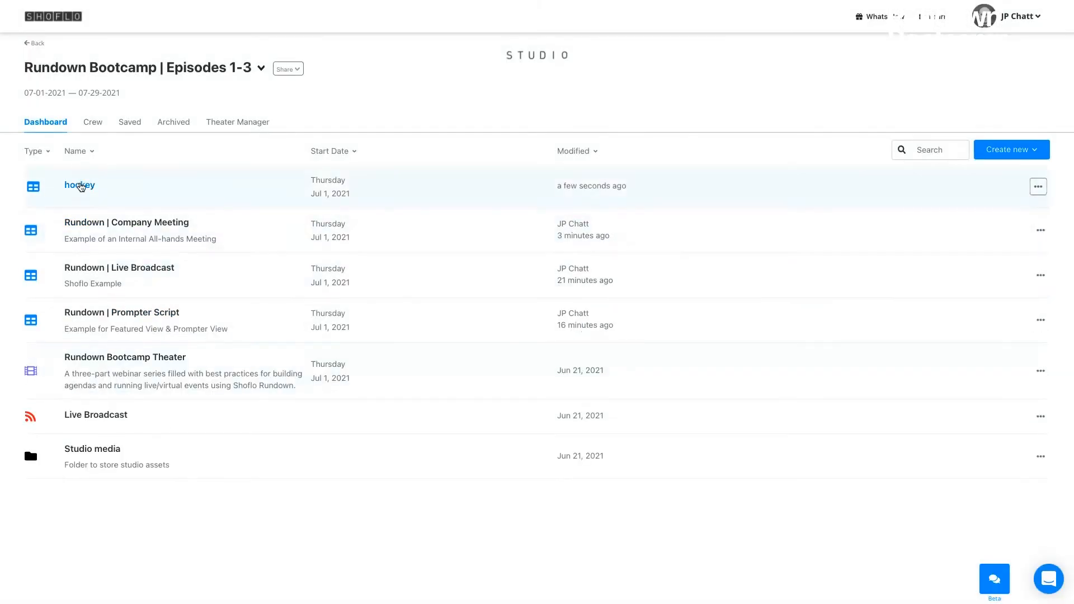
pyautogui.click(81, 185)
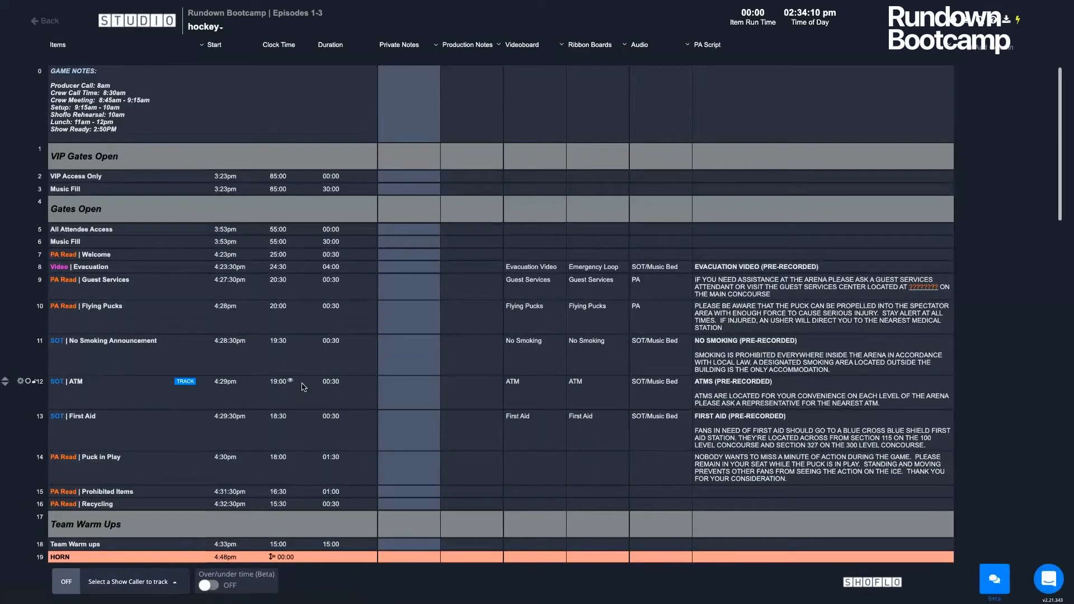
# Examine the start time options of the 1st Period - Puckdrop row
pyautogui.scroll(-5, 302, 387)
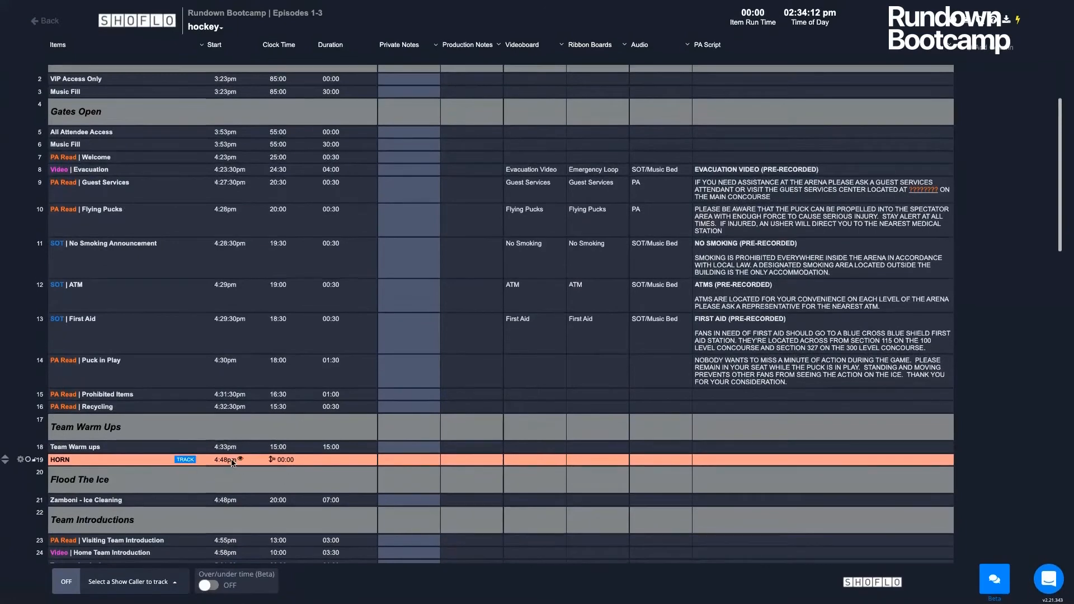
pyautogui.scroll(-1, 233, 463)
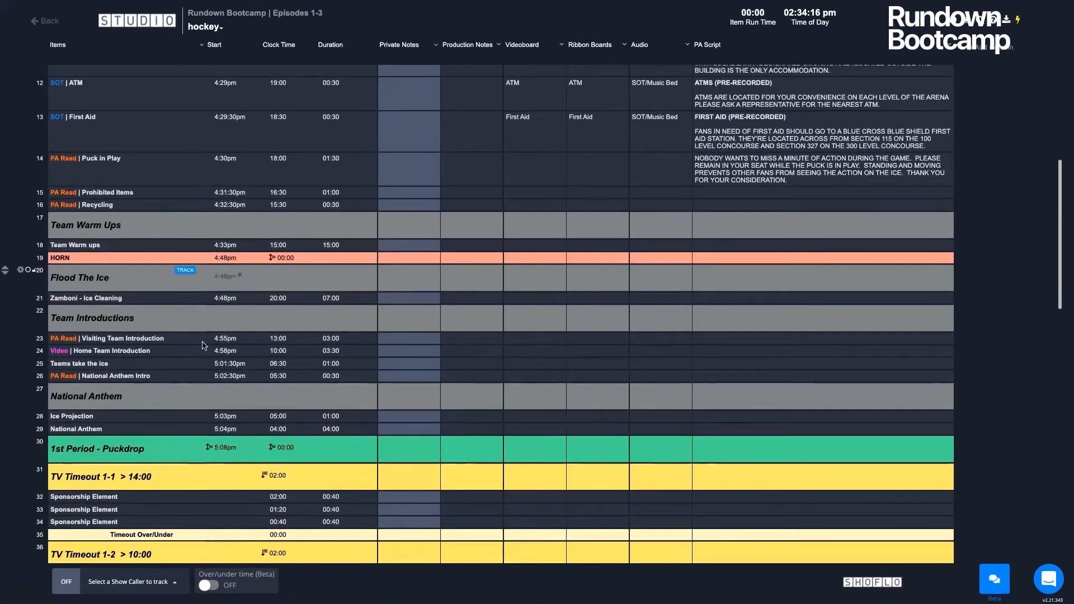
pyautogui.click(223, 449)
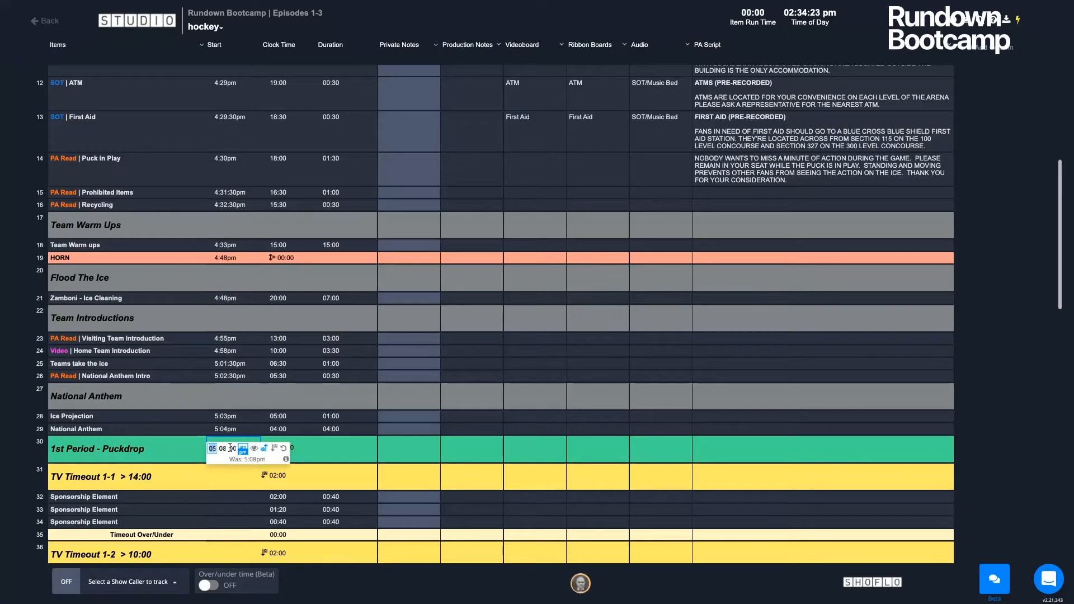
pyautogui.click(266, 452)
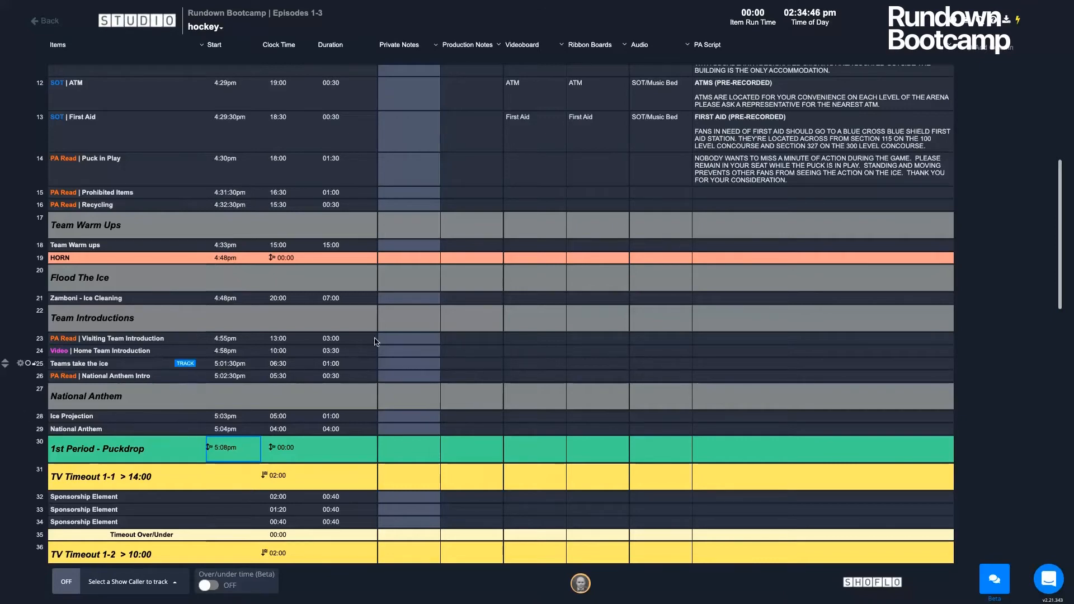
# Set the National Anthem item's duration to 02:00
pyautogui.click(332, 430)
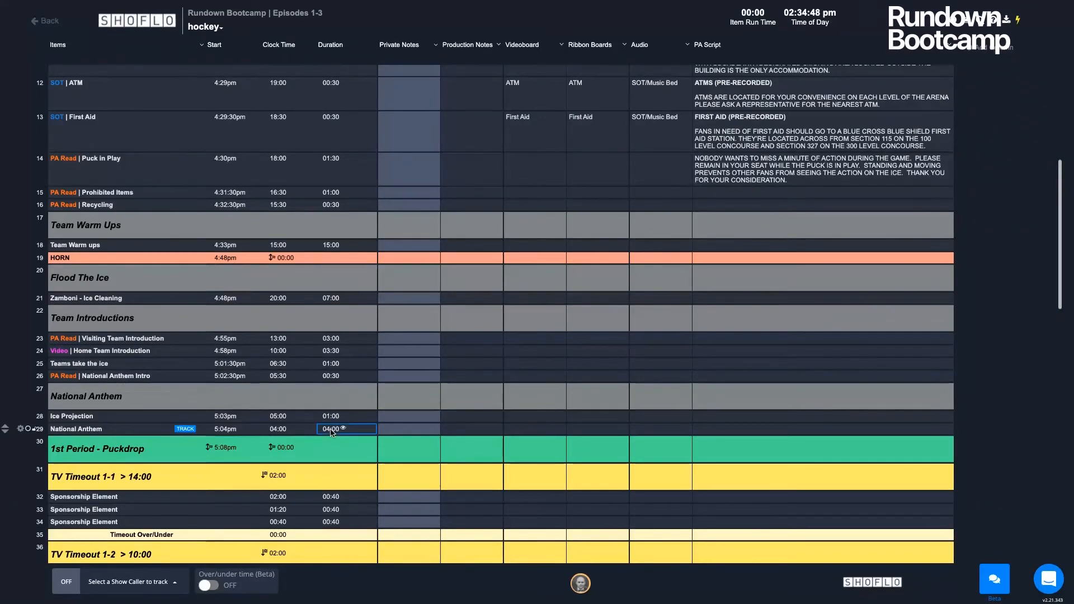
pyautogui.click(331, 430)
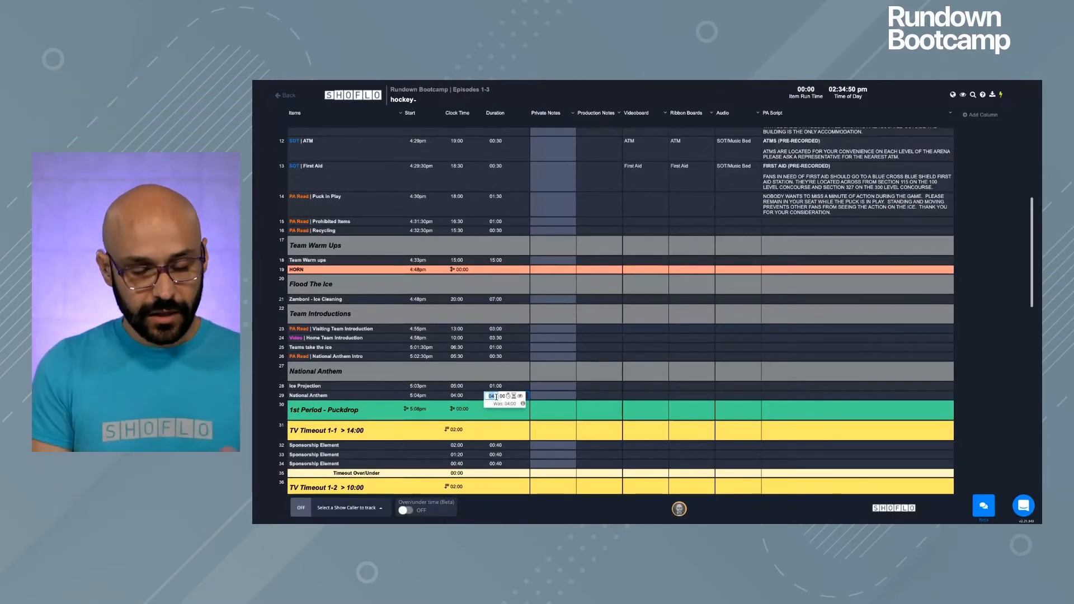
pyautogui.write('02')
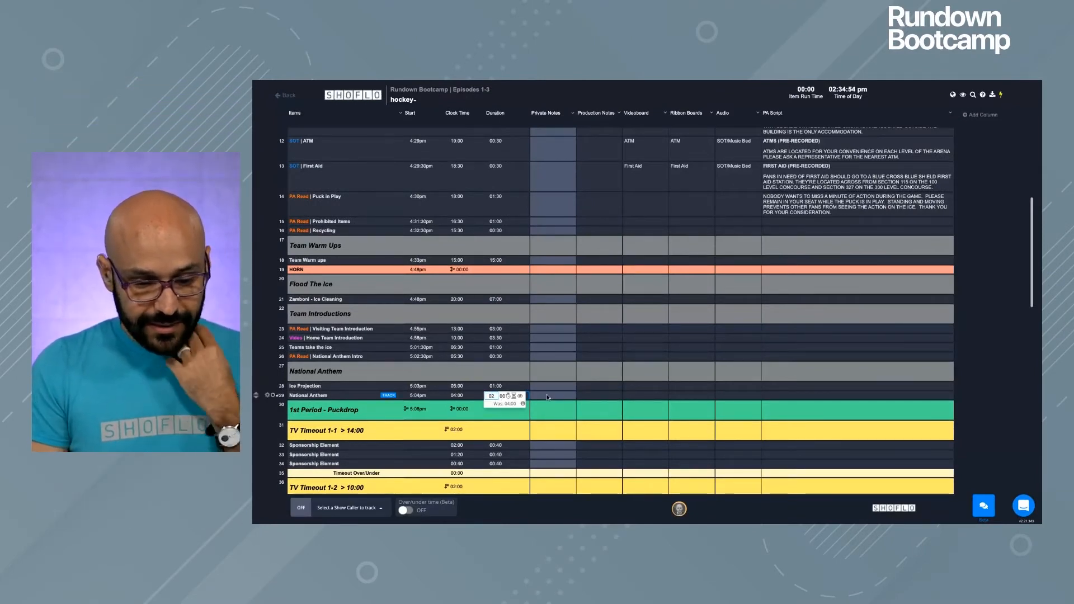
pyautogui.click(547, 397)
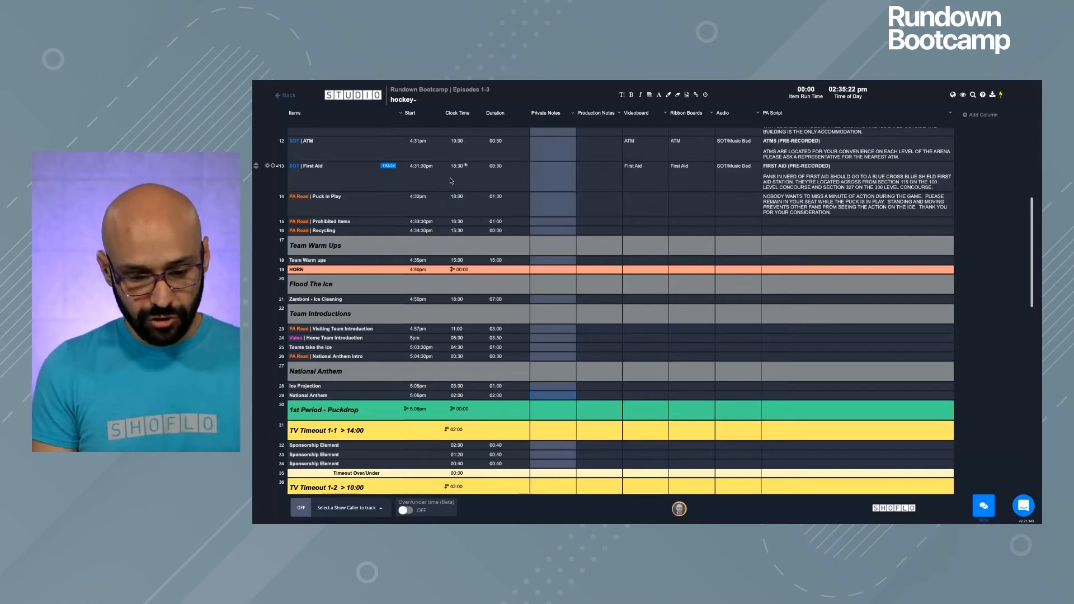
# Review the start and clock times of the items leading up to 1st Period - Puckdrop, including Zamboni - Ice Cleaning
pyautogui.click(459, 301)
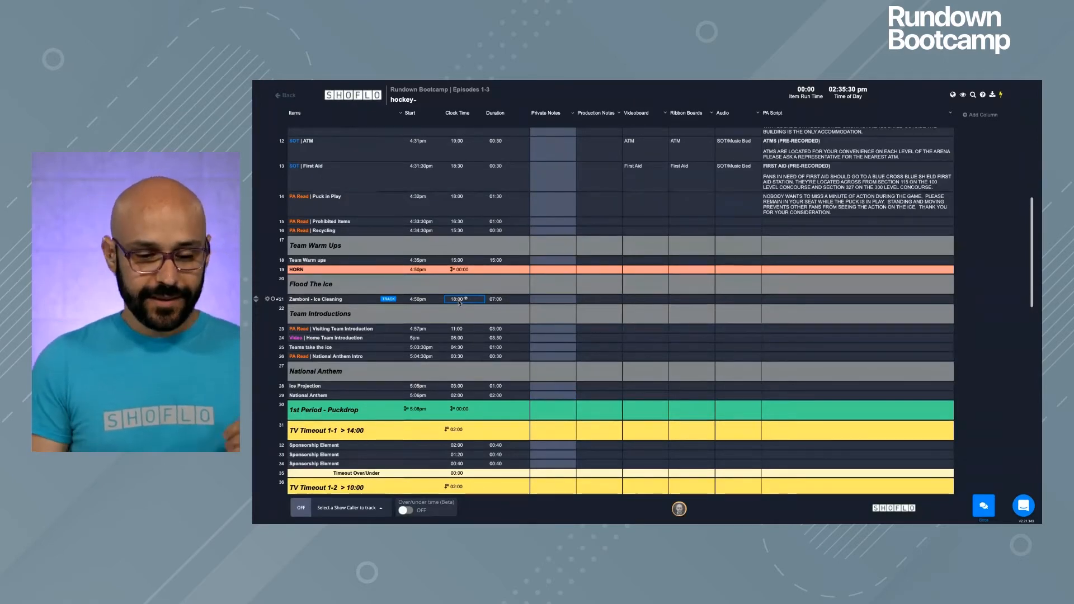
pyautogui.scroll(5, 459, 301)
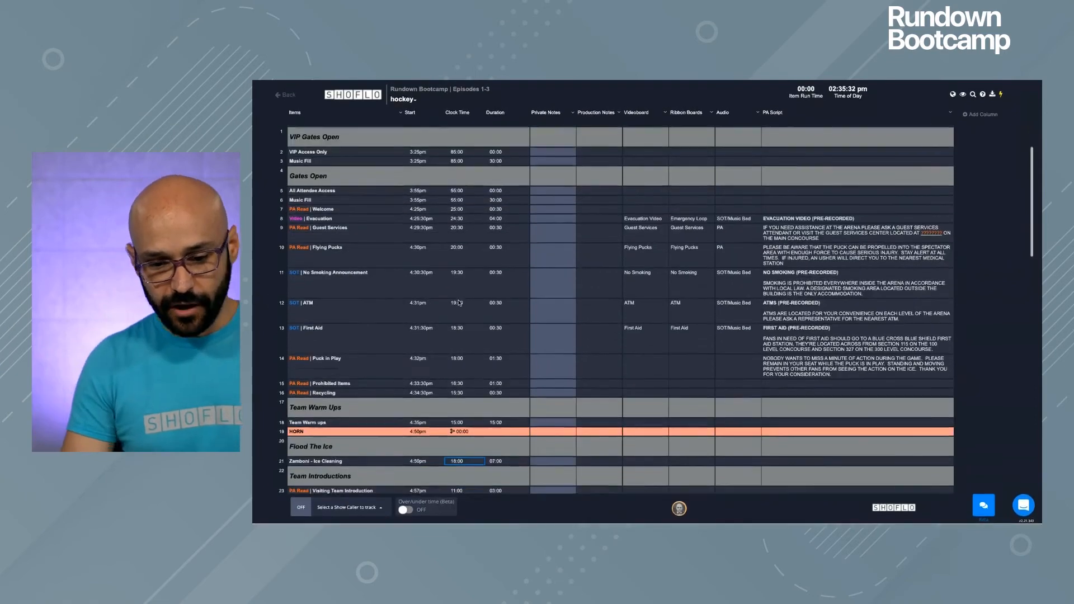
pyautogui.scroll(-2, 459, 302)
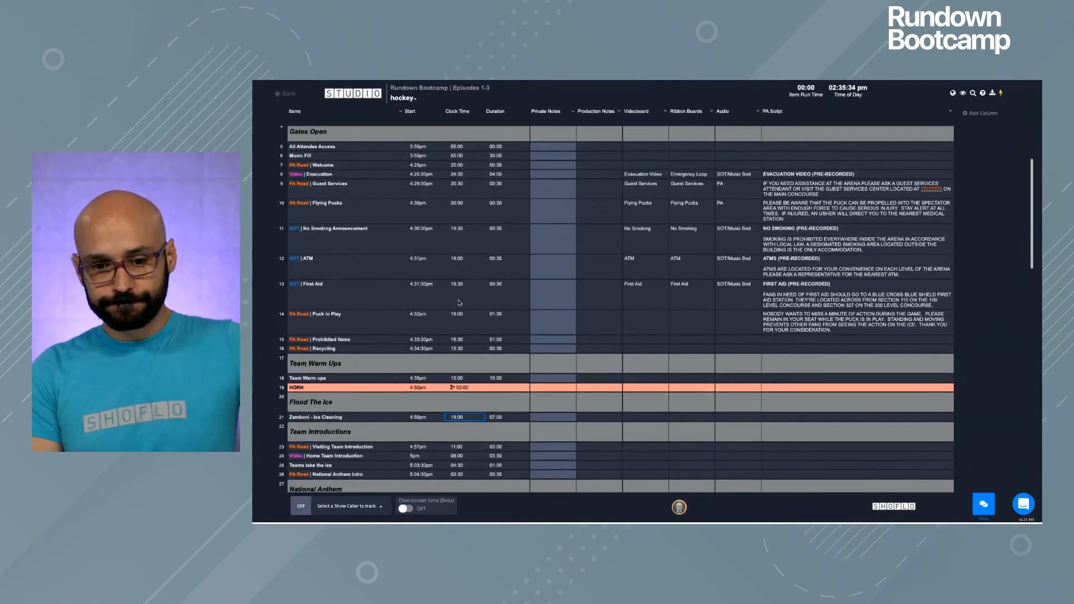
pyautogui.scroll(-2, 459, 302)
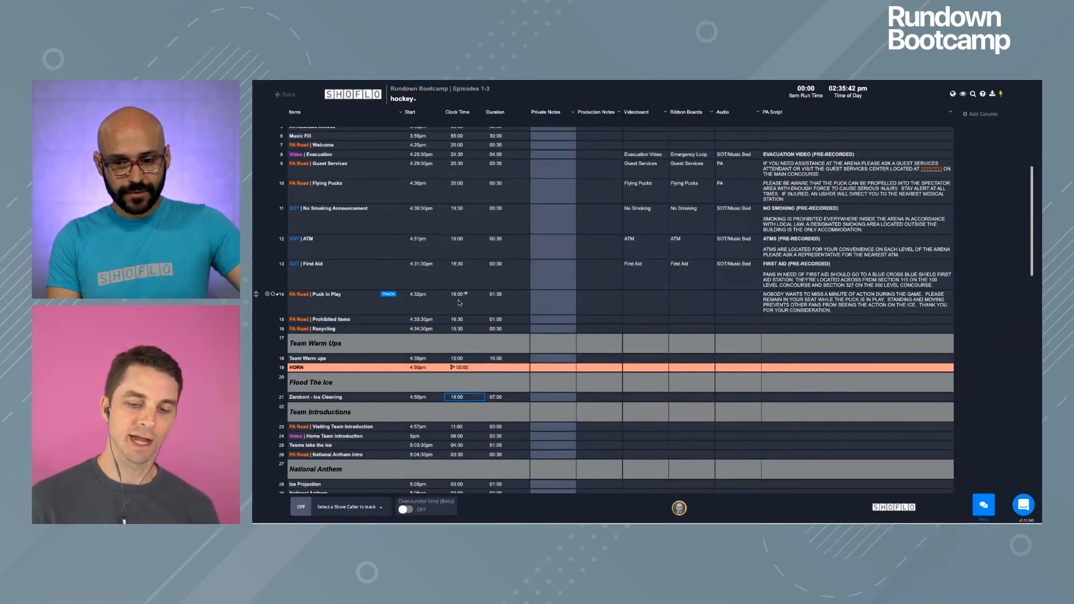
pyautogui.scroll(-1, 459, 302)
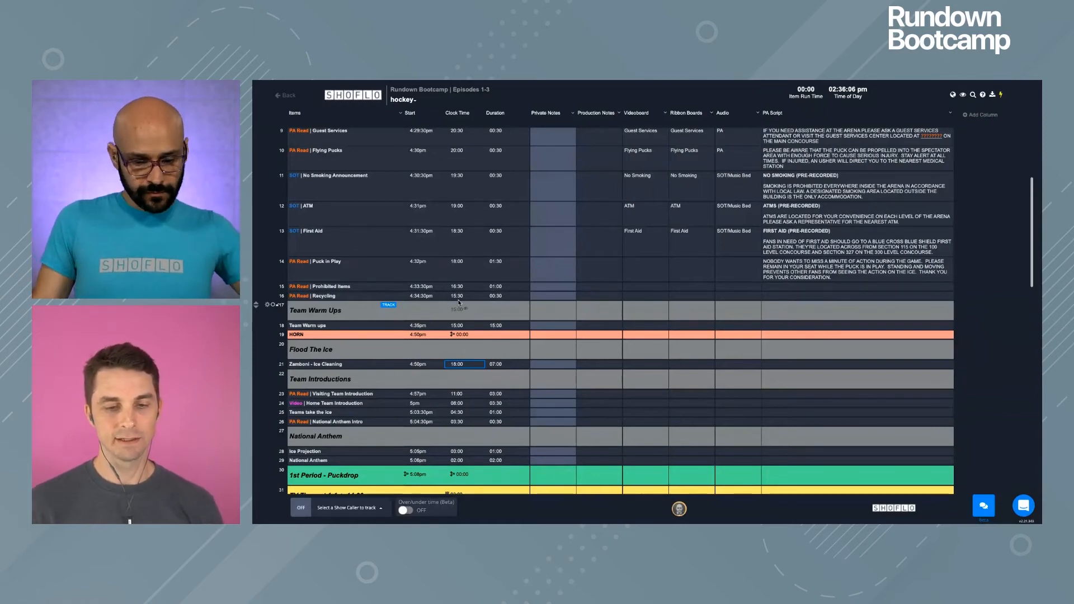
pyautogui.scroll(-2, 513, 421)
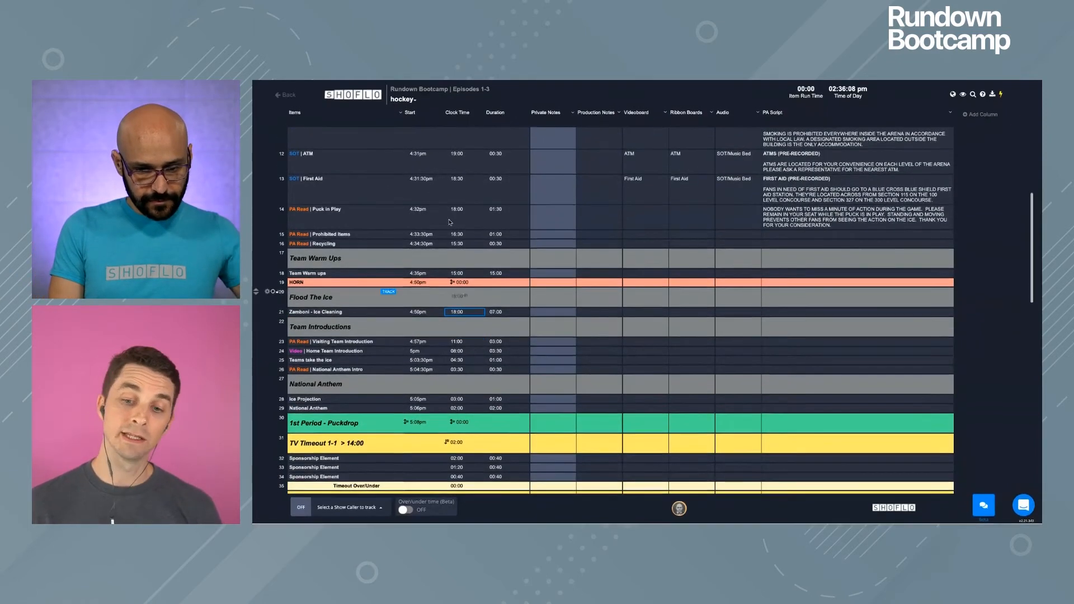
# Switch to the Rundown | Live Broadcast rundown and check the End of Show row's preset against the Start of Show row
pyautogui.click(414, 101)
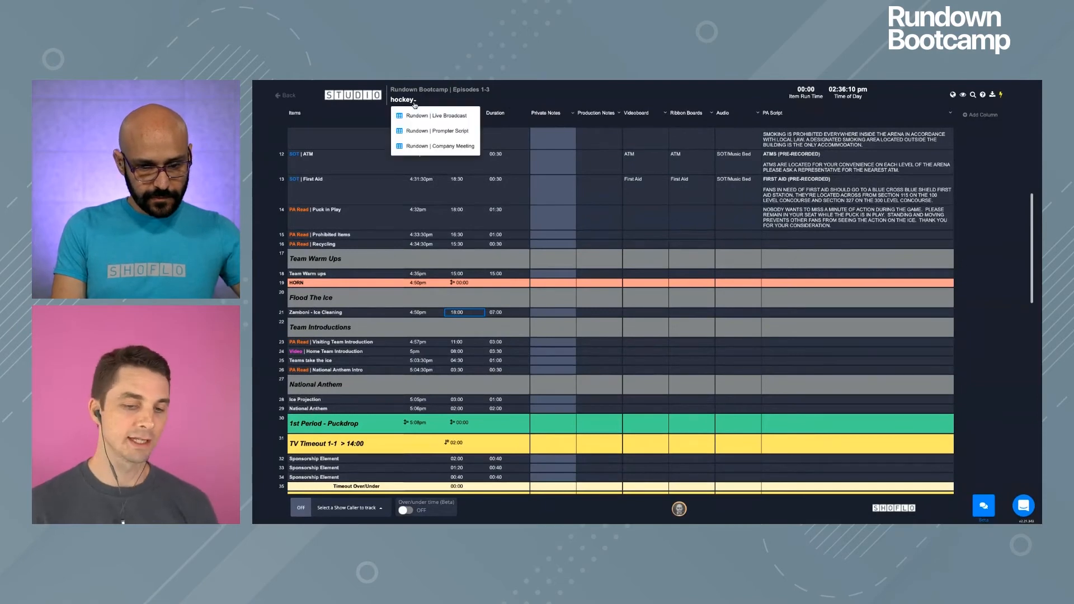
pyautogui.click(439, 115)
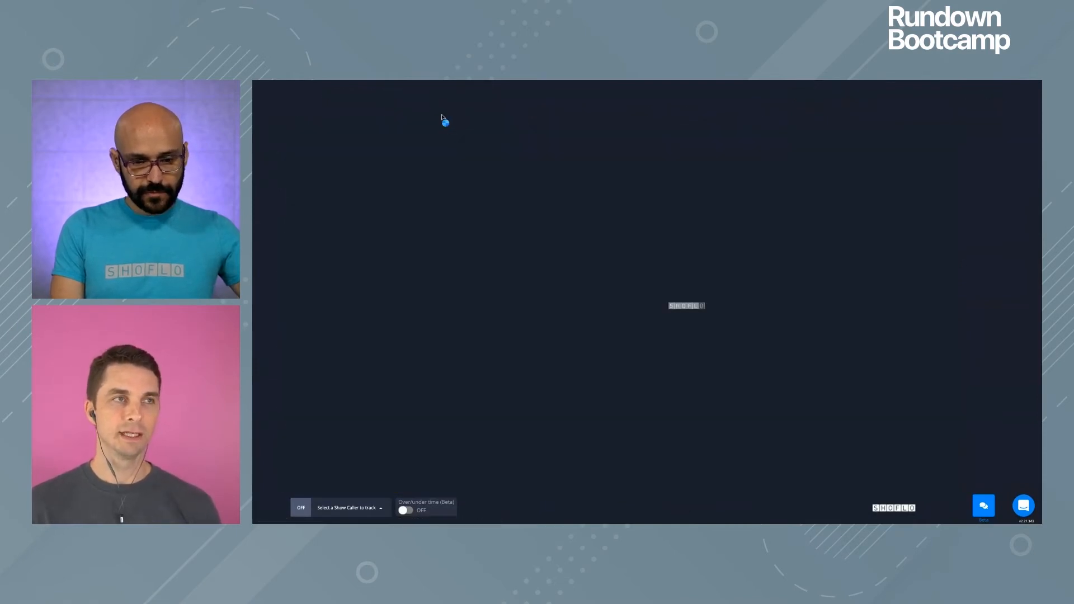
pyautogui.scroll(-6, 467, 365)
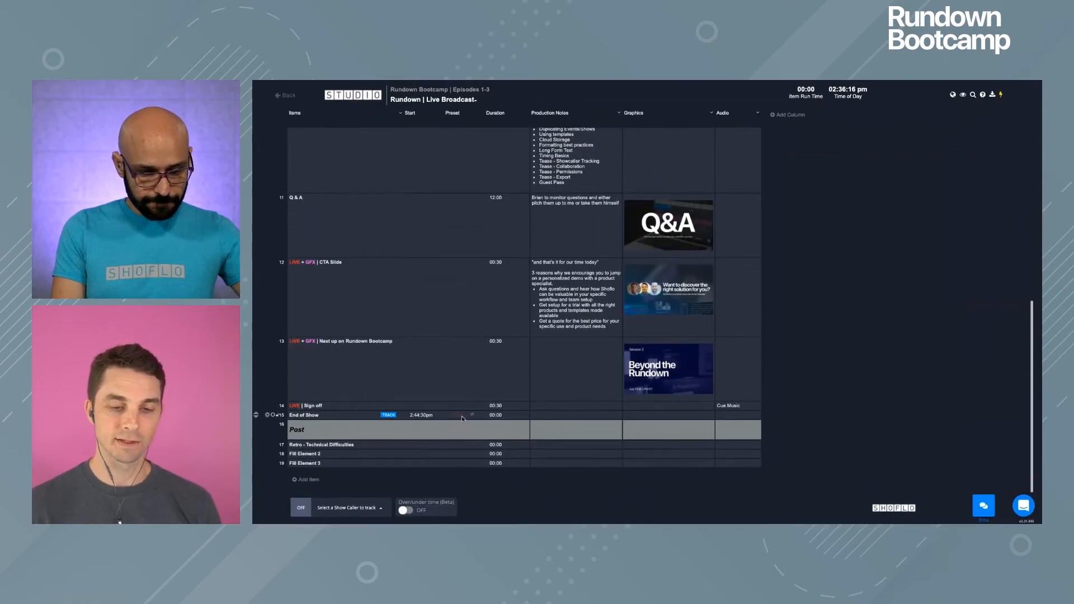
pyautogui.click(461, 415)
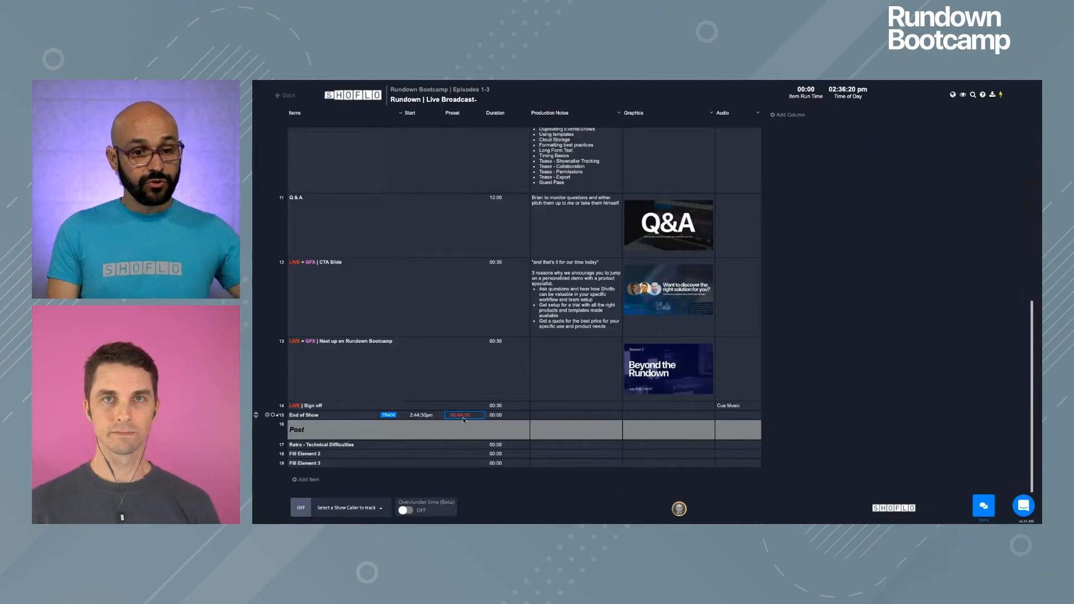
pyautogui.scroll(5, 483, 328)
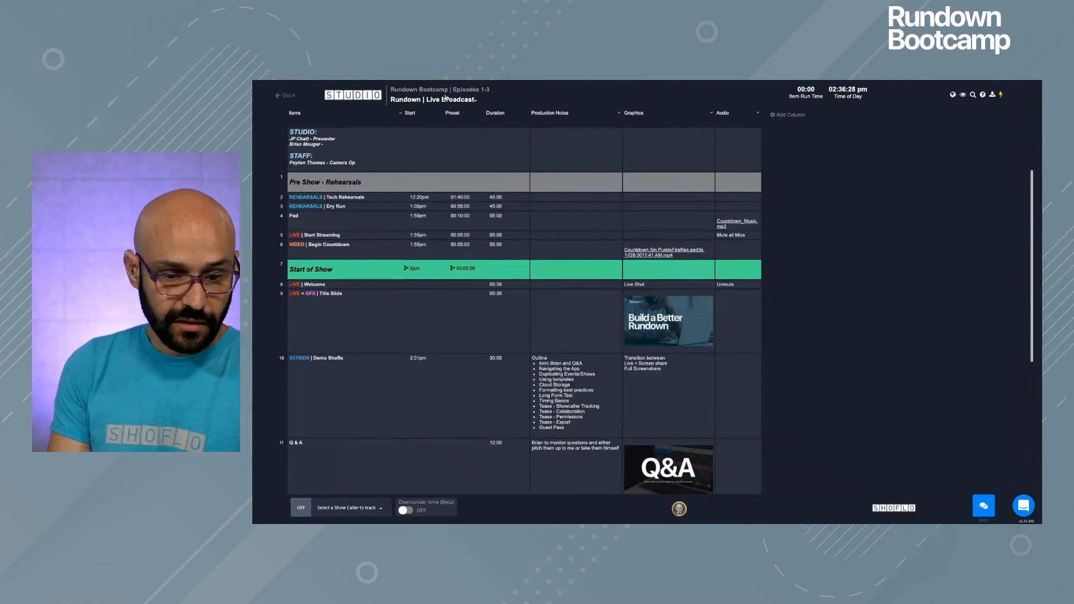
pyautogui.scroll(-10, 479, 269)
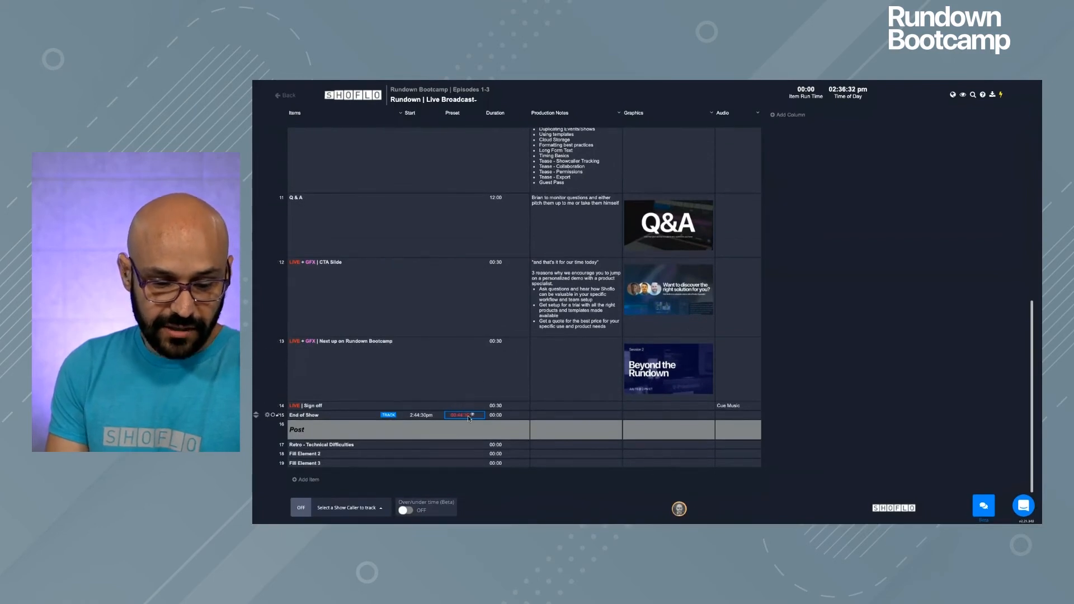
pyautogui.click(330, 419)
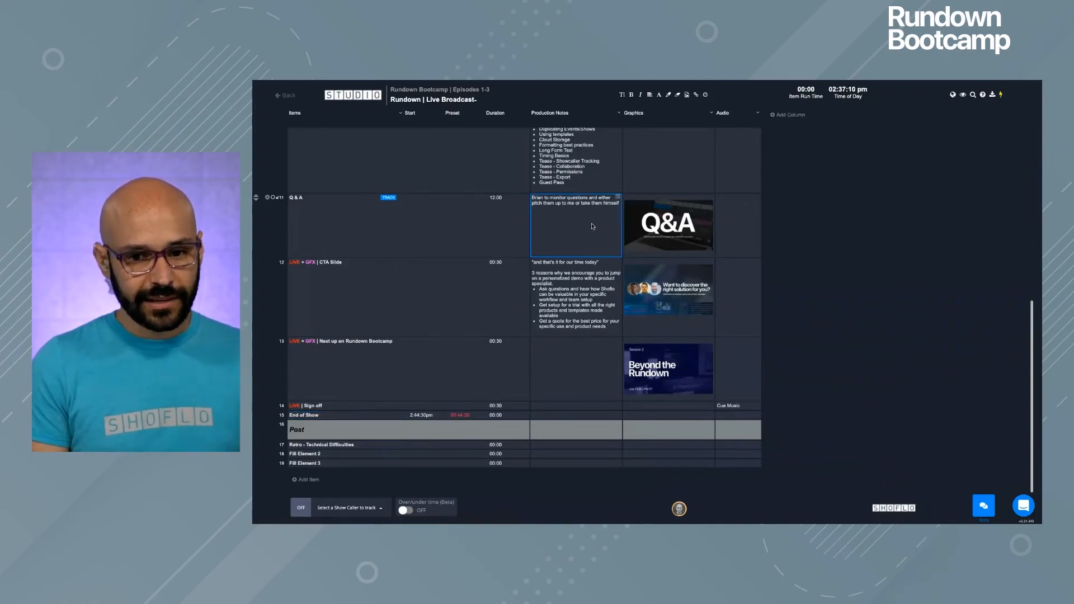
# Review the CTA Slide's production notes and the Production Crew Notes cell of the Live Broadcast rundown
pyautogui.click(586, 306)
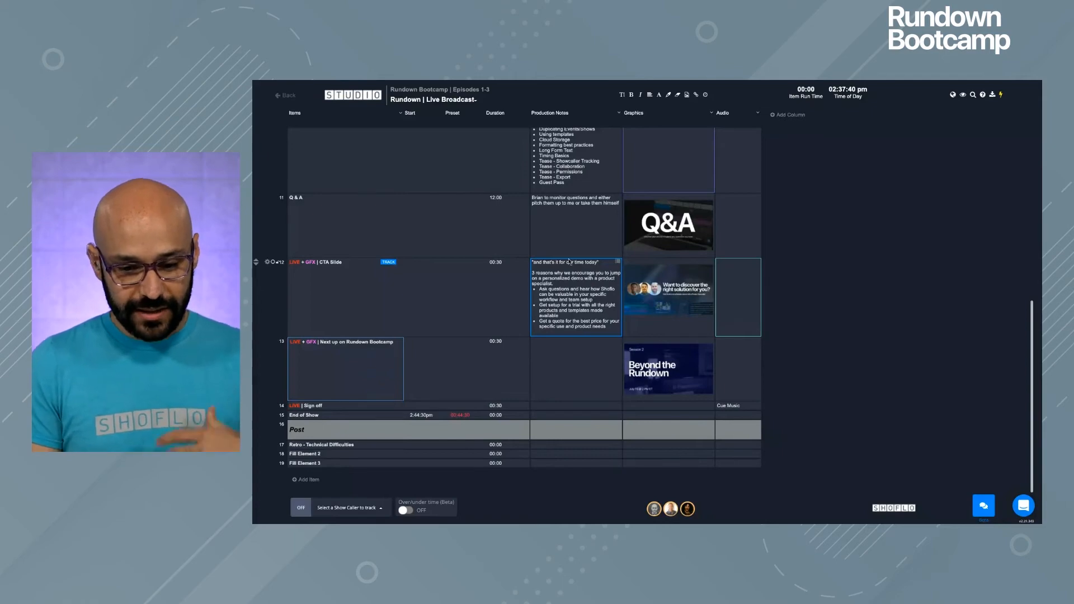
pyautogui.scroll(10, 570, 333)
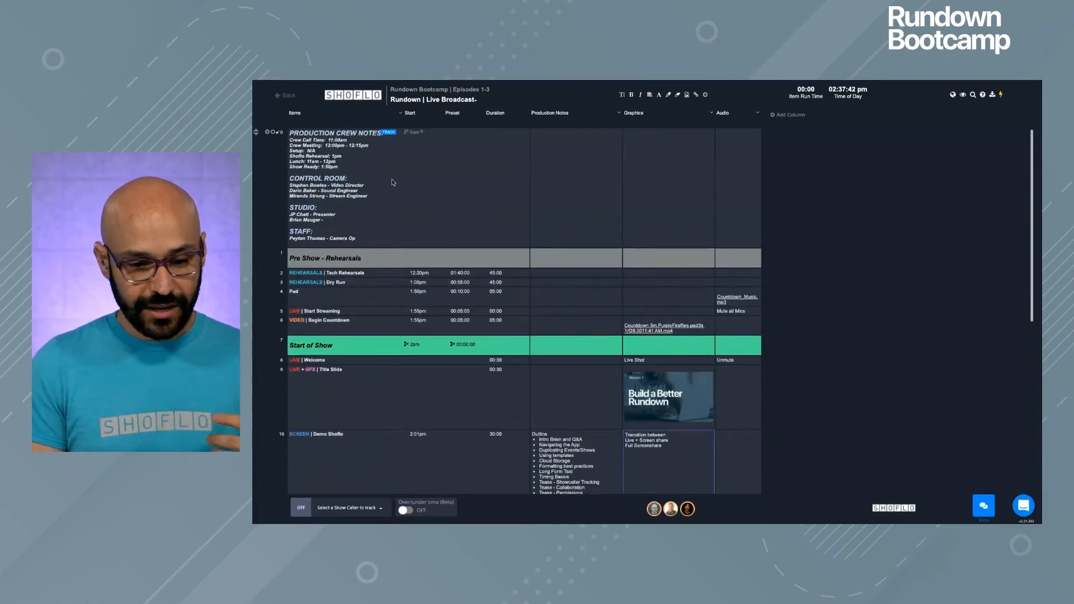
pyautogui.click(378, 185)
pyautogui.click(357, 181)
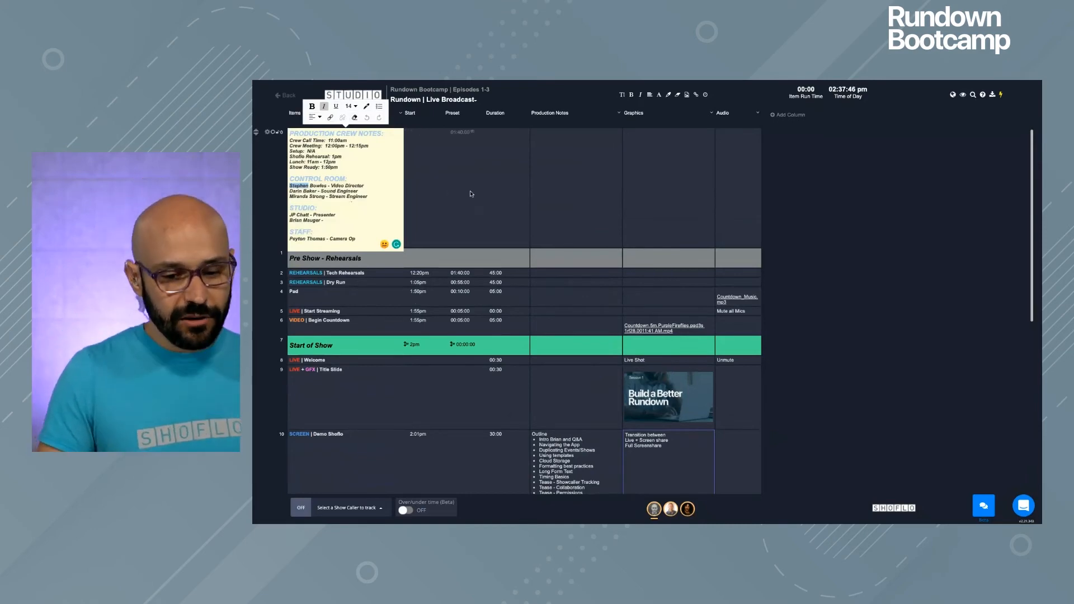
pyautogui.click(589, 200)
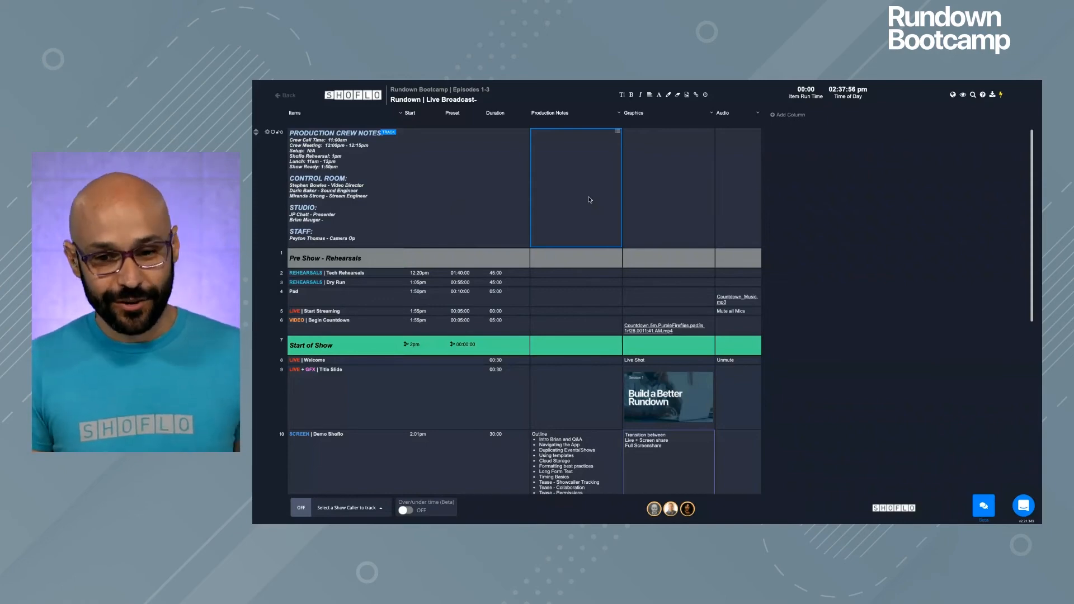
# Switch to the Rundown | Company Meeting rundown and track the Highlight Reel item
pyautogui.click(452, 101)
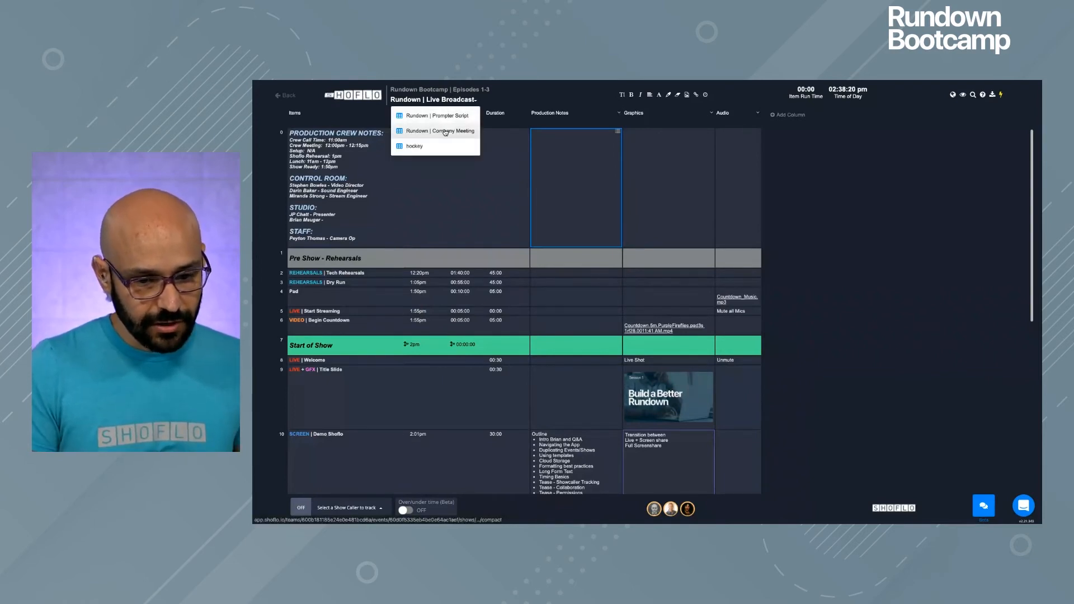
pyautogui.click(444, 131)
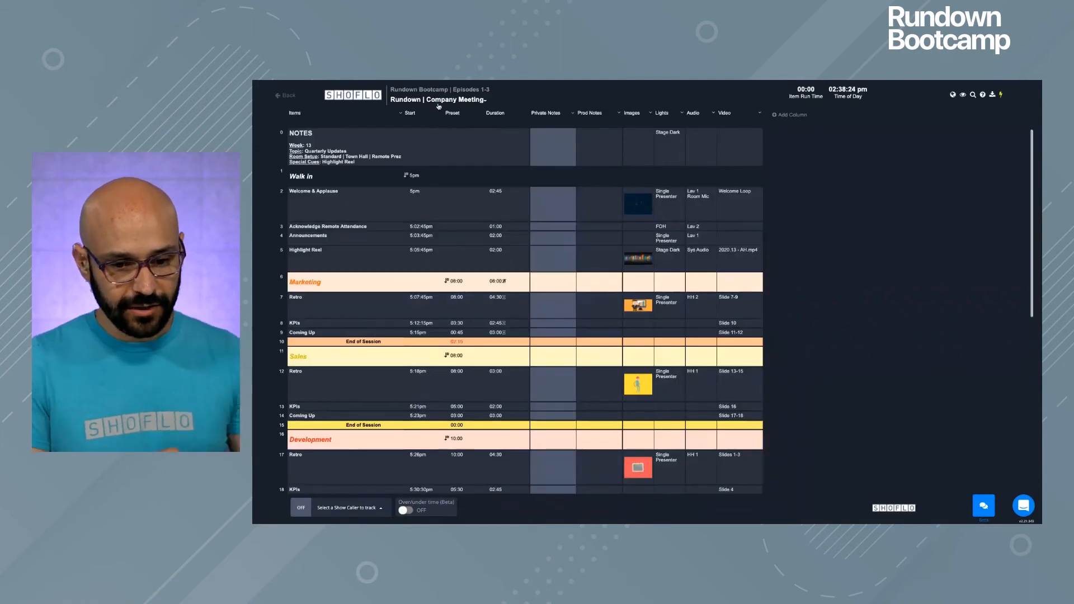
pyautogui.moveTo(387, 254)
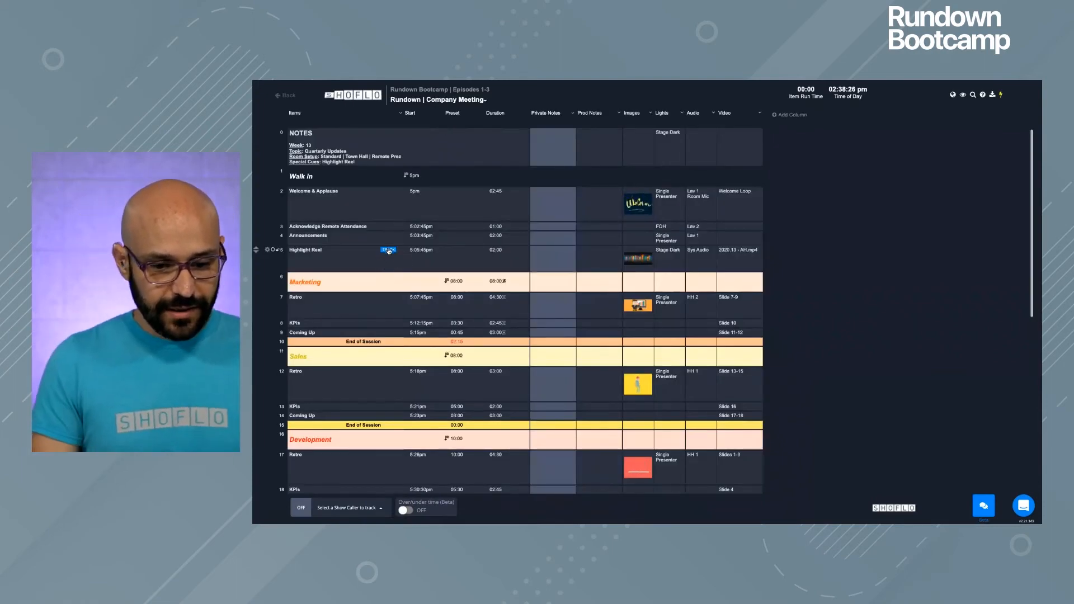
pyautogui.click(388, 250)
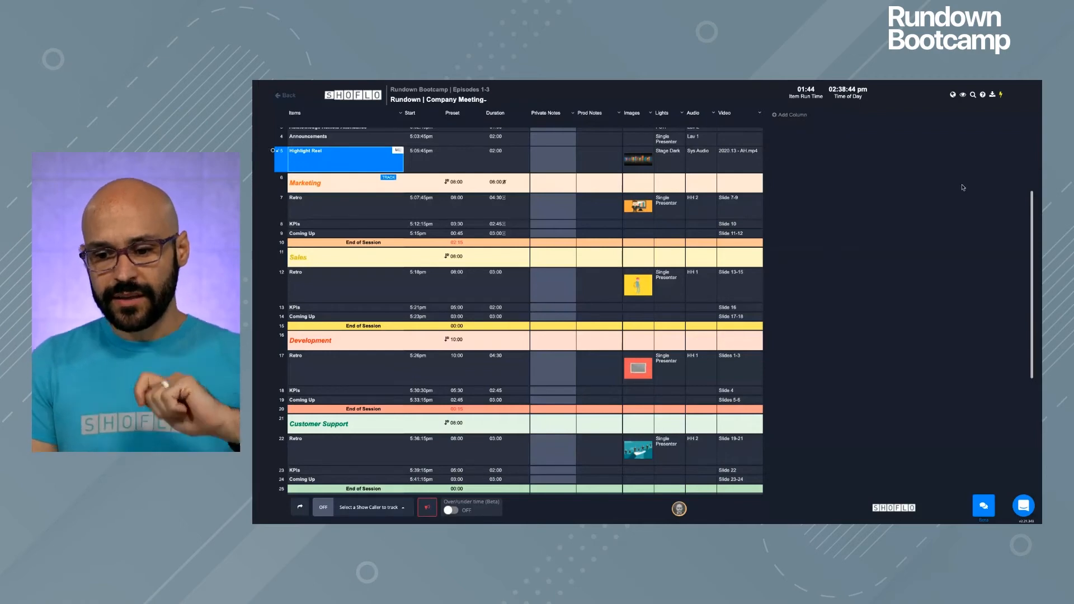
# Make the Prod Notes, Images and Lights columns visible in the Company Meeting Guest Pass
pyautogui.click(992, 96)
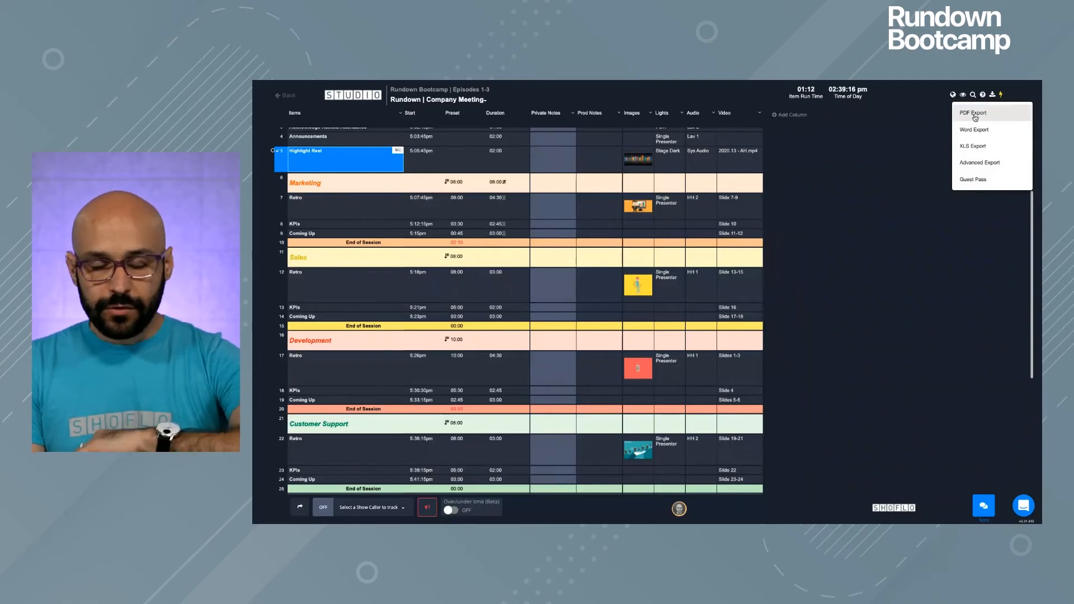
pyautogui.click(967, 180)
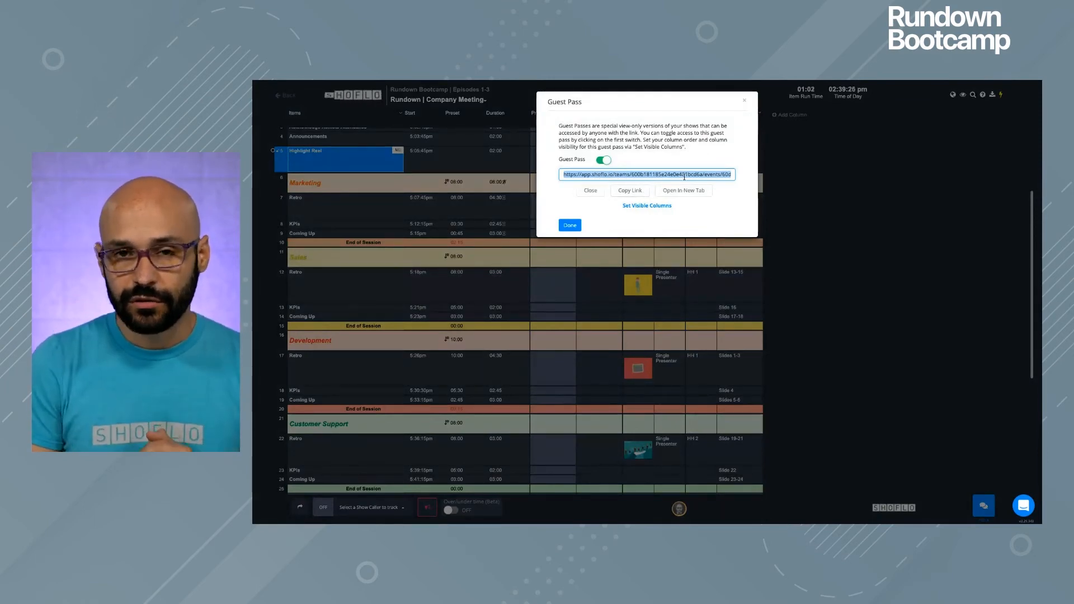
pyautogui.click(653, 206)
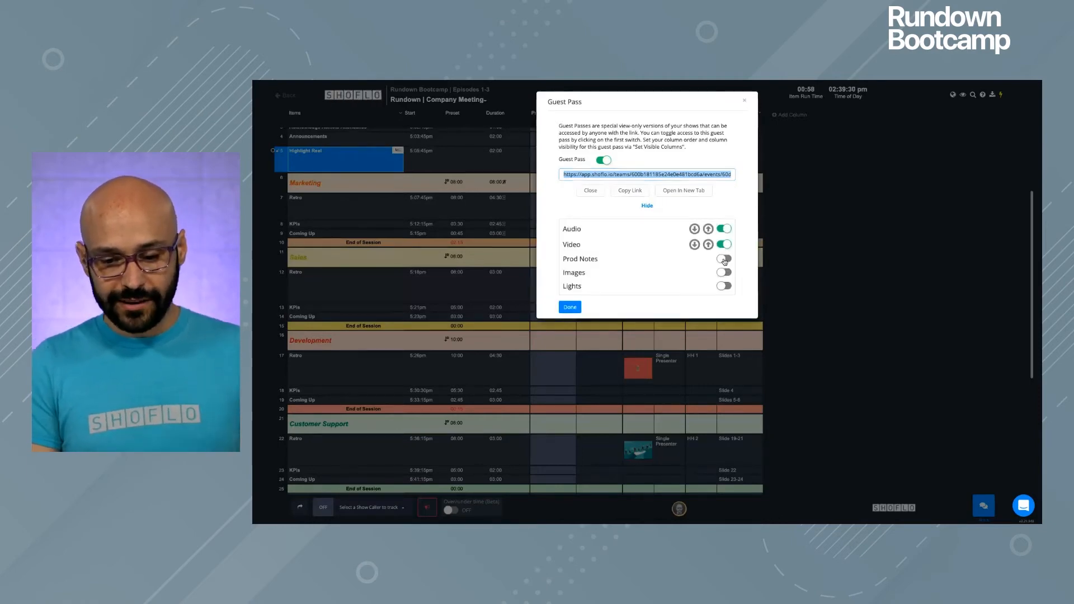
pyautogui.click(724, 260)
pyautogui.click(724, 275)
pyautogui.click(725, 291)
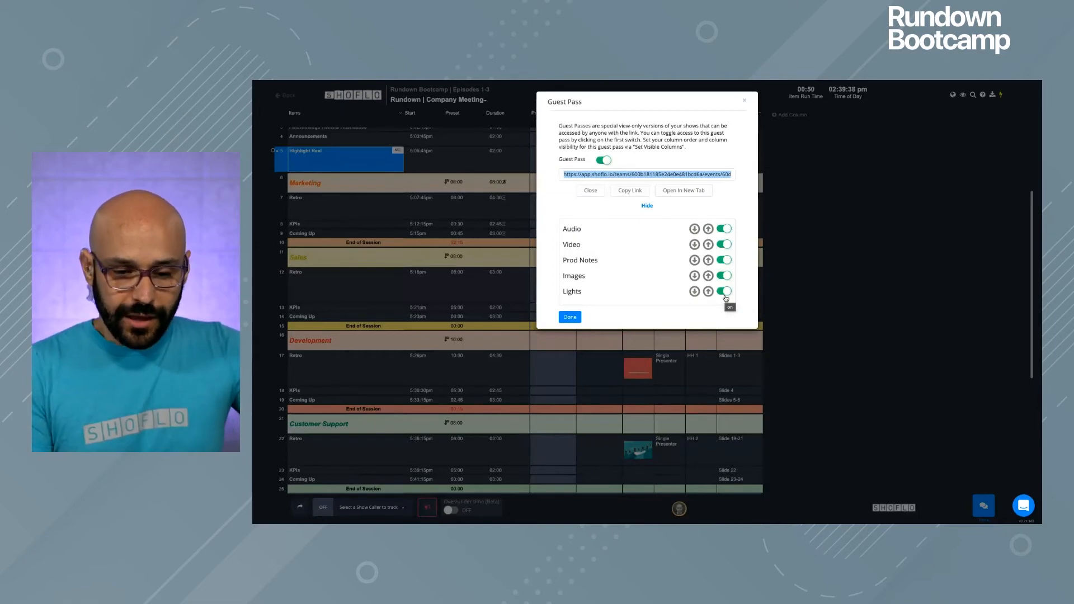
# Open the Company Meeting guest view in a new tab and review its columns and sessions
pyautogui.click(677, 193)
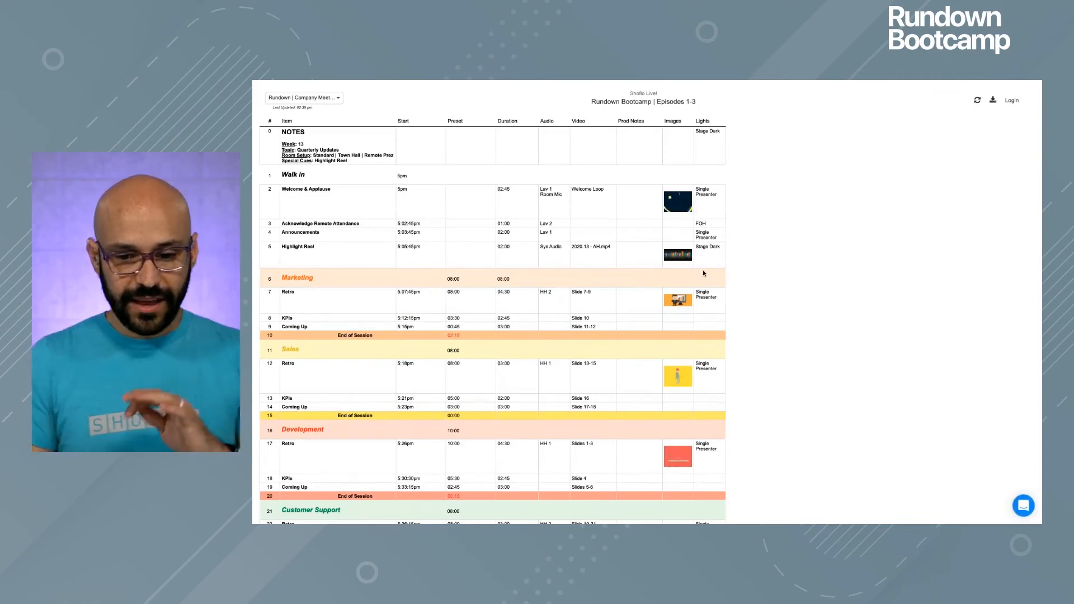
pyautogui.scroll(-5, 721, 251)
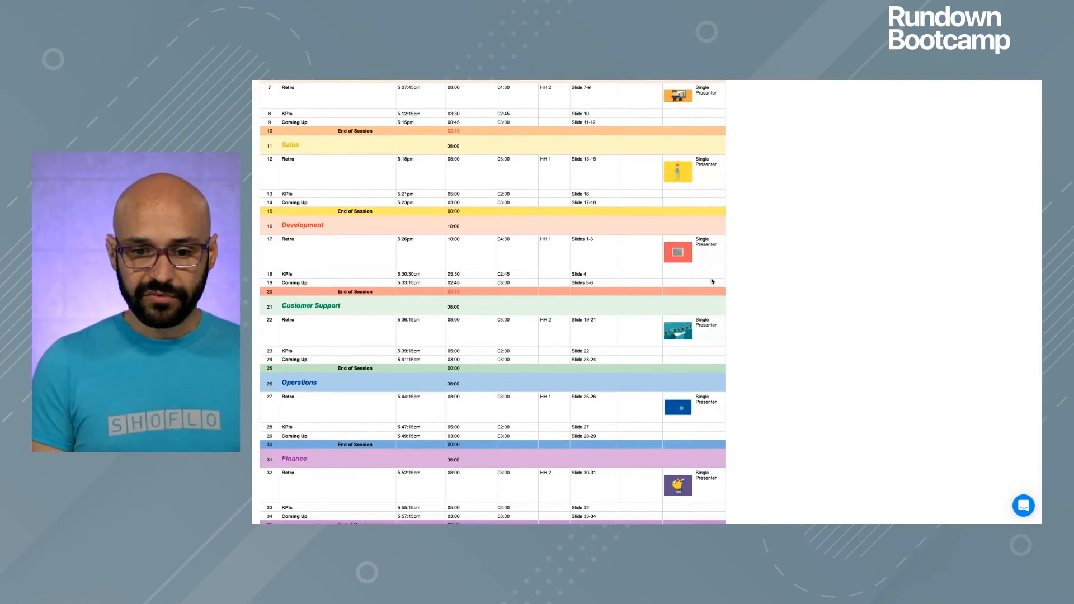
pyautogui.scroll(-2, 712, 280)
pyautogui.scroll(7, 712, 281)
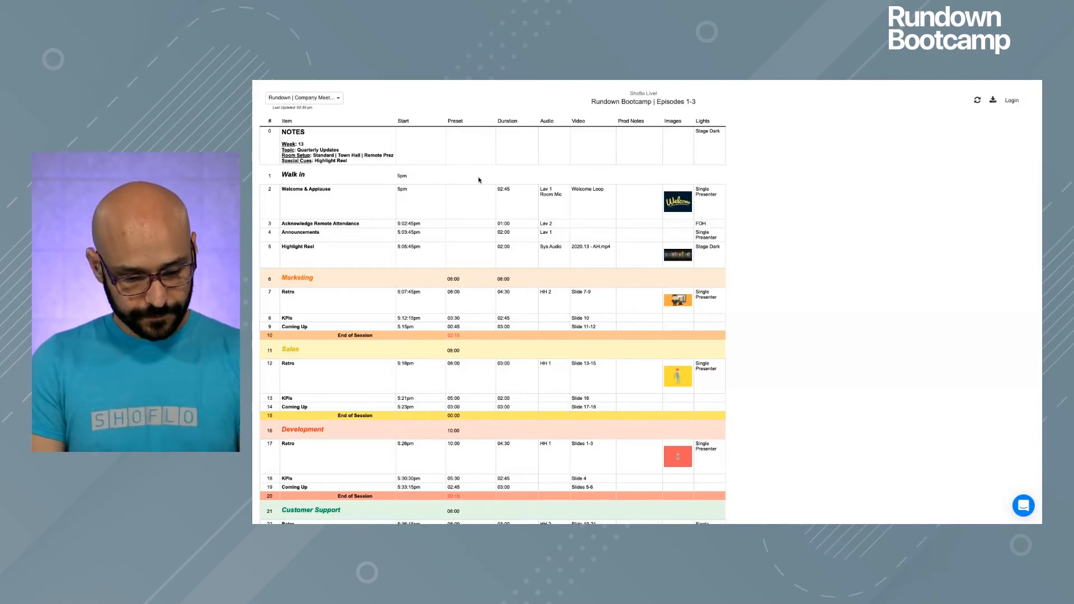
# Close the guest view and the Guest Pass settings, and stop tracking the Highlight Reel item
pyautogui.moveTo(355, 81)
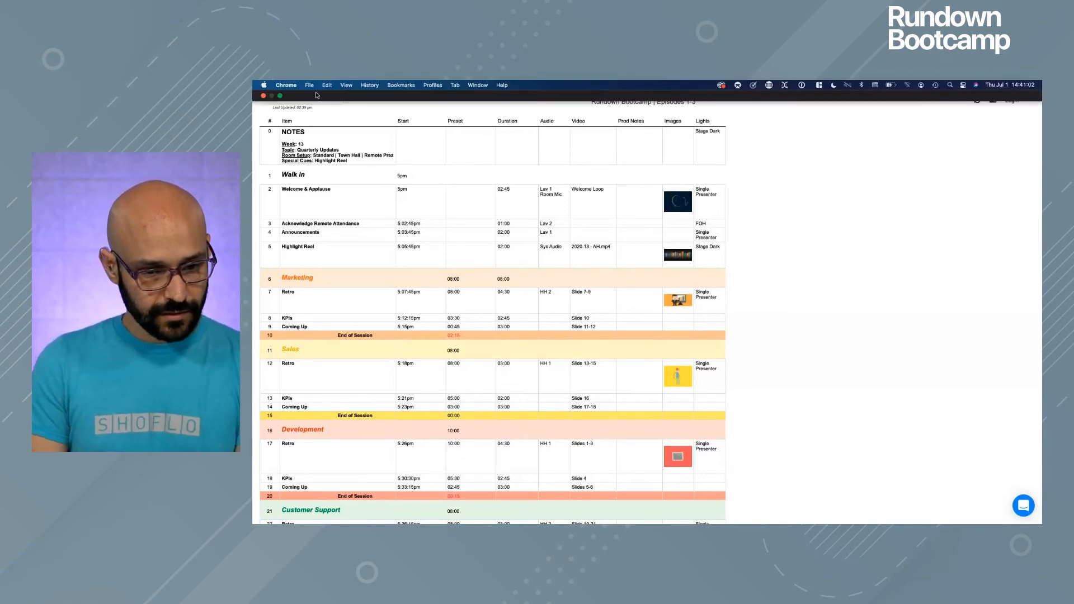
pyautogui.click(280, 96)
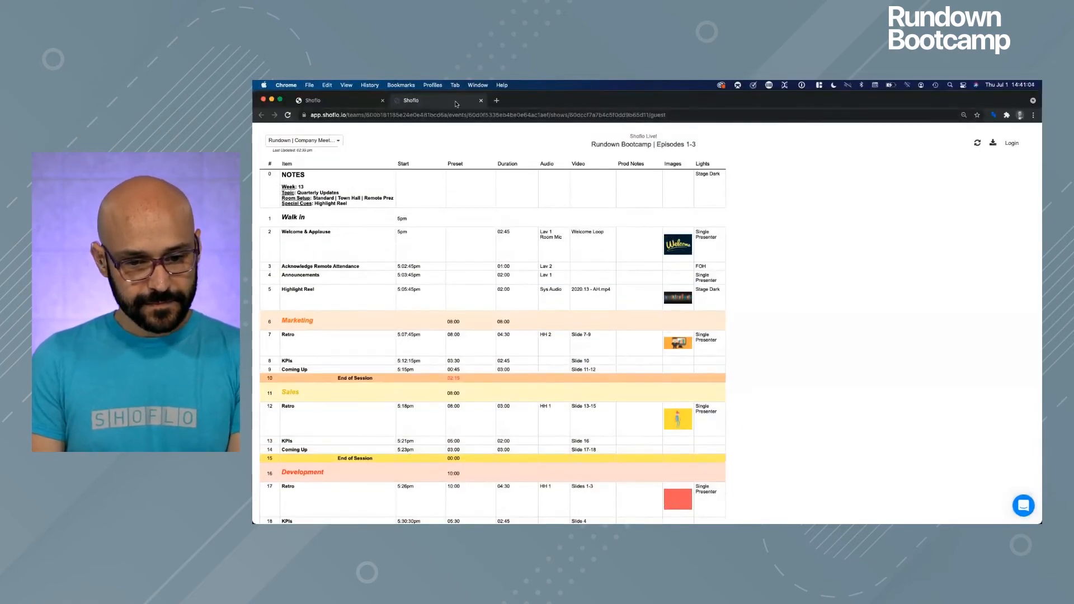
pyautogui.click(481, 101)
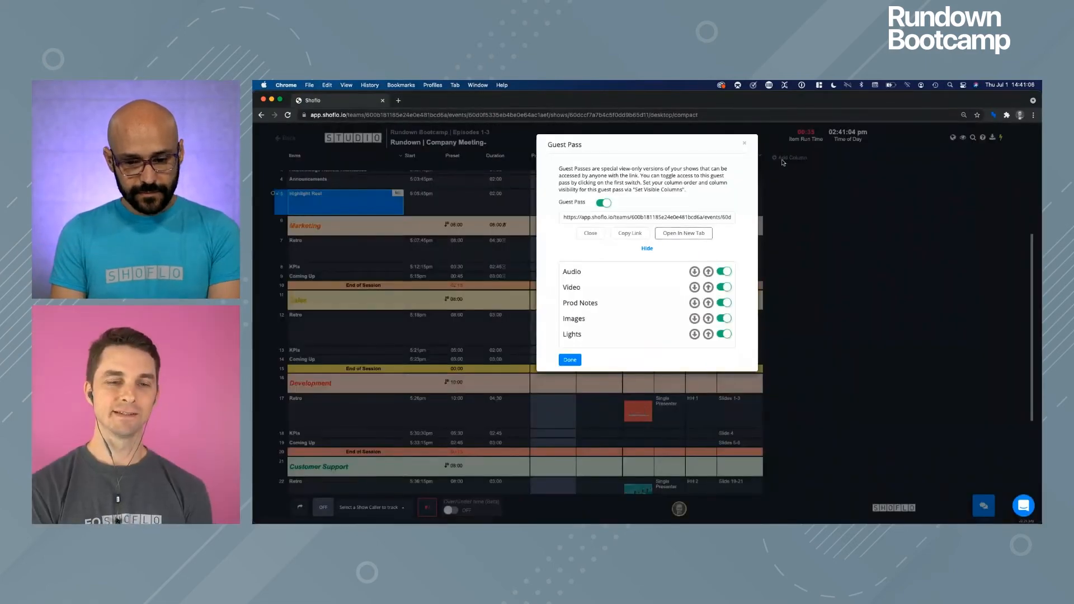
pyautogui.click(745, 143)
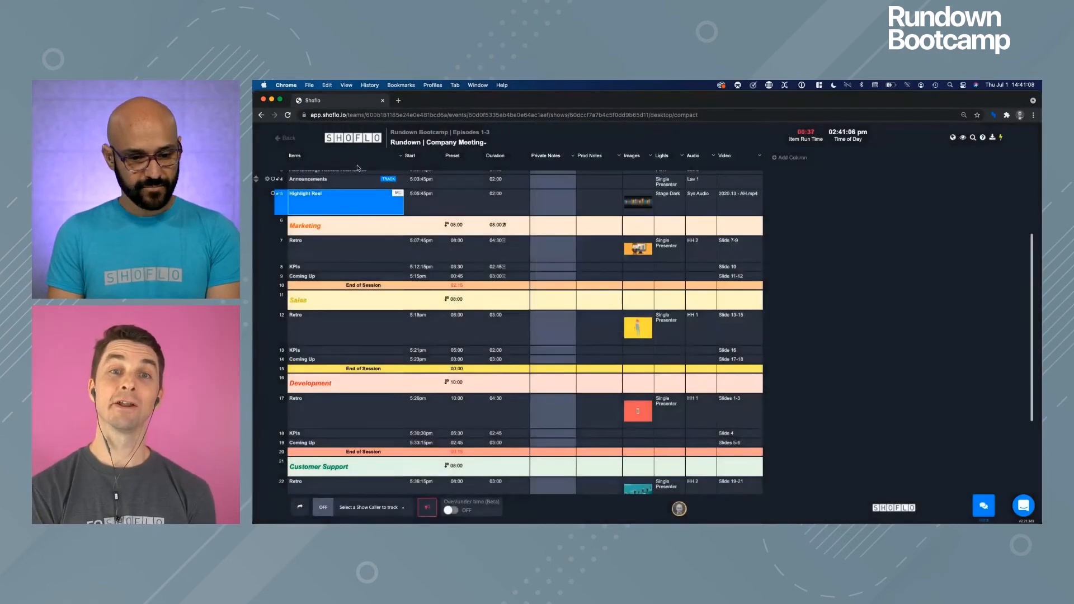
pyautogui.click(429, 506)
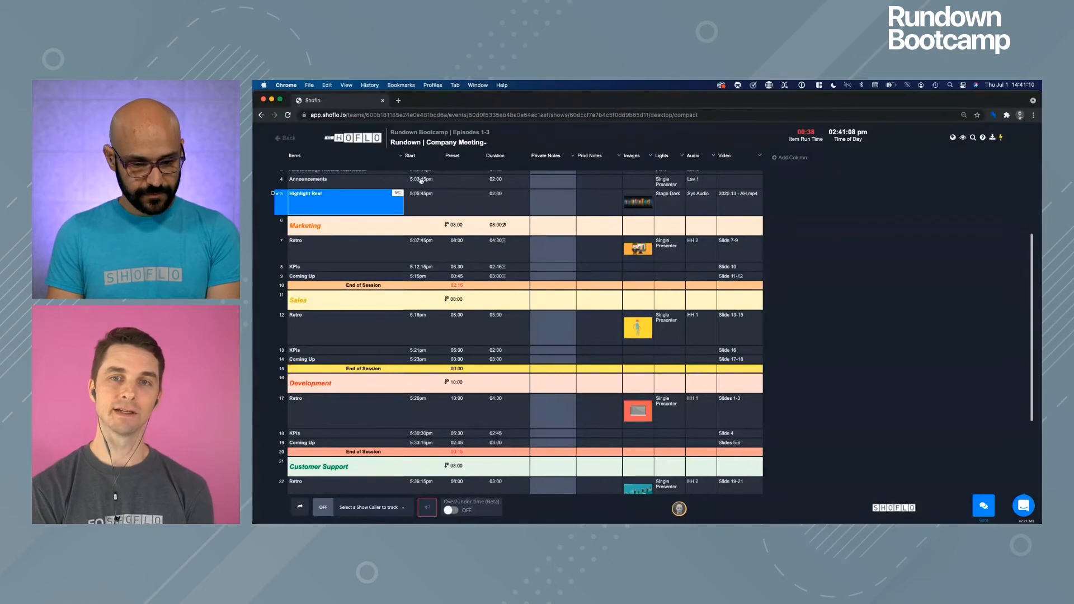
# Open Rundown | Live Broadcast from the event dashboard and hide Production Notes in its Guest Pass
pyautogui.click(412, 134)
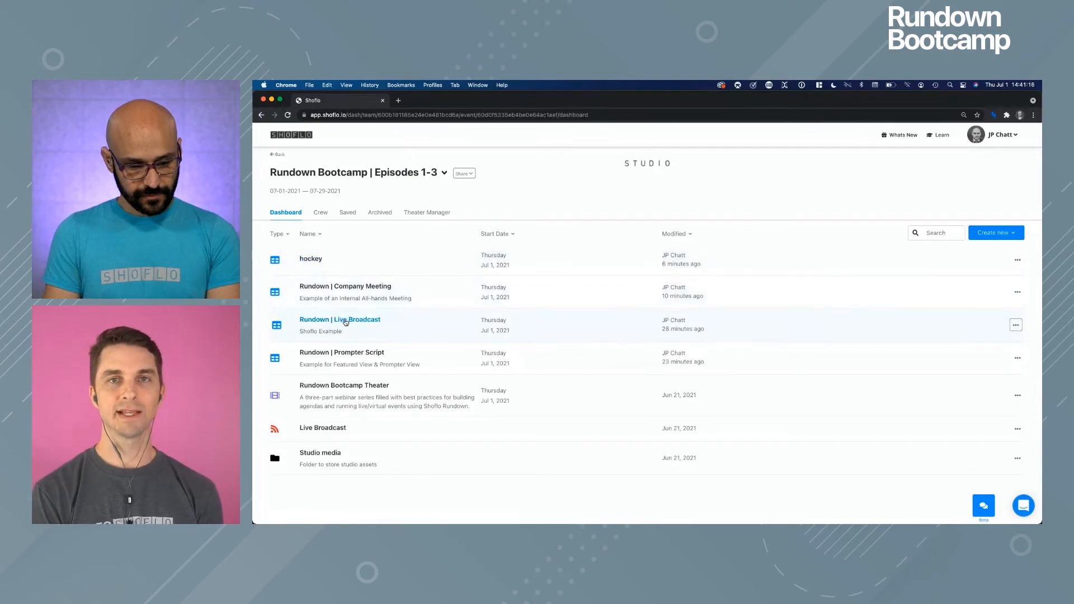
pyautogui.click(345, 321)
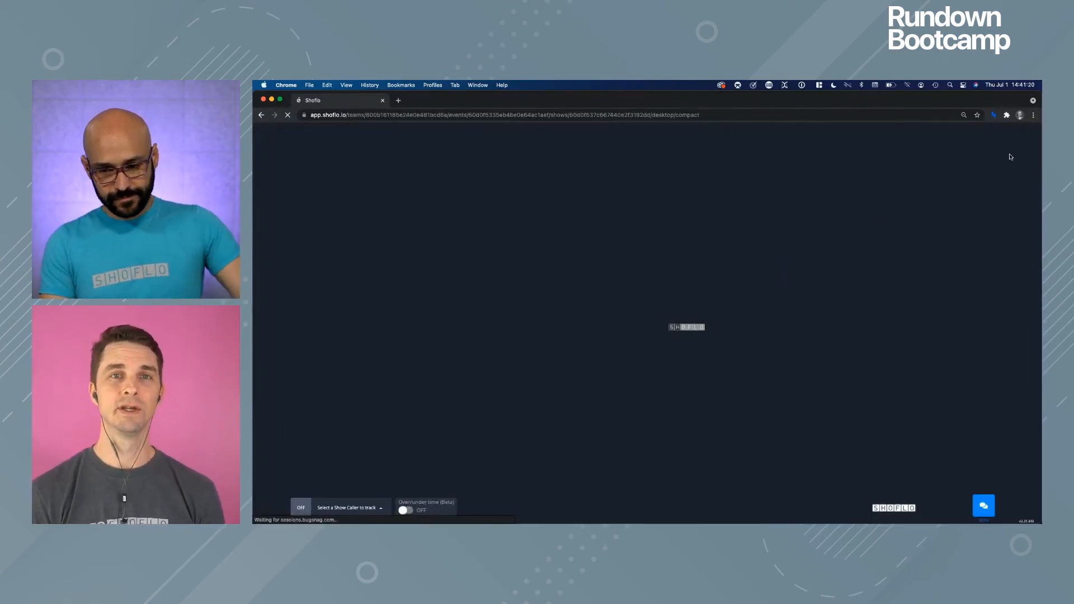
pyautogui.click(992, 138)
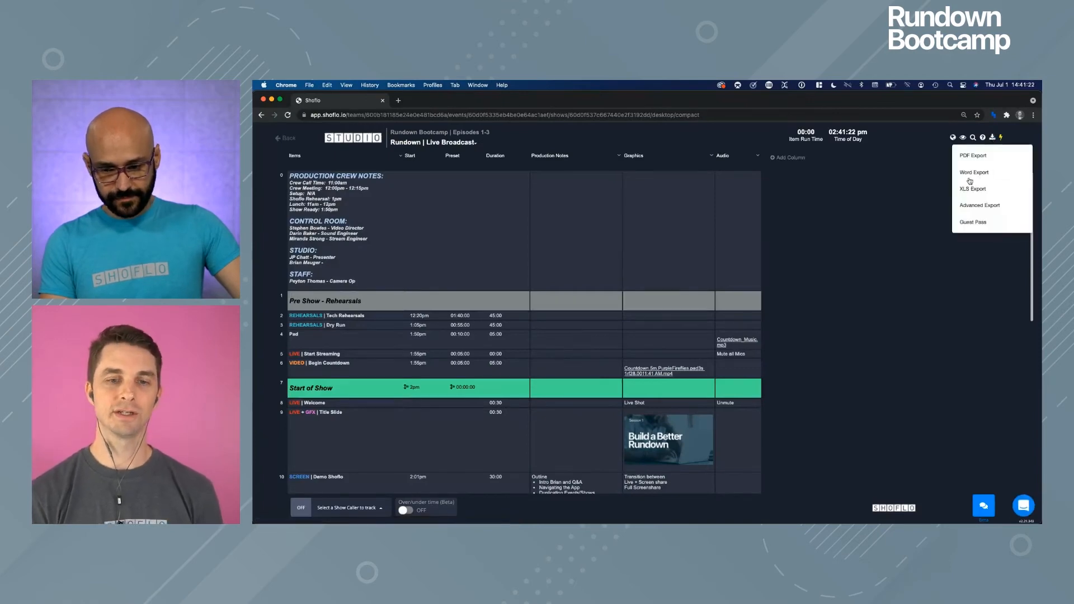
pyautogui.click(968, 223)
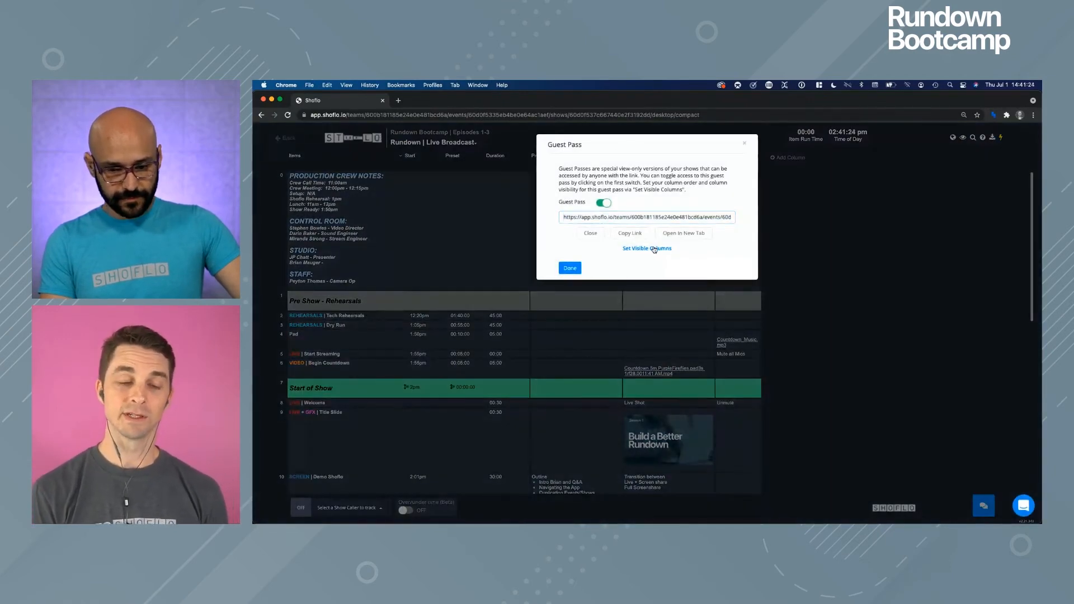
pyautogui.click(655, 244)
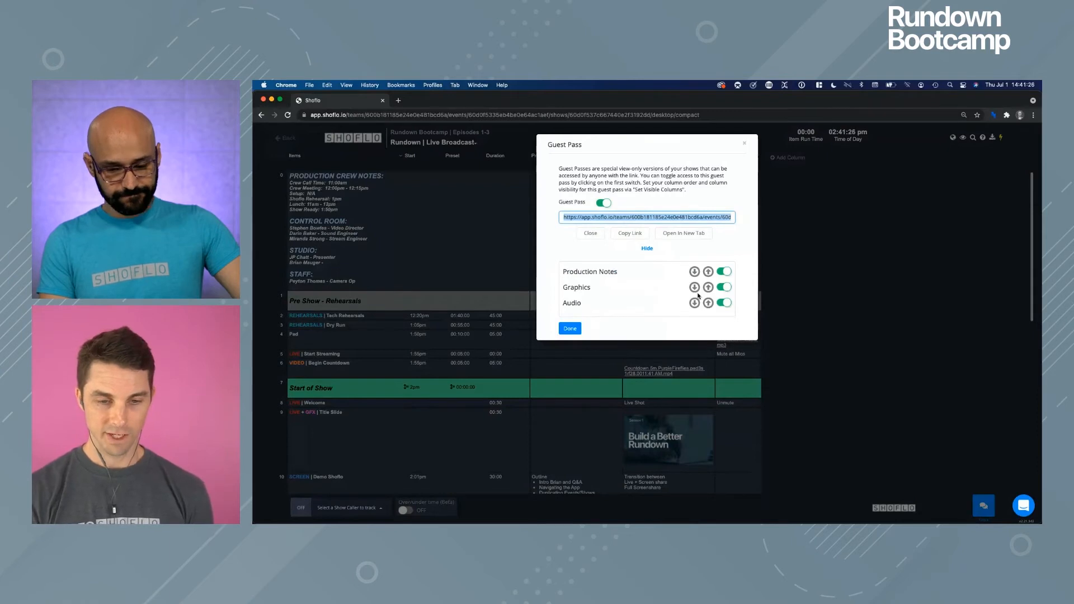
pyautogui.click(724, 271)
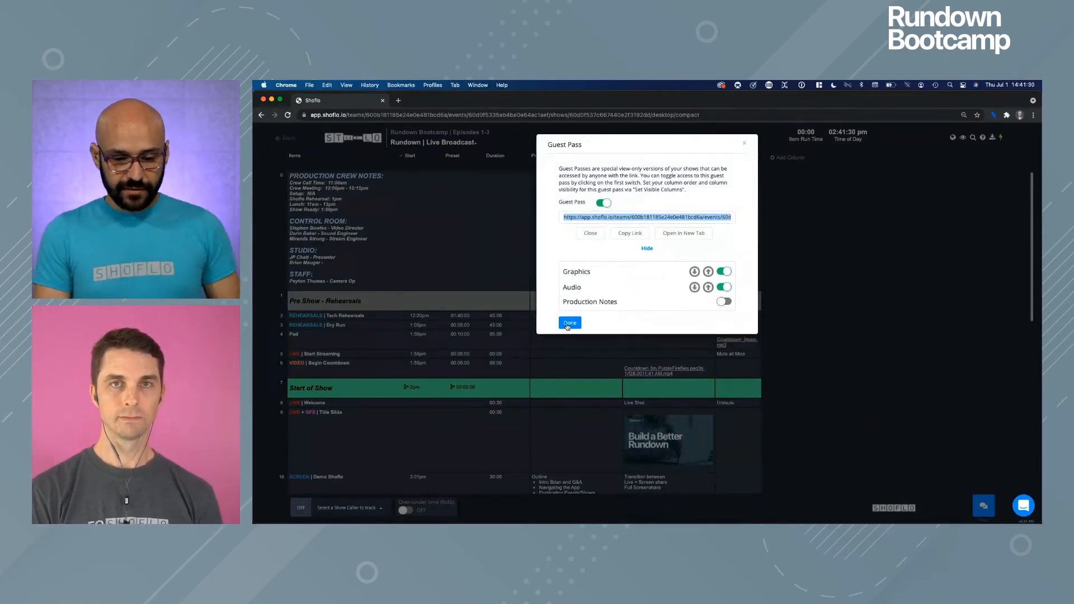
# Review the Live Broadcast guest view in a new tab through to the Post section, and return to the editable rundown
pyautogui.click(682, 233)
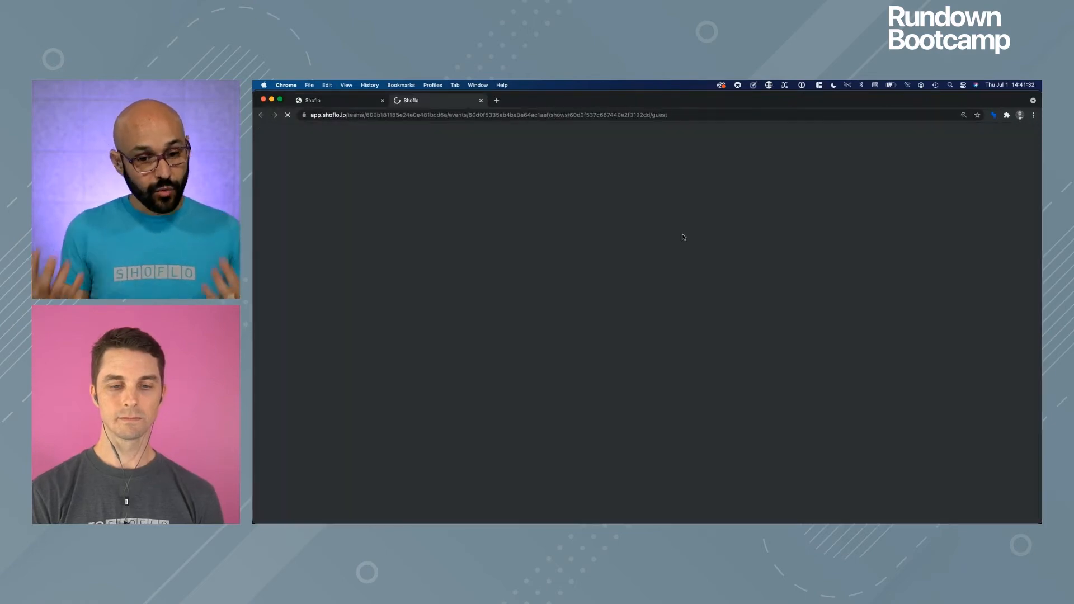
pyautogui.scroll(-2, 586, 318)
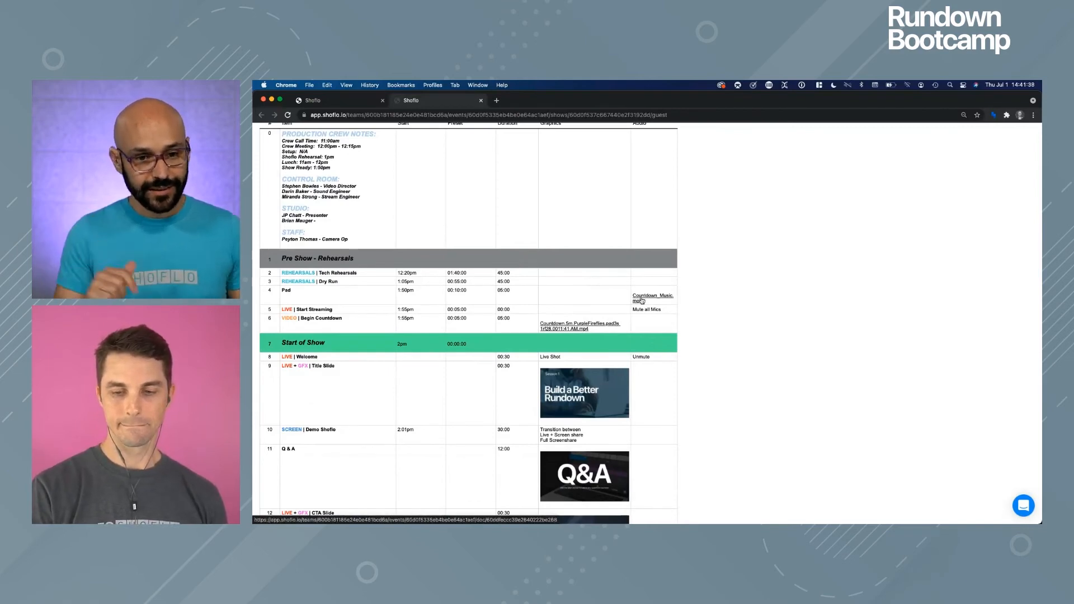
pyautogui.scroll(-2, 641, 301)
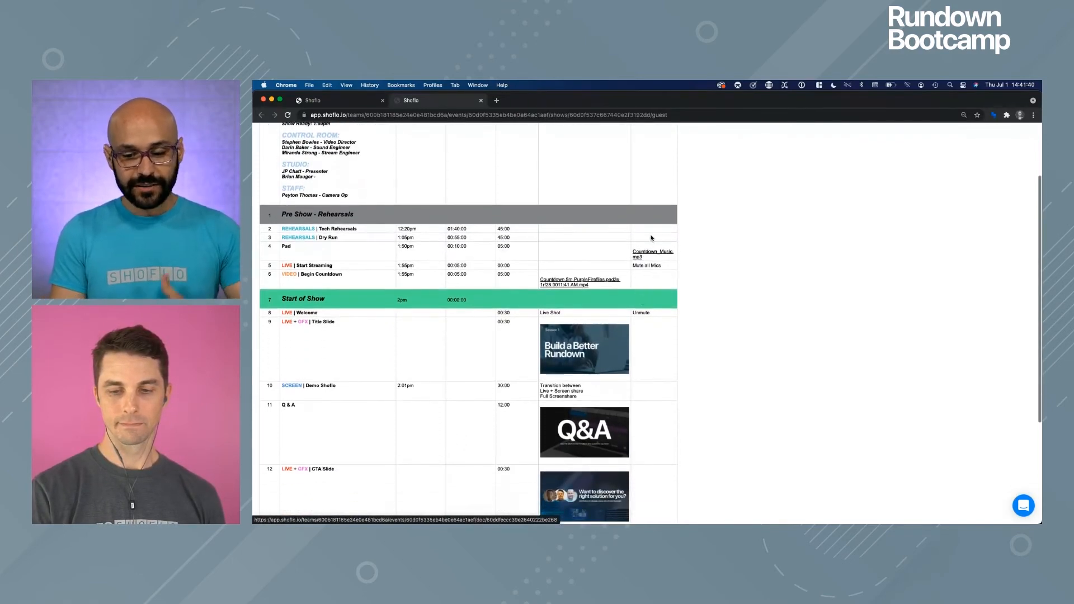
pyautogui.scroll(-7, 581, 285)
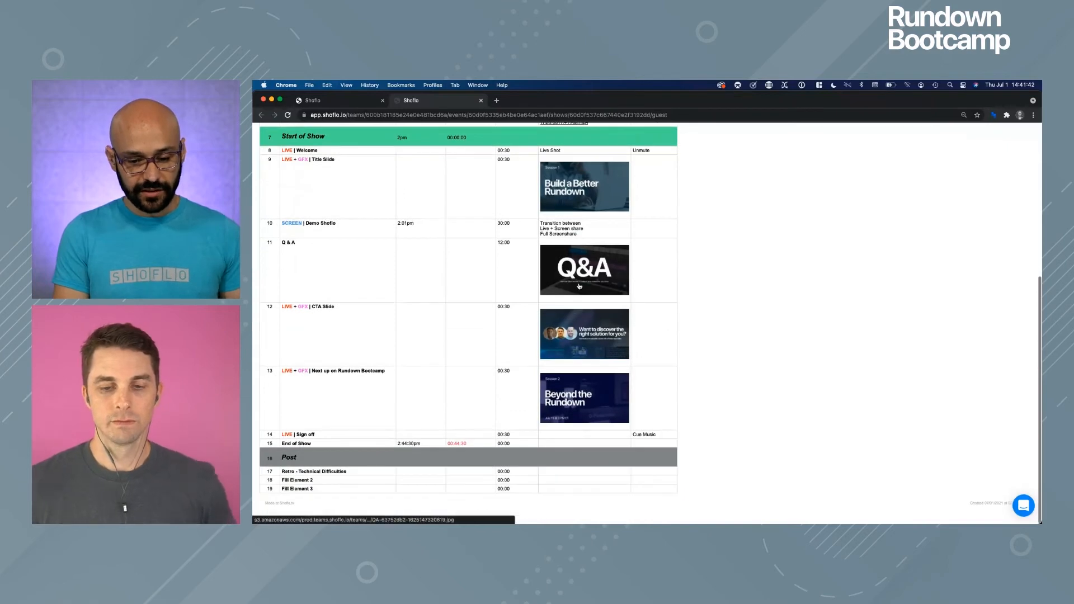
pyautogui.scroll(10, 579, 285)
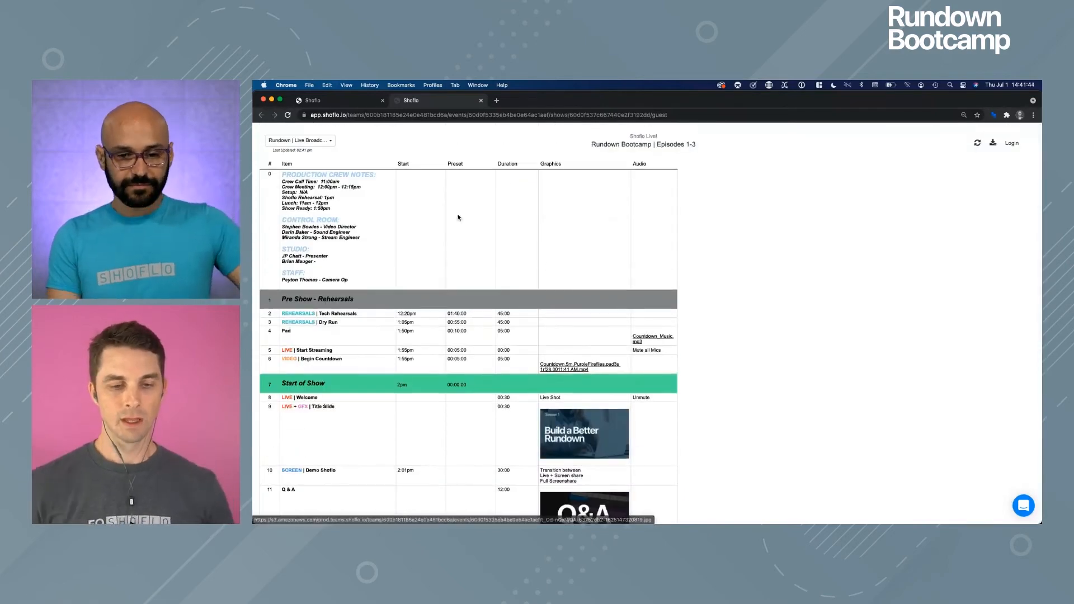
pyautogui.click(331, 103)
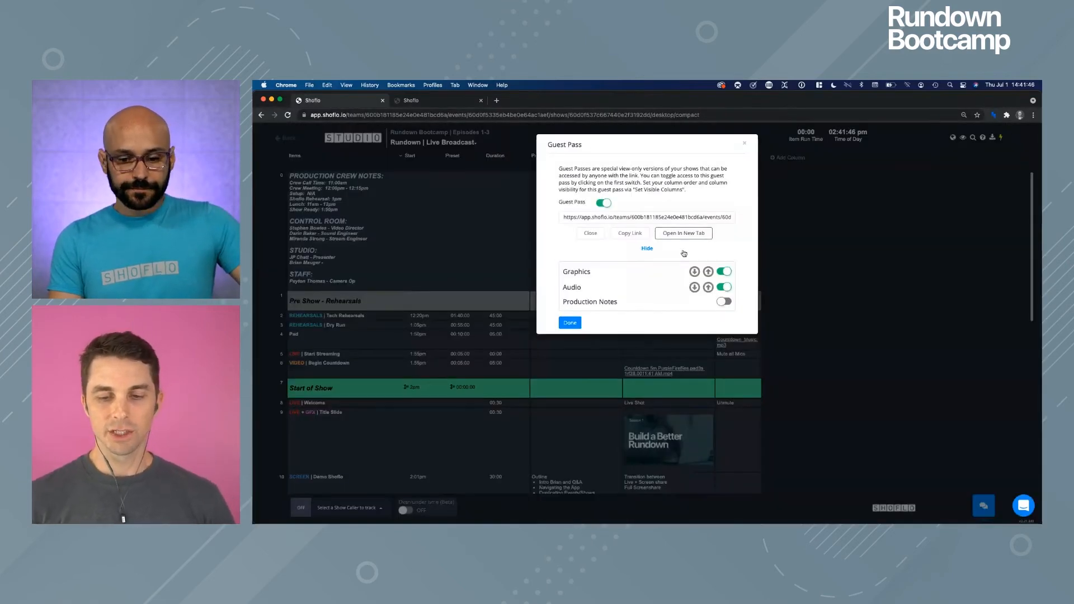
pyautogui.click(744, 145)
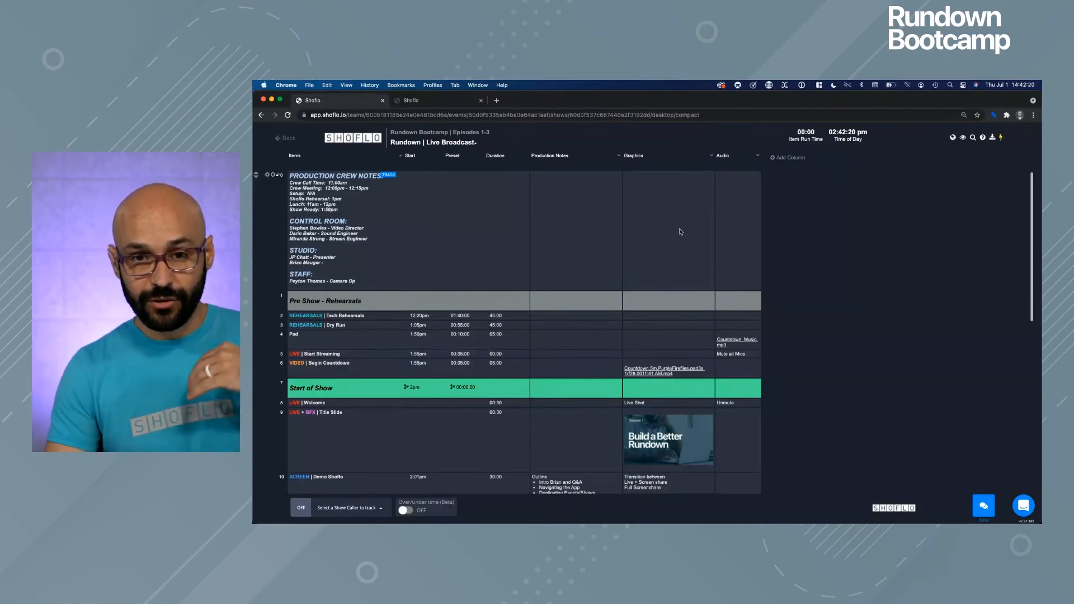
# Enter "text" in the Graphics cell of the Pre Show - Rehearsals row
pyautogui.click(637, 298)
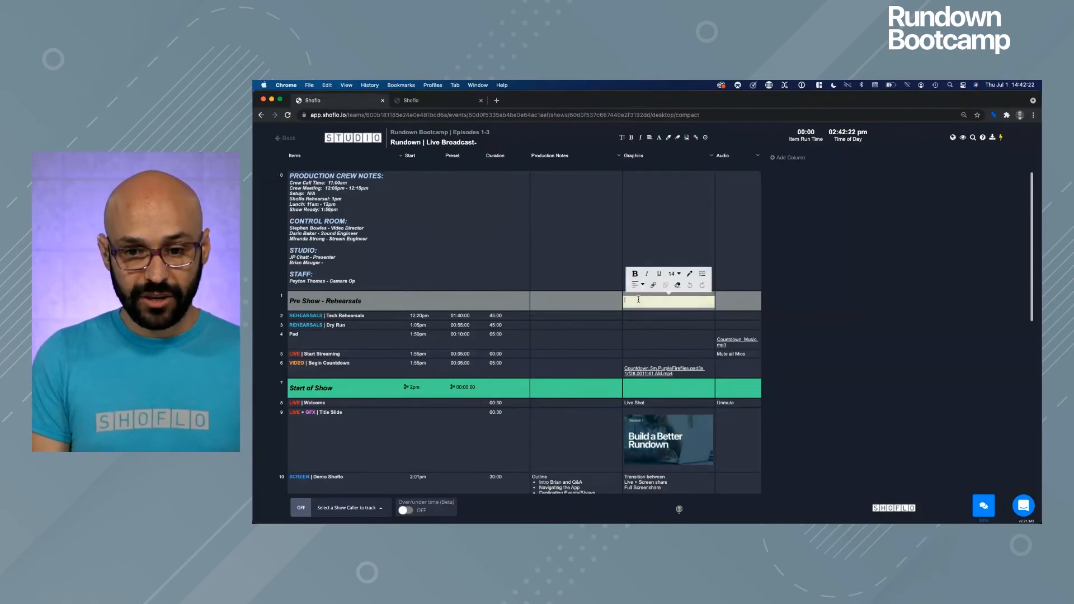
pyautogui.write('text')
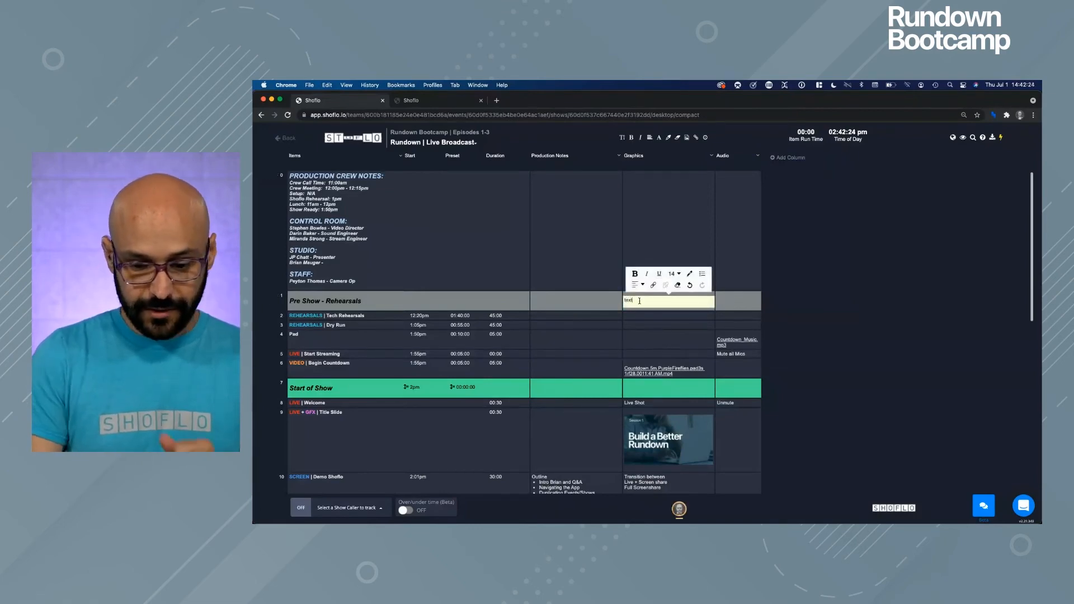
pyautogui.click(745, 245)
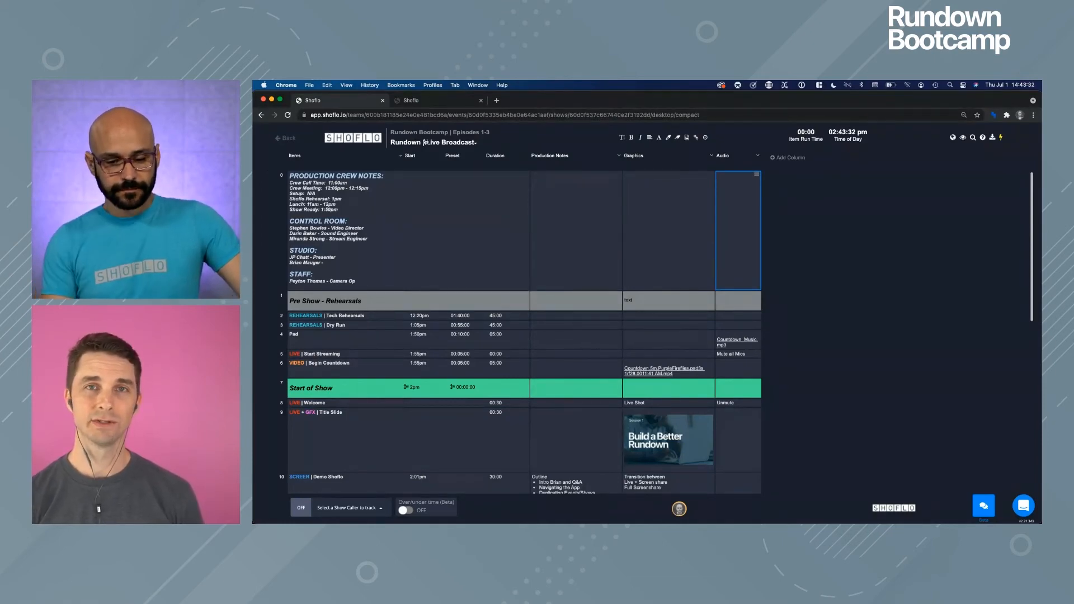
# Return to the event dashboard and create a rundown named Media List from the Default Rundown template
pyautogui.scroll(-15, 643, 437)
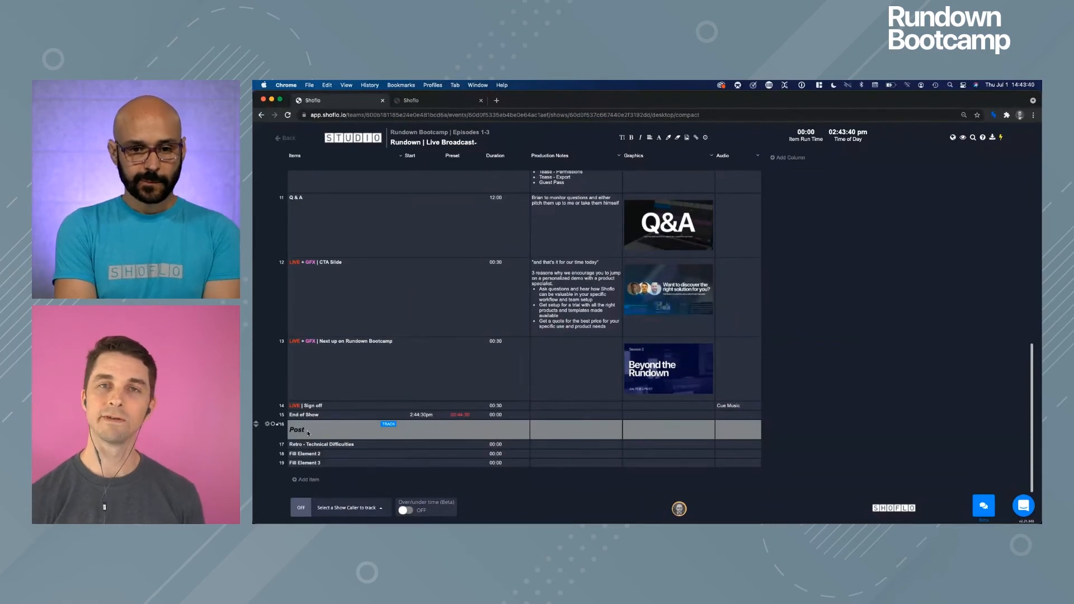
pyautogui.click(420, 135)
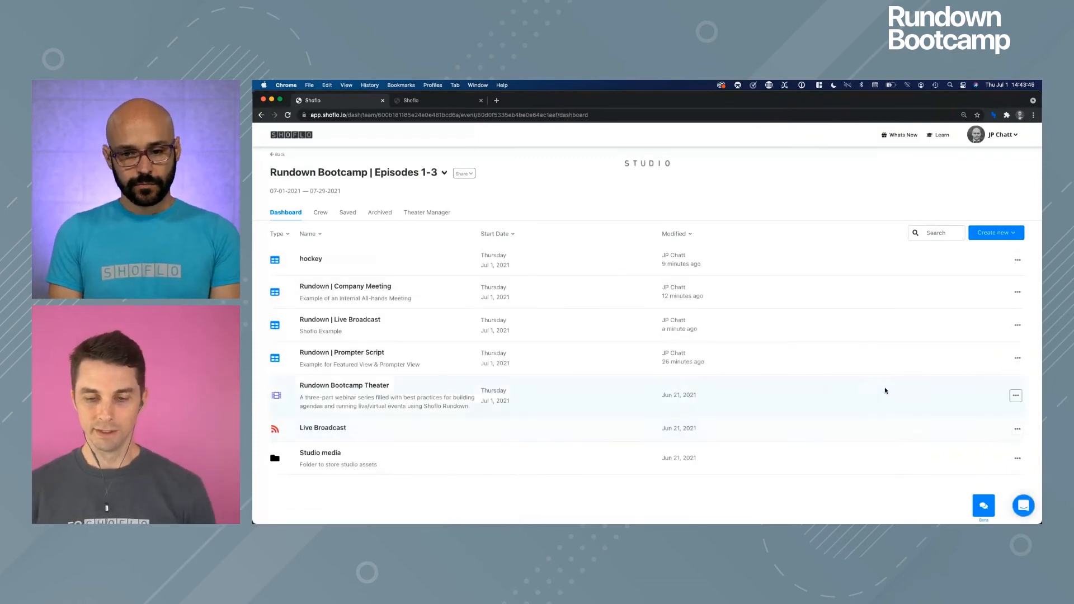
pyautogui.click(1006, 233)
pyautogui.click(995, 252)
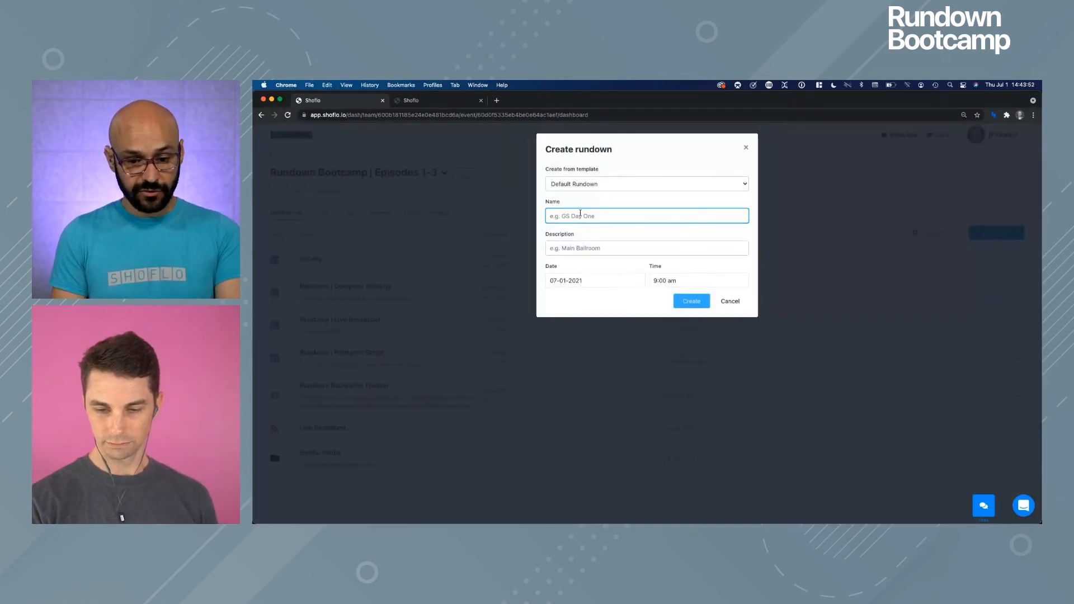
pyautogui.write('Media List')
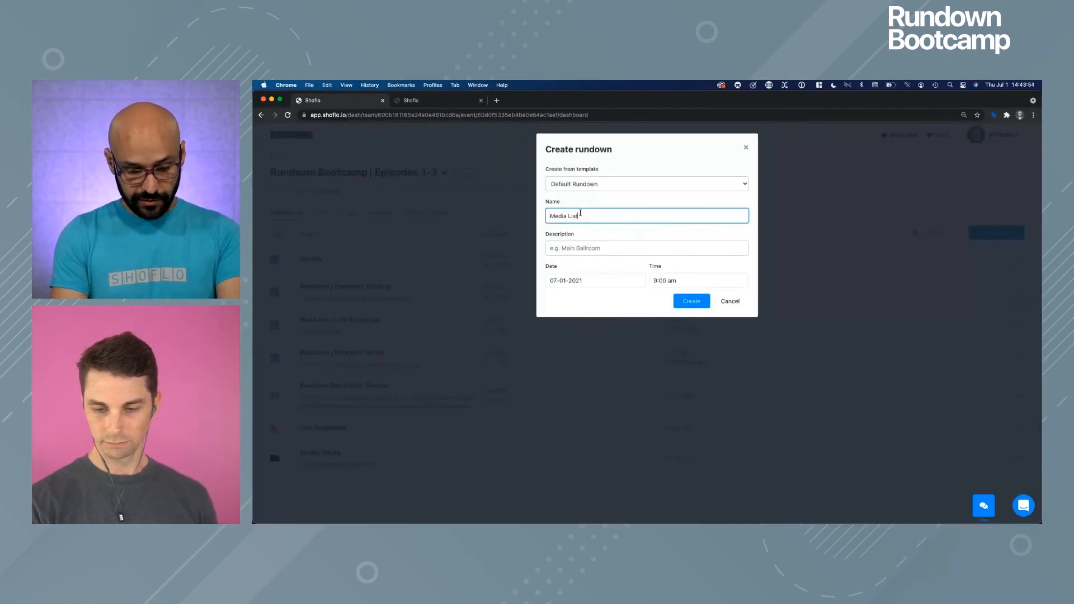
pyautogui.click(691, 301)
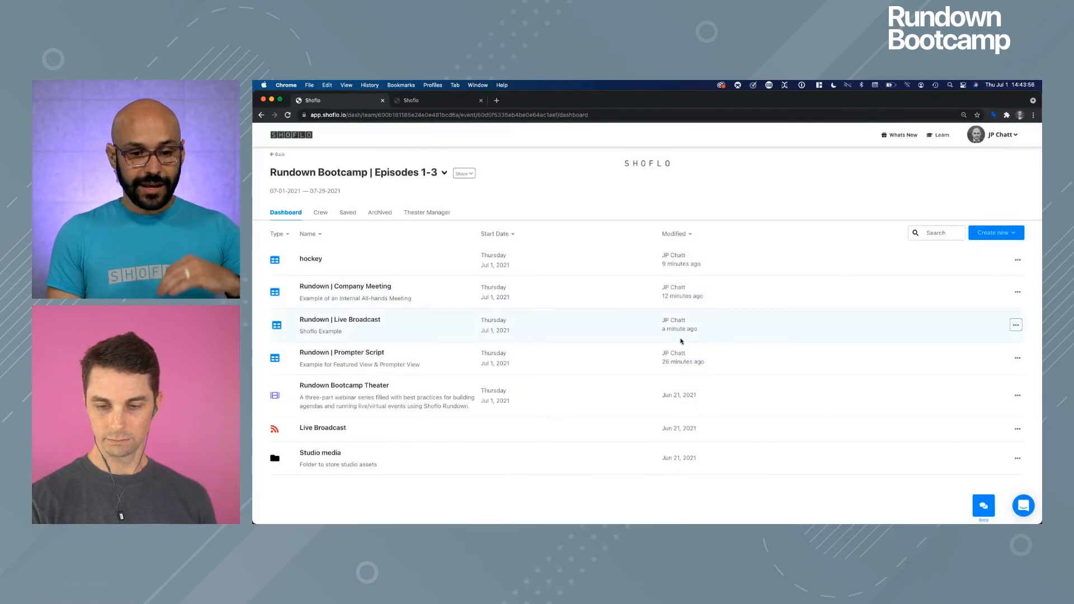
# Open the Media List rundown and set the Prod Notes column to Script Wide
pyautogui.click(313, 290)
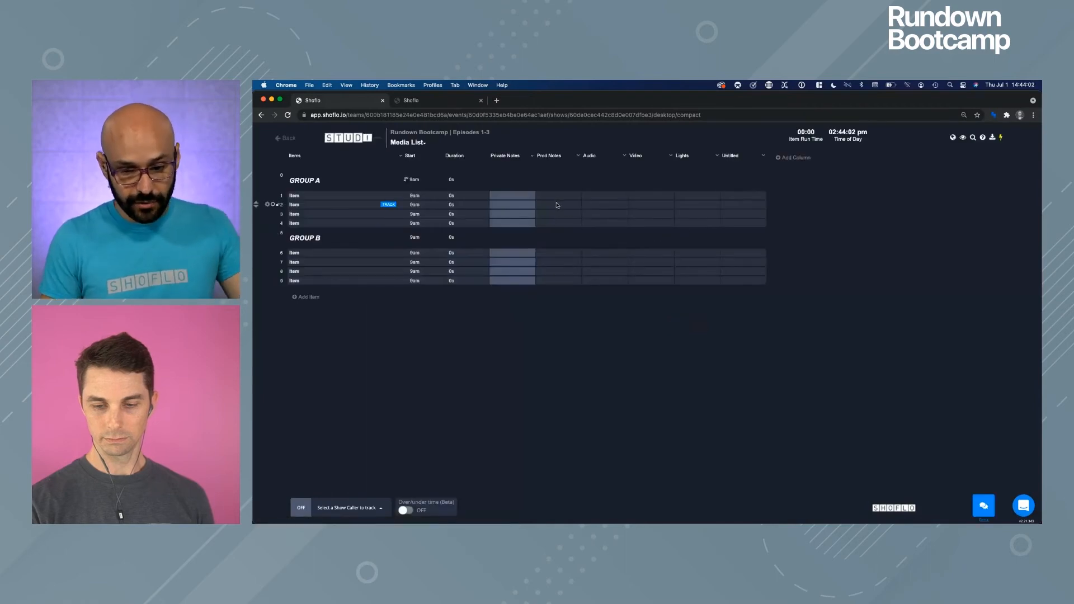
pyautogui.click(577, 156)
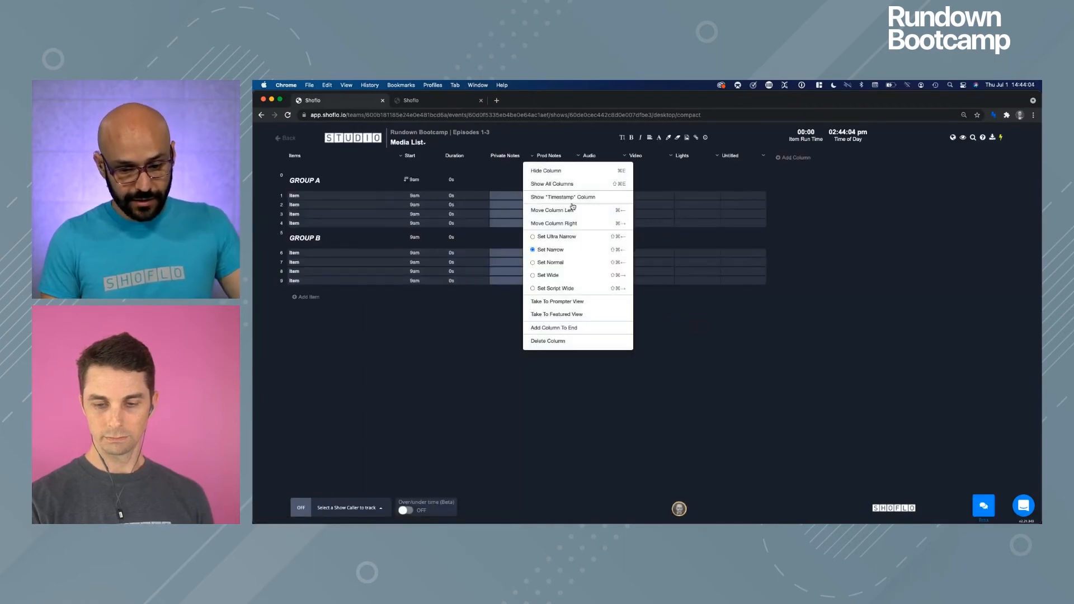
pyautogui.click(564, 288)
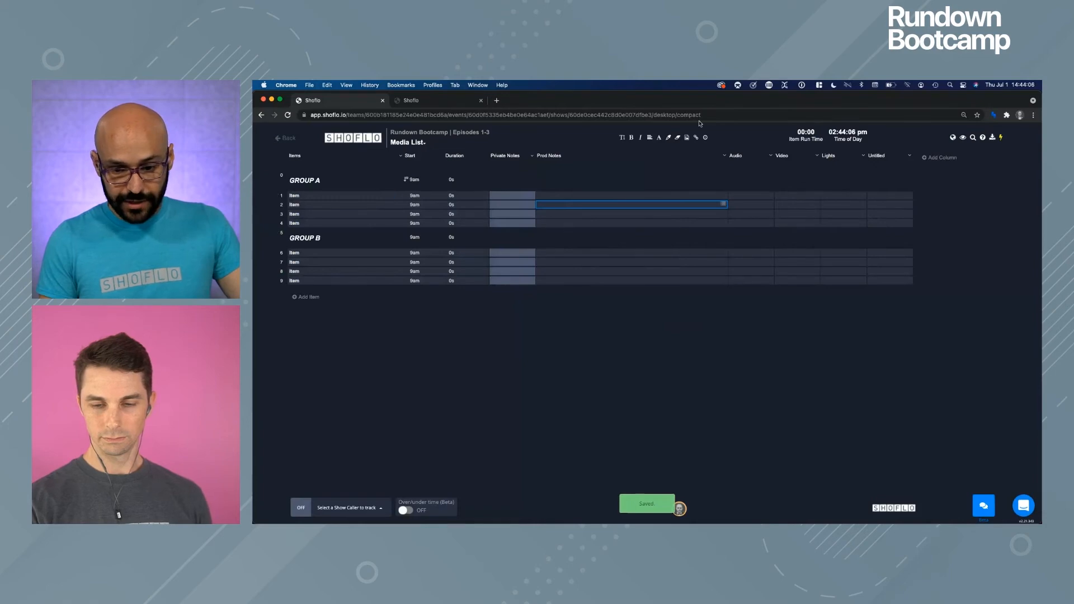
# Insert a link to the Docs file Countdown_Music.mp3 in the Prod Notes cell of item 2
pyautogui.click(698, 138)
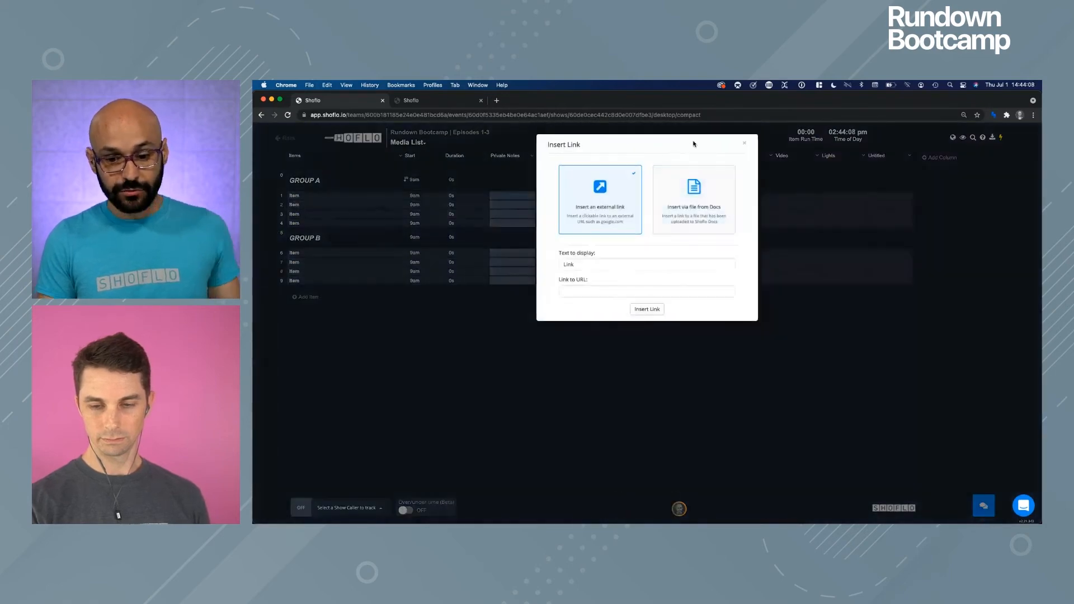
pyautogui.click(691, 189)
pyautogui.click(582, 294)
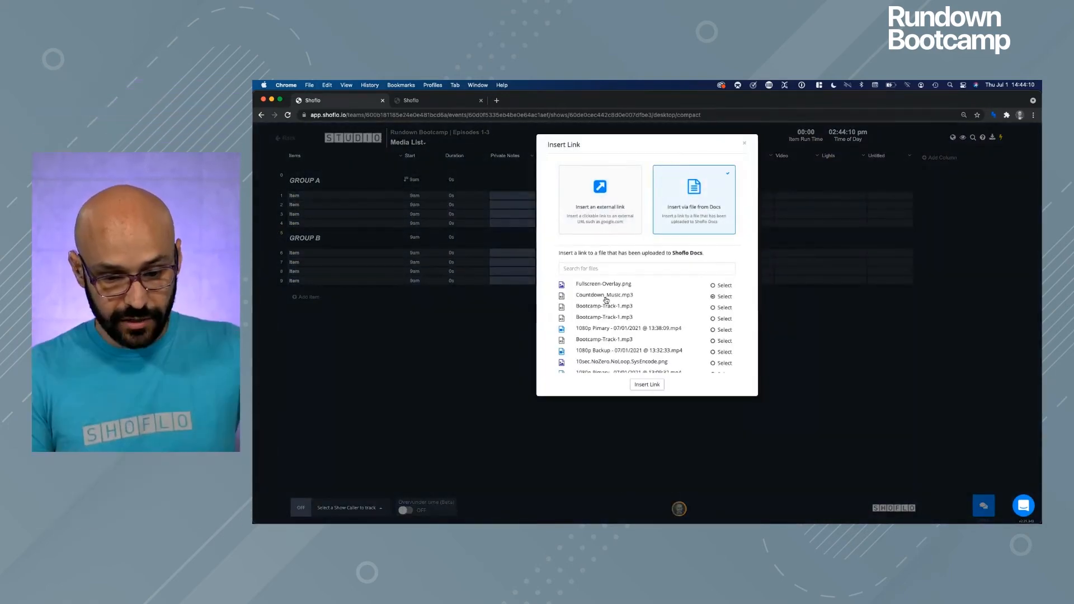
pyautogui.click(644, 384)
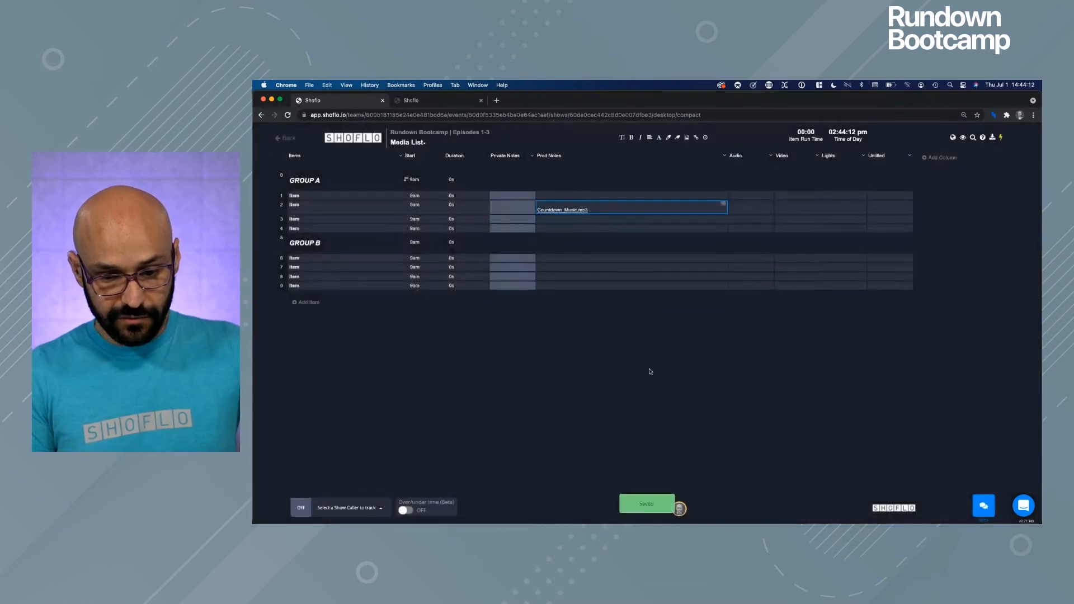
# Link the Docs file Bootcamp-Track-1.mp3 in the Prod Notes cell of item 3
pyautogui.click(696, 138)
pyautogui.click(622, 215)
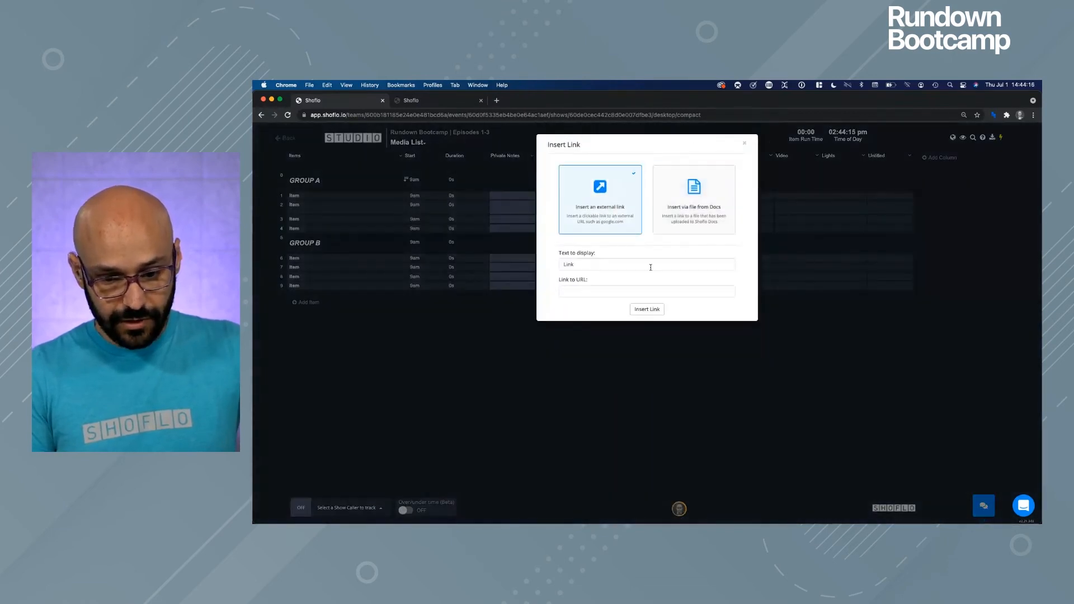
pyautogui.click(697, 202)
pyautogui.scroll(-5, 626, 321)
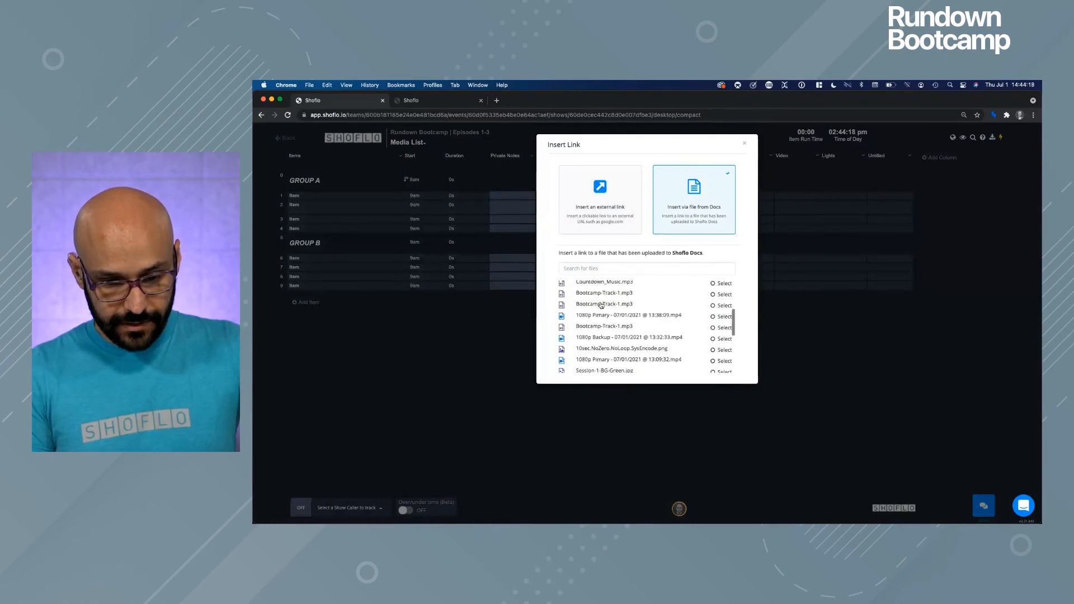
pyautogui.click(601, 305)
pyautogui.click(650, 386)
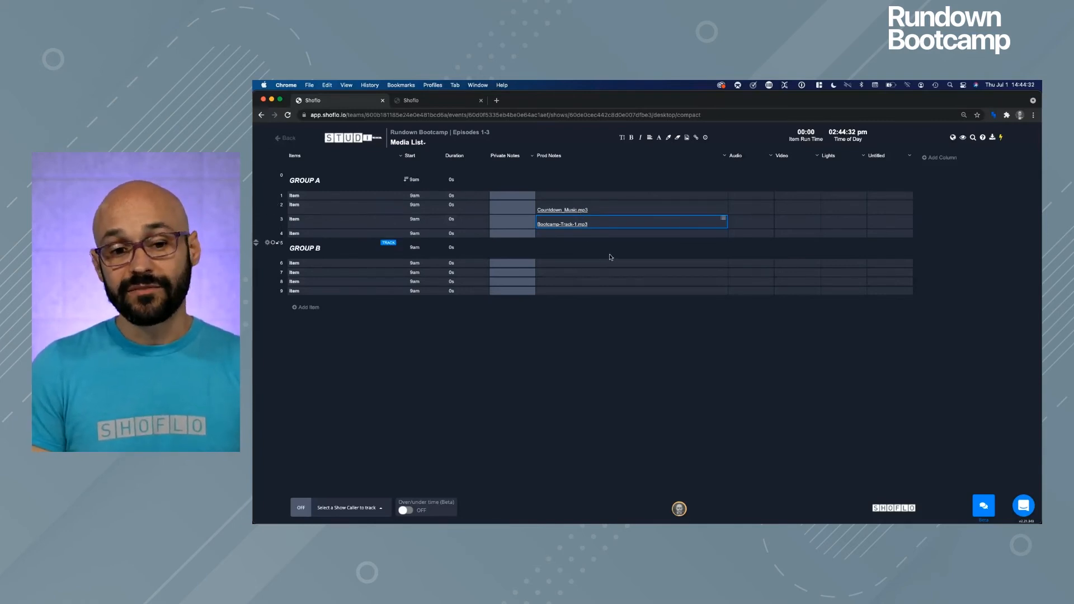
# Go back to the event dashboard to view its list of rundowns, and reopen Media List
pyautogui.click(628, 290)
pyautogui.click(455, 134)
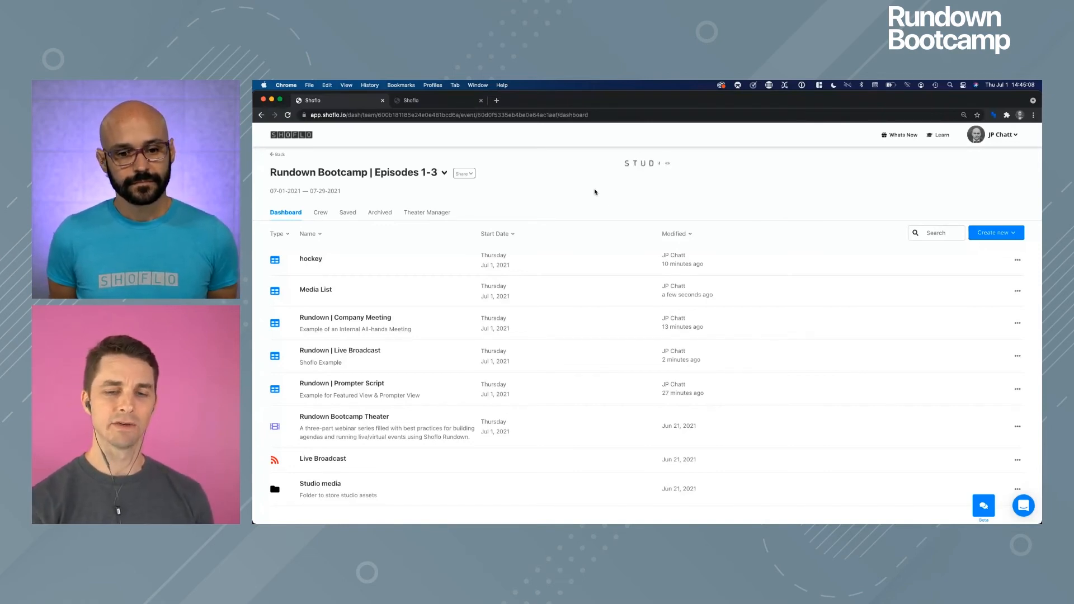
pyautogui.click(331, 290)
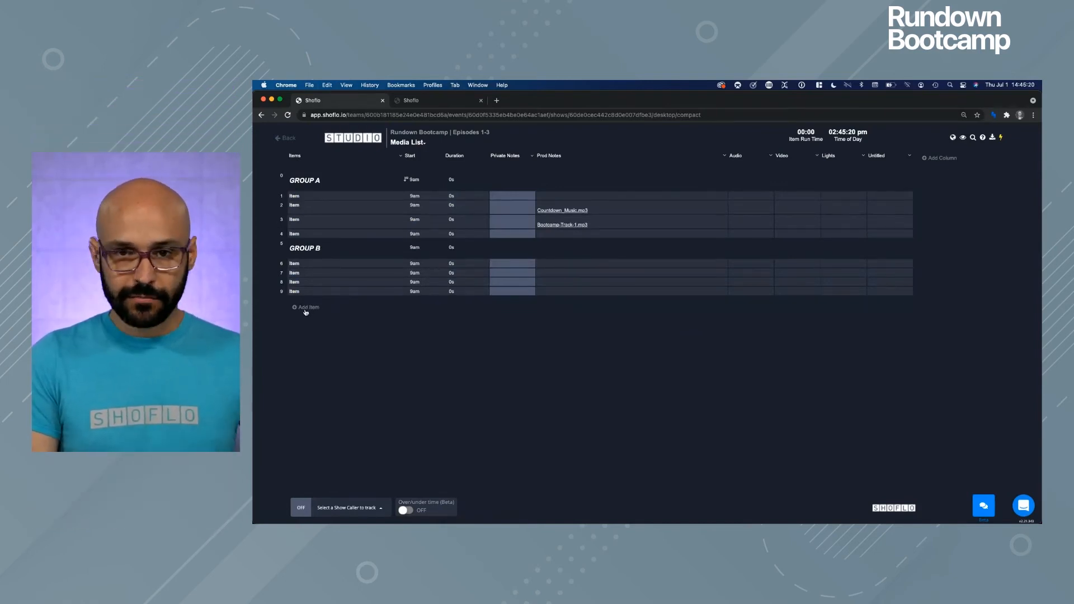
# Review the row options available for item 2 in Group A and close them
pyautogui.moveTo(268, 207)
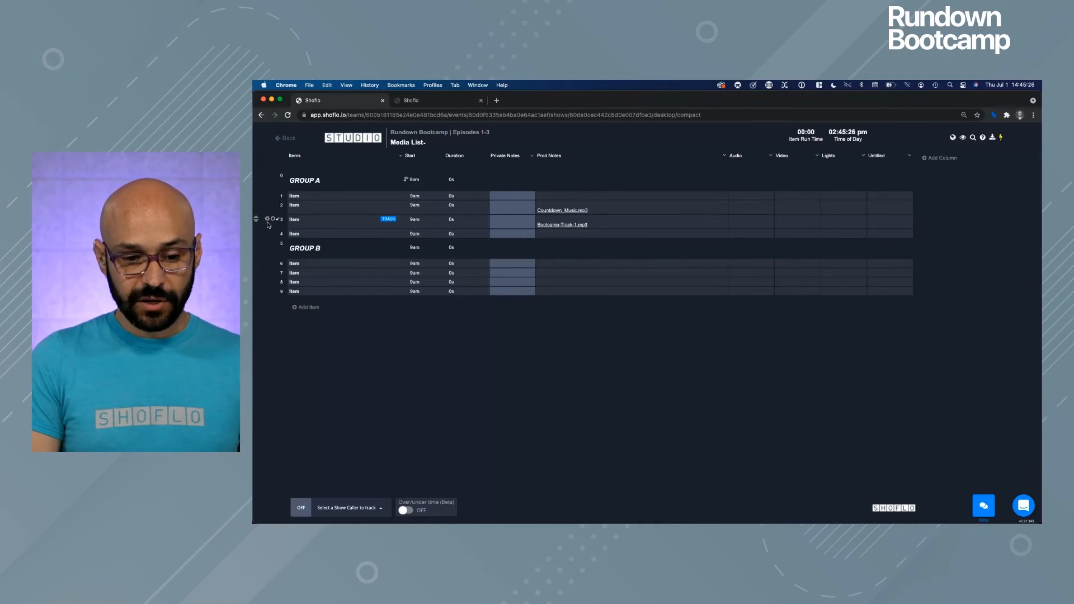
pyautogui.click(269, 206)
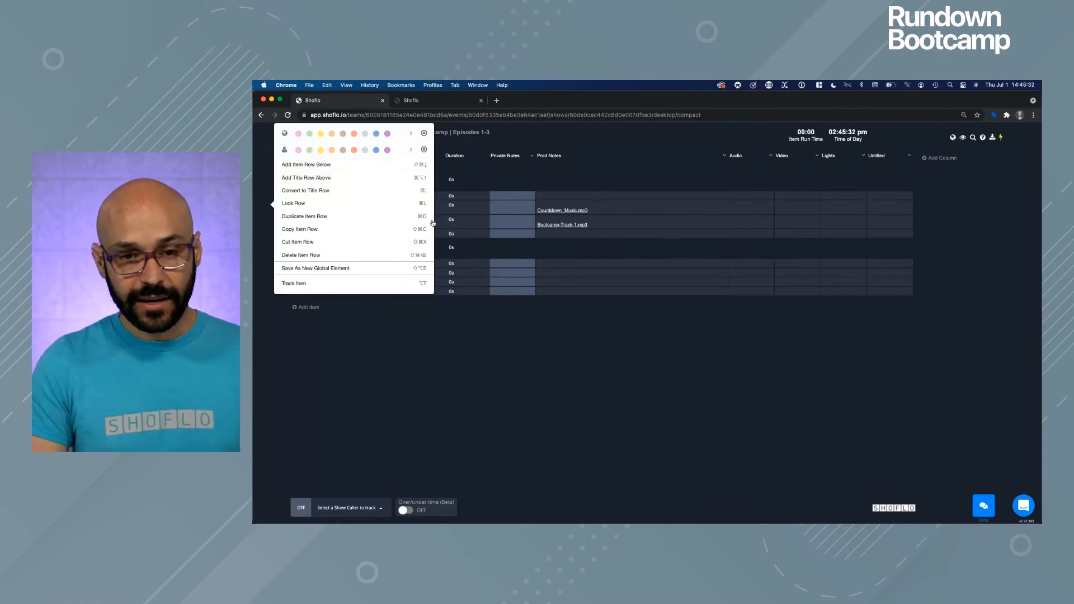
pyautogui.click(666, 251)
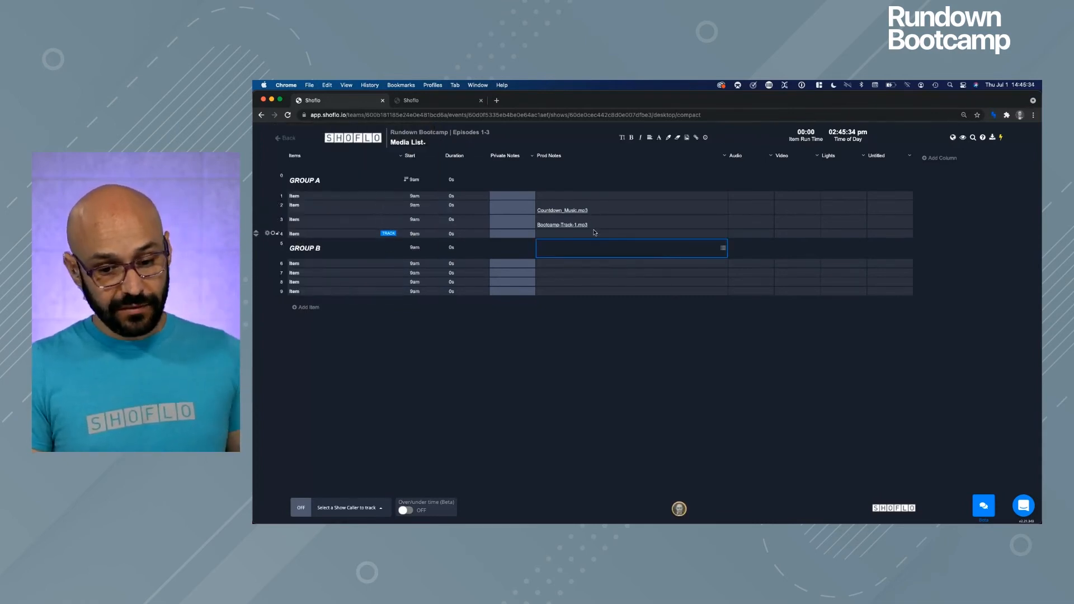
# Add four item rows below item 4 in Group A
pyautogui.click(639, 234)
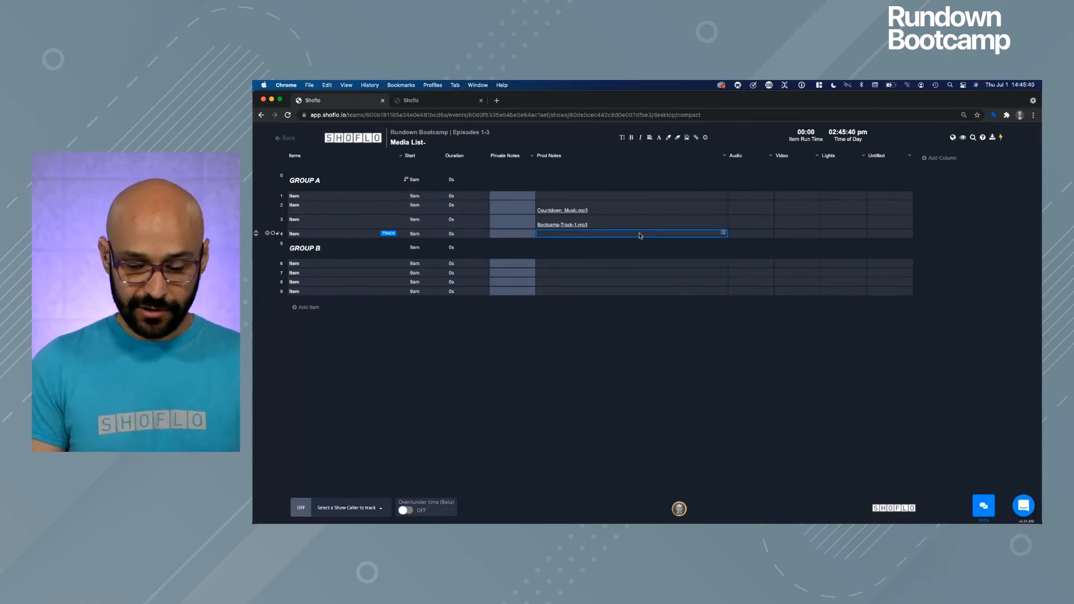
pyautogui.hotkey('shift', 'Return')
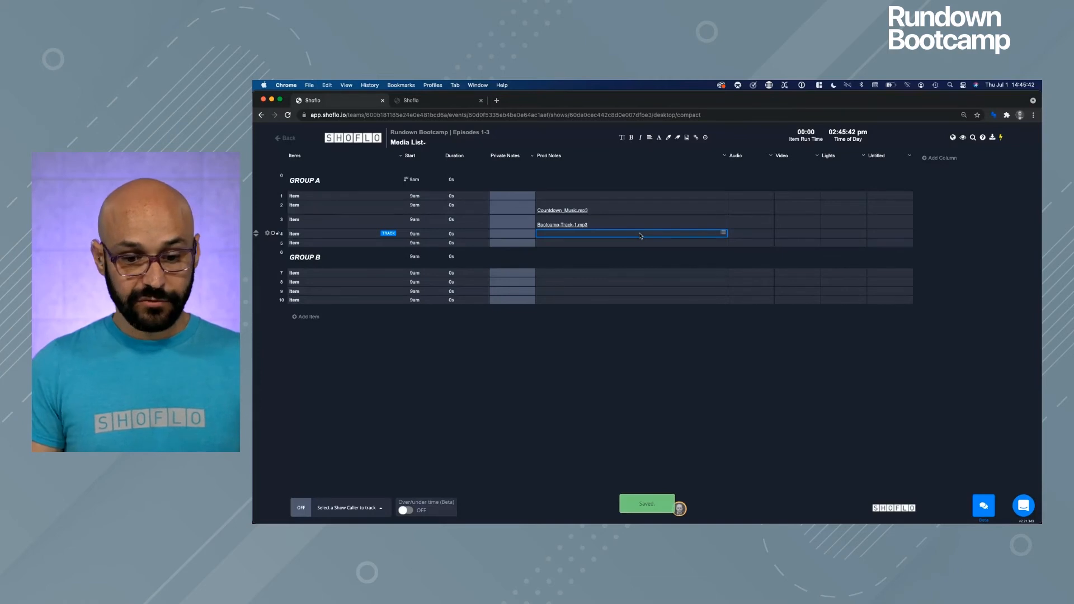
pyautogui.hotkey('shift', 'Return')
pyautogui.hotkey('shift', 'Return')
pyautogui.hotkey('shift', 'Return')
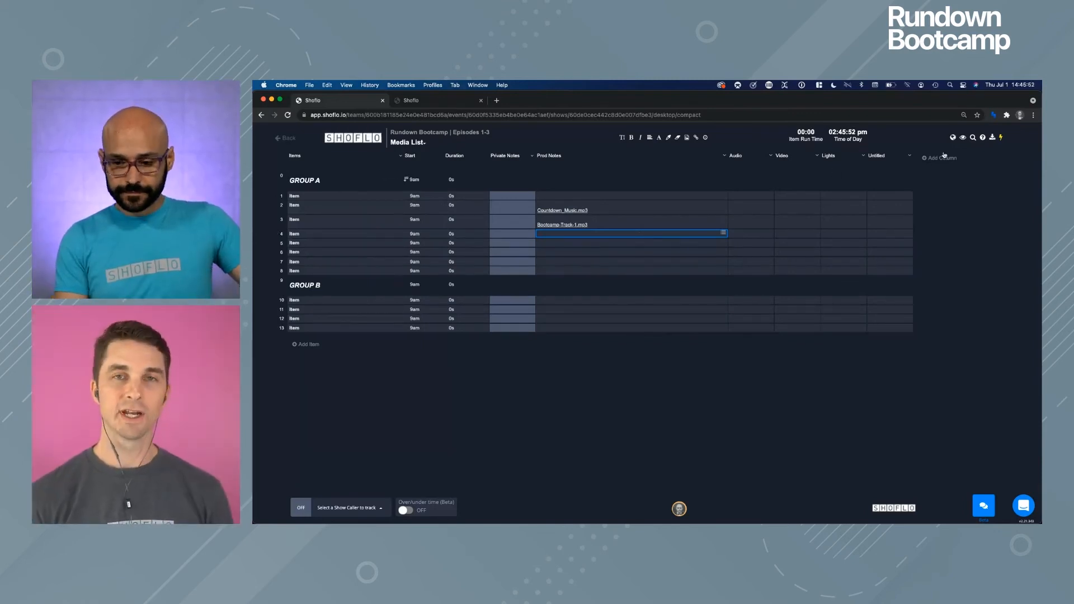
# Search the keyboard shortcuts reference for "add", browse the full shortcut list, and close it
pyautogui.click(982, 138)
pyautogui.write('add')
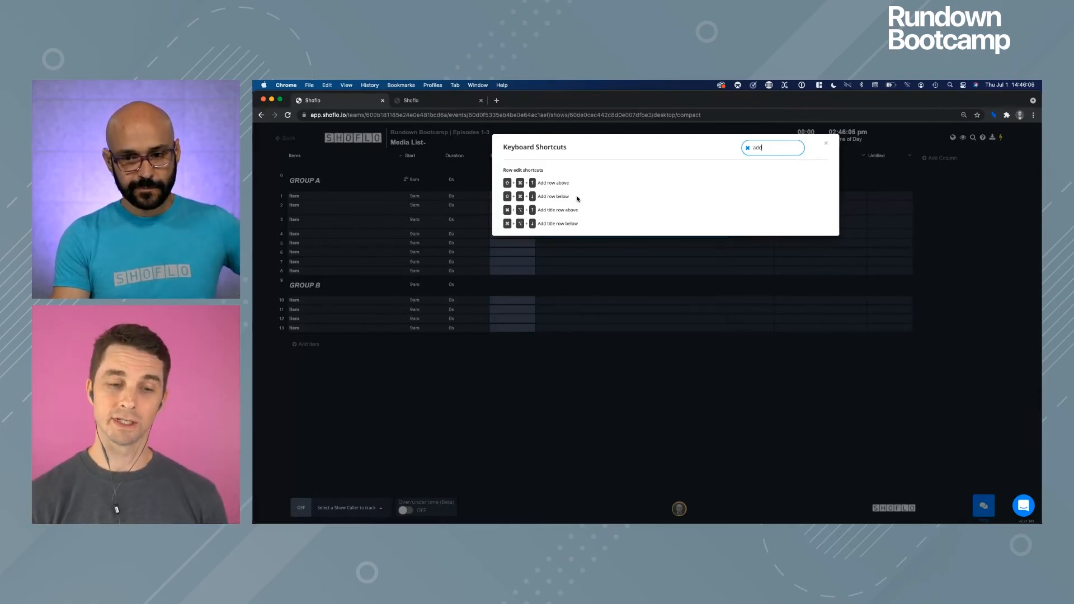
pyautogui.press('BackSpace')
pyautogui.press('BackSpace')
pyautogui.press('BackSpace')
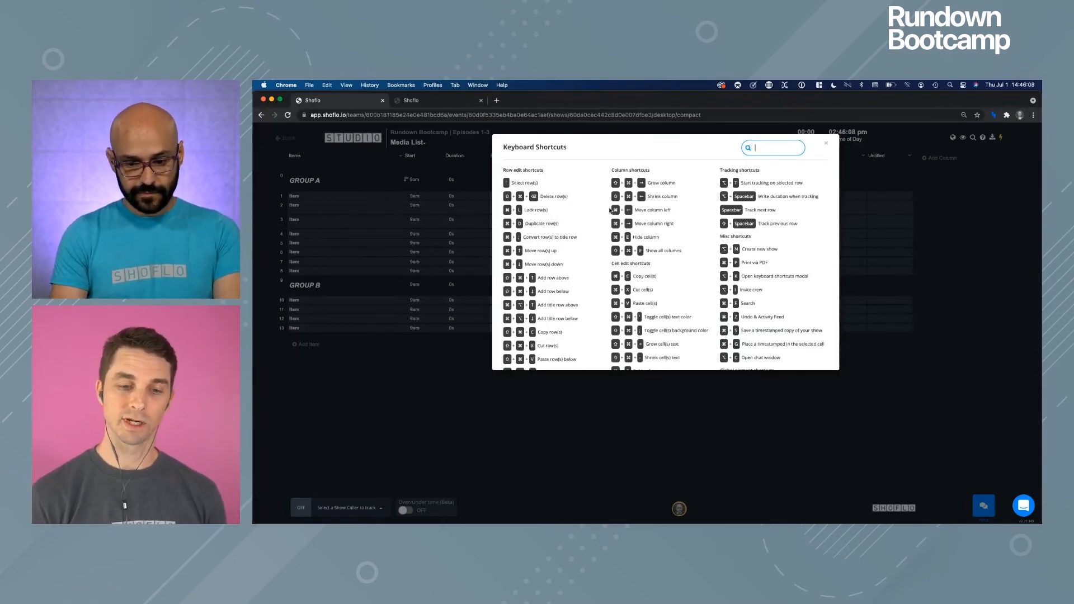
pyautogui.scroll(-3, 744, 190)
pyautogui.scroll(3, 789, 215)
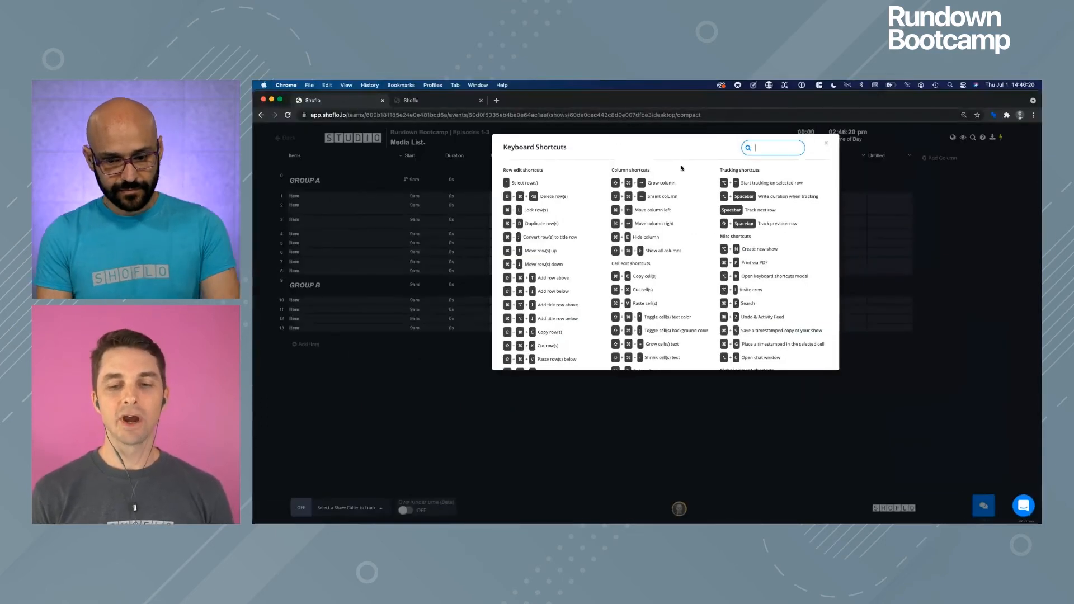
pyautogui.click(825, 143)
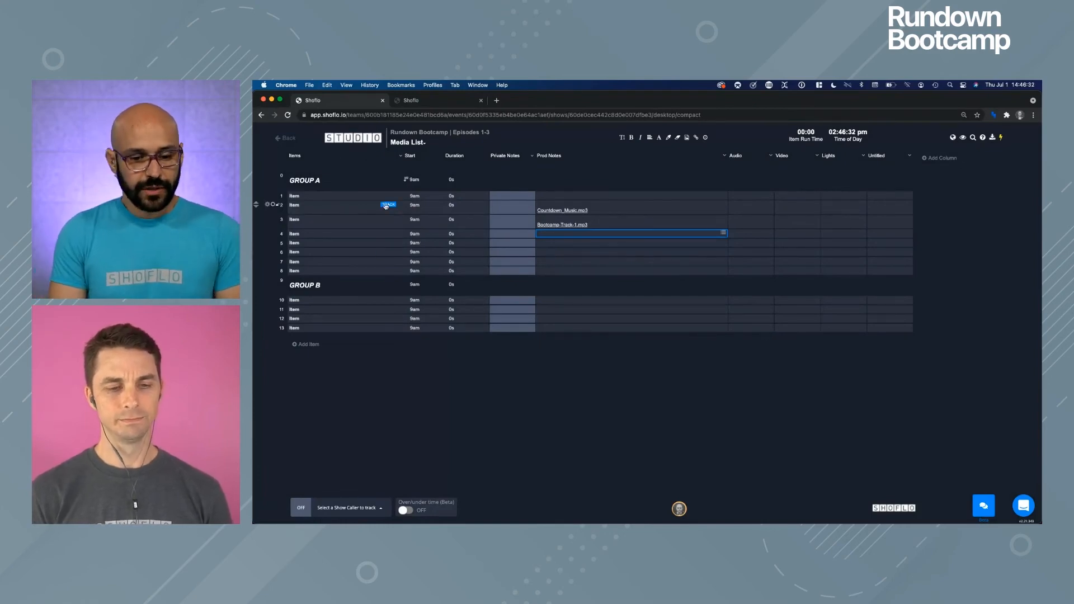
# Switch to Rundown | Company Meeting and start tracking the Welcome & Applause item
pyautogui.click(423, 143)
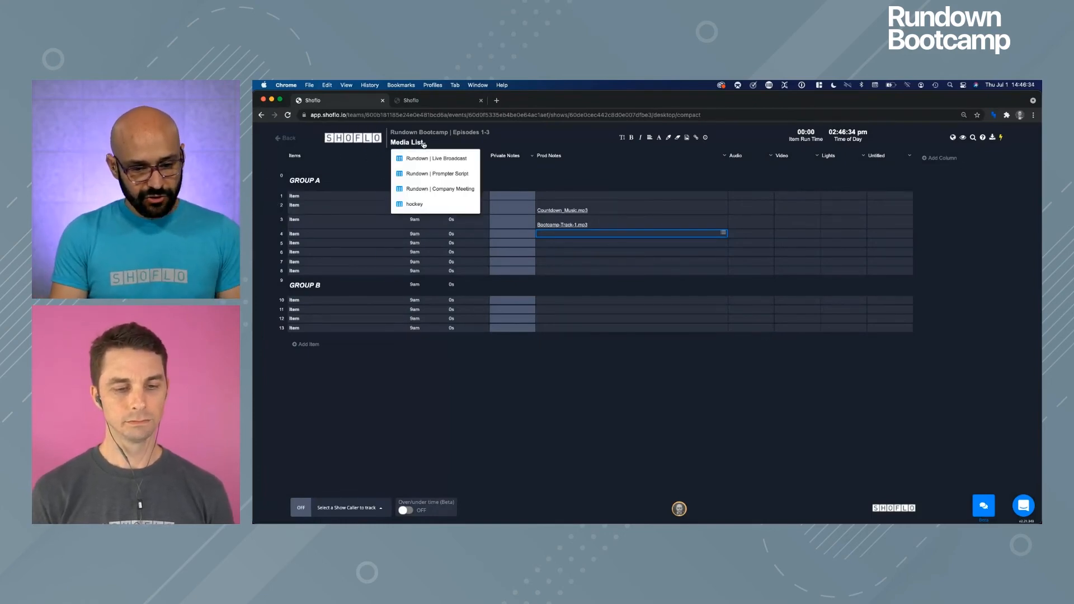
pyautogui.click(446, 191)
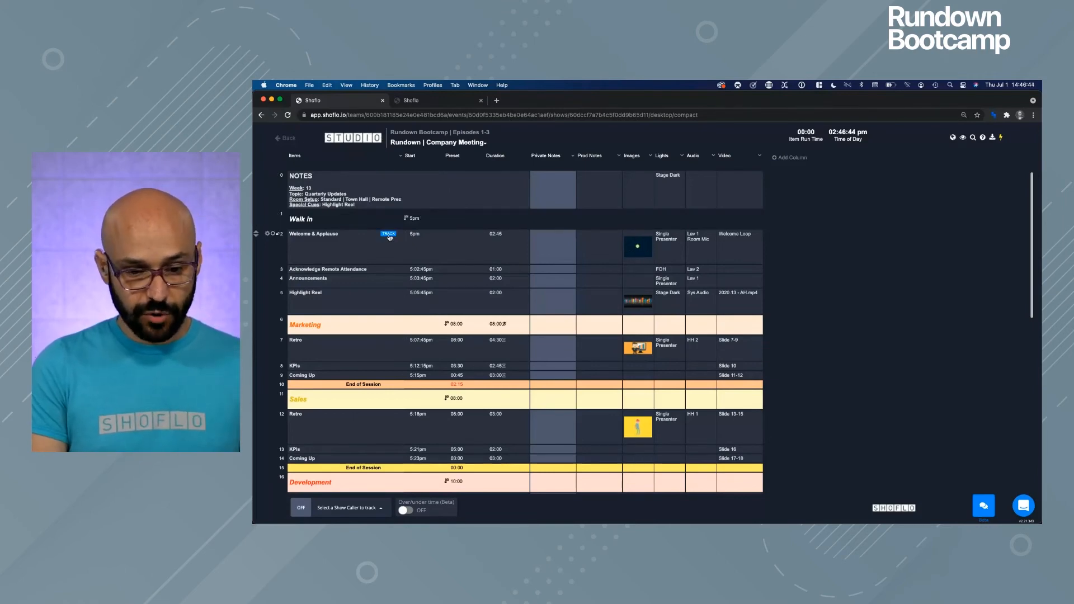
pyautogui.click(389, 234)
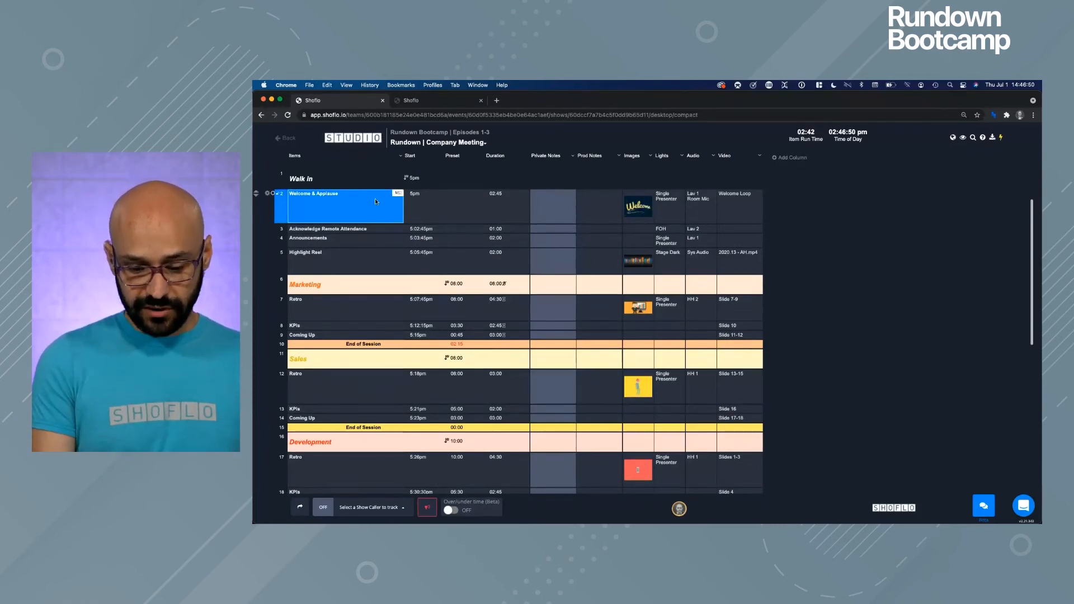
# Enlarge the Company Meeting page to 125% and select the Private Notes cell of Welcome & Applause
pyautogui.press('super+equal')
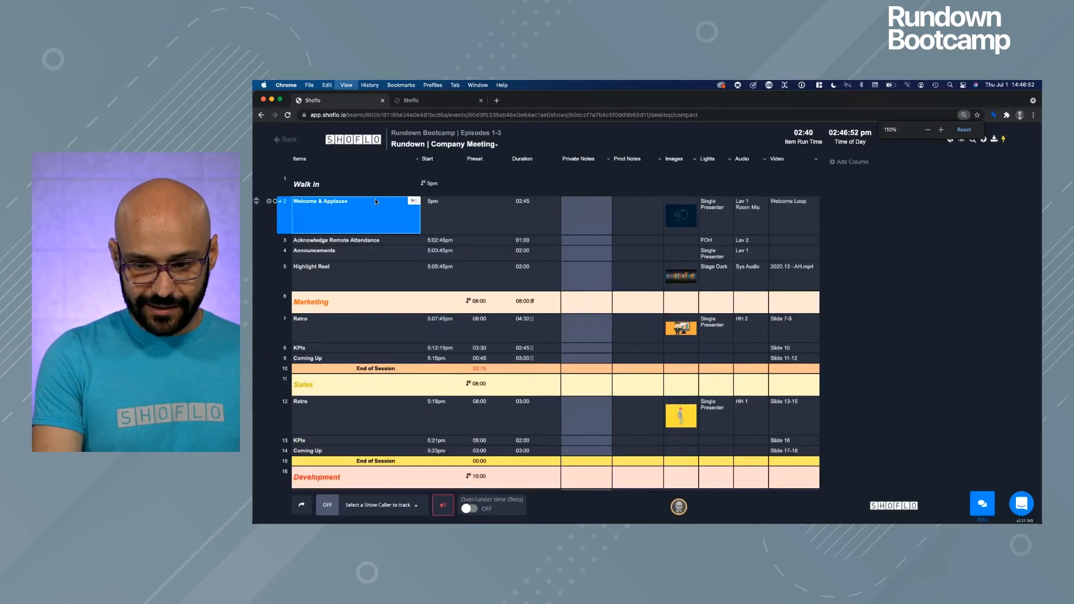
pyautogui.press('super+equal')
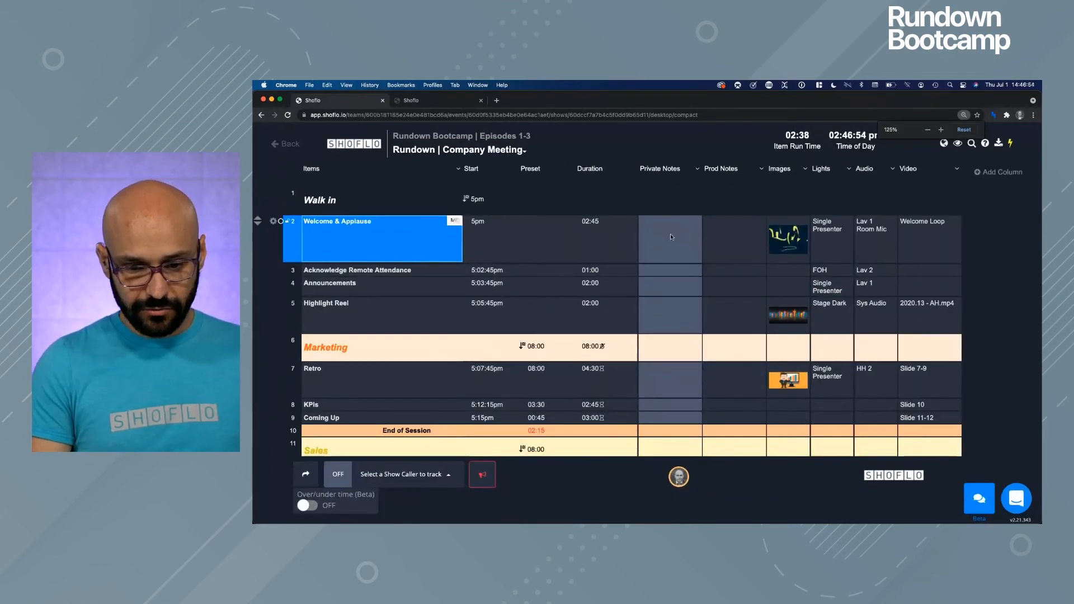
pyautogui.click(674, 260)
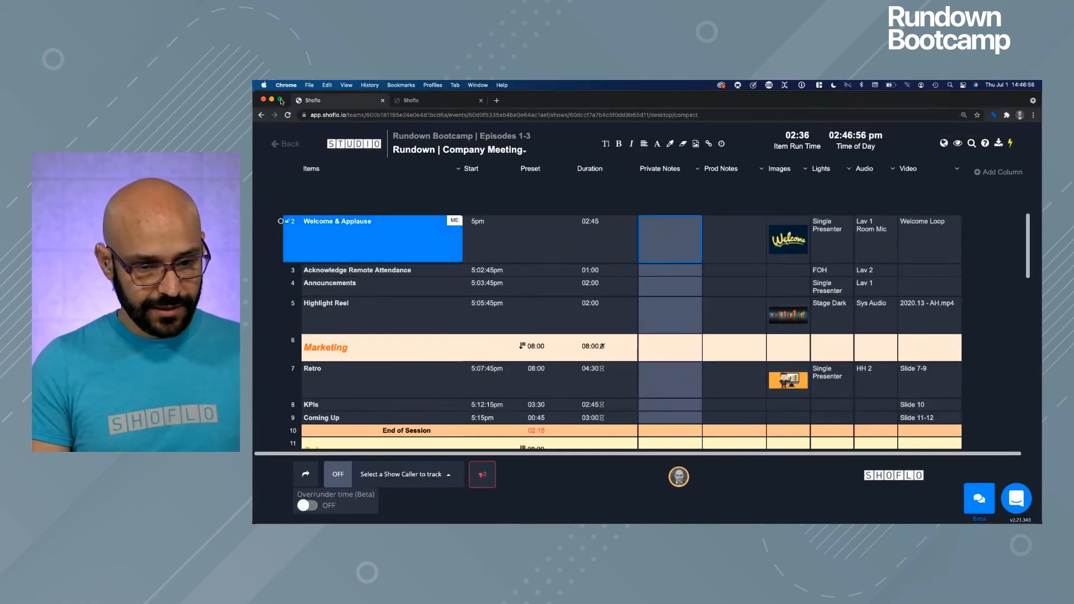
# Show the Company Meeting rundown in full screen and advance tracking to the Acknowledge Remote Attendance item
pyautogui.click(281, 100)
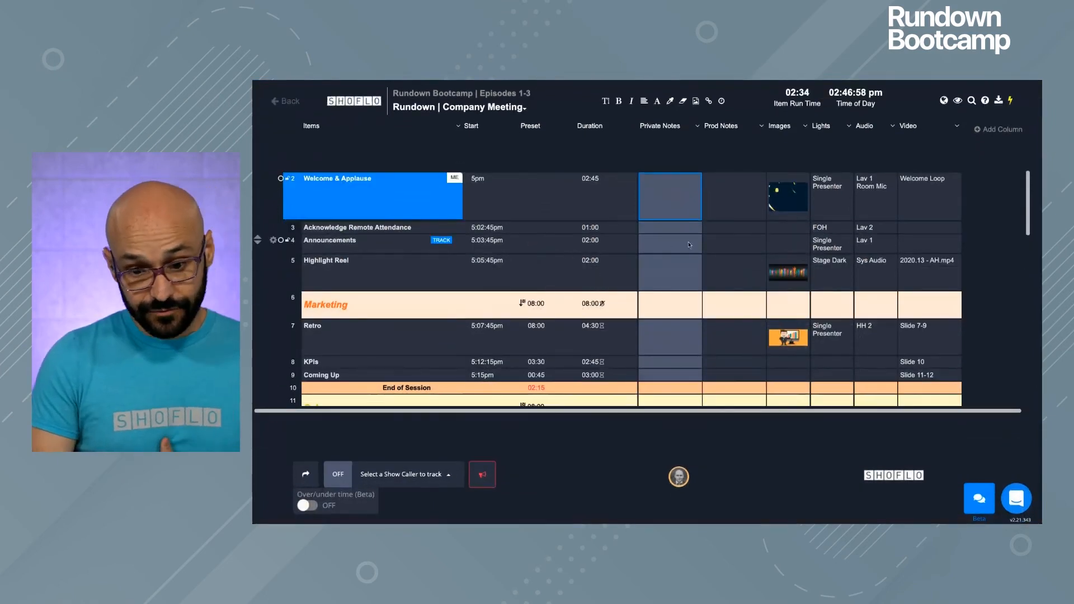
pyautogui.click(689, 244)
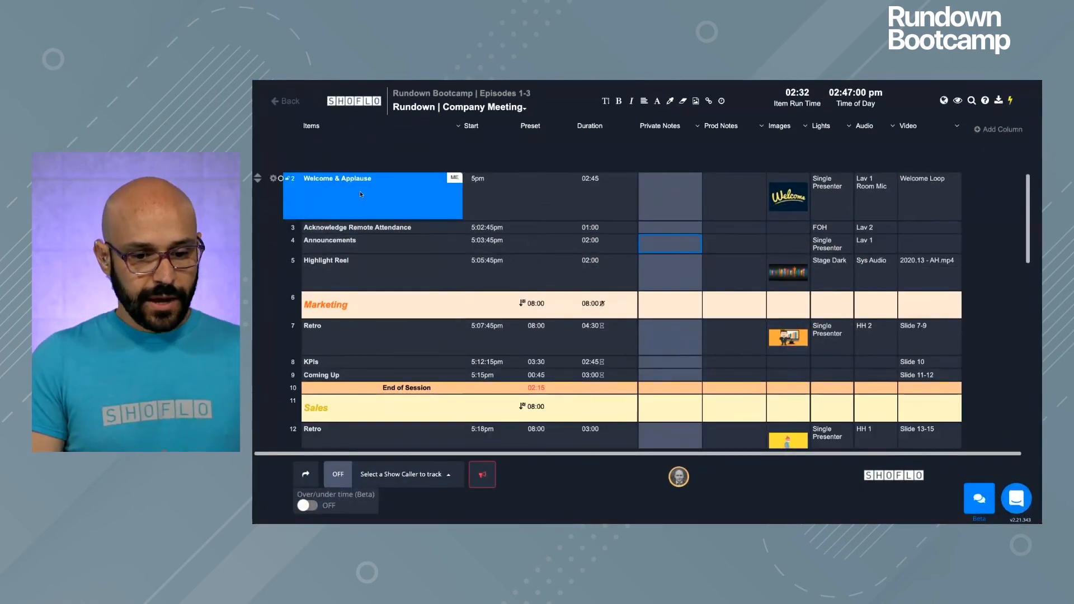
pyautogui.press('space')
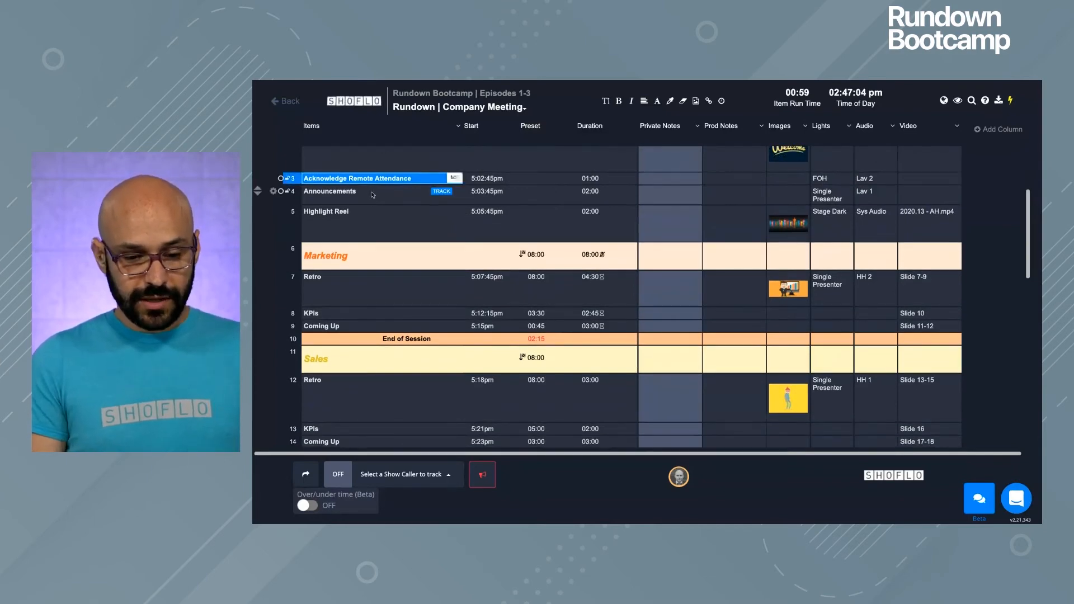
pyautogui.scroll(2, 371, 195)
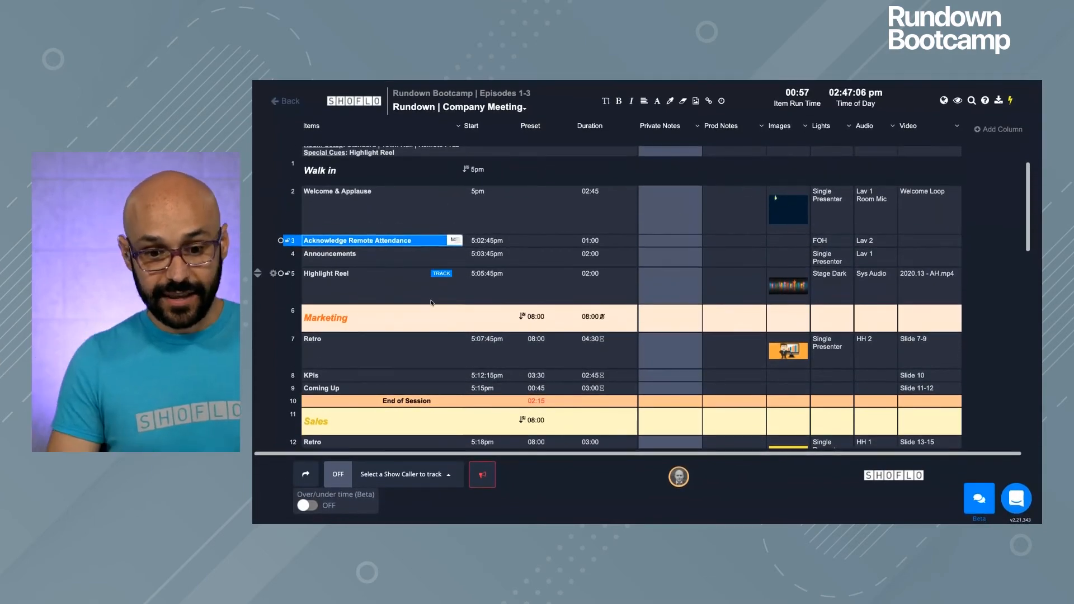
# Jump the tracking from Acknowledge Remote Attendance to the Finance session header near the end of the rundown
pyautogui.scroll(-15, 435, 322)
pyautogui.scroll(-1, 436, 326)
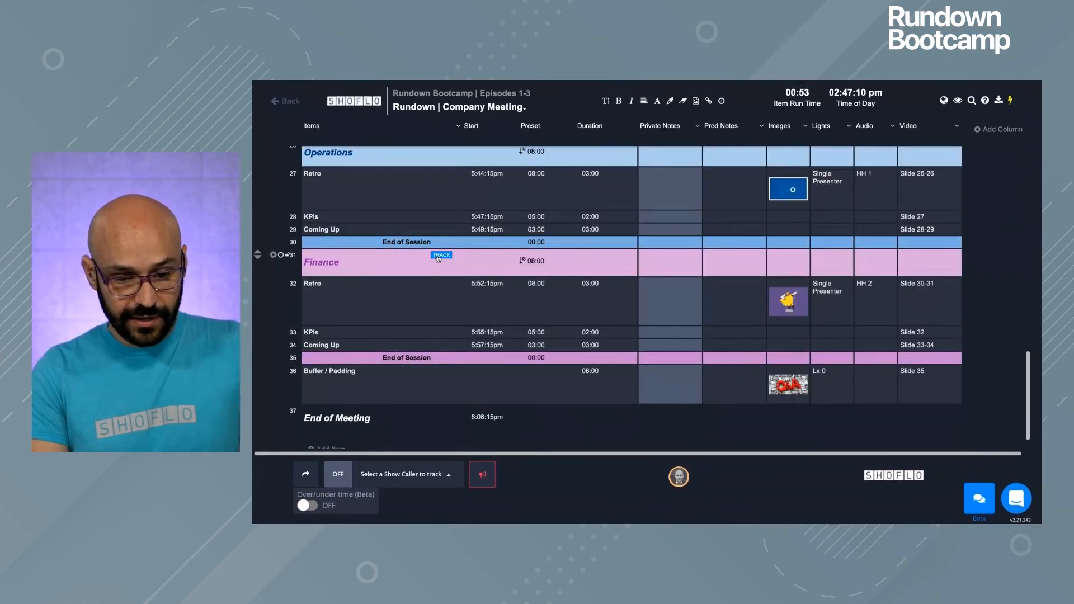
pyautogui.click(438, 257)
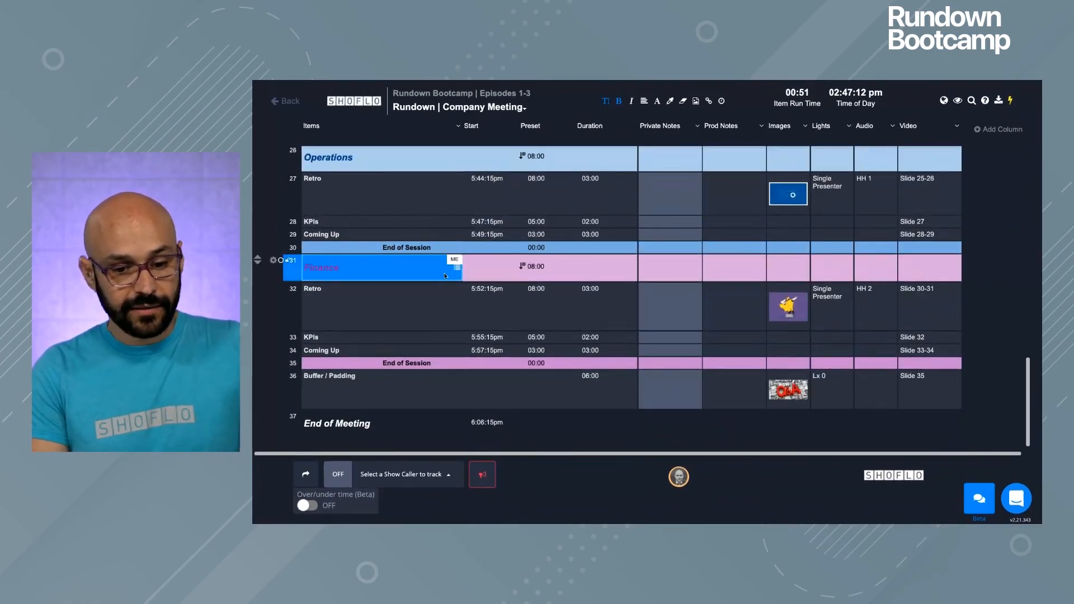
pyautogui.moveTo(441, 289)
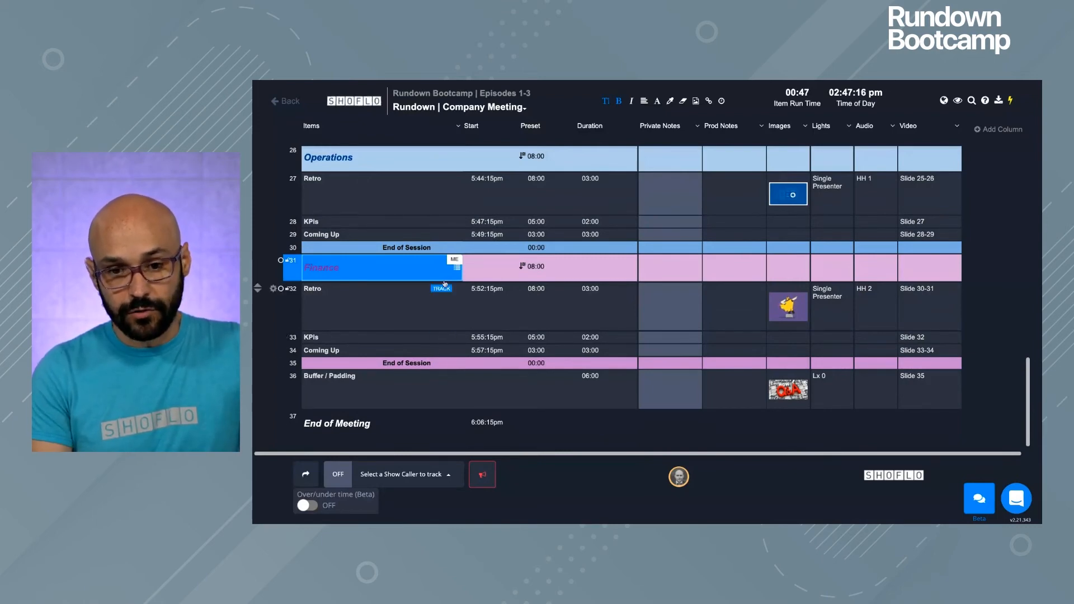
pyautogui.moveTo(441, 335)
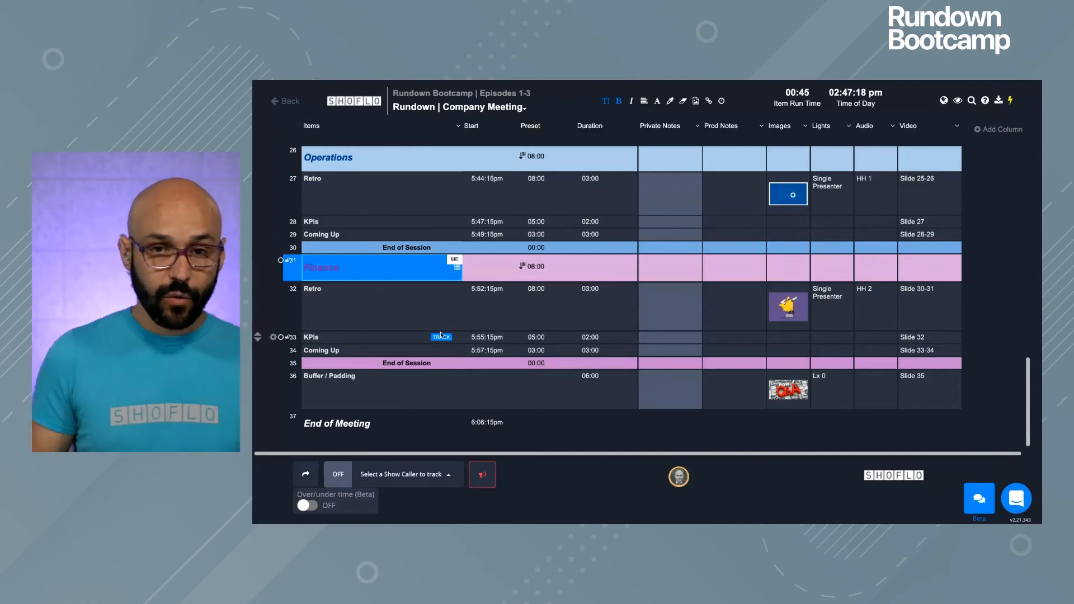
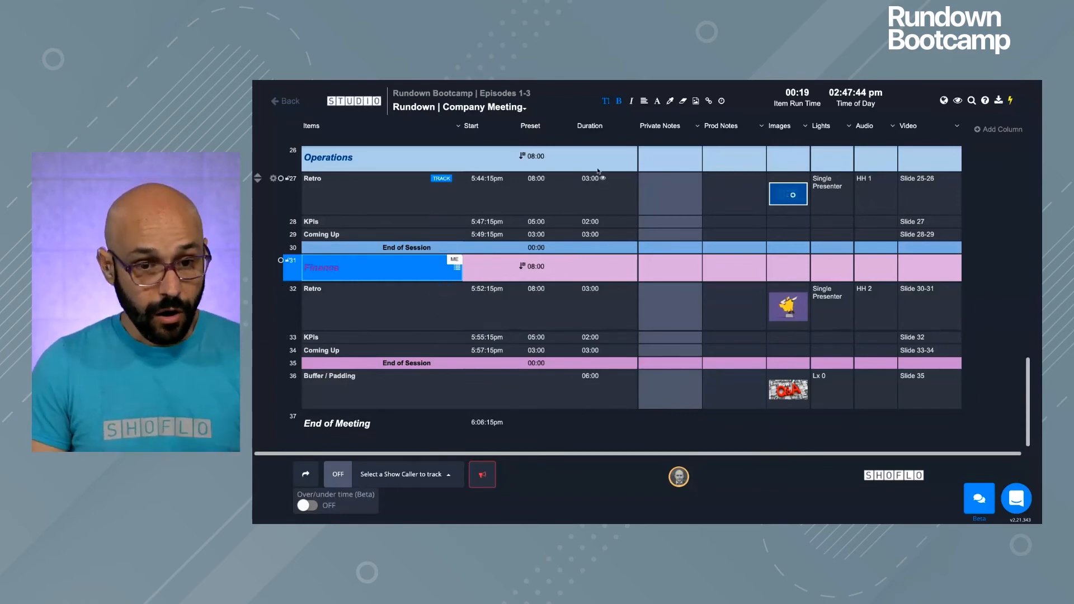
# Show the Timestamp column and track the Retro and KPIs items of the Finance session in turn
pyautogui.click(697, 128)
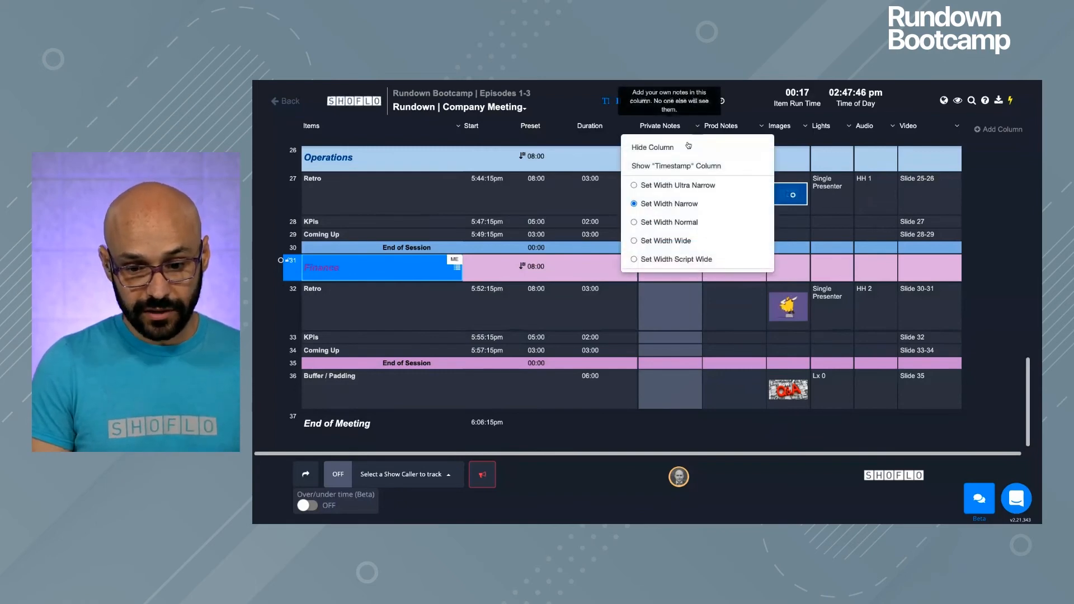
pyautogui.click(667, 168)
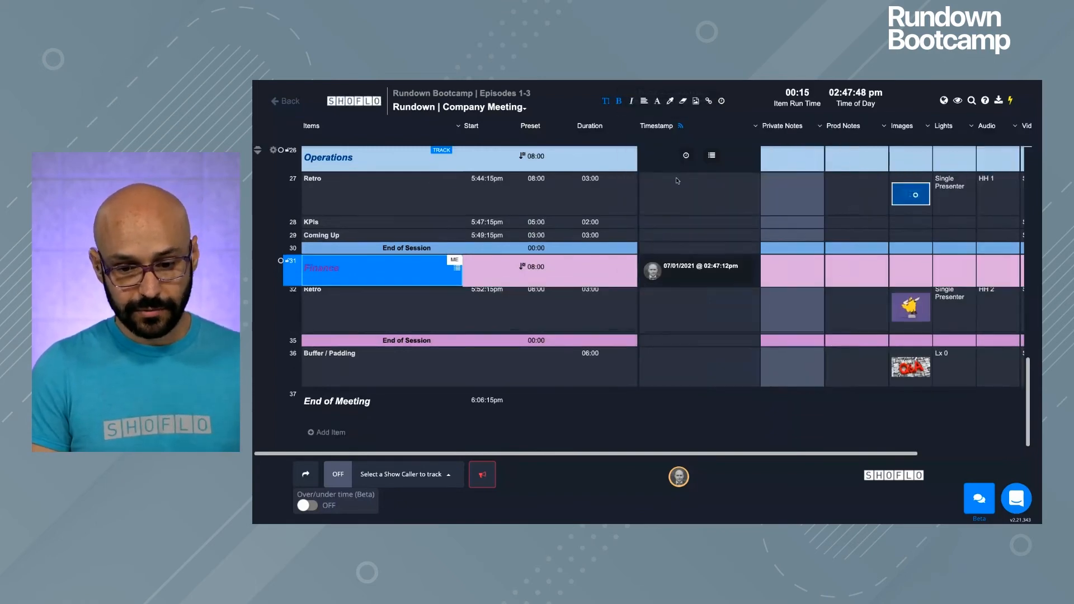
pyautogui.click(415, 299)
pyautogui.click(686, 296)
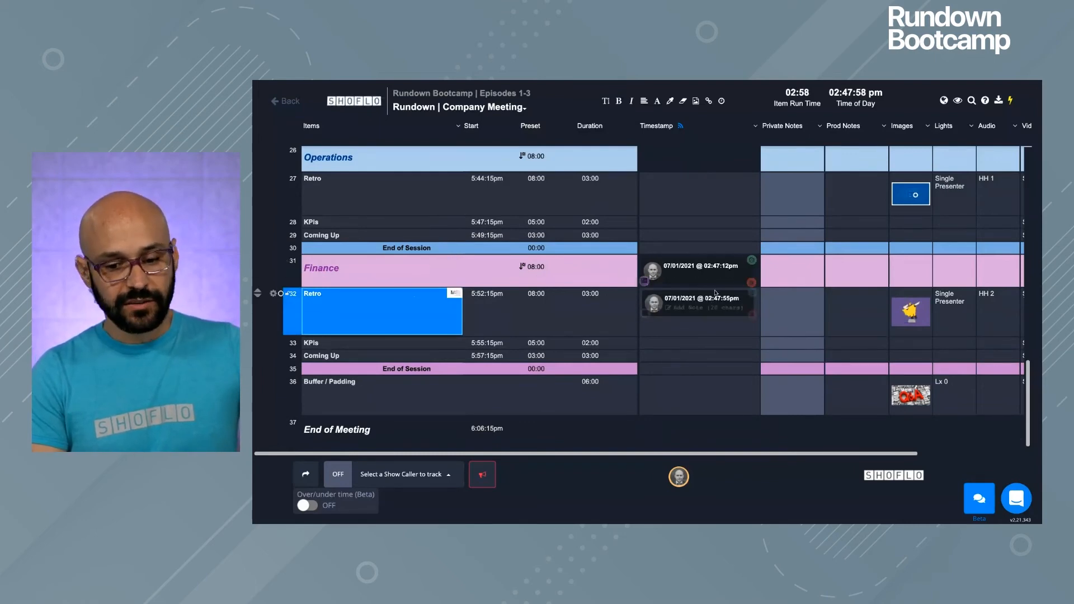
pyautogui.press('Down')
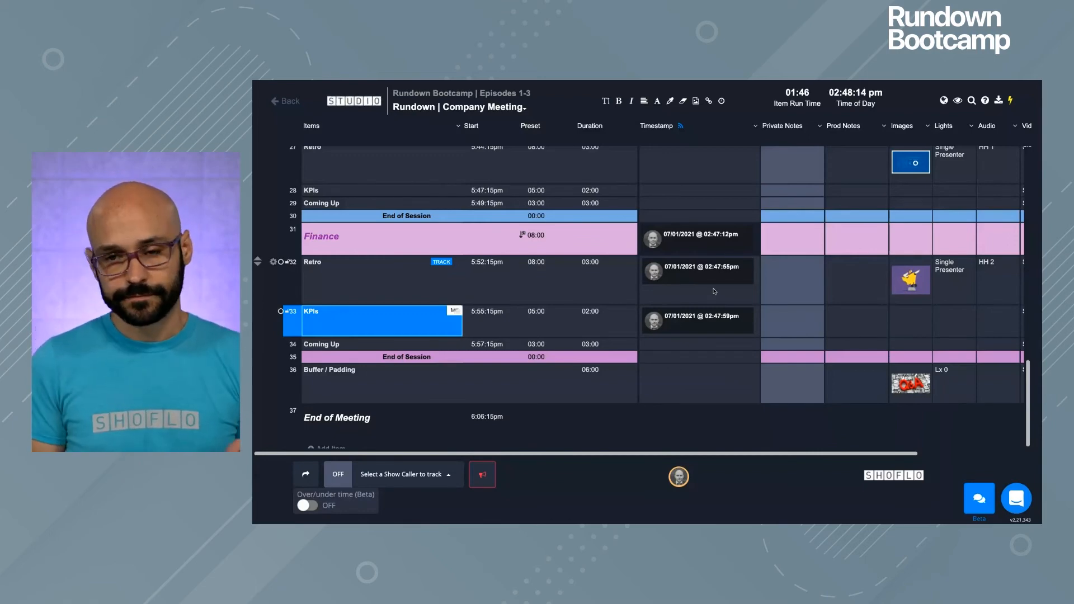
# Hide the Timestamp column and stop tracking the rundown
pyautogui.click(755, 127)
pyautogui.click(706, 143)
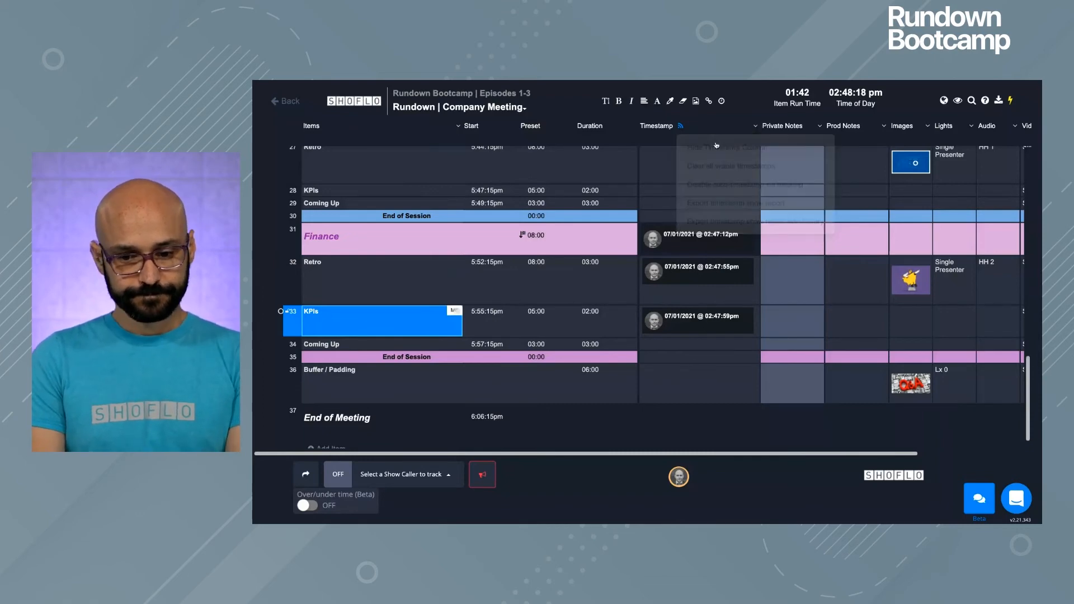
pyautogui.click(481, 479)
pyautogui.click(680, 278)
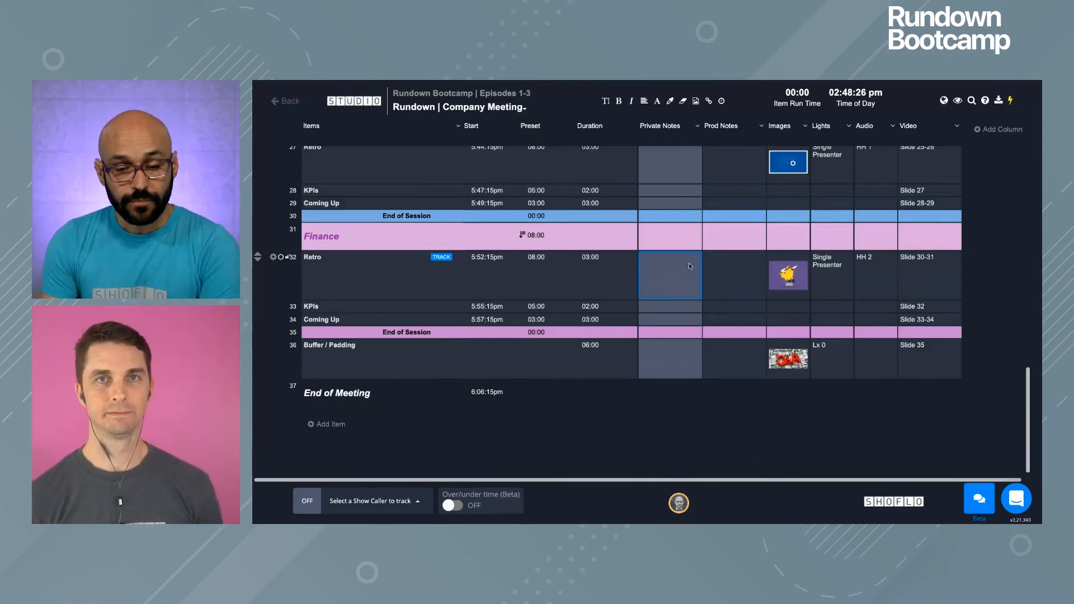
# Color the Single Presenter text green in the Lights cell of the Operations session's Retro item
pyautogui.scroll(2, 689, 262)
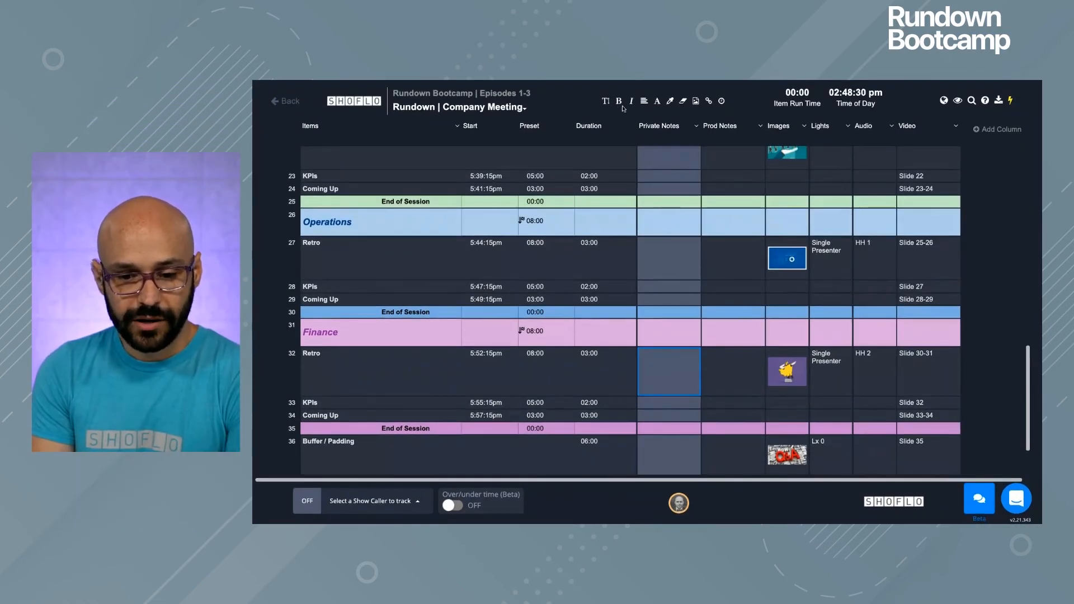
pyautogui.click(836, 248)
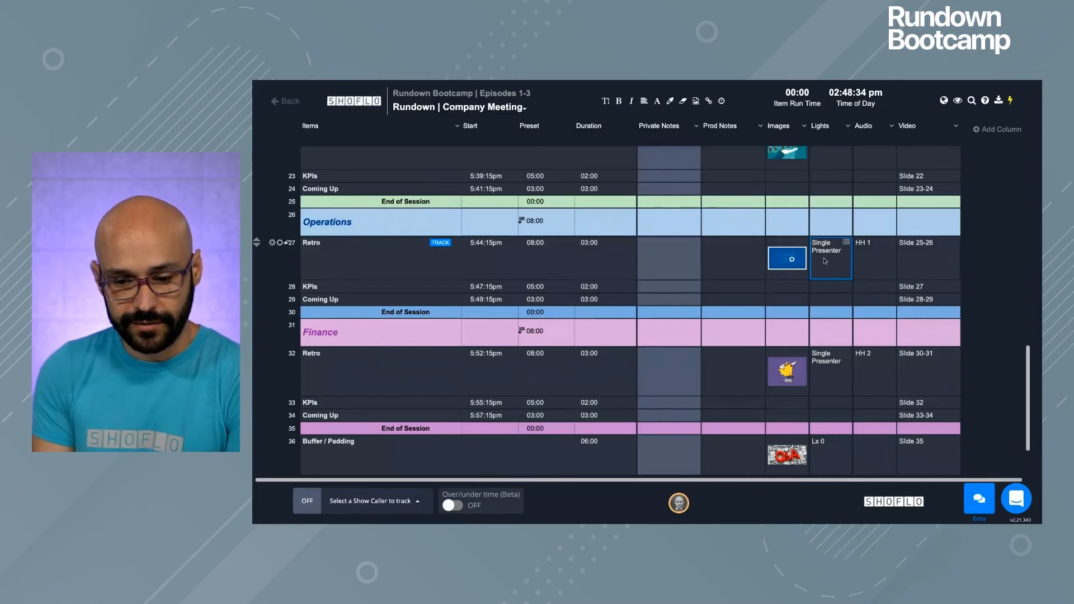
pyautogui.click(659, 102)
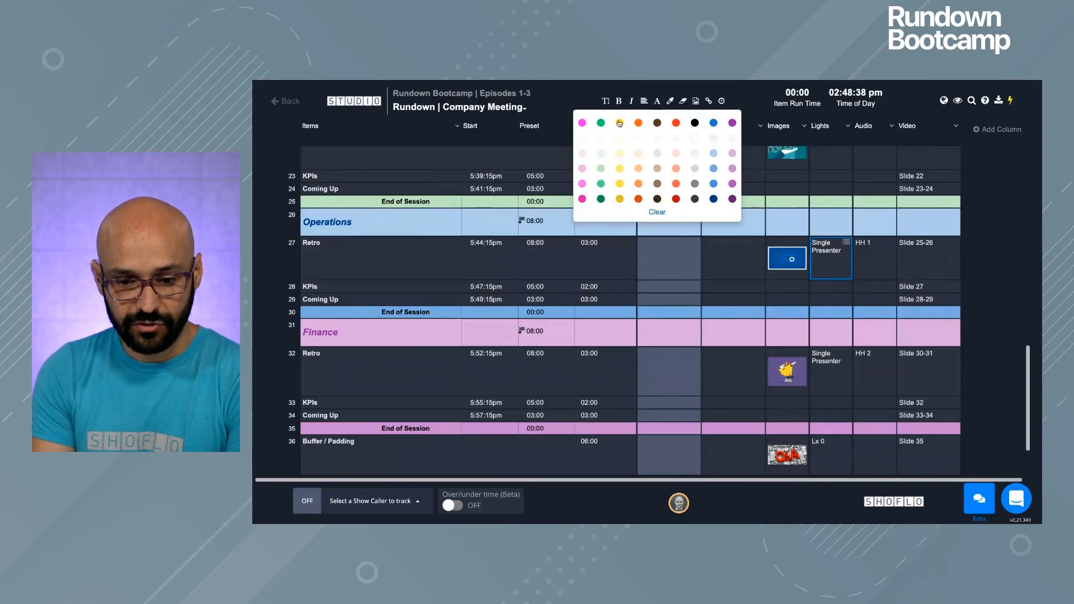
pyautogui.click(601, 124)
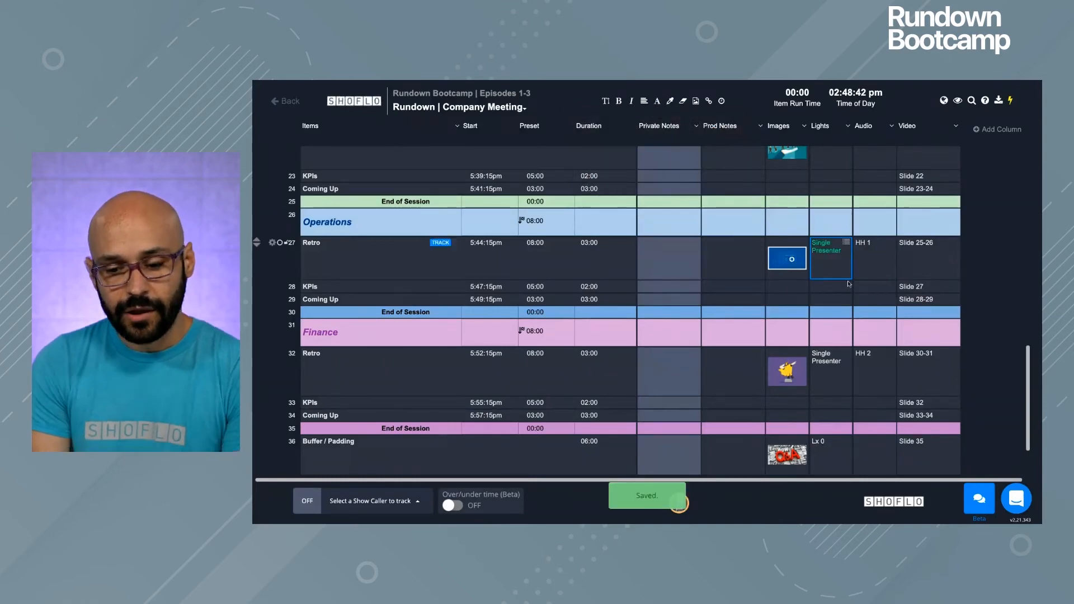
# Add "LIVE | " in front of the Acknowledge Remote Attendance item title
pyautogui.scroll(3, 832, 294)
pyautogui.scroll(15, 832, 295)
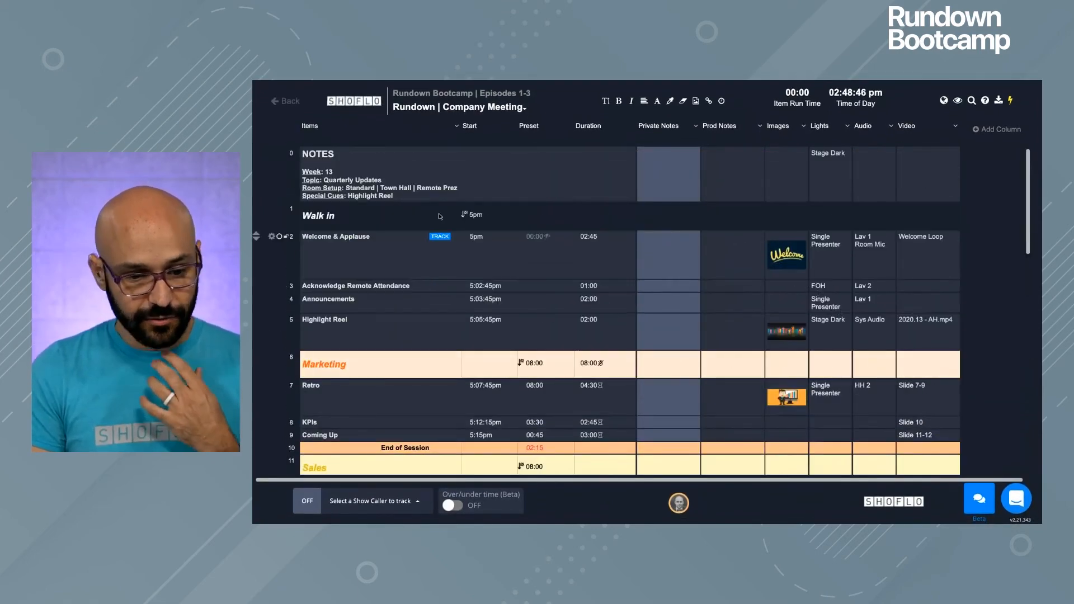
pyautogui.click(347, 289)
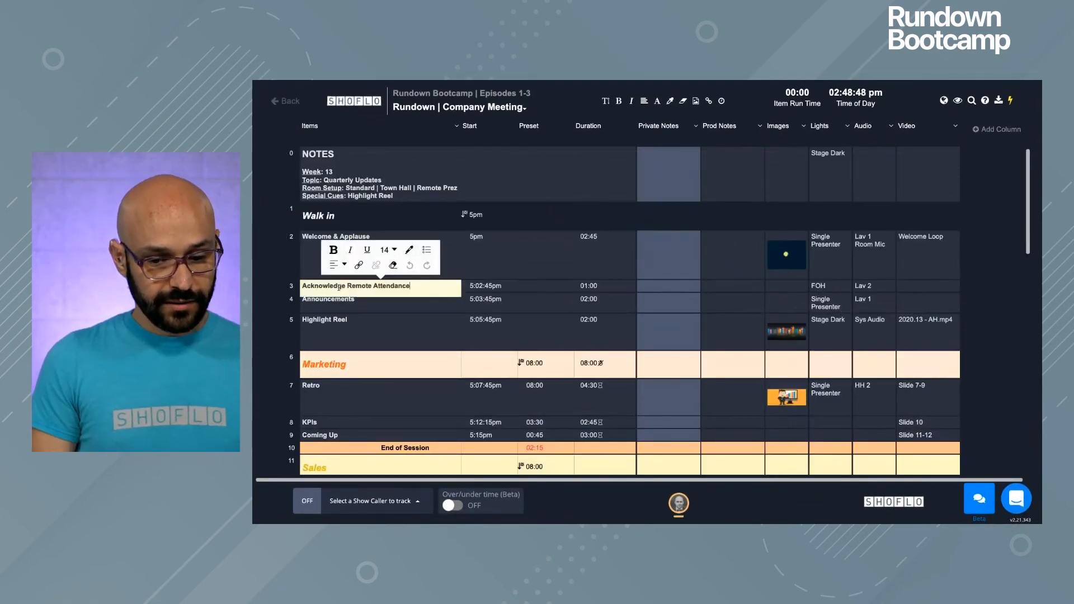
pyautogui.write('LIVE |')
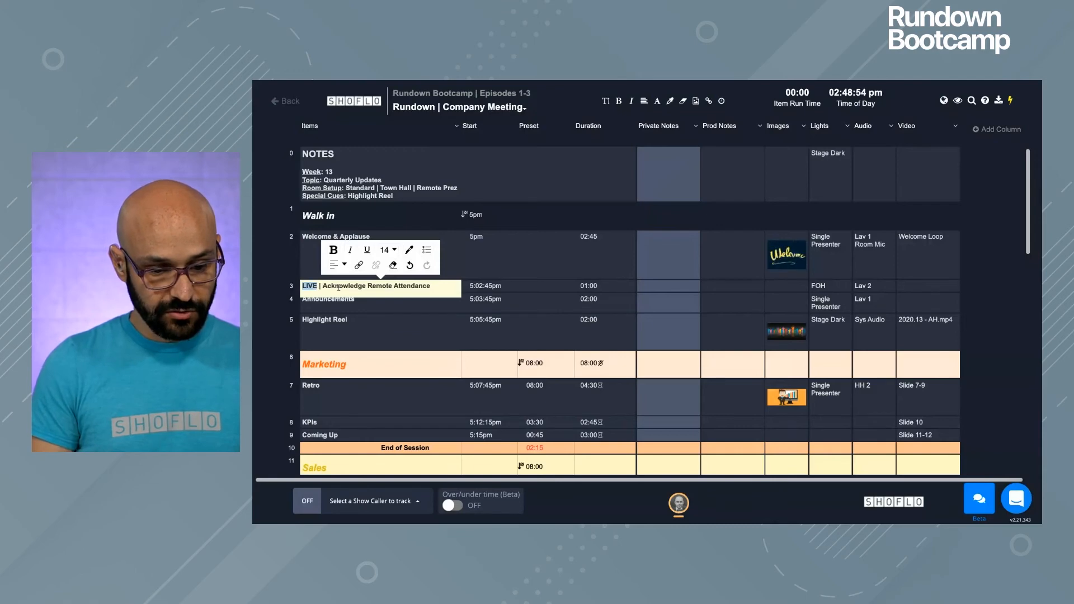
# Color only the word LIVE red in the title of item 3 and leave the cell
pyautogui.doubleClick(310, 287)
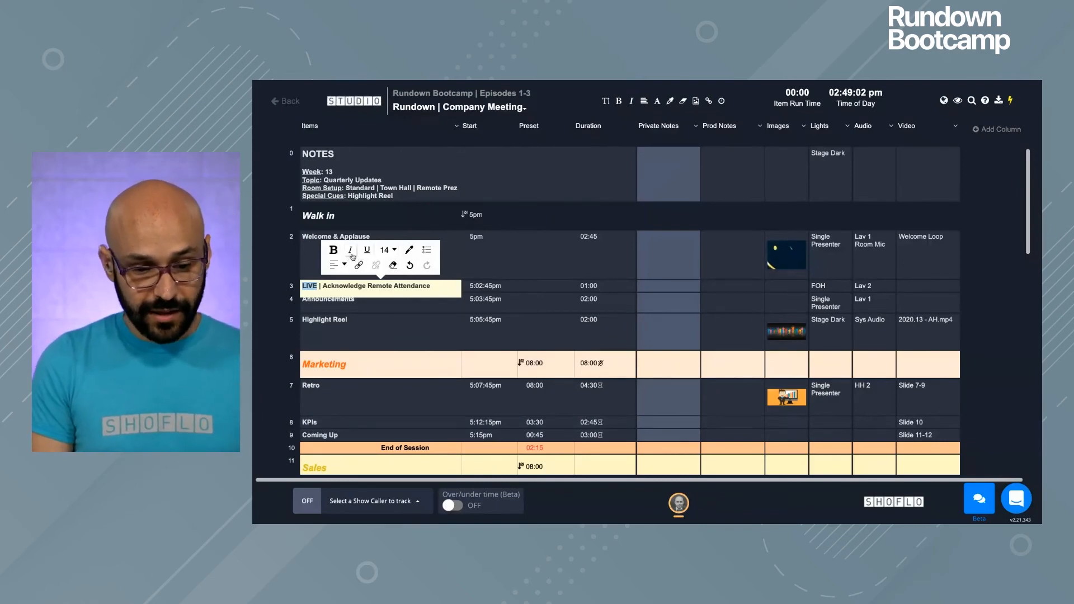
pyautogui.click(411, 251)
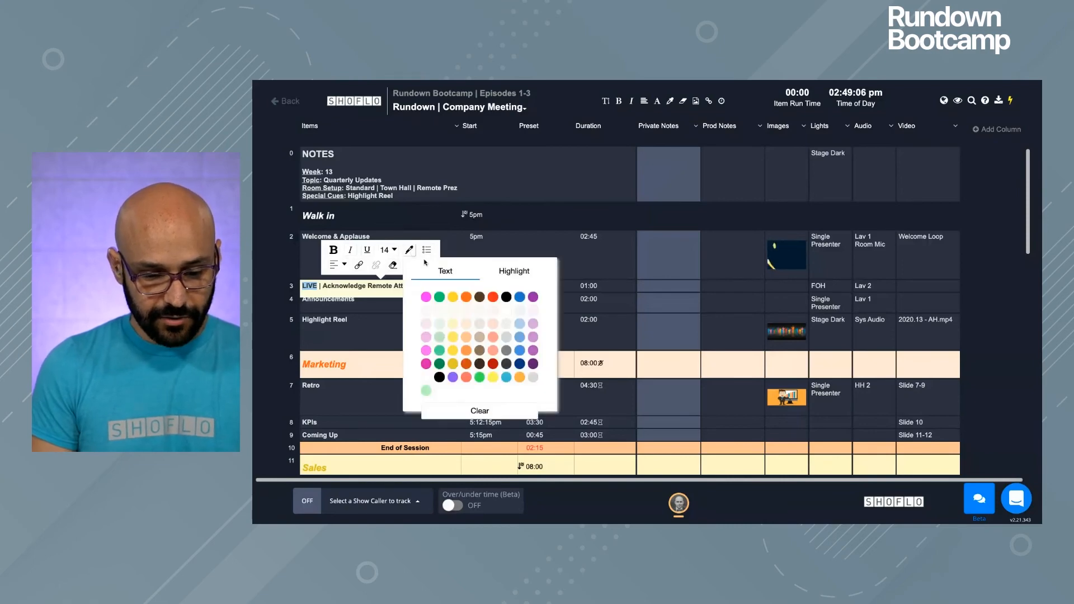
pyautogui.click(492, 297)
pyautogui.click(685, 269)
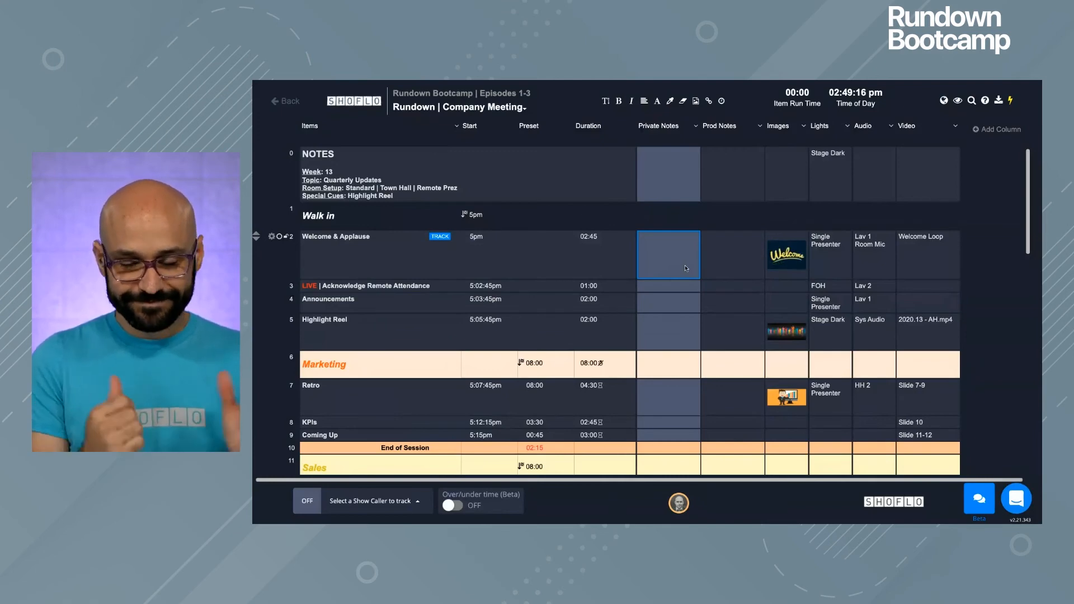
# Color only the word Remote green in the title of item 3 and leave the cell
pyautogui.click(387, 286)
pyautogui.doubleClick(382, 287)
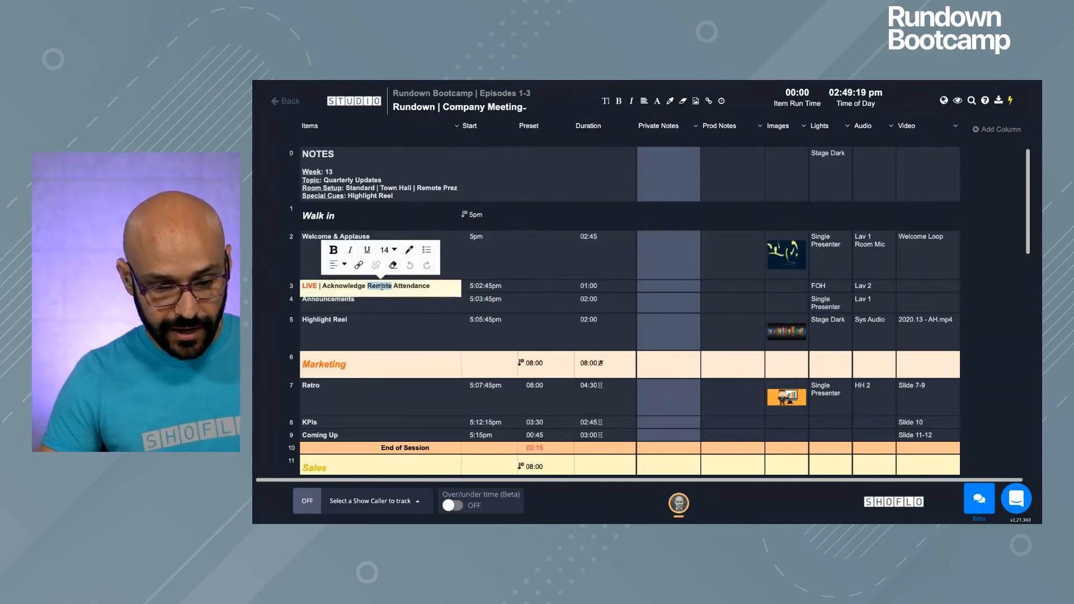
pyautogui.click(409, 250)
pyautogui.click(440, 297)
pyautogui.click(686, 273)
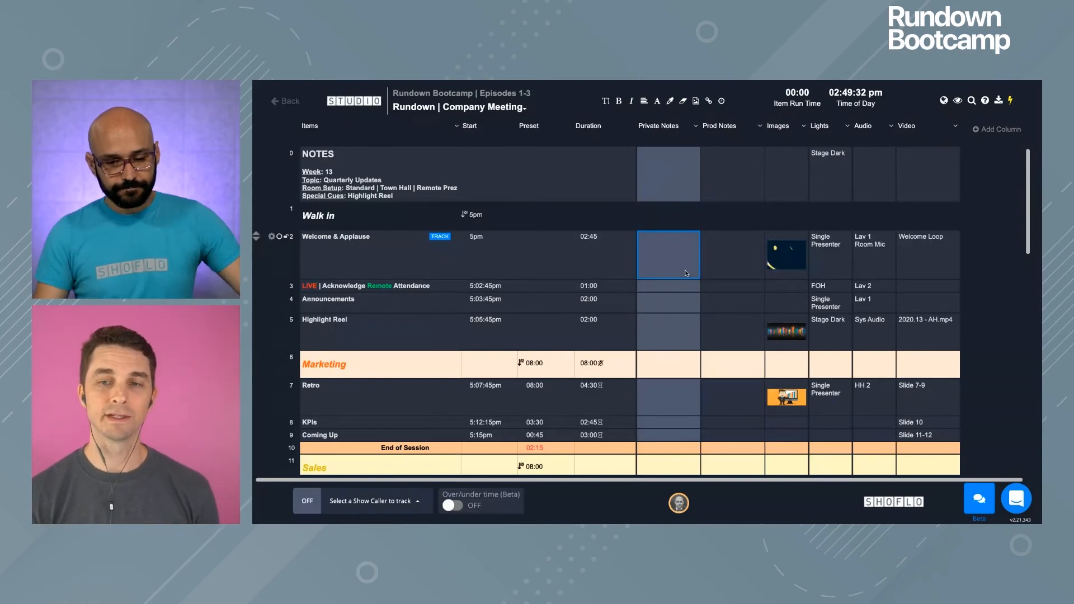
# Switch to Rundown | Prompter Script and add the line "TOSS TO VIDEO" at the end of the Overview - Traditional prompter script
pyautogui.click(505, 108)
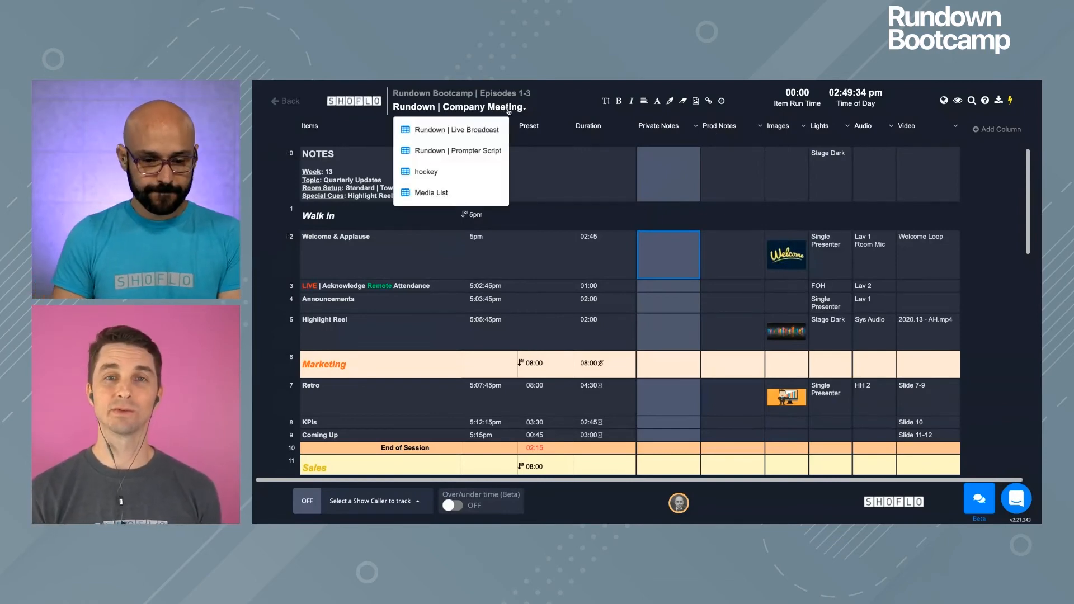
pyautogui.click(480, 163)
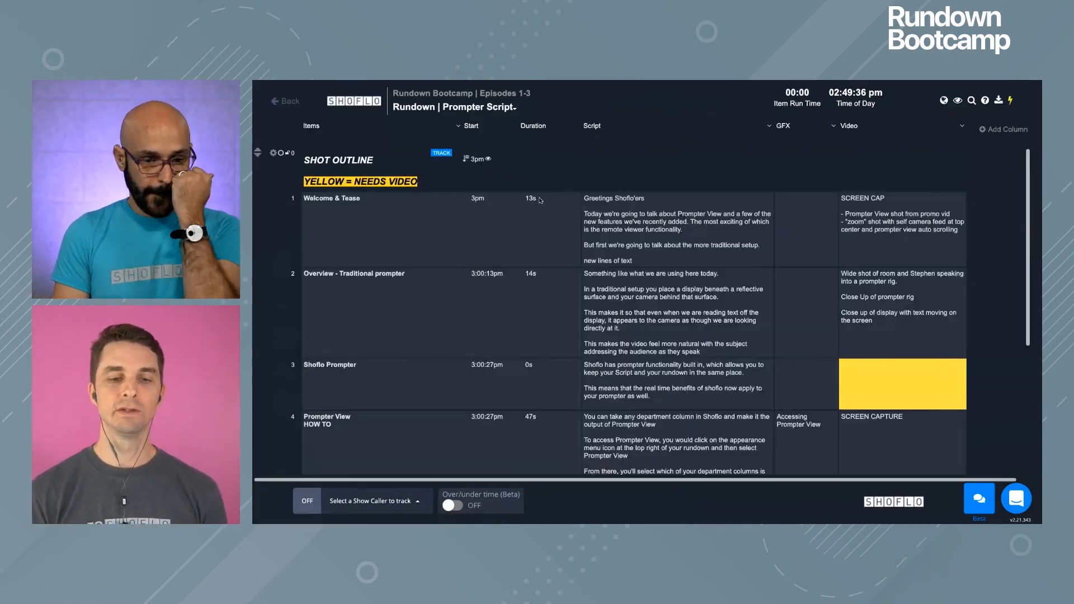
pyautogui.click(702, 351)
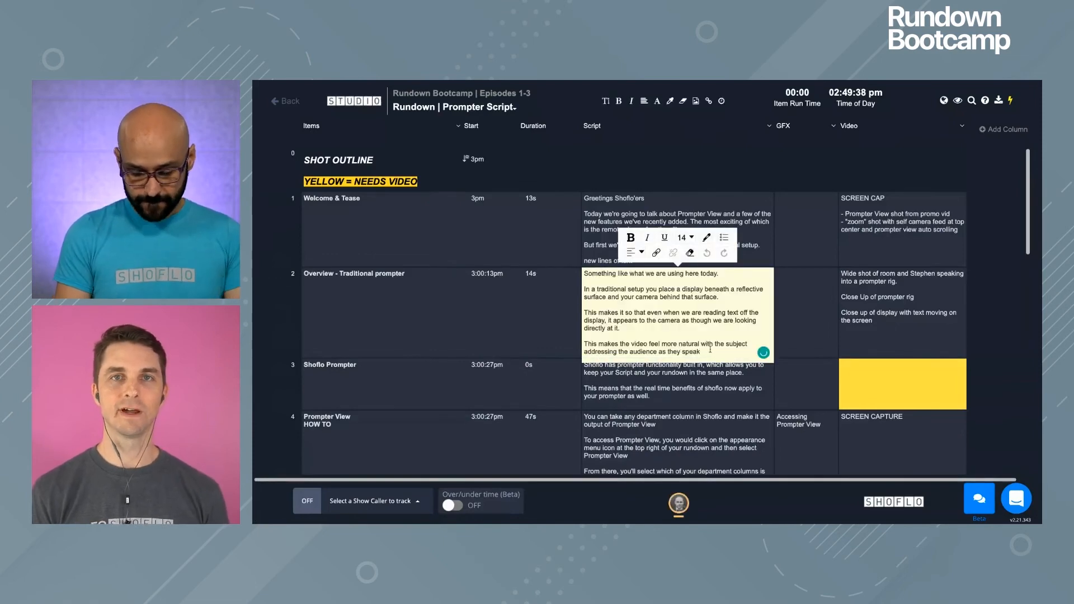
pyautogui.press('Return')
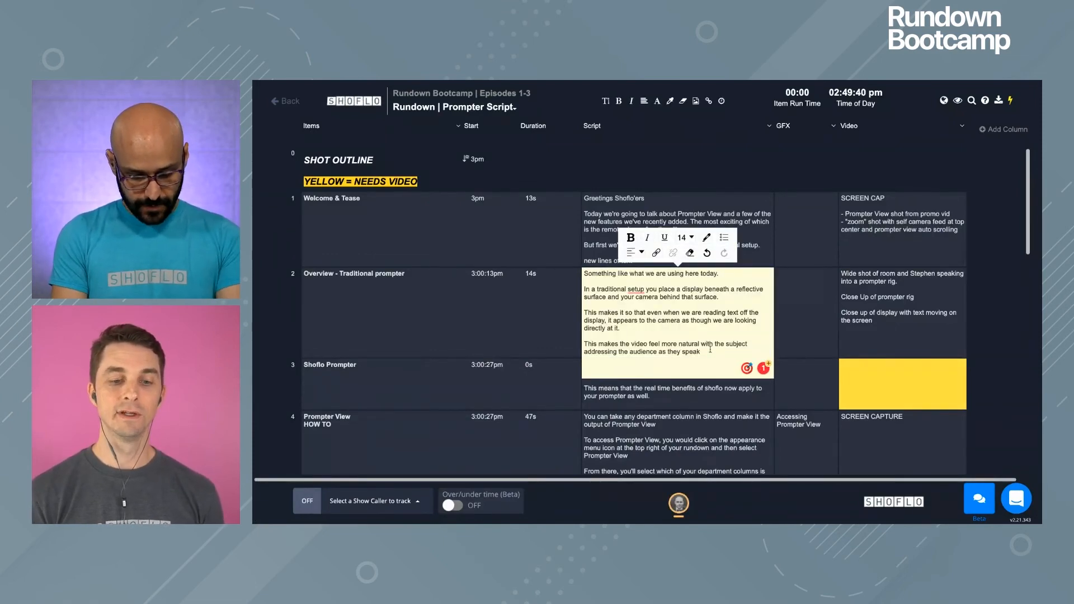
pyautogui.write('TOSS TO VIDEO')
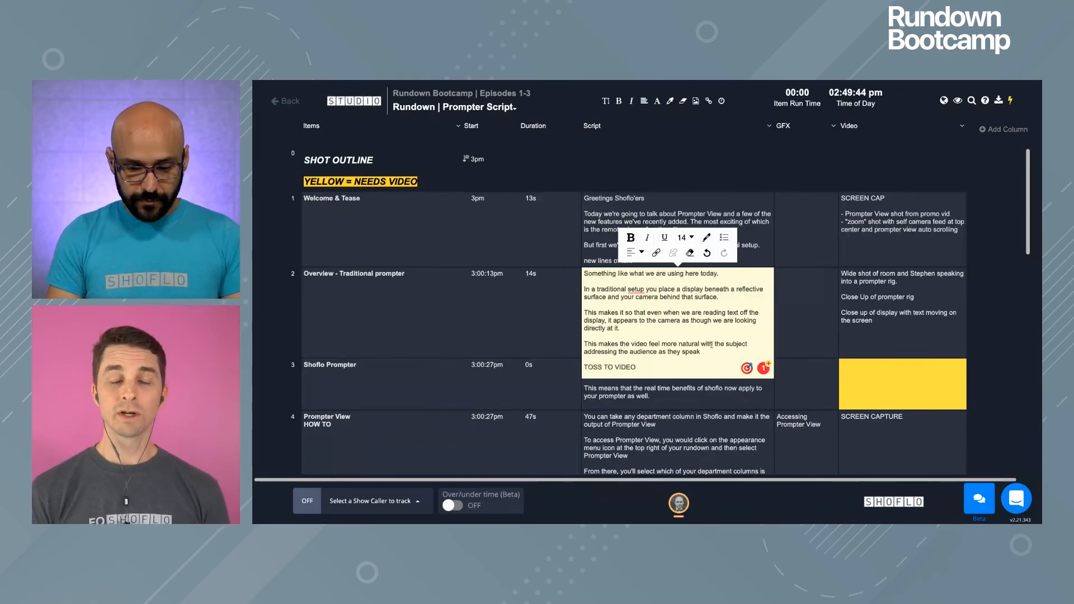
# Color the TOSS TO VIDEO line yellow in the Script cell of item 2 and leave the cell
pyautogui.moveTo(634, 367); pyautogui.dragTo(583, 368)
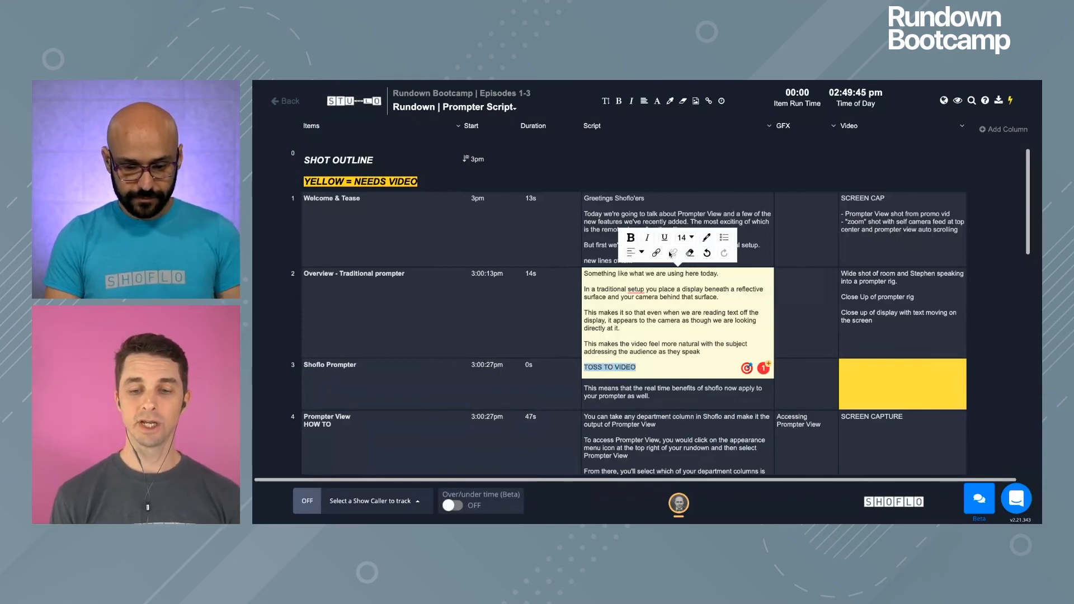
pyautogui.click(706, 237)
pyautogui.click(750, 286)
pyautogui.click(806, 229)
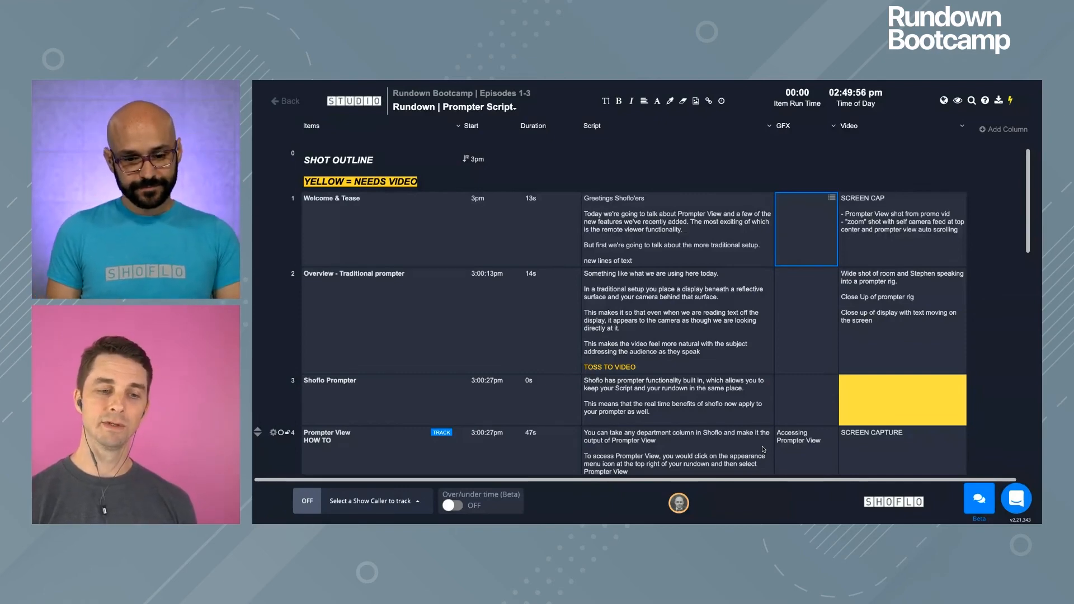
# Apply a green global highlight to the whole Welcome & Tease item row
pyautogui.click(500, 110)
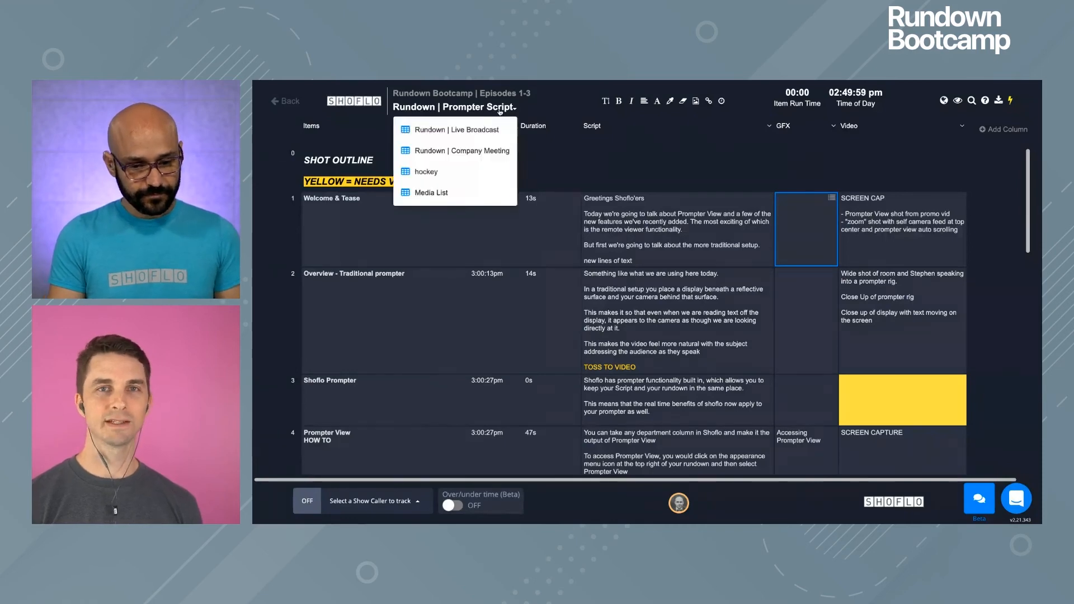
pyautogui.click(663, 241)
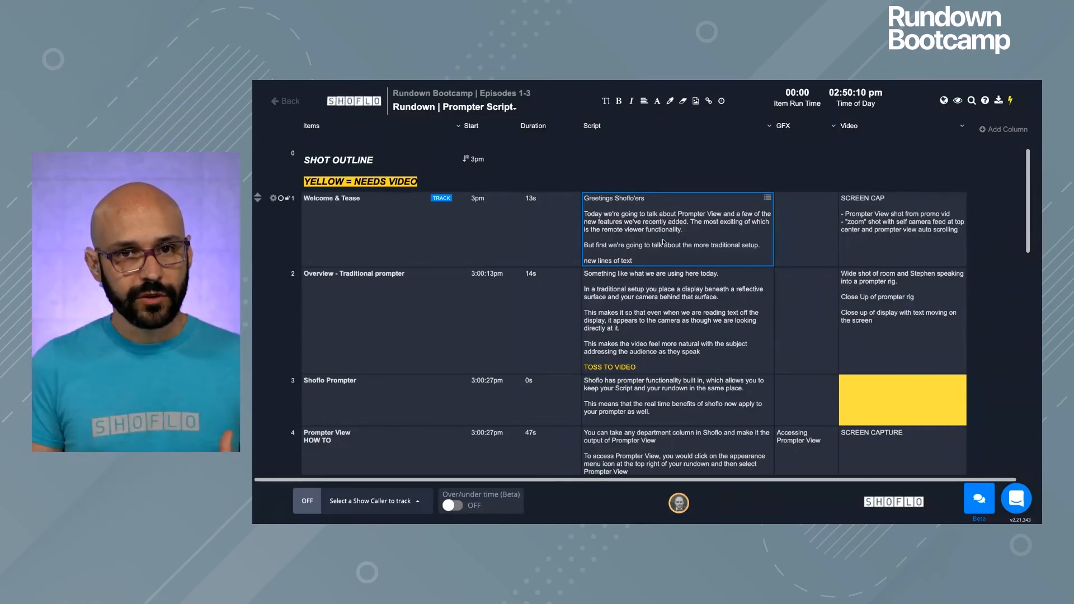
pyautogui.click(274, 199)
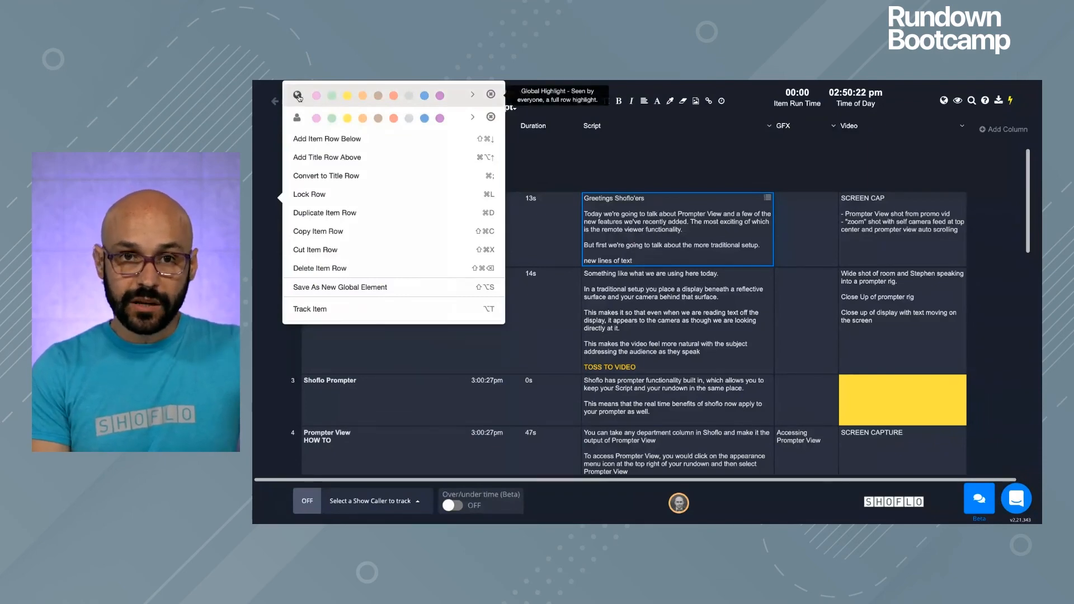
pyautogui.click(332, 96)
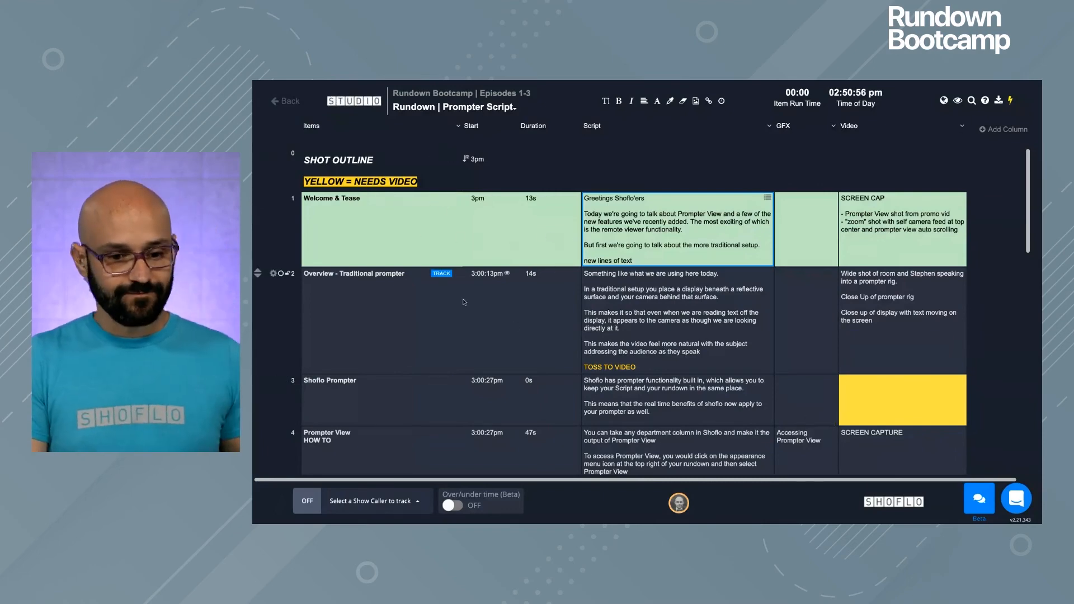
pyautogui.click(889, 405)
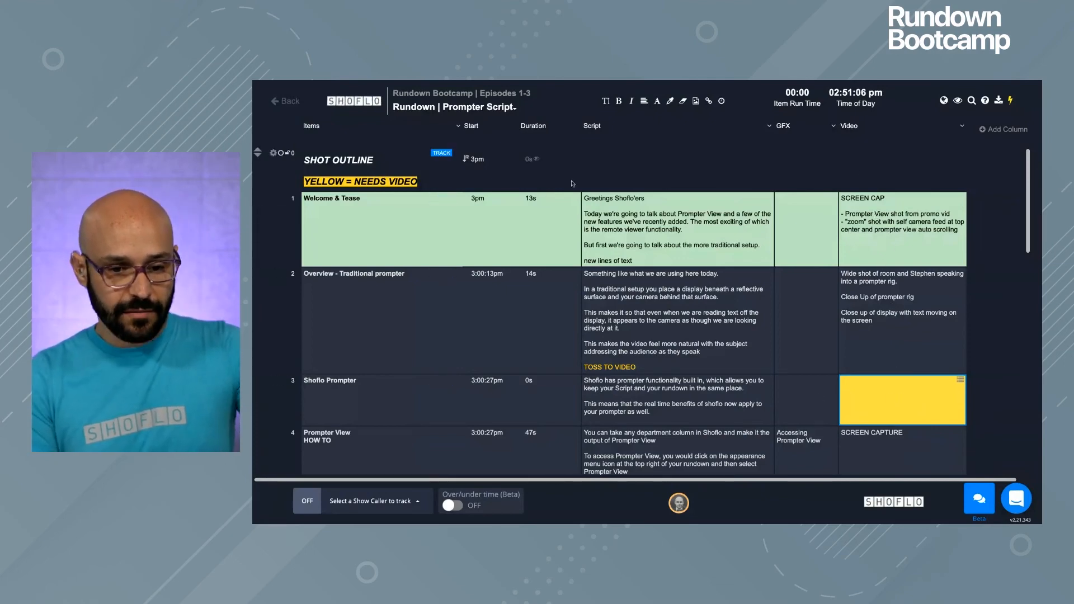
# Switch to the hockey rundown and add the line "Orange = PA READ" at the end of the Game Notes
pyautogui.click(506, 112)
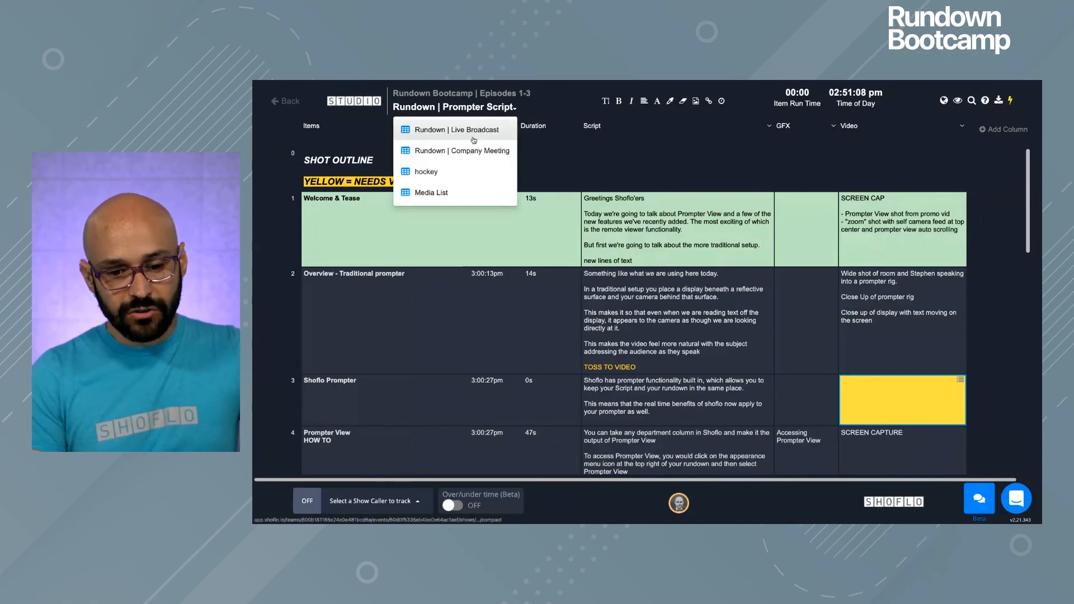
pyautogui.click(446, 175)
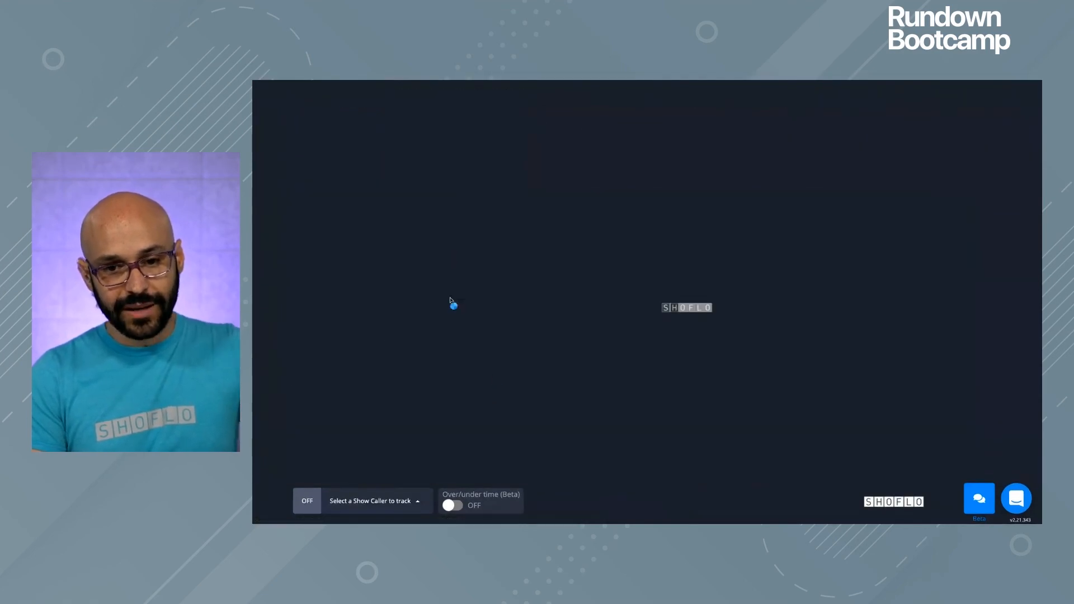
pyautogui.scroll(-2, 469, 370)
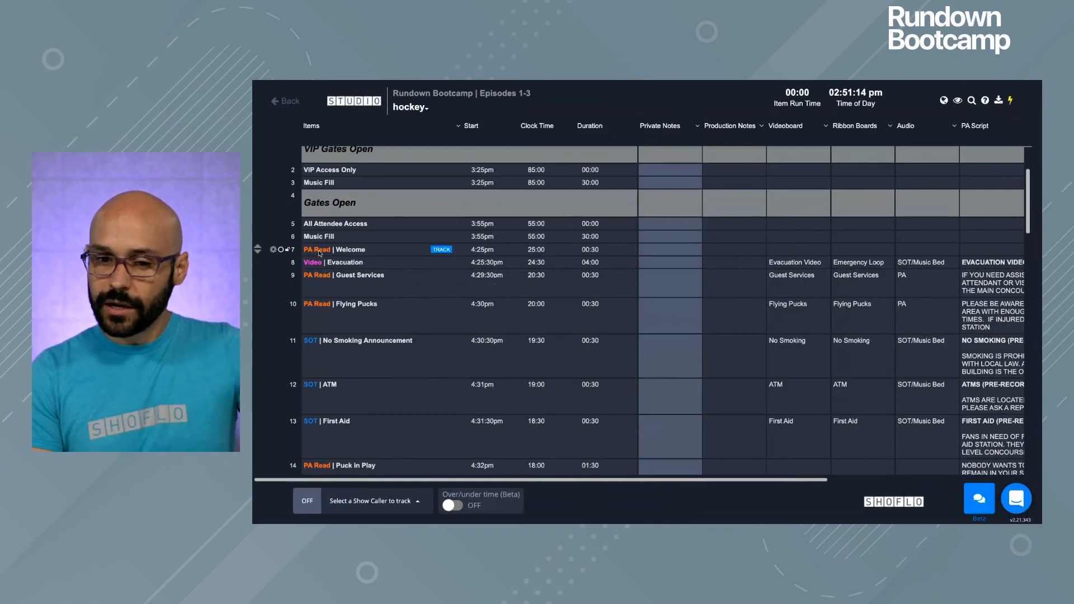
pyautogui.scroll(-1, 319, 253)
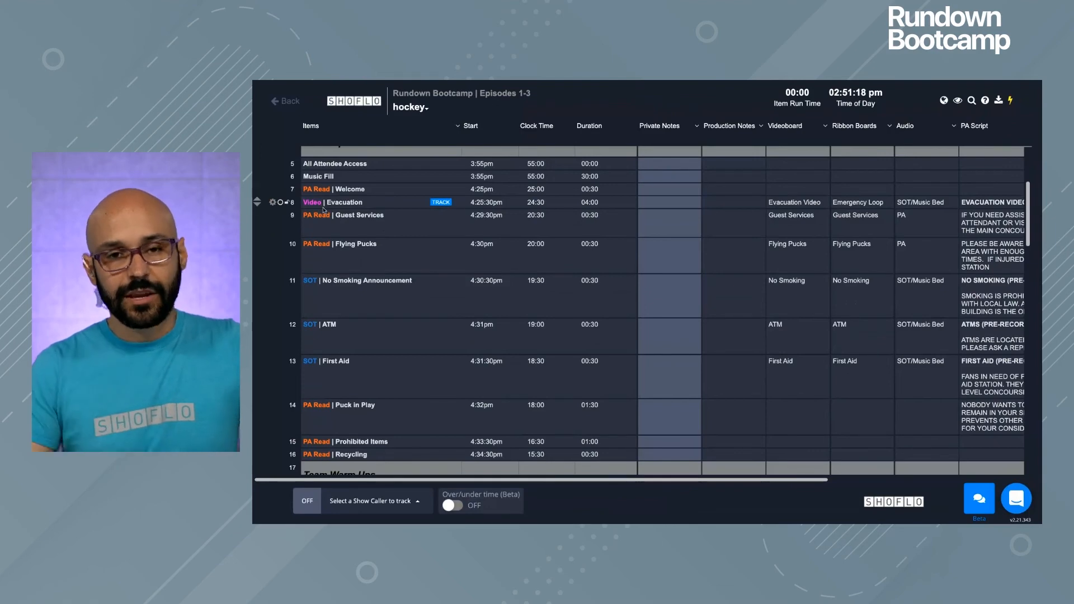
pyautogui.scroll(3, 336, 218)
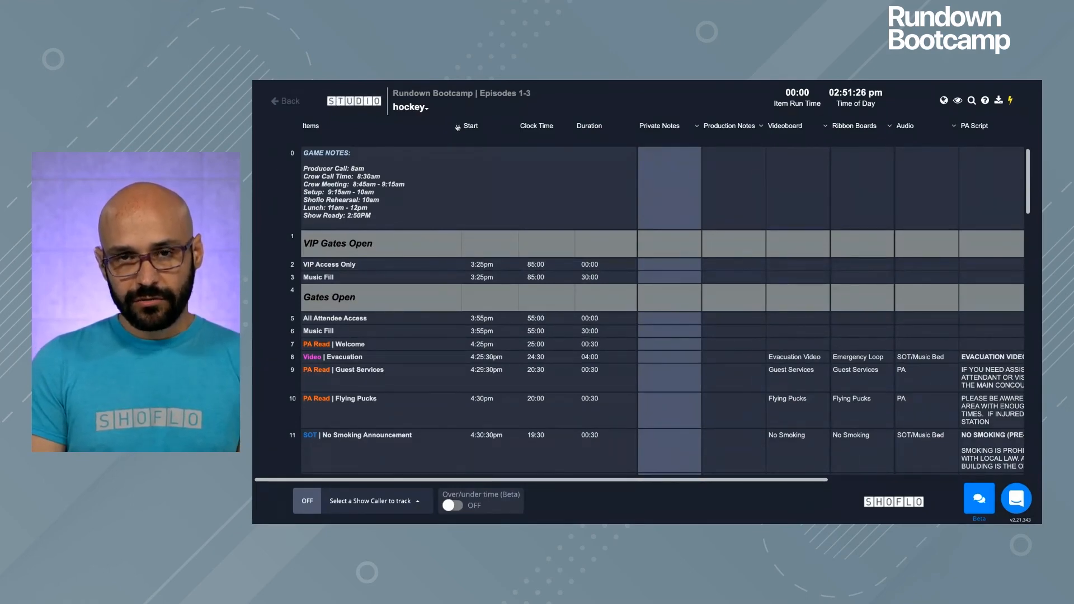
pyautogui.click(419, 211)
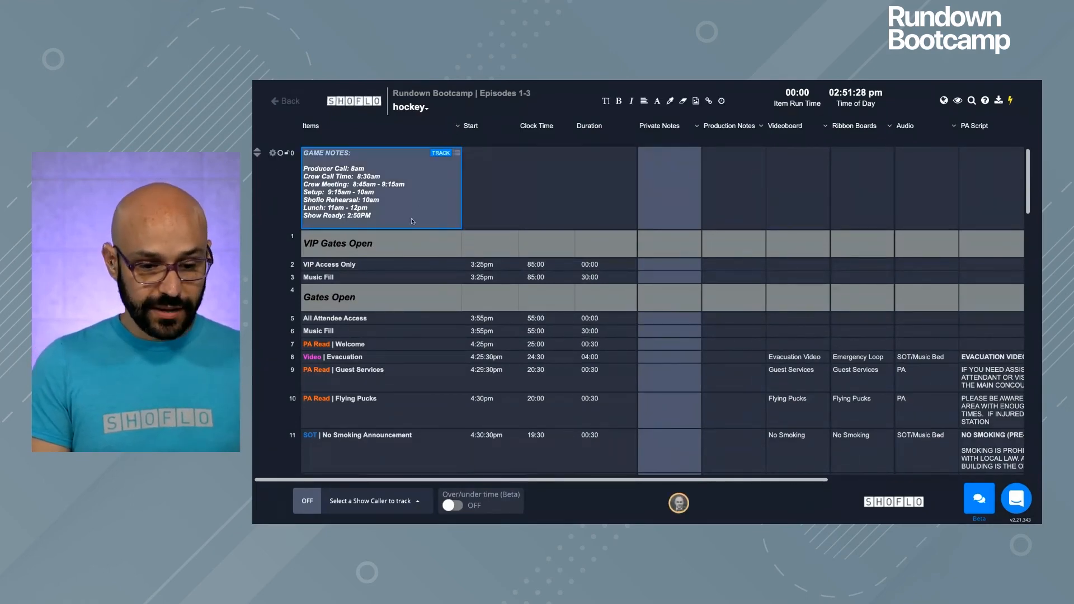
pyautogui.click(411, 221)
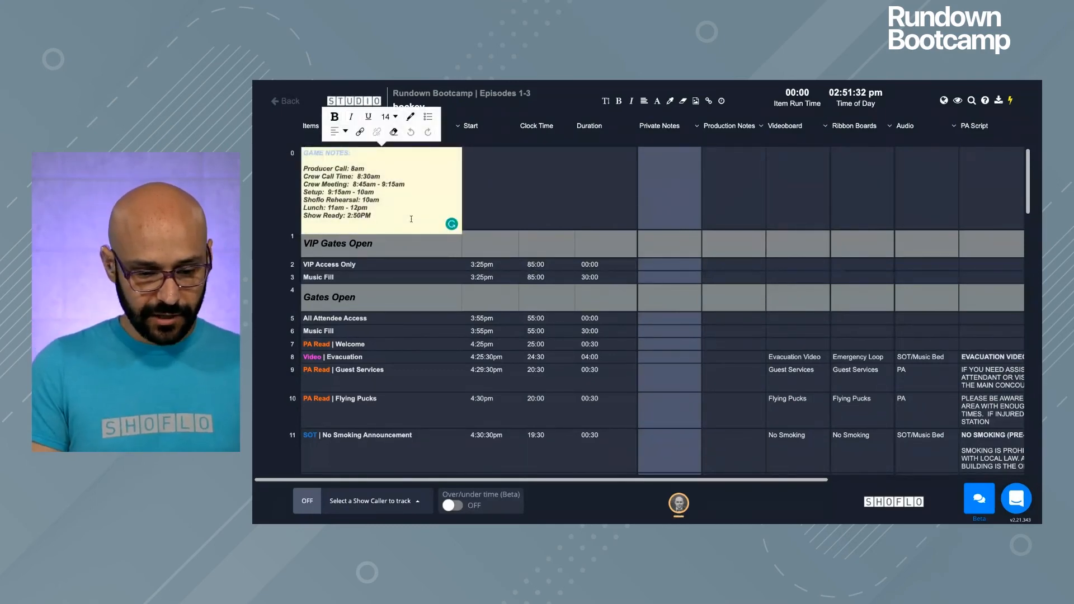
pyautogui.press('Return')
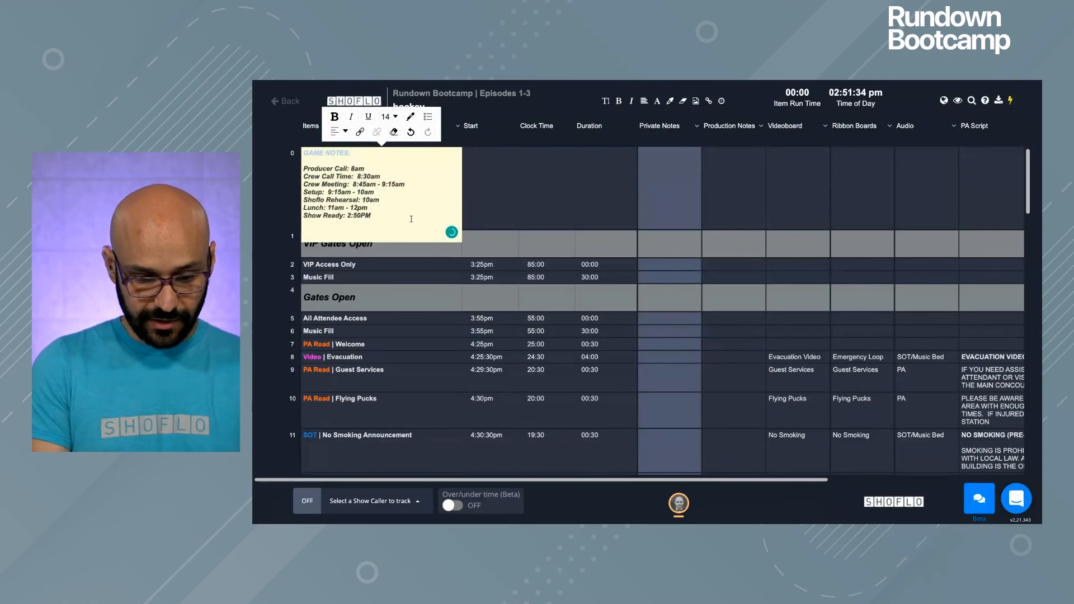
pyautogui.write('Orange = PA R')
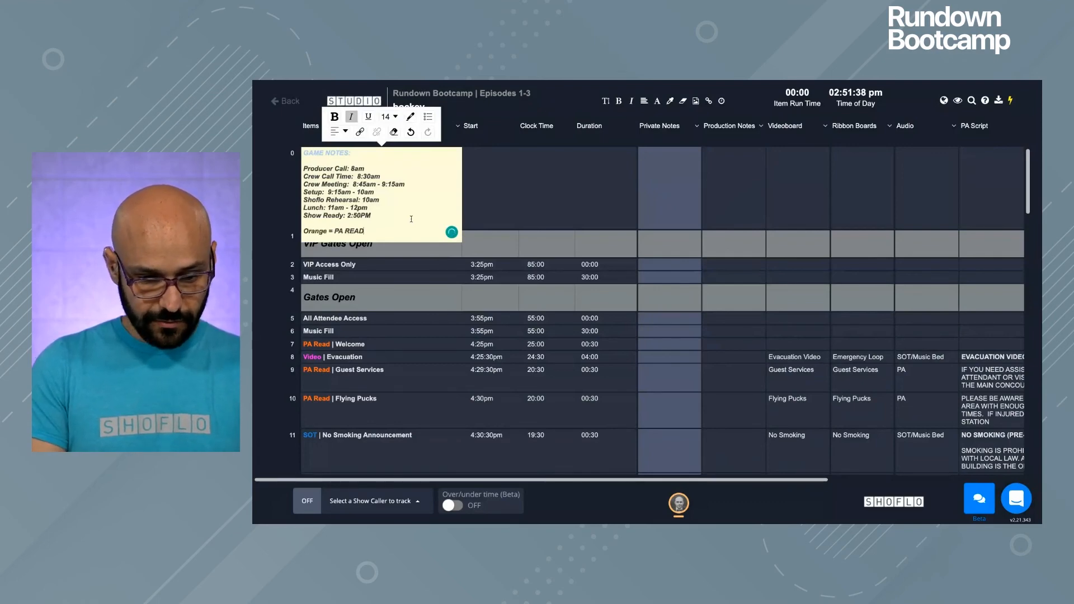
pyautogui.write('EAD')
# Color the "Orange = PA READ" line orange in the Game Notes and leave the cell
pyautogui.tripleClick(350, 230)
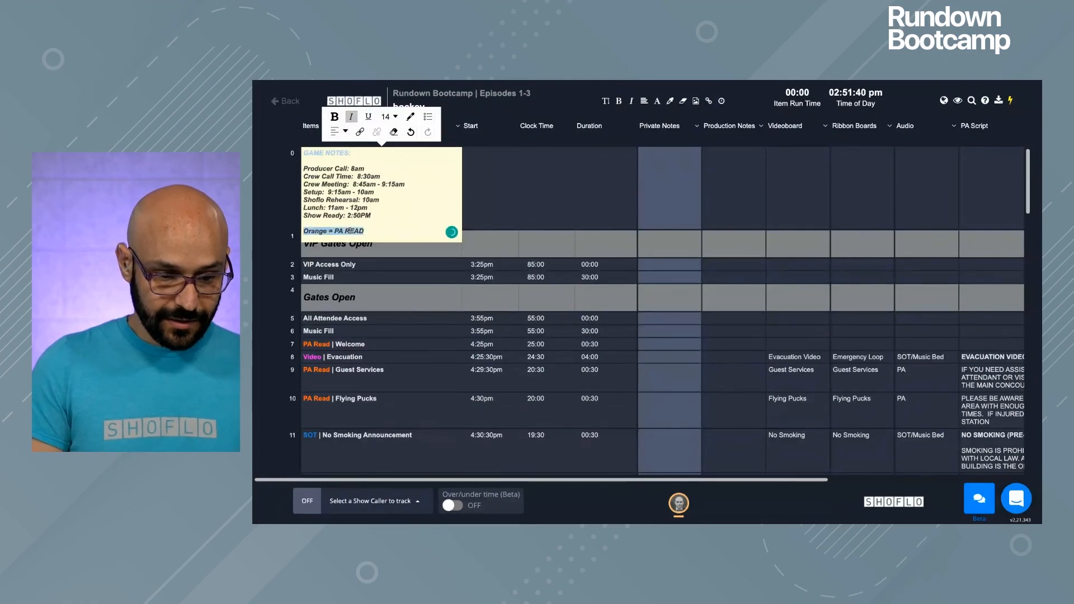
pyautogui.click(410, 117)
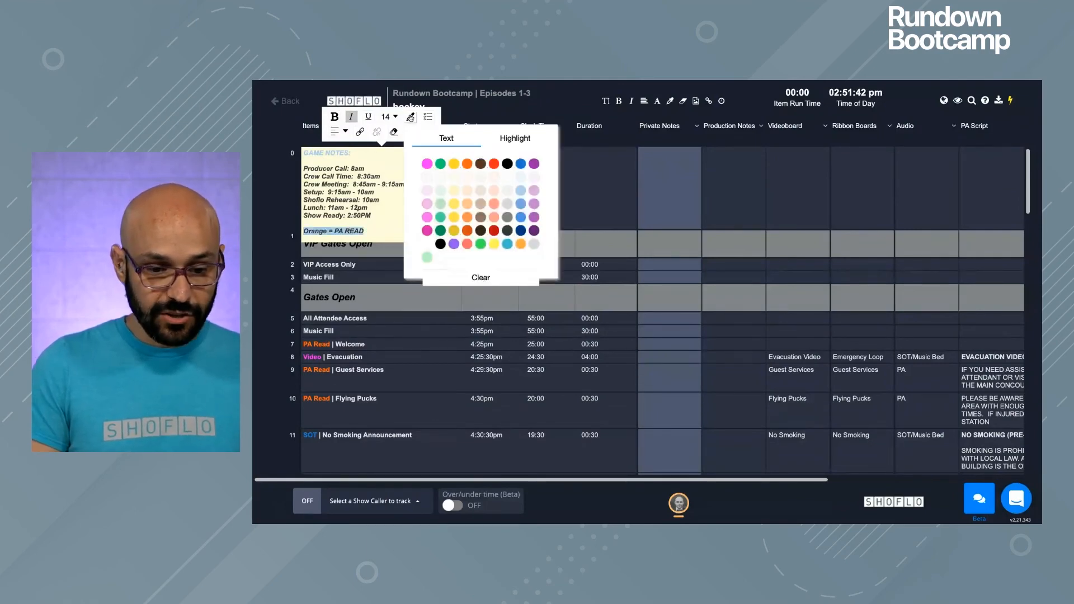
pyautogui.click(467, 164)
pyautogui.click(646, 171)
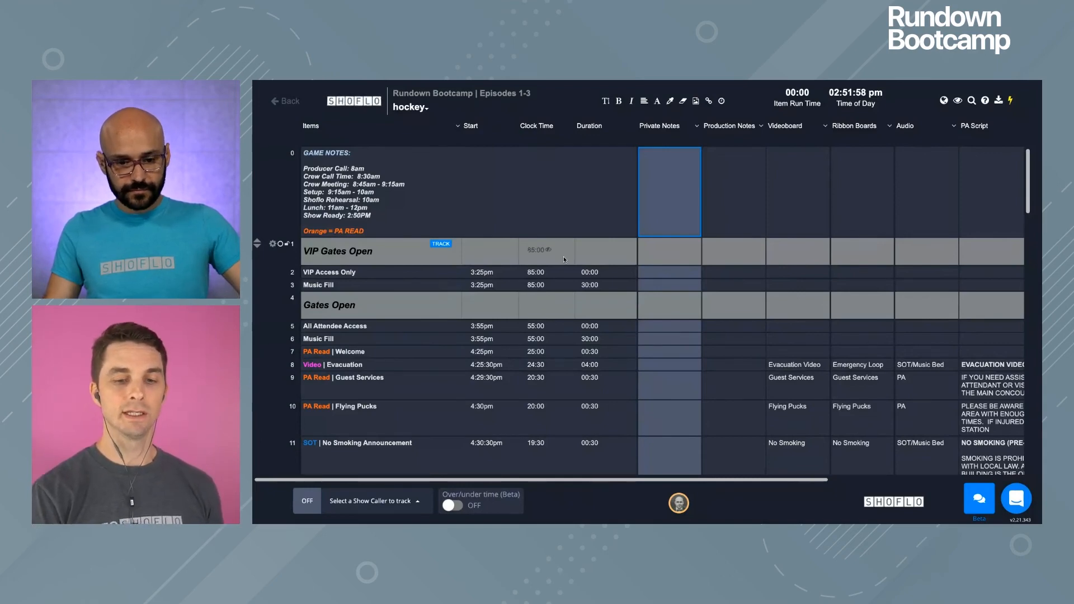
# Look over the production crew notes in Rundown | Live Broadcast and return to the event dashboard
pyautogui.click(427, 108)
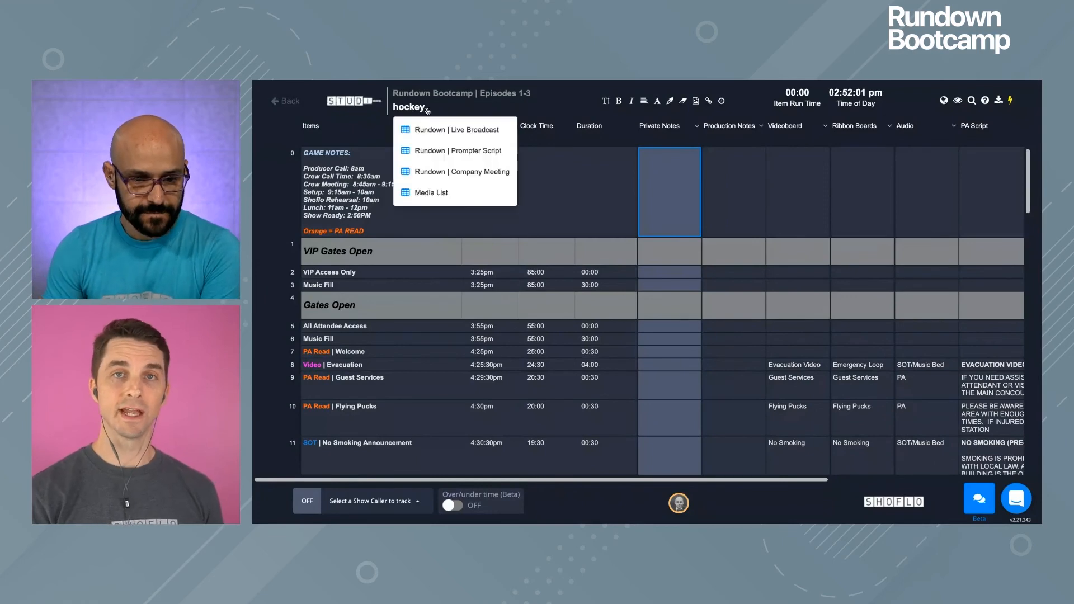
pyautogui.click(448, 131)
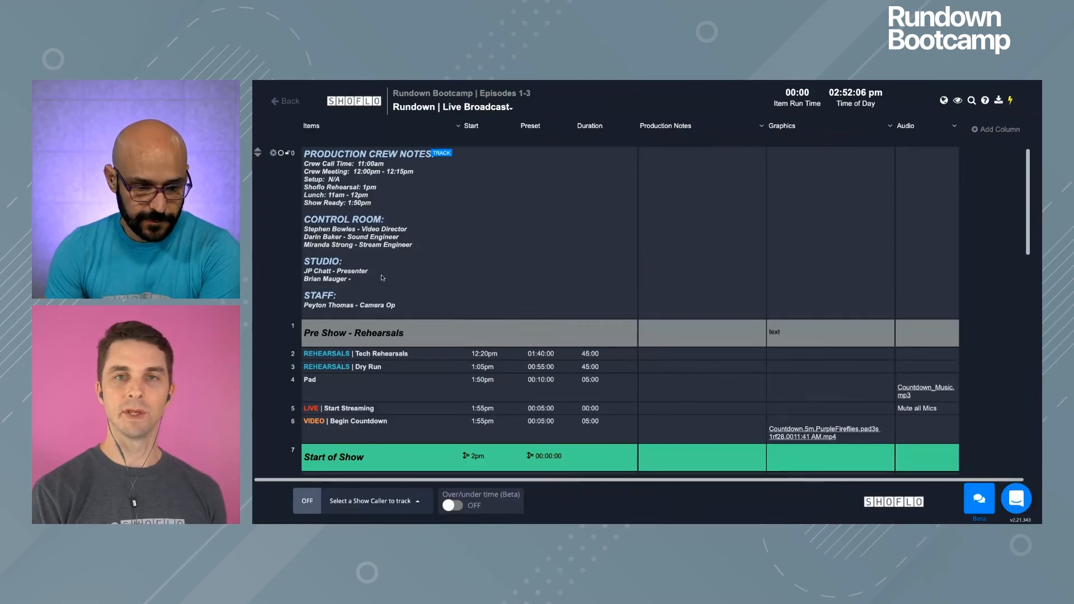
pyautogui.click(441, 233)
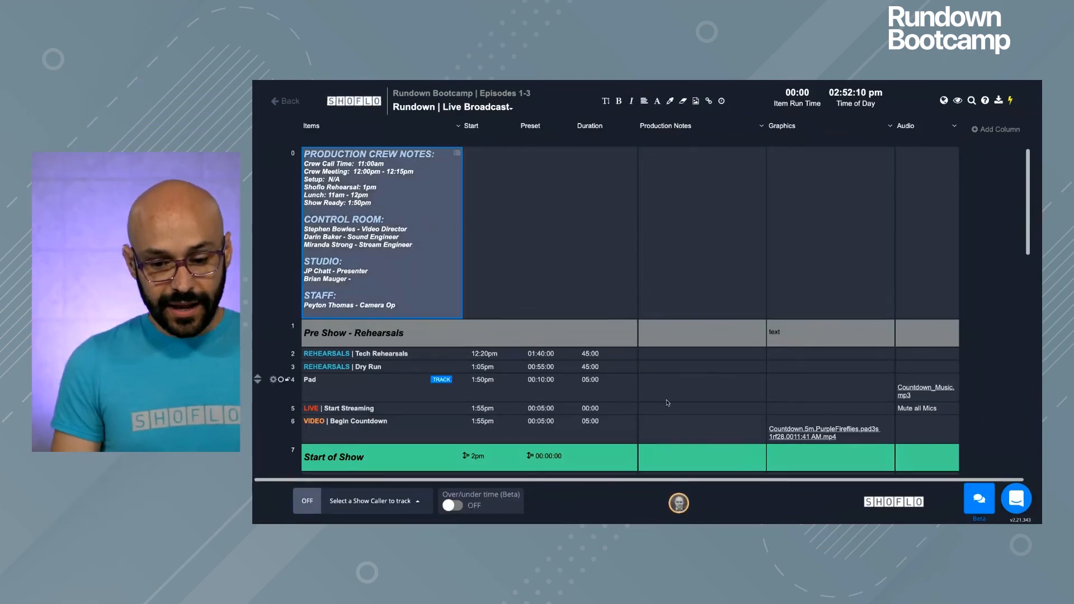
pyautogui.click(669, 408)
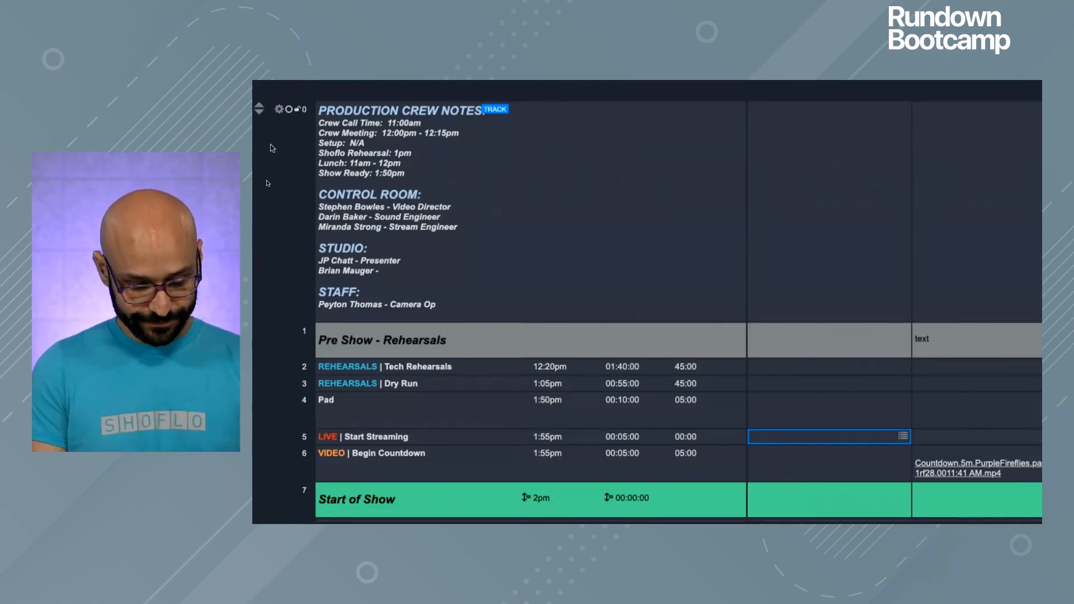
pyautogui.click(830, 346)
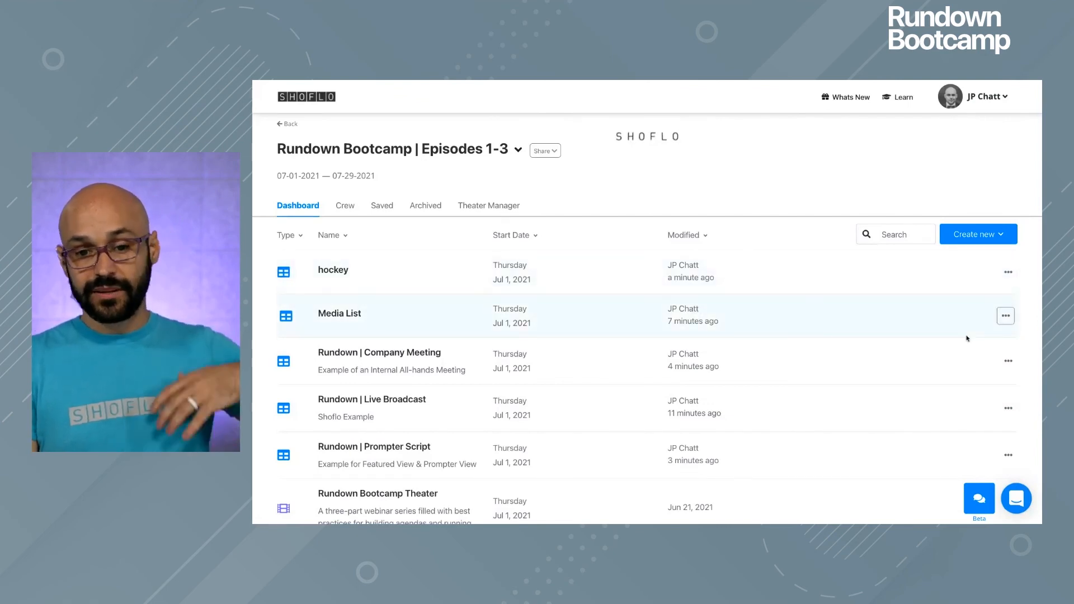
# Try turning off auto time calculations, item start times and item durations in the Media List rundown settings, view the preset time formats, and cancel
pyautogui.click(1005, 317)
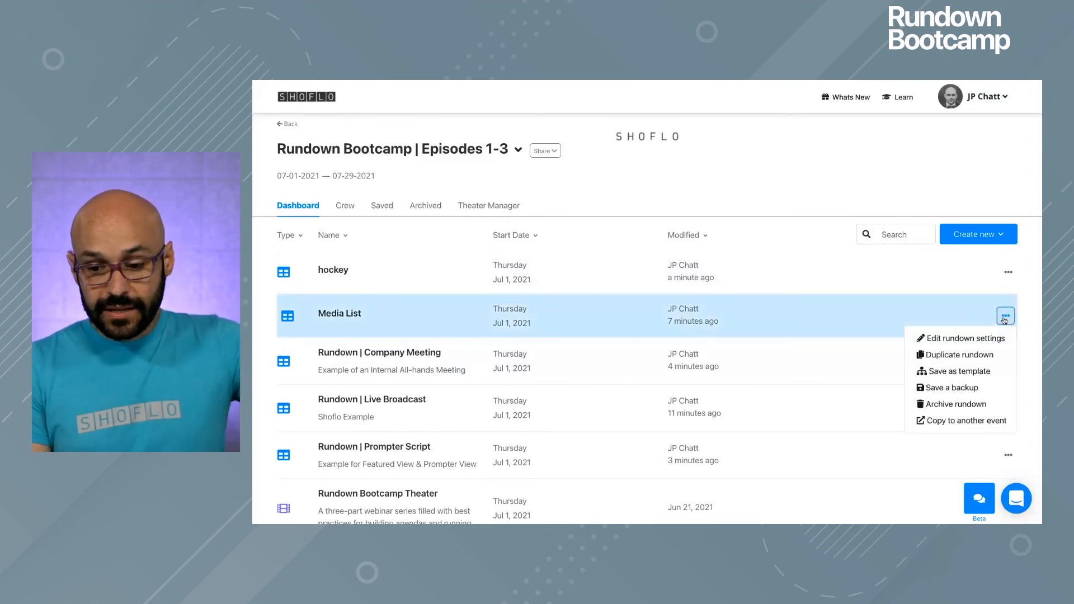
pyautogui.click(965, 338)
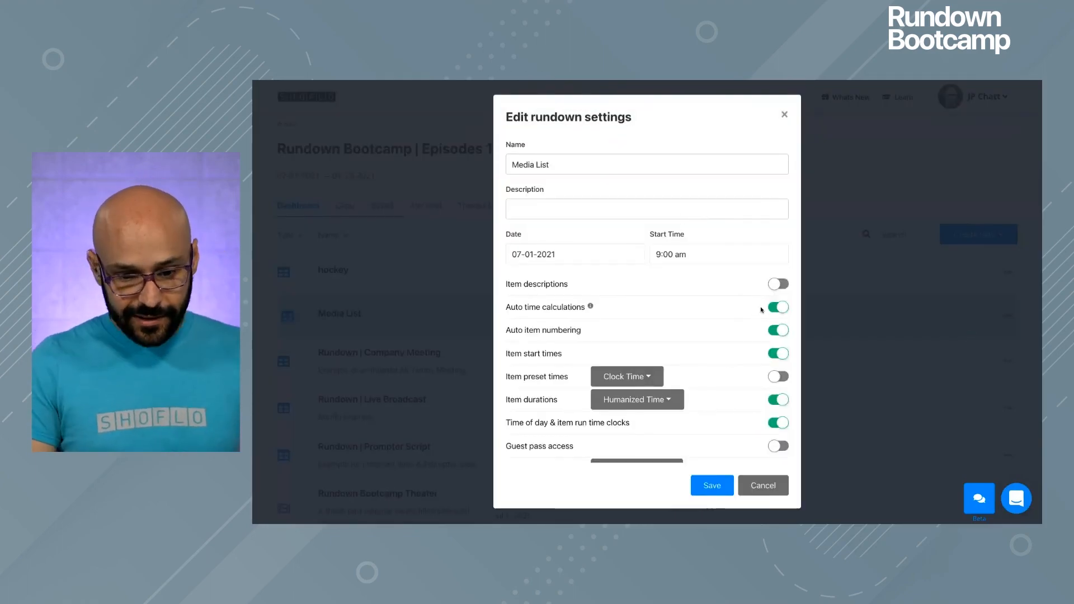
pyautogui.click(777, 311)
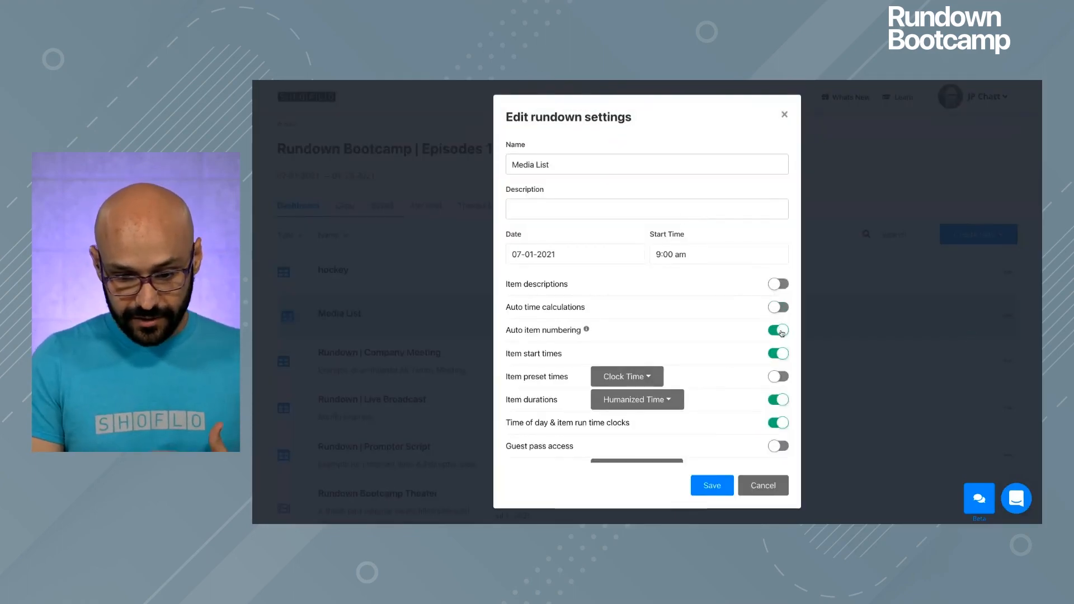
pyautogui.click(778, 354)
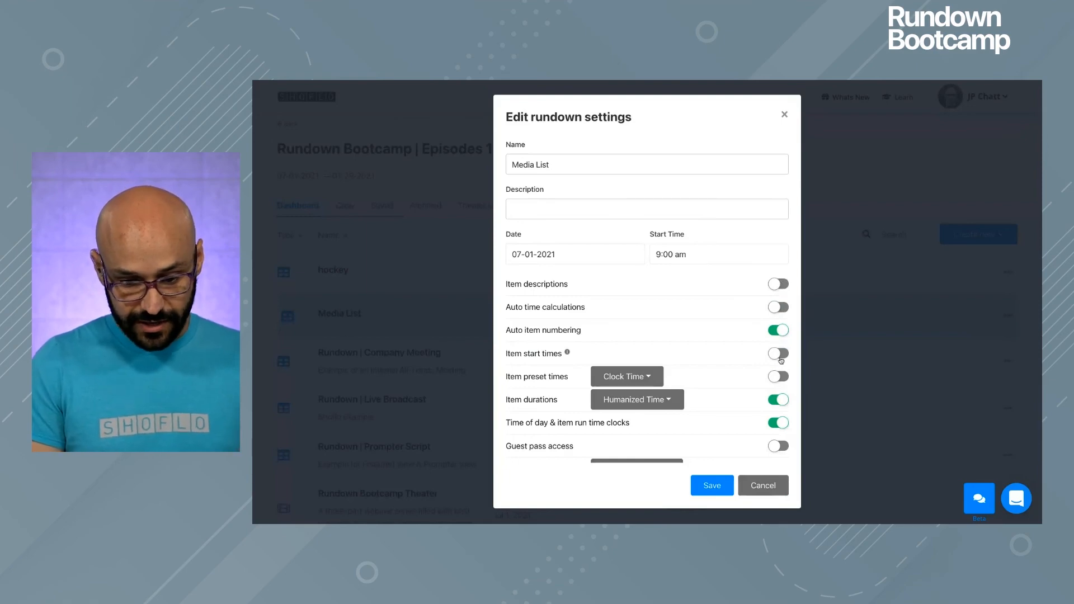
pyautogui.click(783, 399)
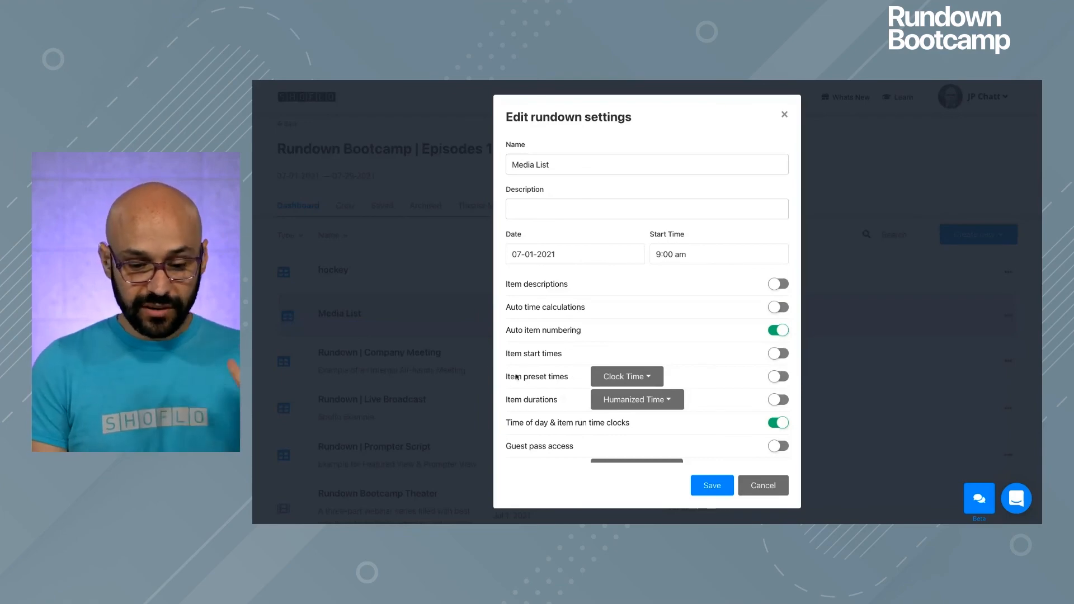
pyautogui.click(646, 380)
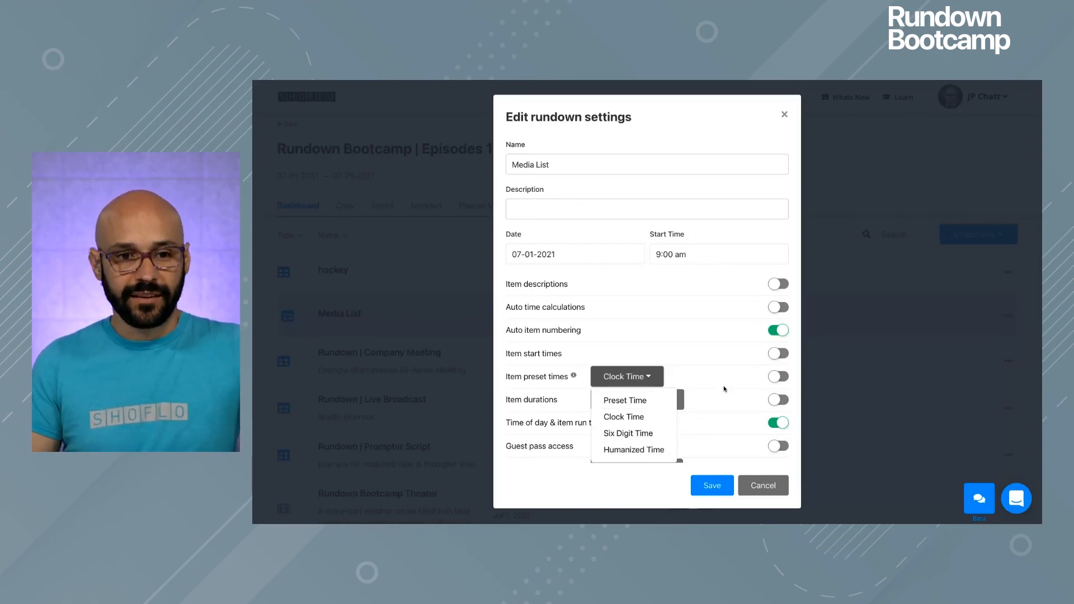
pyautogui.click(639, 497)
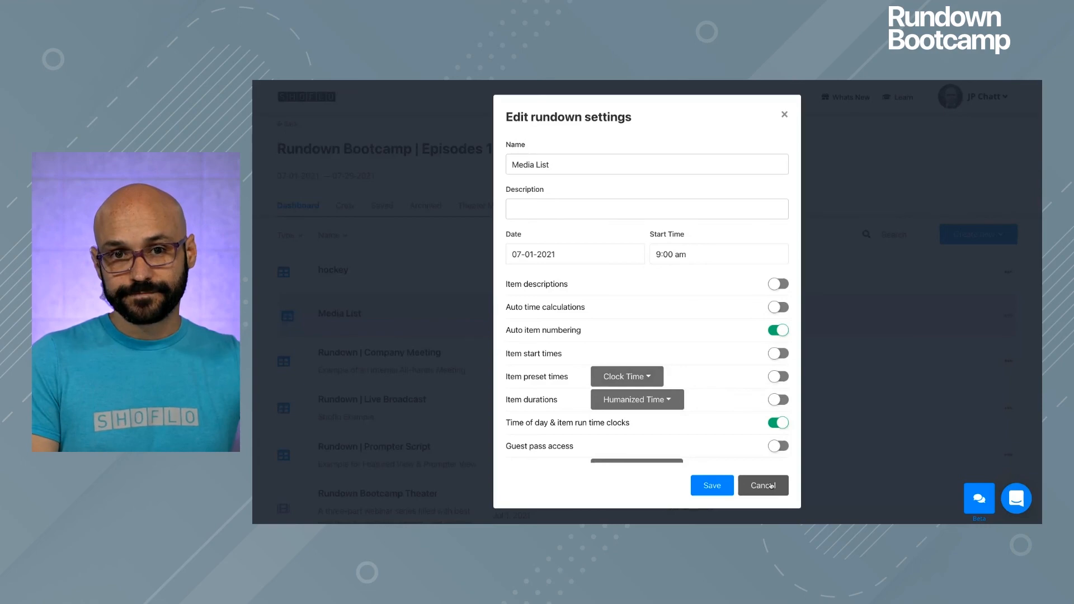
pyautogui.click(770, 485)
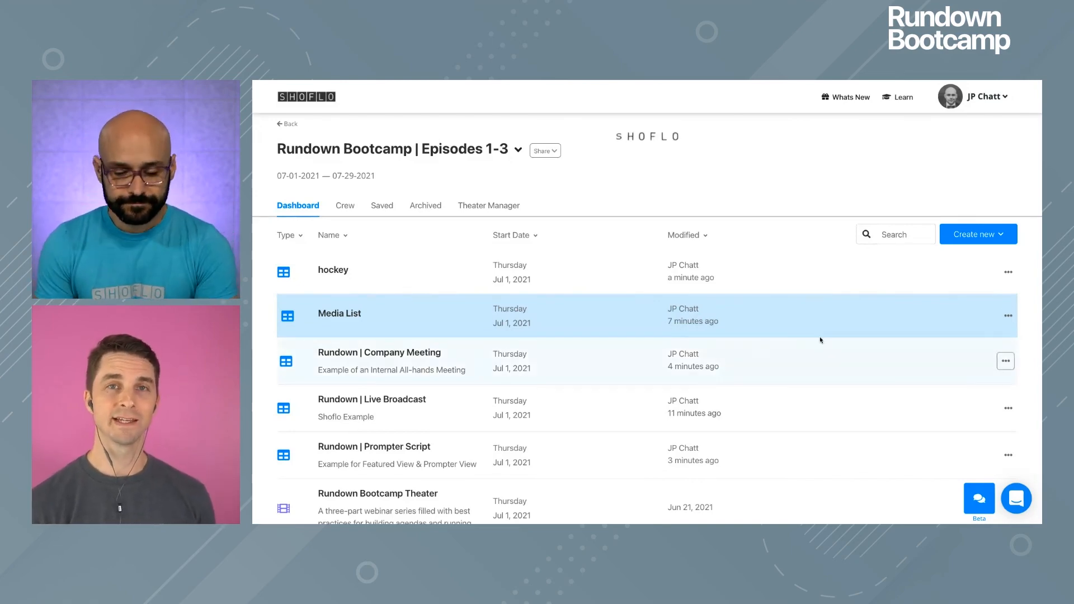
# Go to the team dashboard, reopen the Rundown Bootcamp | Episodes 1-3 event and view its crew list
pyautogui.click(1004, 316)
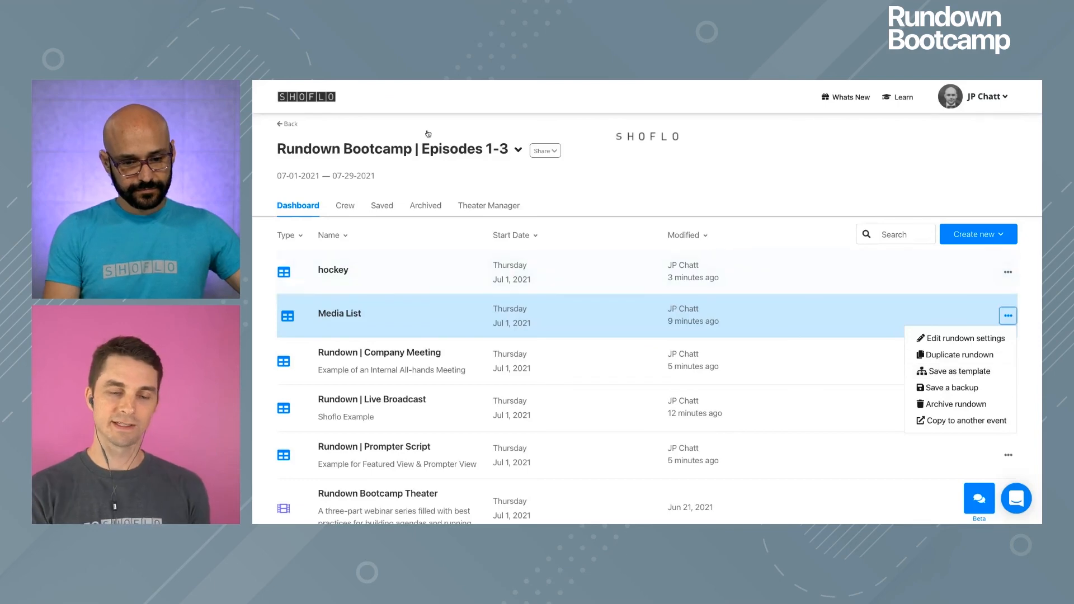
pyautogui.click(287, 124)
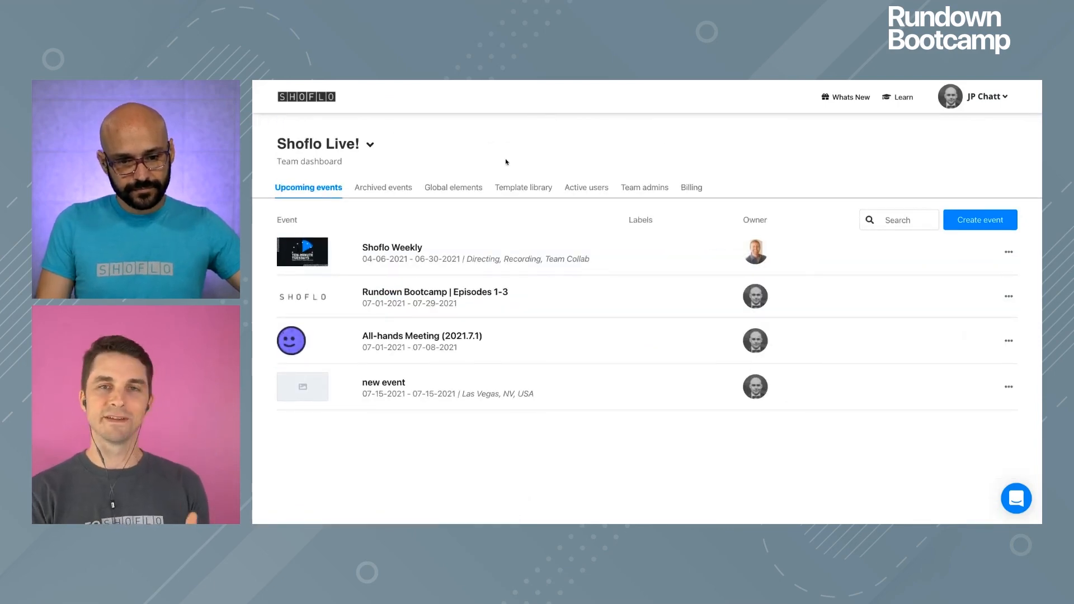
pyautogui.click(495, 299)
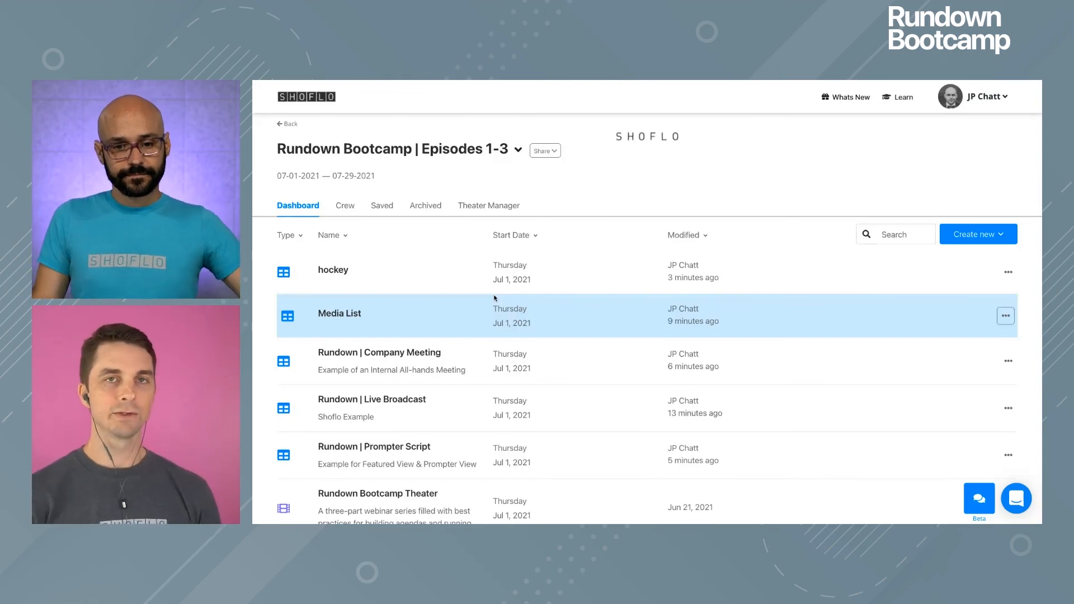
pyautogui.click(345, 206)
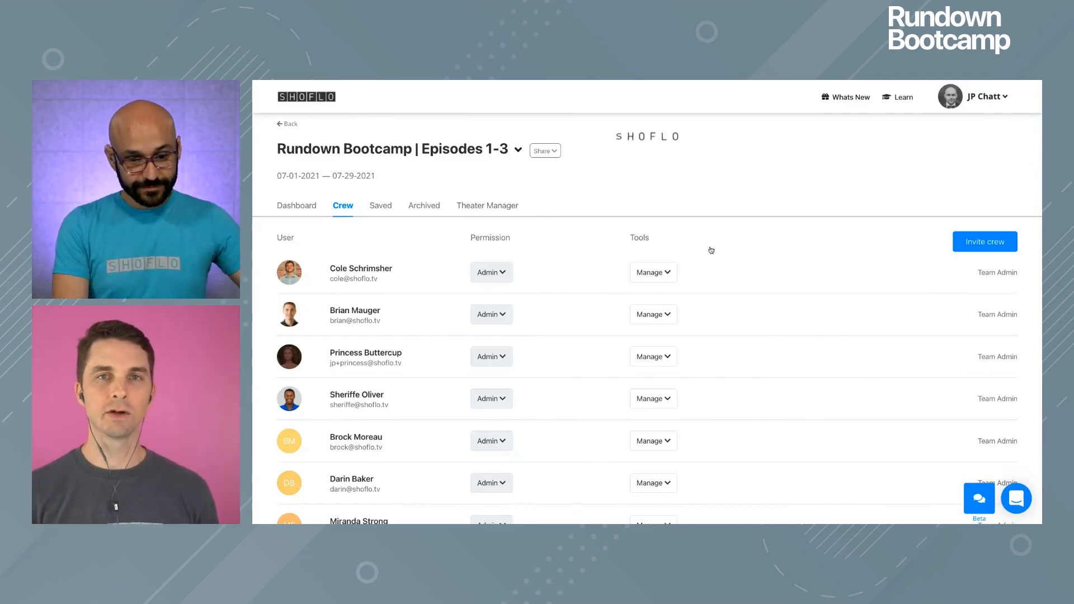
pyautogui.moveTo(384, 93)
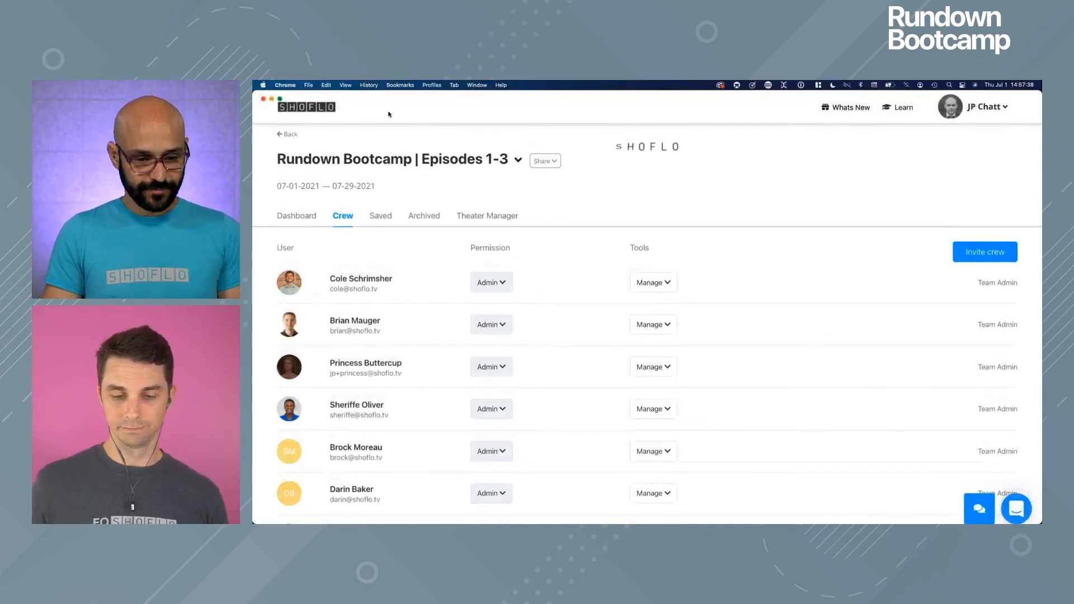
# Open the Shoflo Learn help site (learn.shoflo.tv) in a new browser tab and look over its article collections
pyautogui.click(451, 100)
pyautogui.click(496, 100)
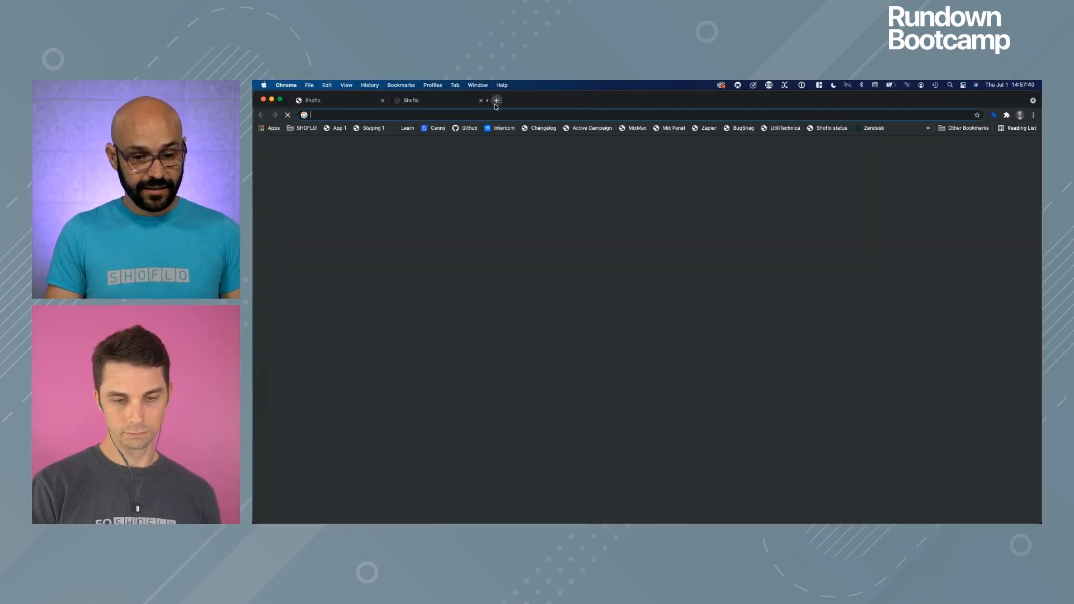
pyautogui.write('learn')
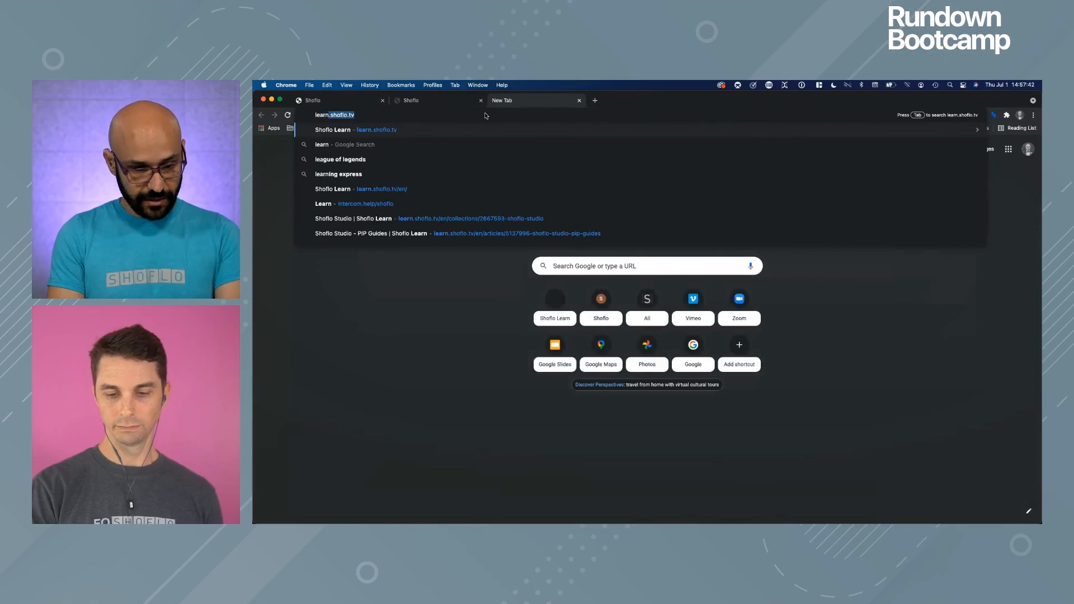
pyautogui.press('Return')
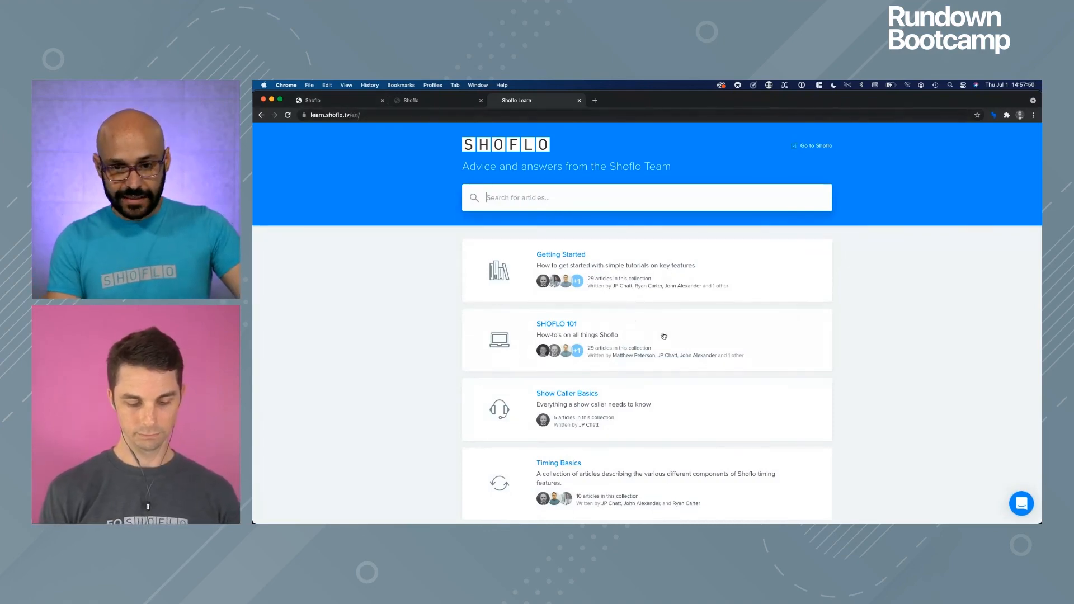
pyautogui.scroll(-3, 702, 388)
pyautogui.scroll(2, 703, 388)
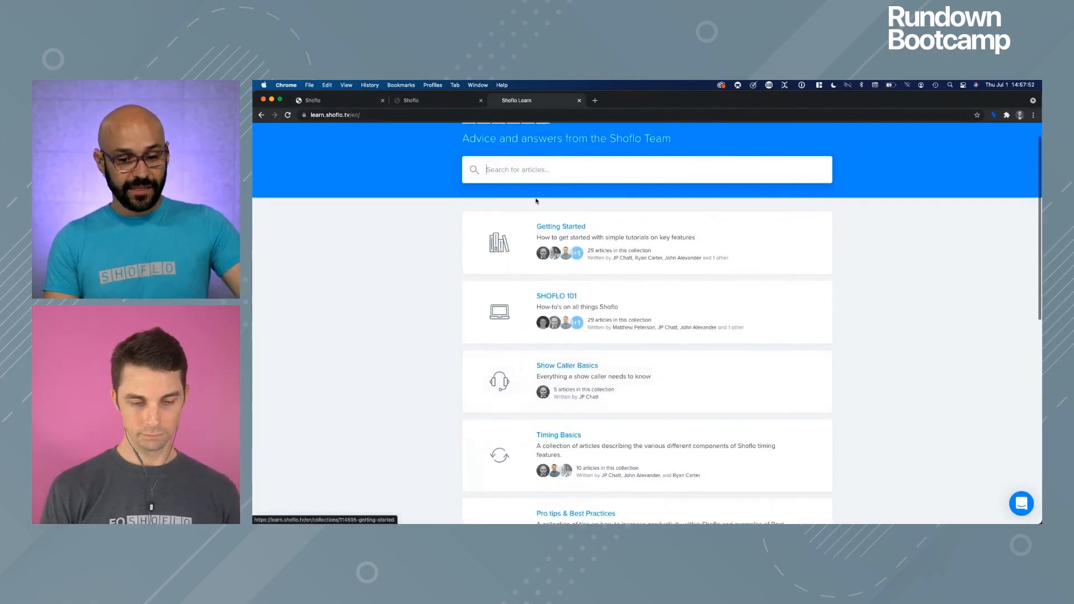
# Open the Getting Started collection, look through its tutorial articles, and return to the event's crew list
pyautogui.click(558, 227)
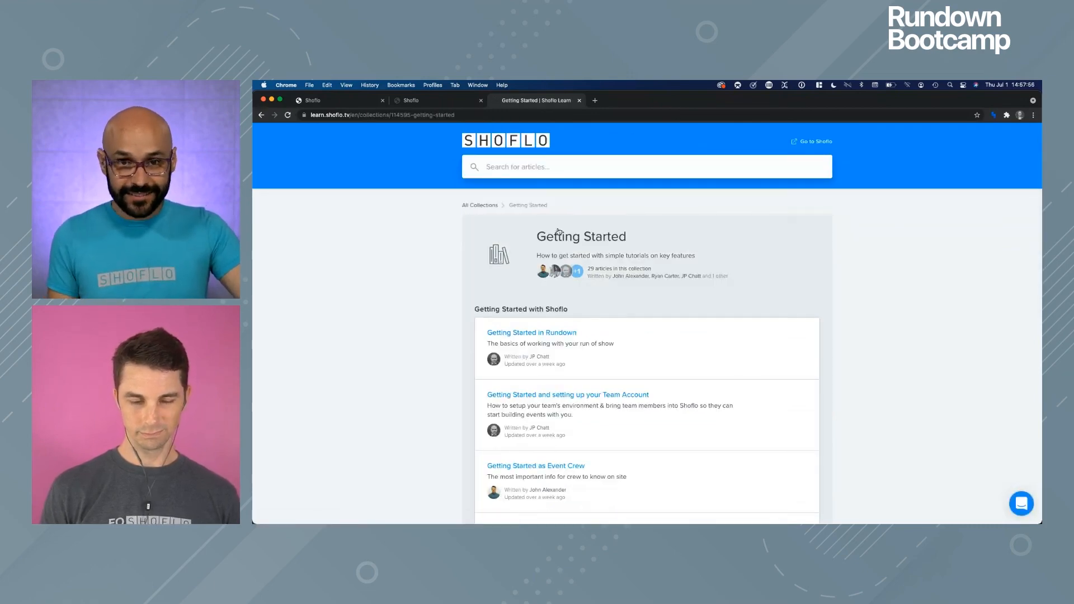
pyautogui.scroll(-3, 638, 386)
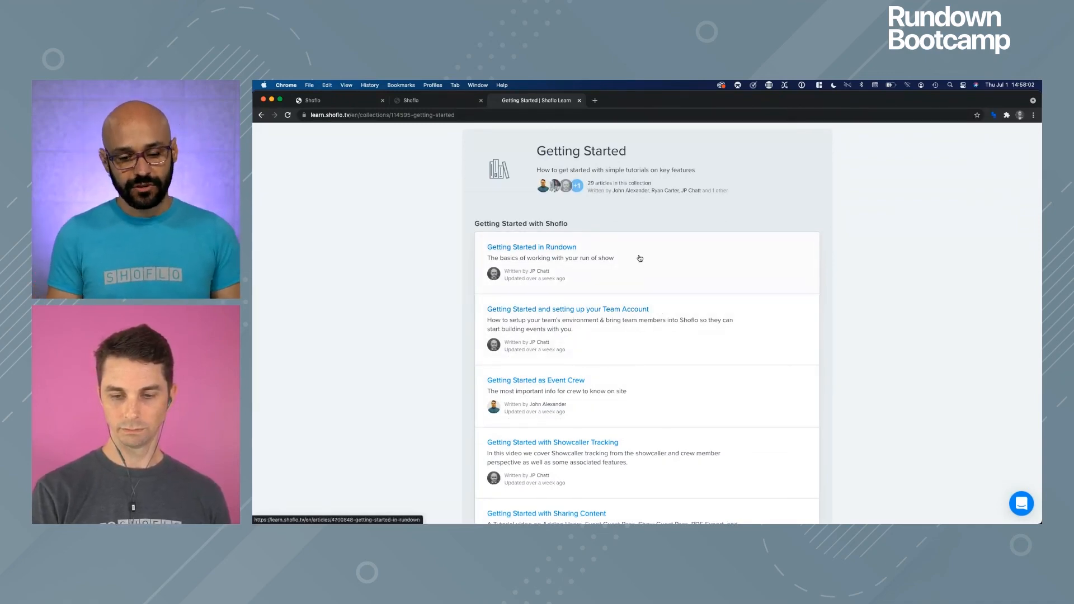
pyautogui.scroll(-3, 639, 258)
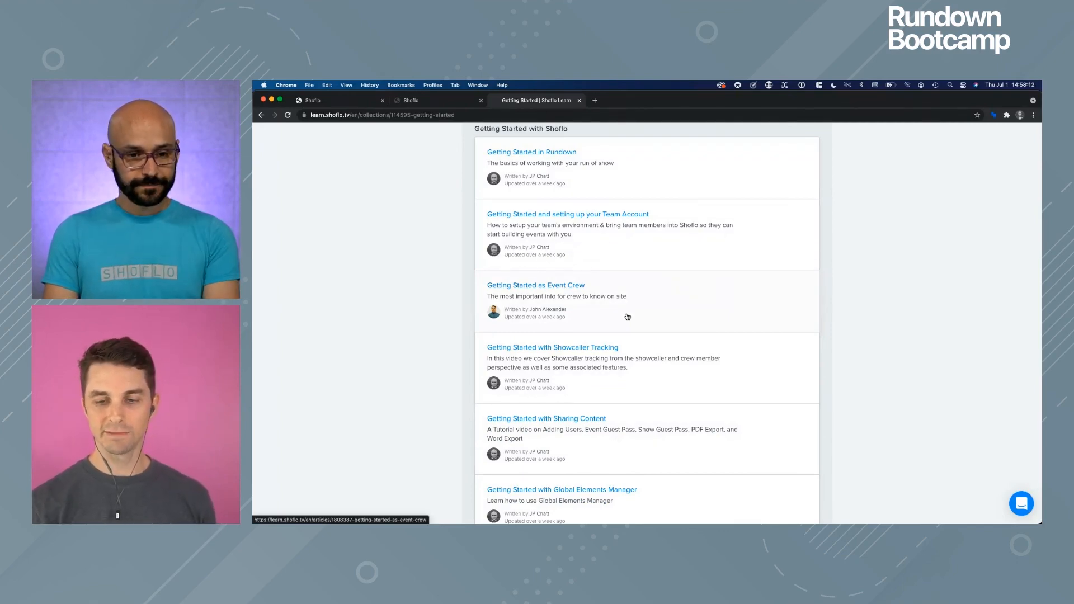
pyautogui.click(352, 102)
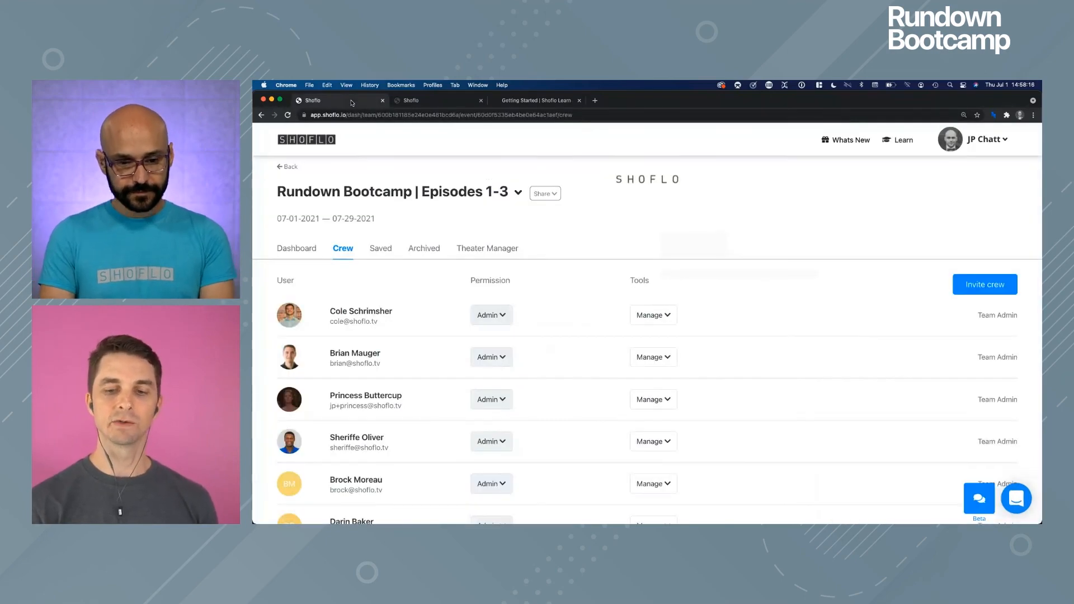